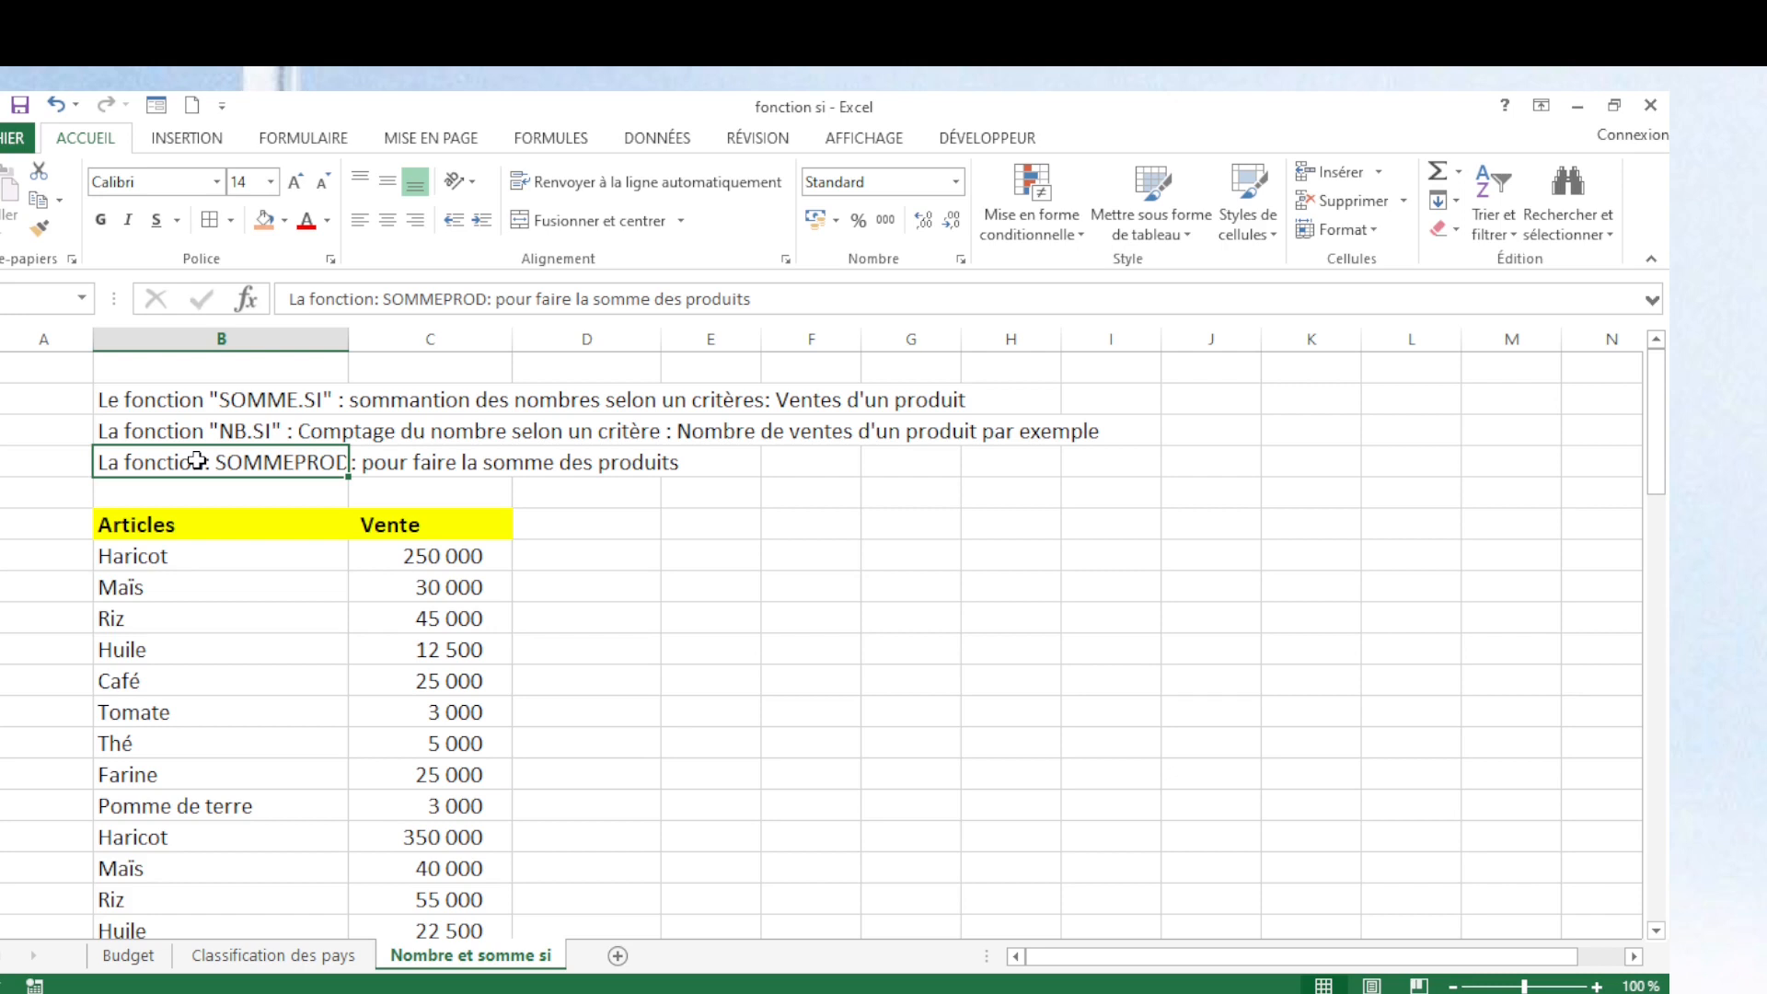
# Look through the products listed under Articles, from the first entry down to the second Tomate row.
pyautogui.press('Down')
pyautogui.press('Down')
pyautogui.press('Down')
pyautogui.press('Down')
pyautogui.press('Down')
pyautogui.press('Down')
pyautogui.press('Down')
pyautogui.press('Down')
pyautogui.press('Down')
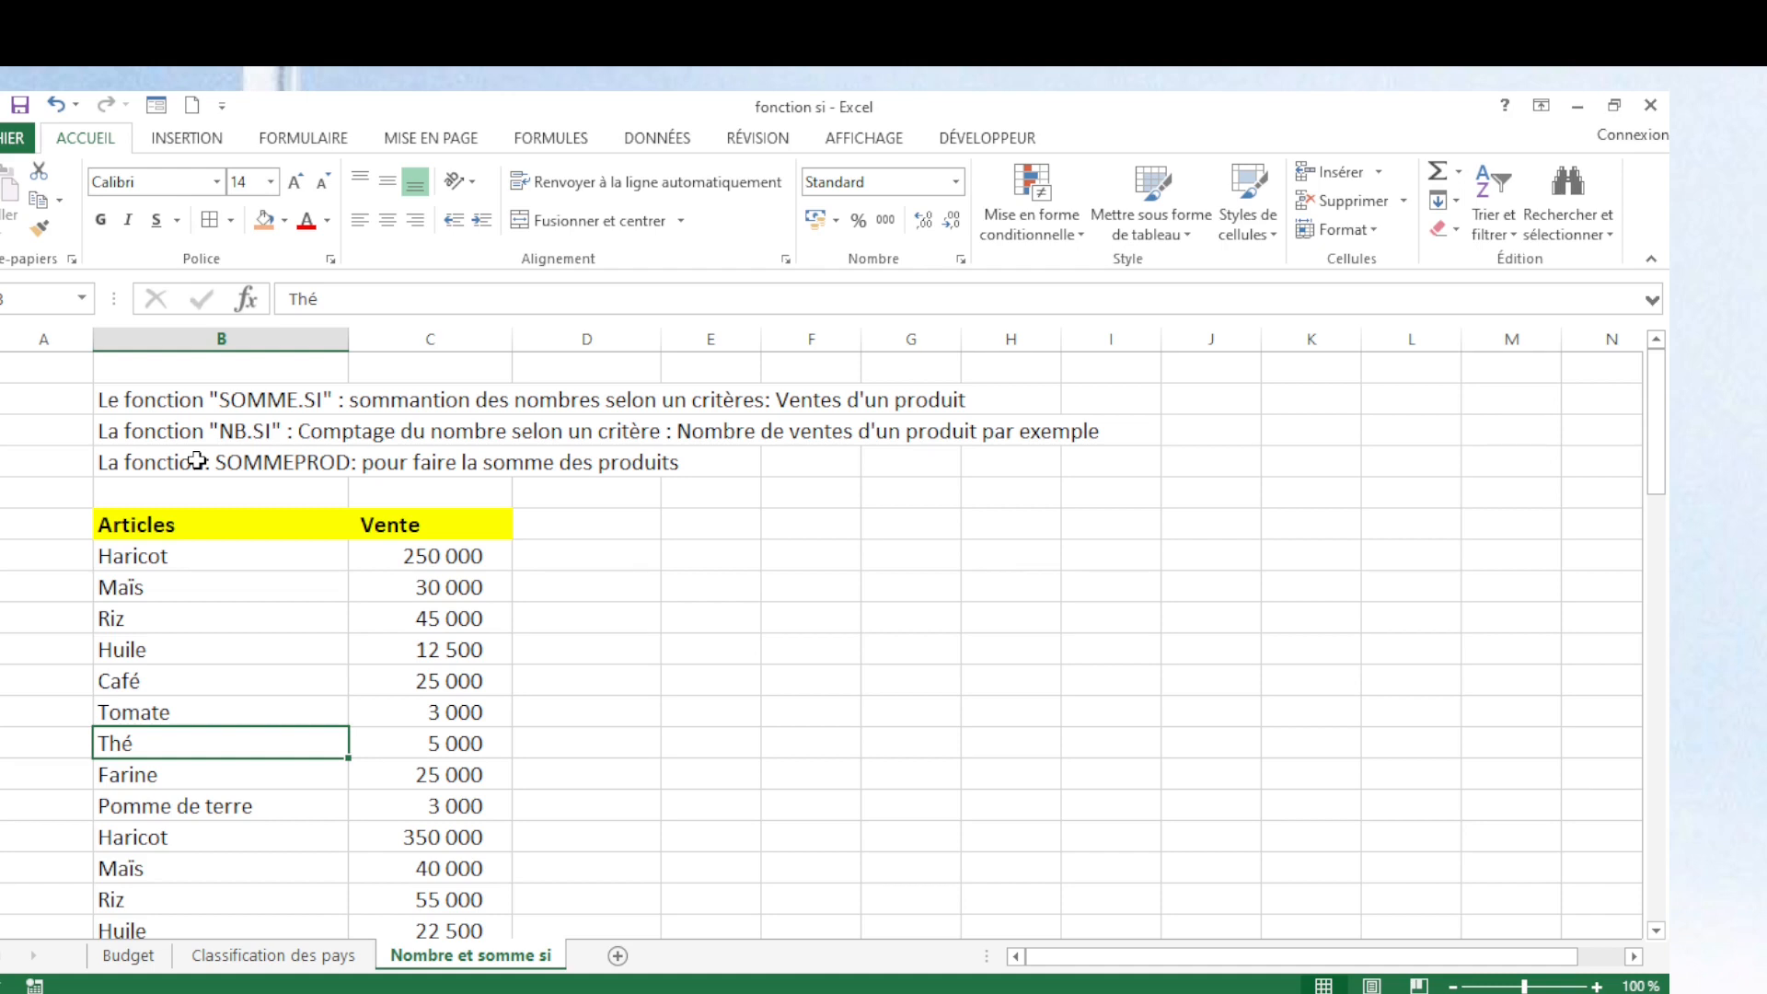
pyautogui.press('Down')
pyautogui.press('Down')
pyautogui.press('Down')
pyautogui.press('Down')
pyautogui.press('Down')
pyautogui.press('Down')
pyautogui.press('Down')
pyautogui.press('Down')
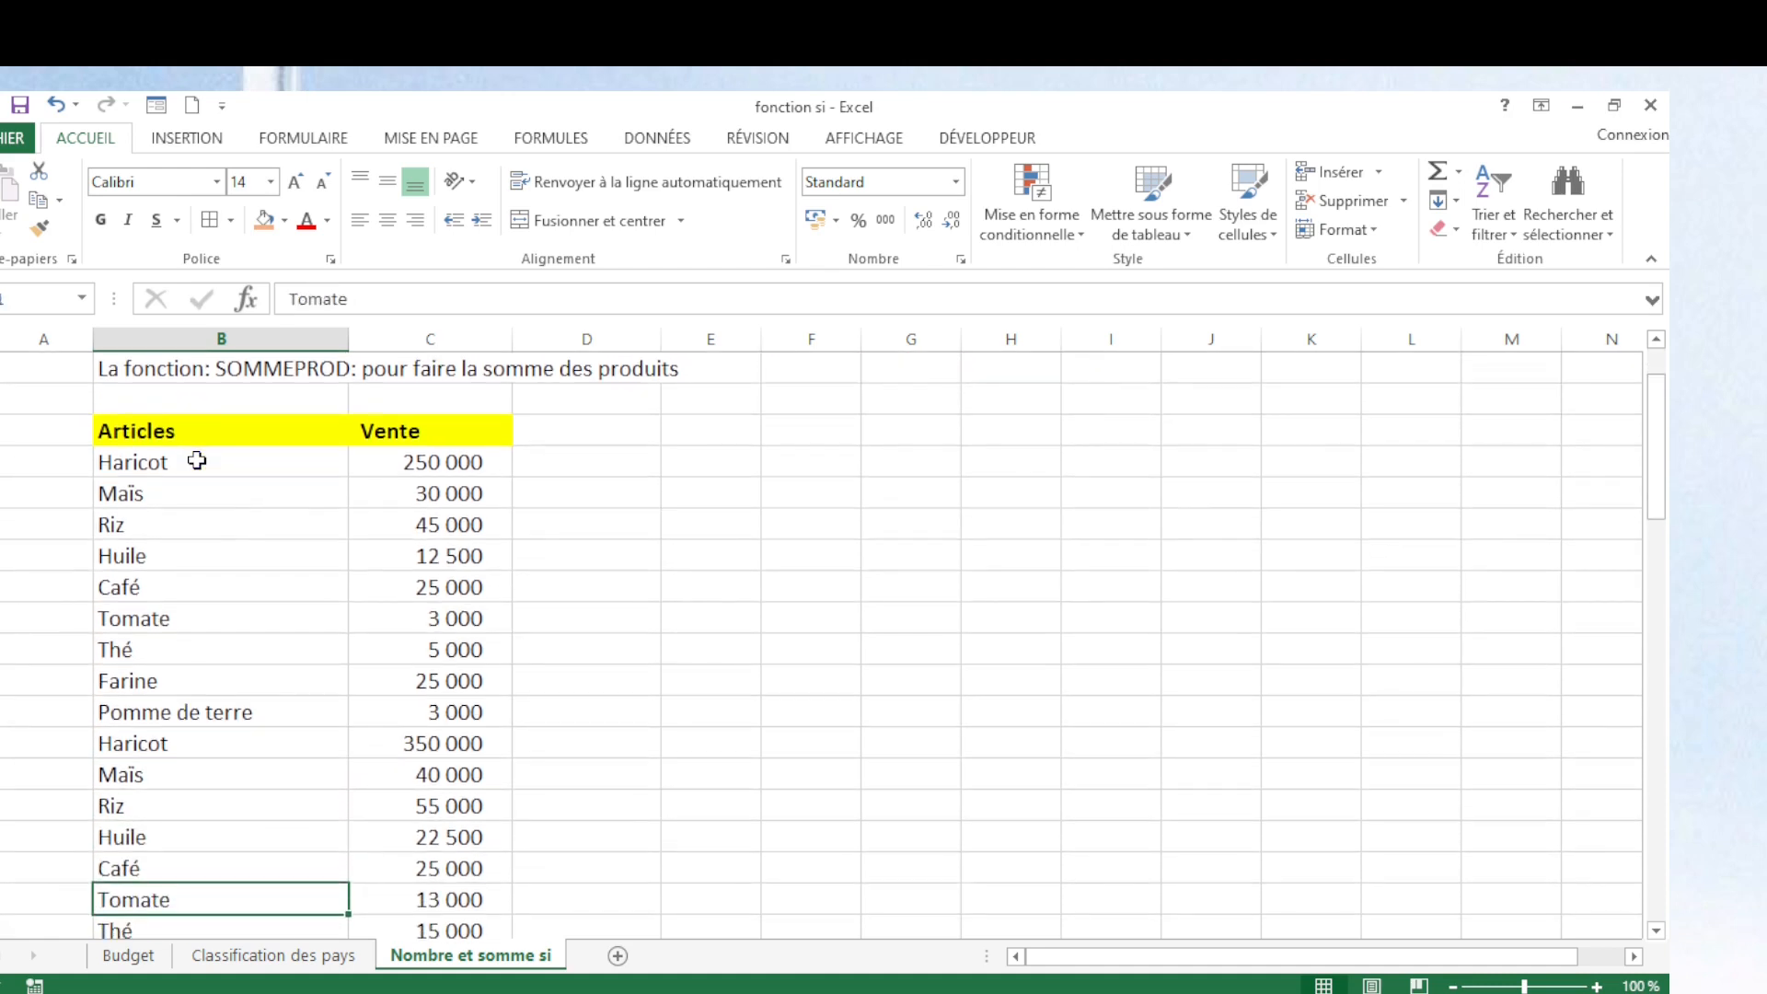
# Examine the Articles column and compare the repeated Haricot and Maïs entries.
pyautogui.click(152, 433)
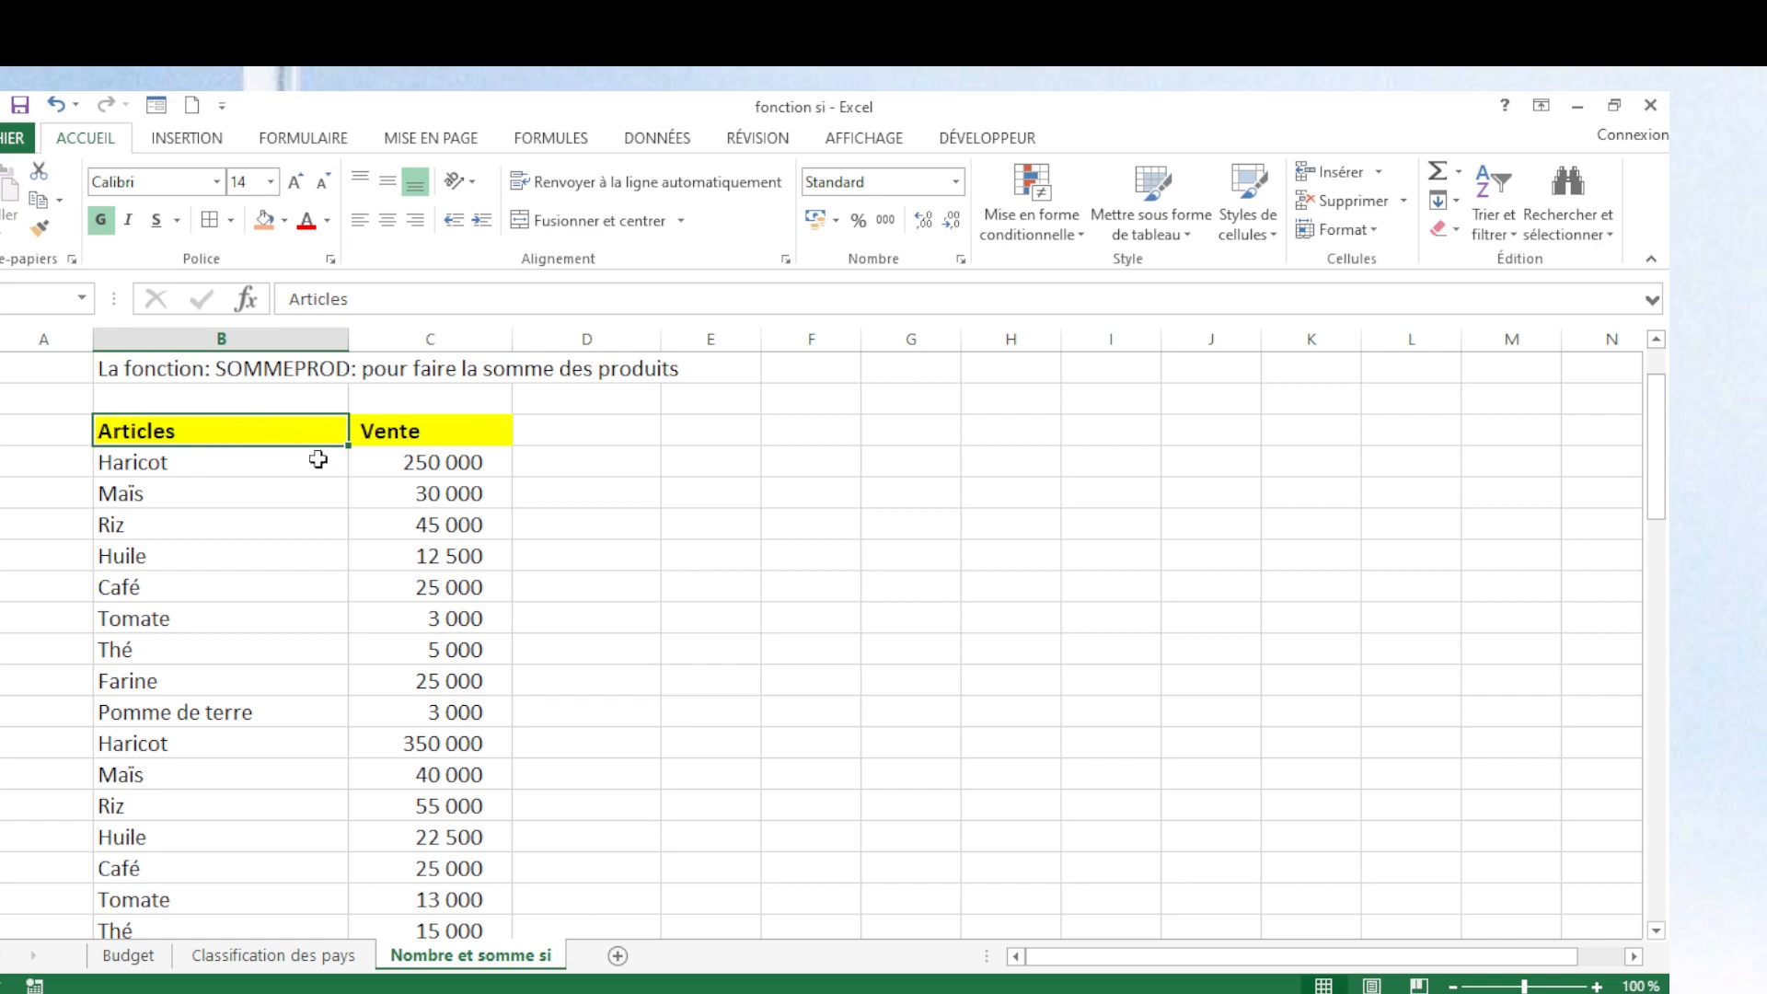
pyautogui.click(227, 592)
pyautogui.press('Down')
pyautogui.press('Down')
pyautogui.press('Down')
pyautogui.press('Down')
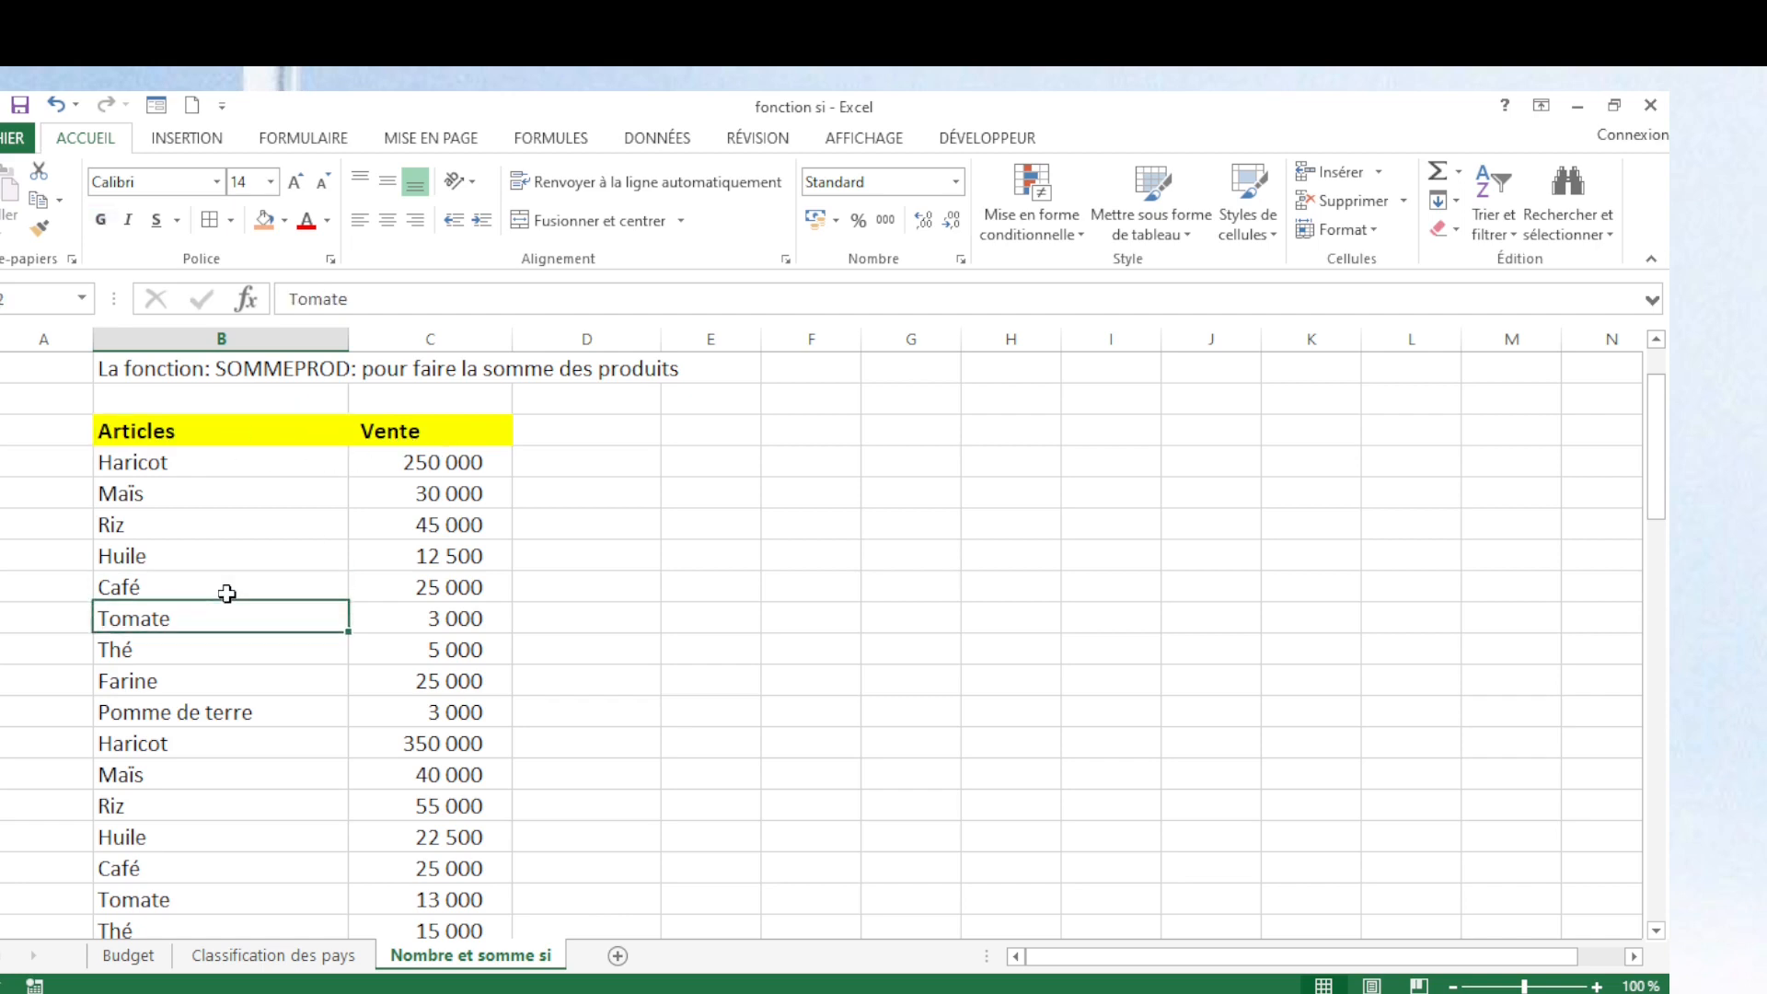
pyautogui.press('Down')
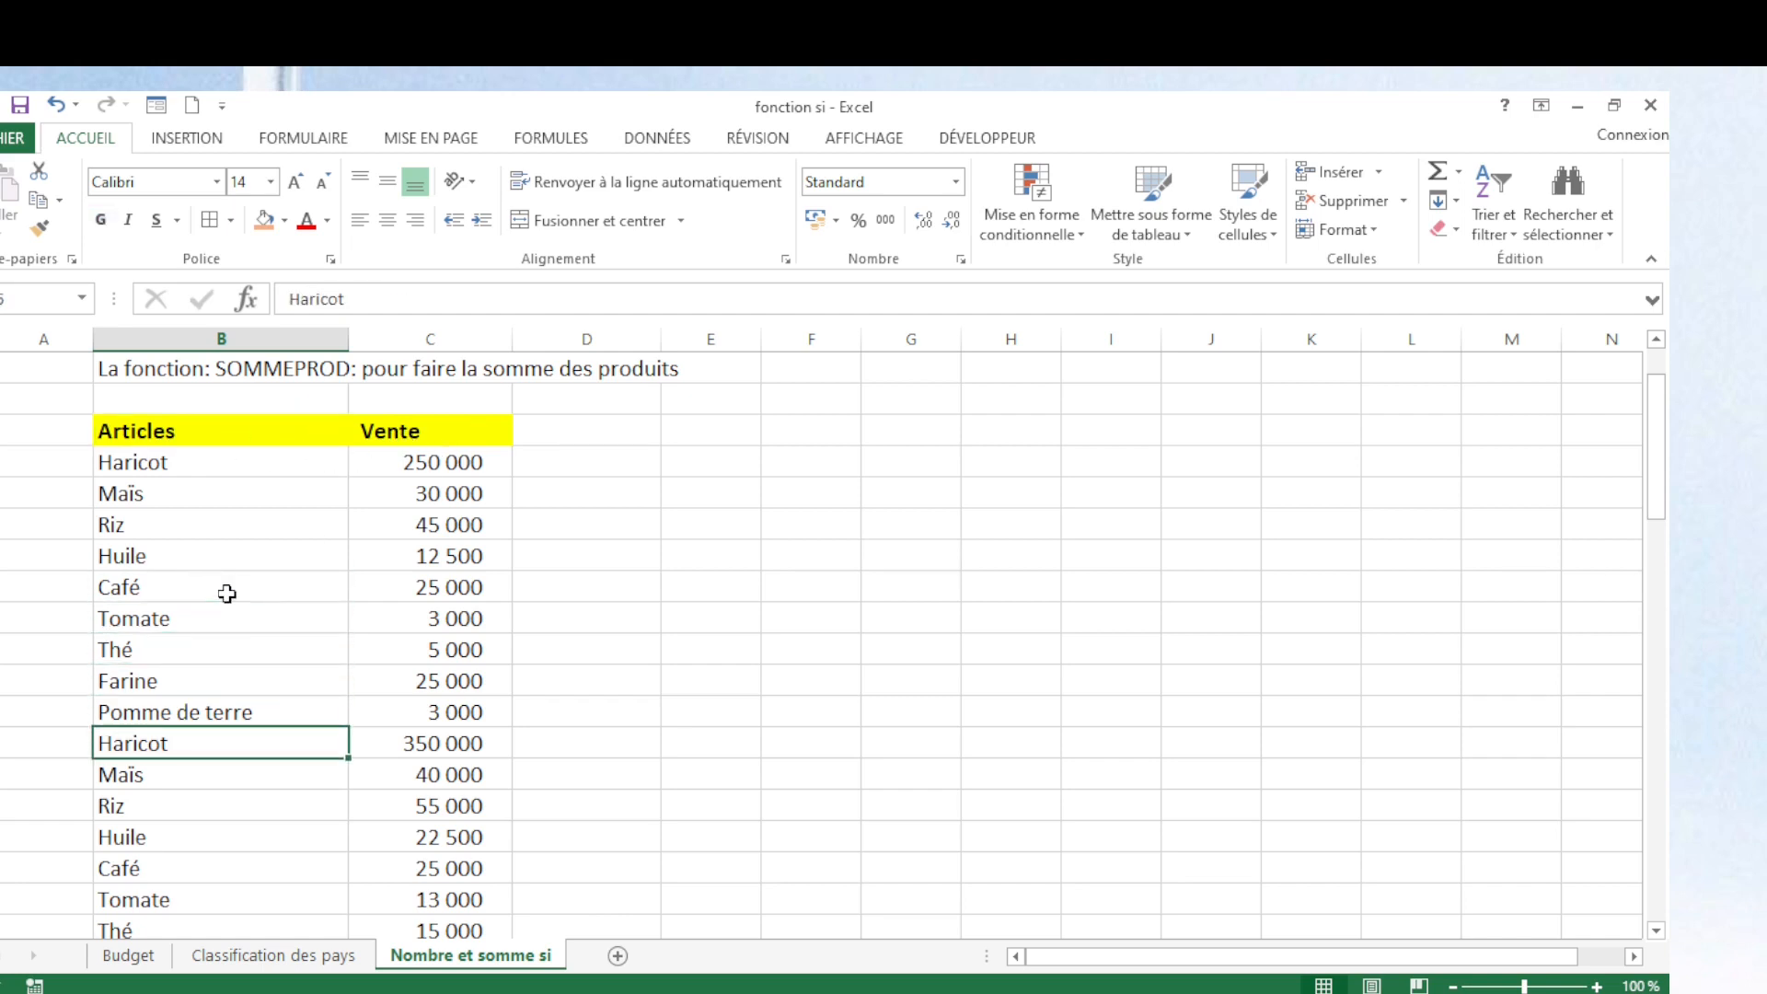
pyautogui.click(225, 452)
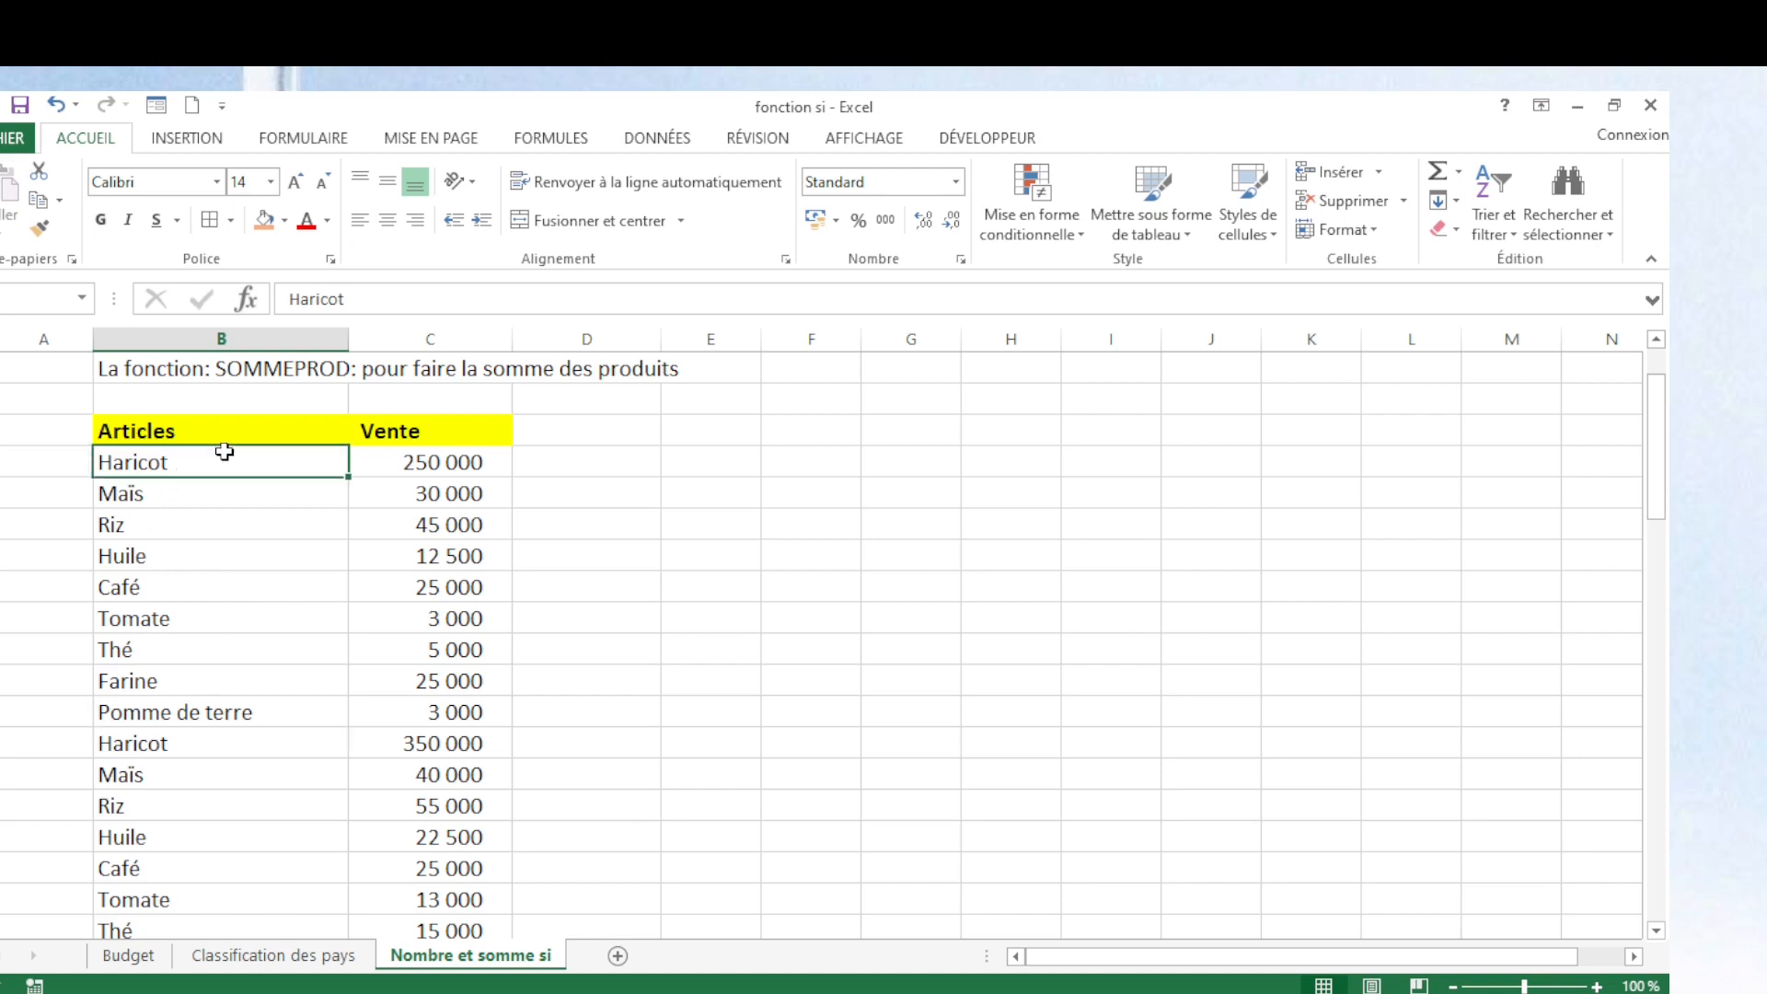
pyautogui.click(39, 462)
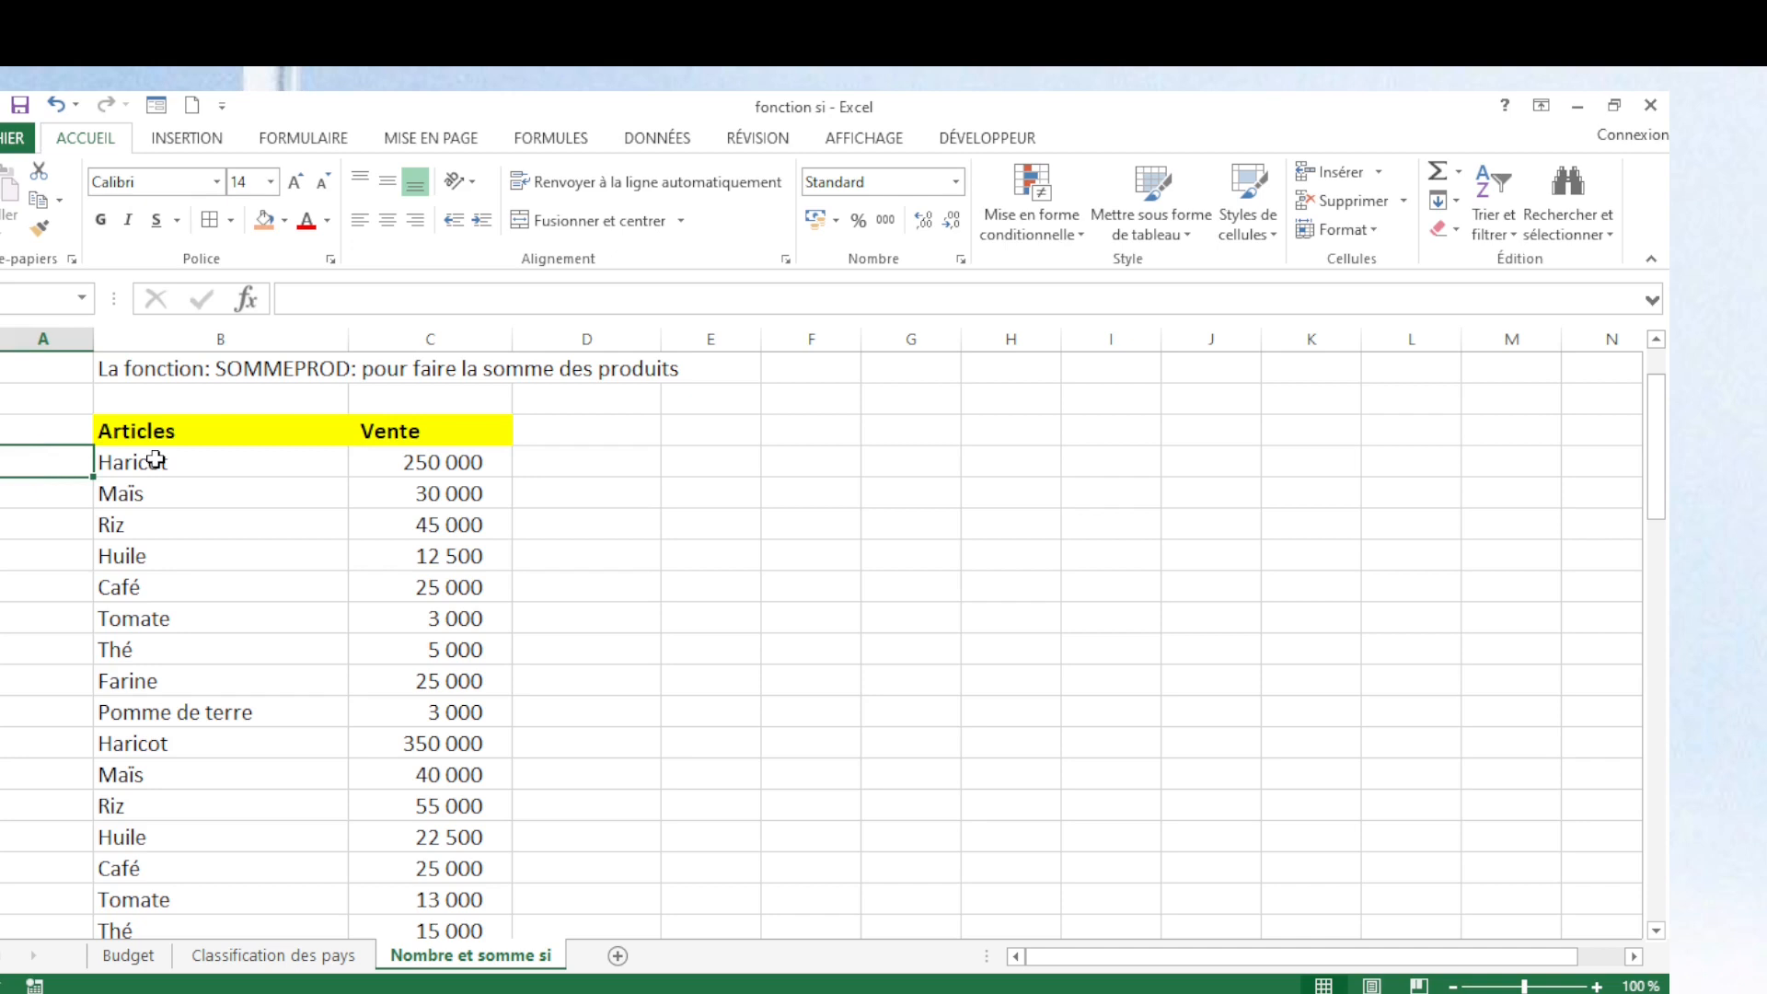
pyautogui.click(185, 463)
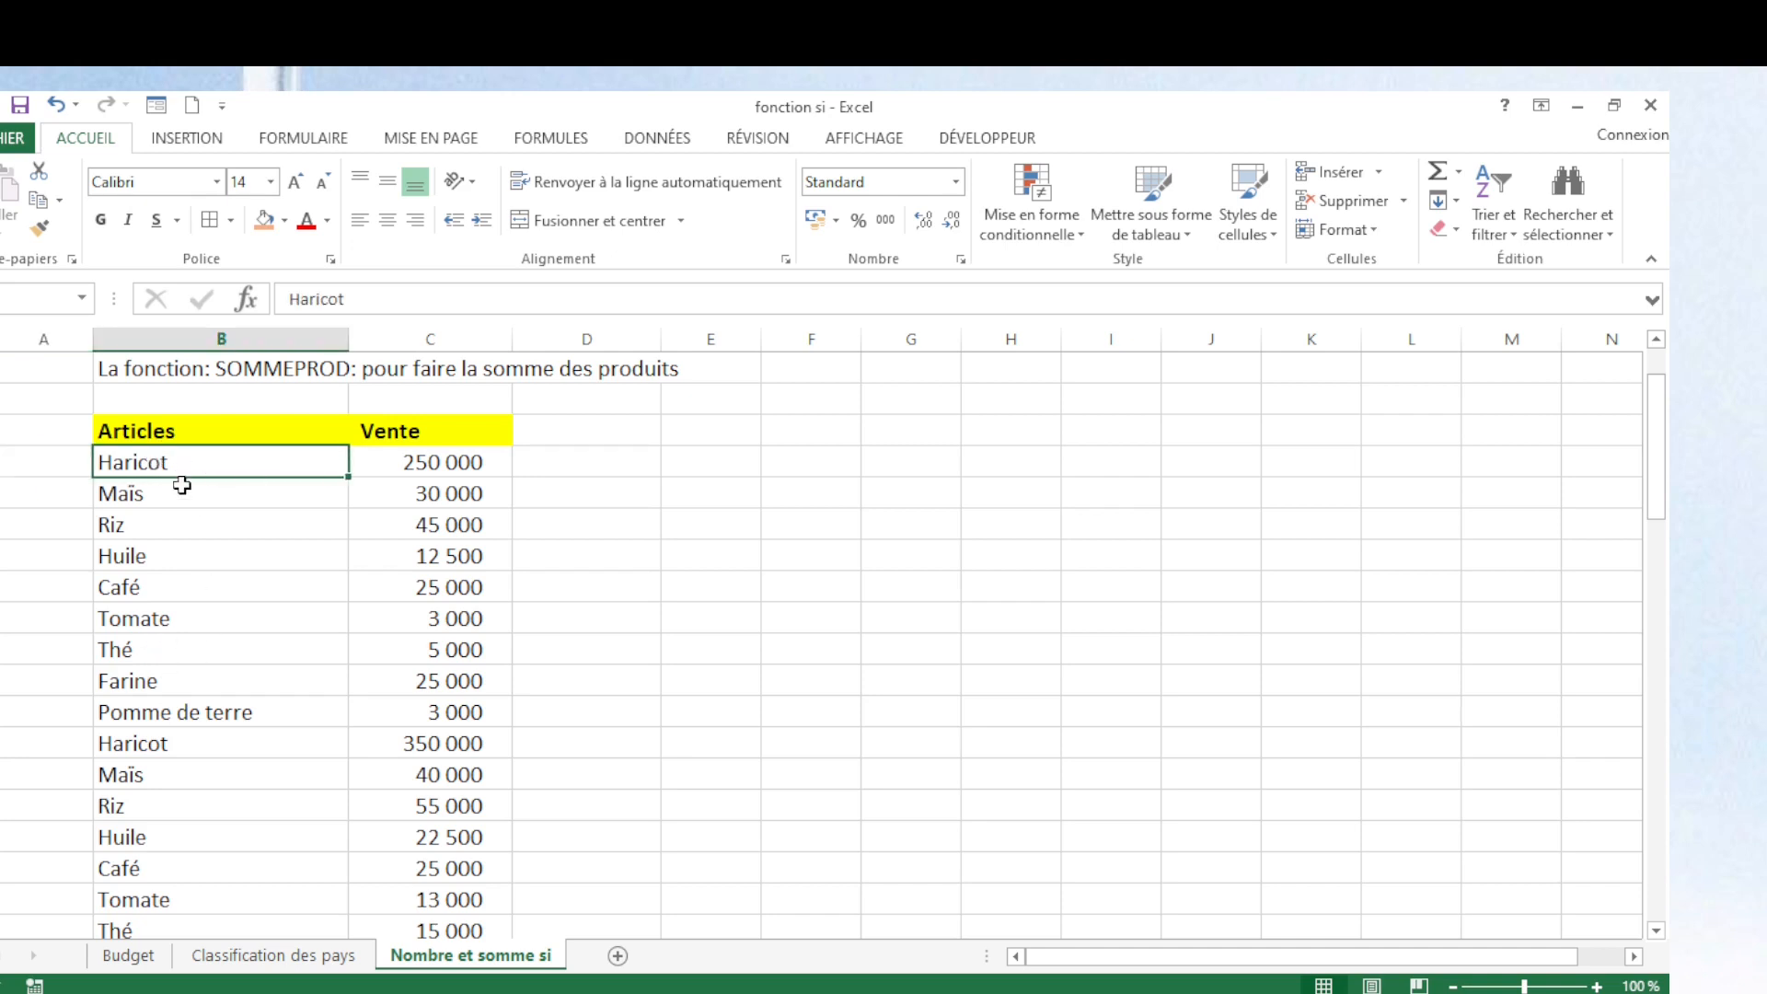
pyautogui.click(153, 741)
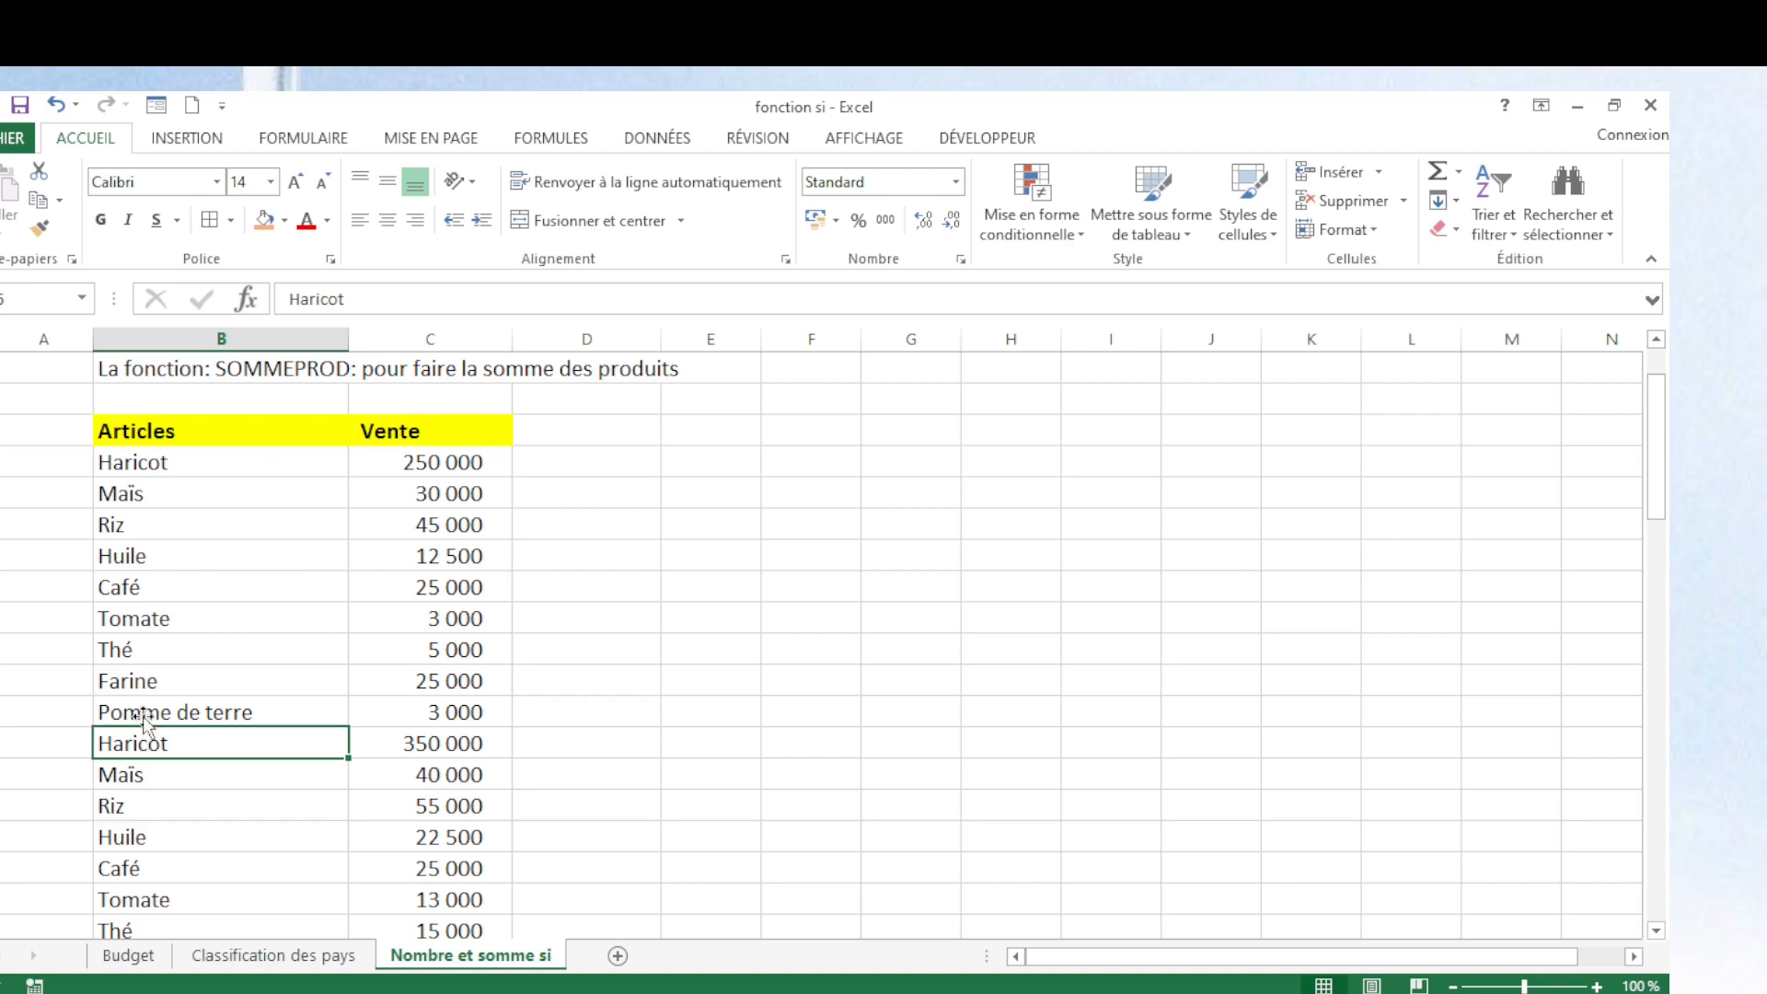
pyautogui.click(169, 498)
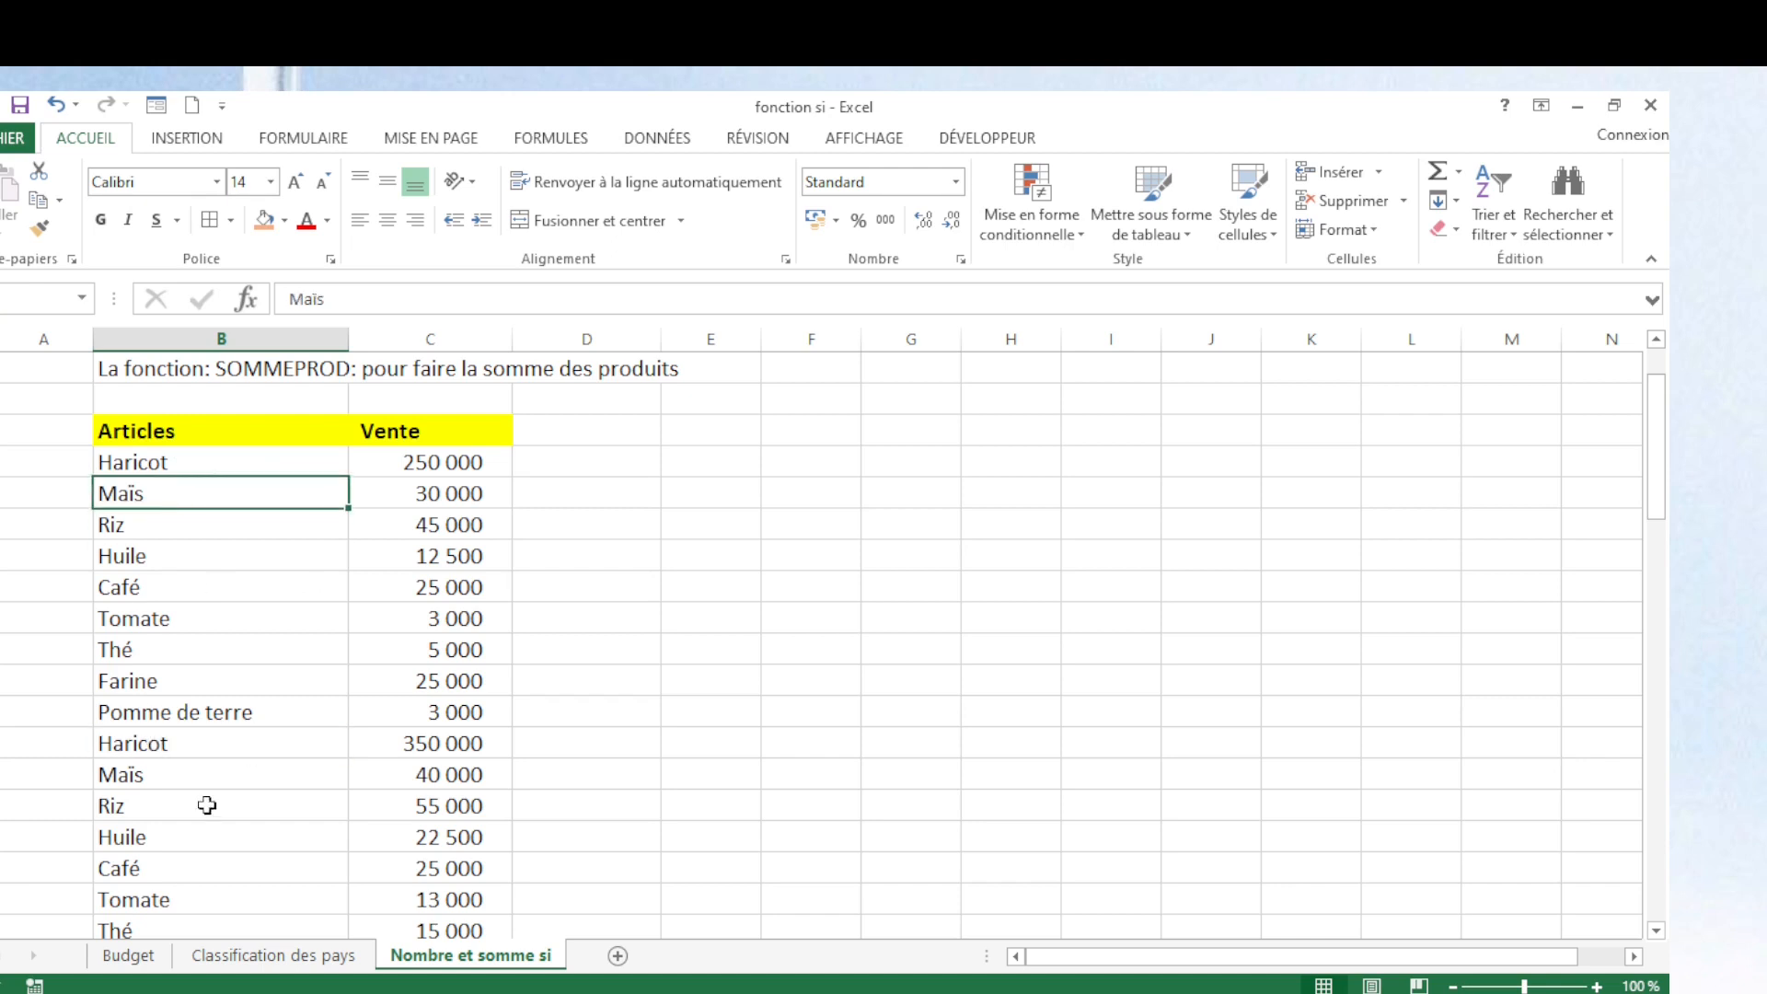
pyautogui.click(137, 774)
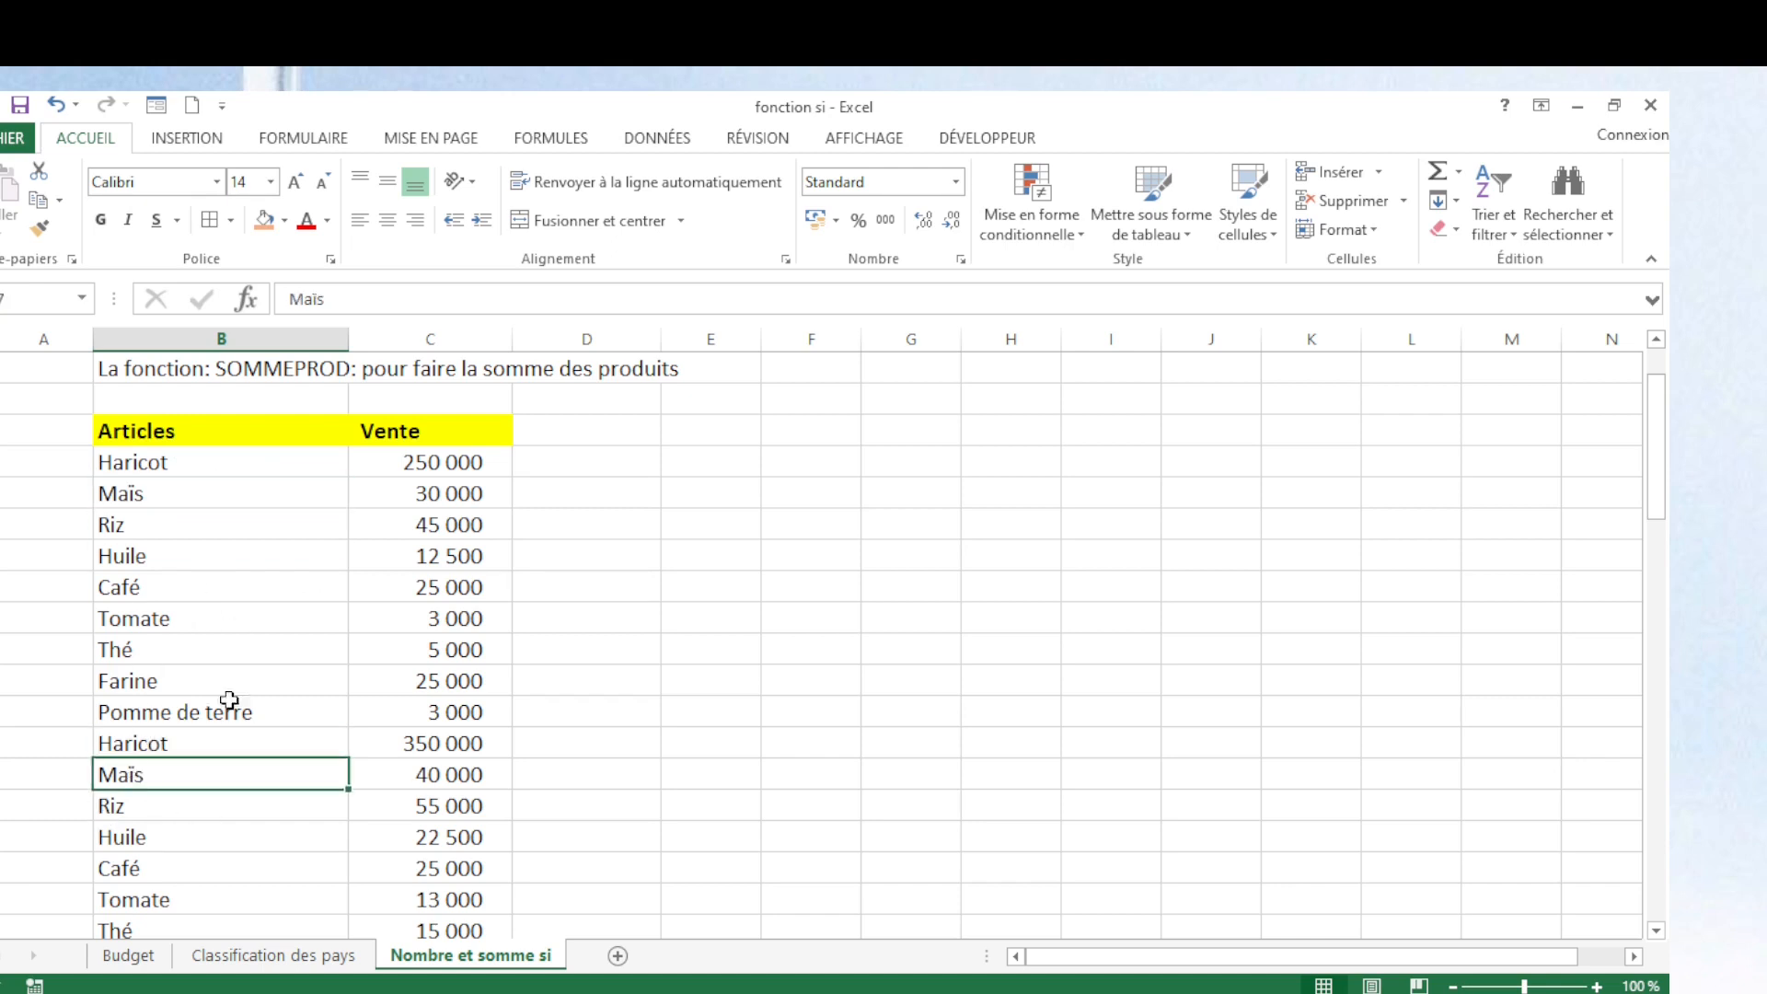
# Review the rest of the article list and the "Montant des ventes" section with its example SOMME.SI formula.
pyautogui.press('Down')
pyautogui.press('Down')
pyautogui.press('Down')
pyautogui.press('Down')
pyautogui.press('Down')
pyautogui.press('Down')
pyautogui.press('Down')
pyautogui.press('Down')
pyautogui.press('Down')
pyautogui.press('Down')
pyautogui.press('Down')
pyautogui.press('Down')
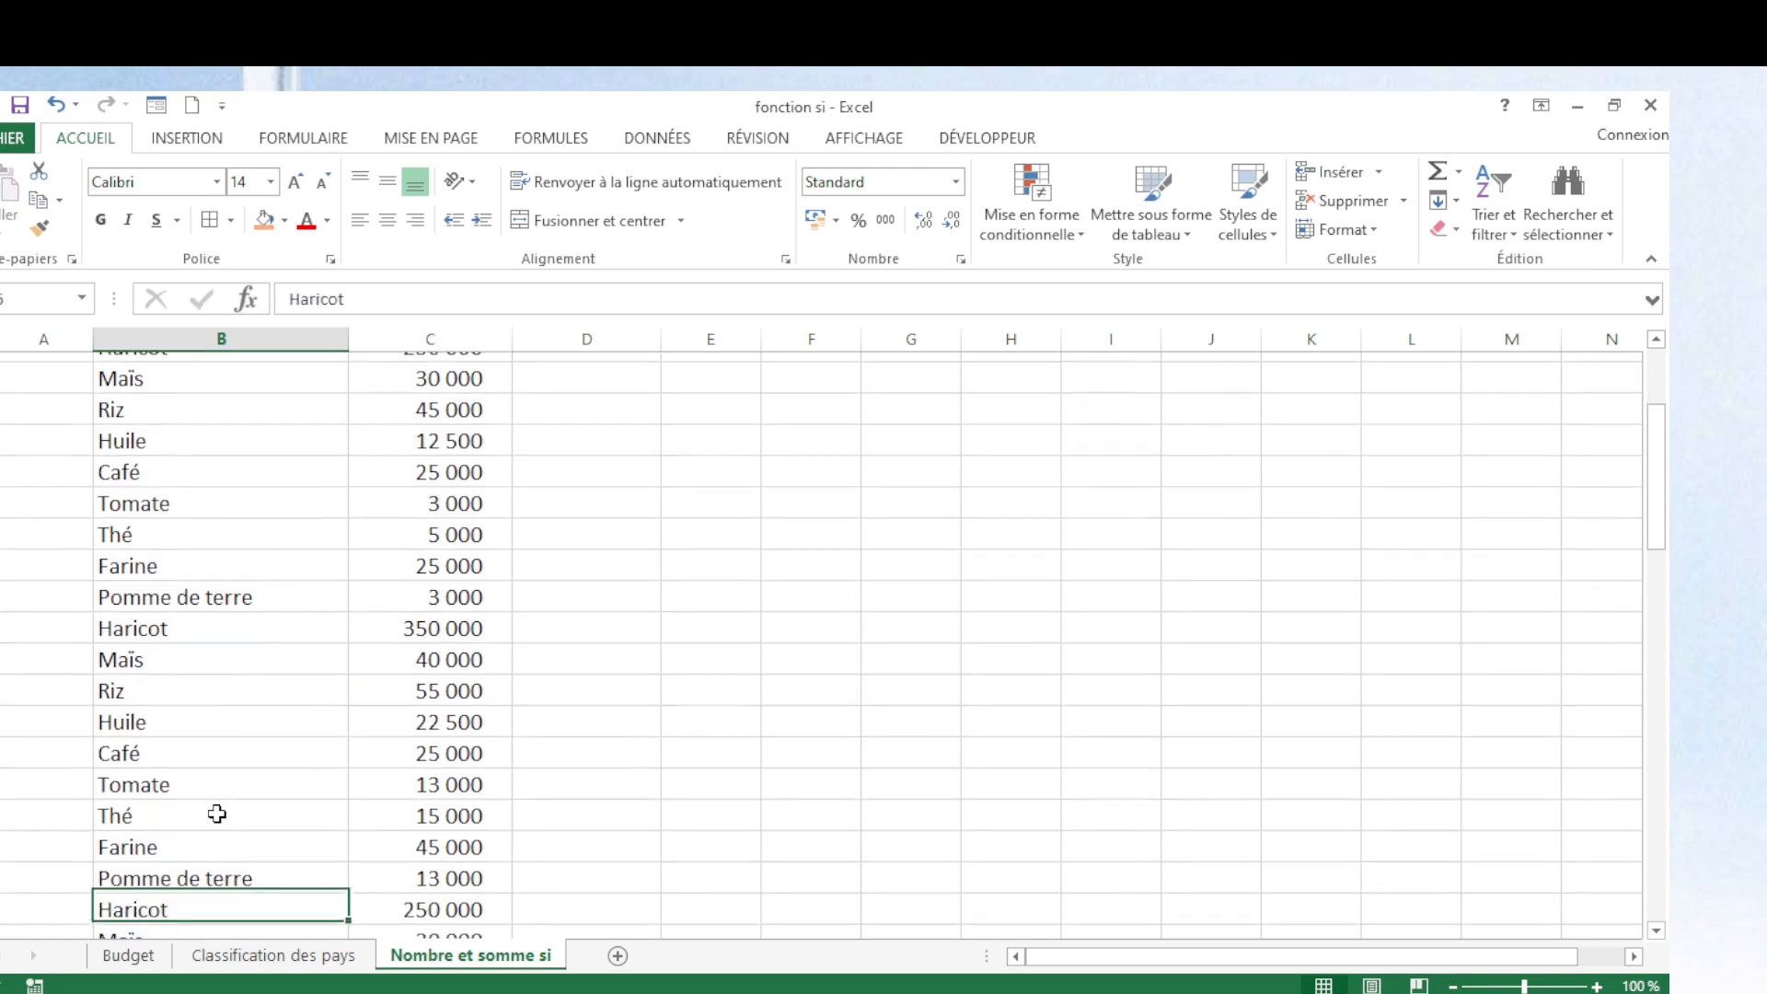
pyautogui.press('Down')
pyautogui.press('Down')
pyautogui.press('Down')
pyautogui.press('Down')
pyautogui.press('Down')
pyautogui.press('Down')
pyautogui.press('Down')
pyautogui.press('Down')
pyautogui.press('Down')
pyautogui.press('Down')
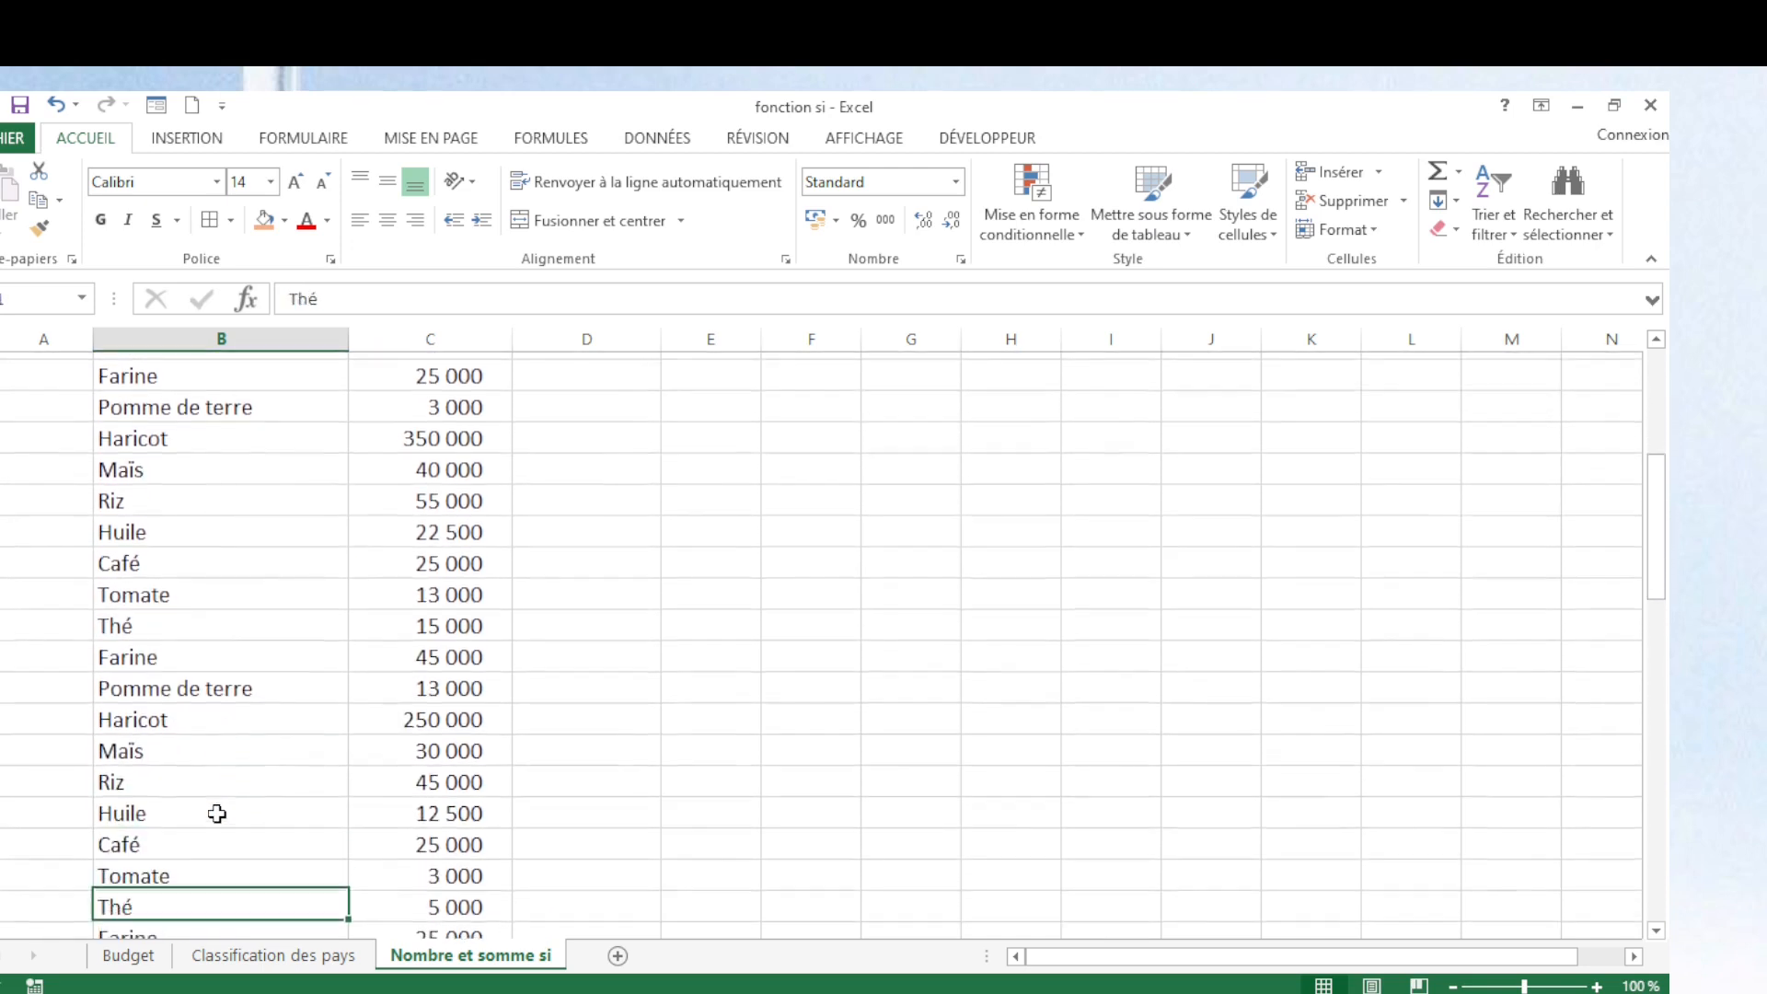
pyautogui.press('Down')
pyautogui.press('Down')
pyautogui.press('Down')
pyautogui.press('Down')
pyautogui.press('Down')
pyautogui.press('Down')
pyautogui.press('Down')
pyautogui.press('Down')
pyautogui.press('Down')
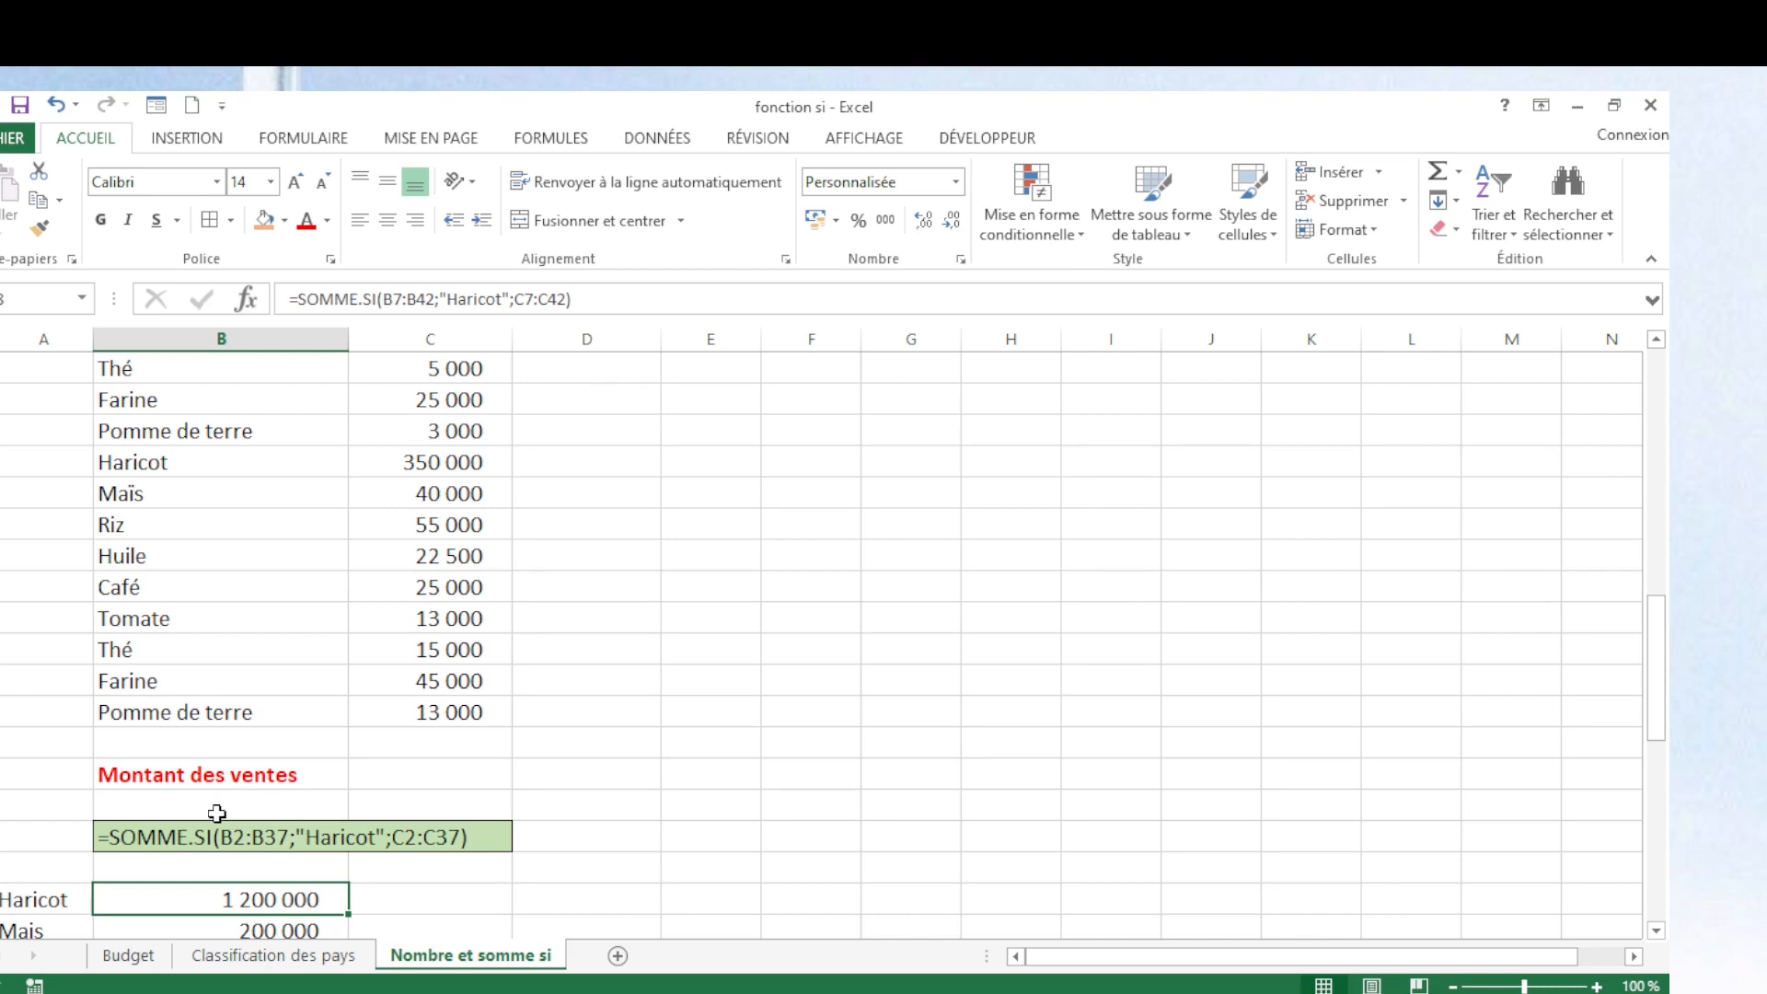
pyautogui.press('Down')
pyautogui.press('Down')
pyautogui.press('Down')
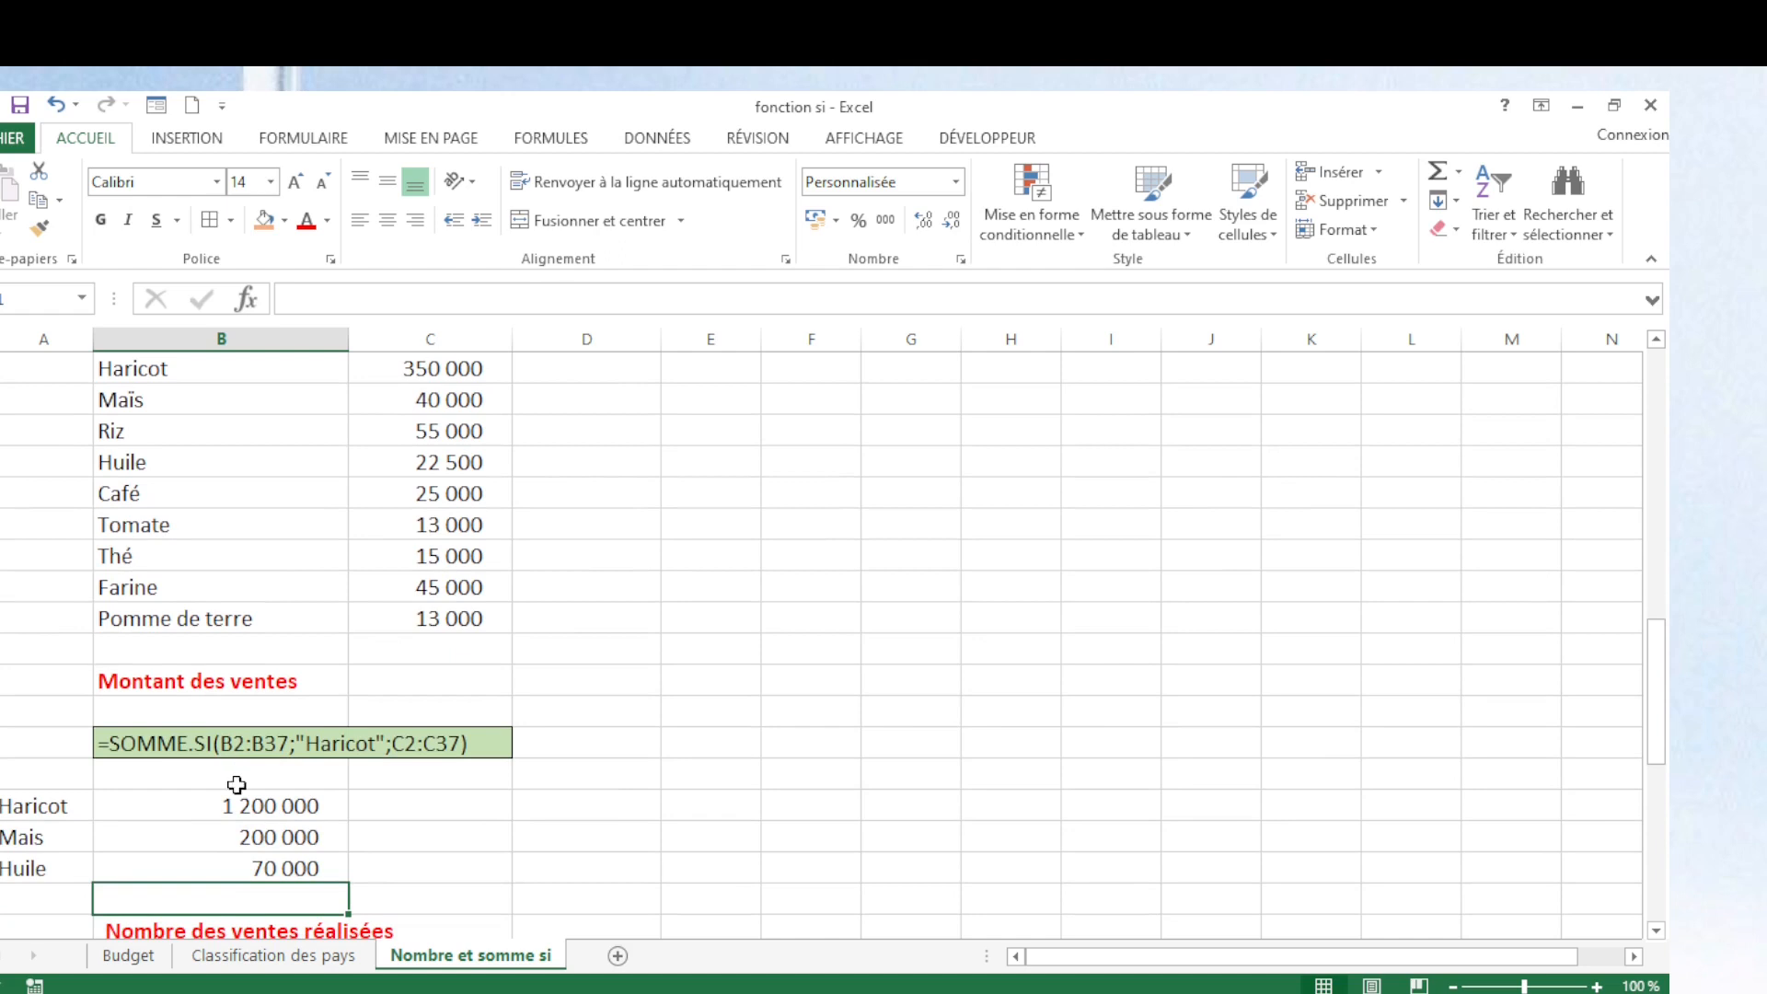
pyautogui.click(164, 755)
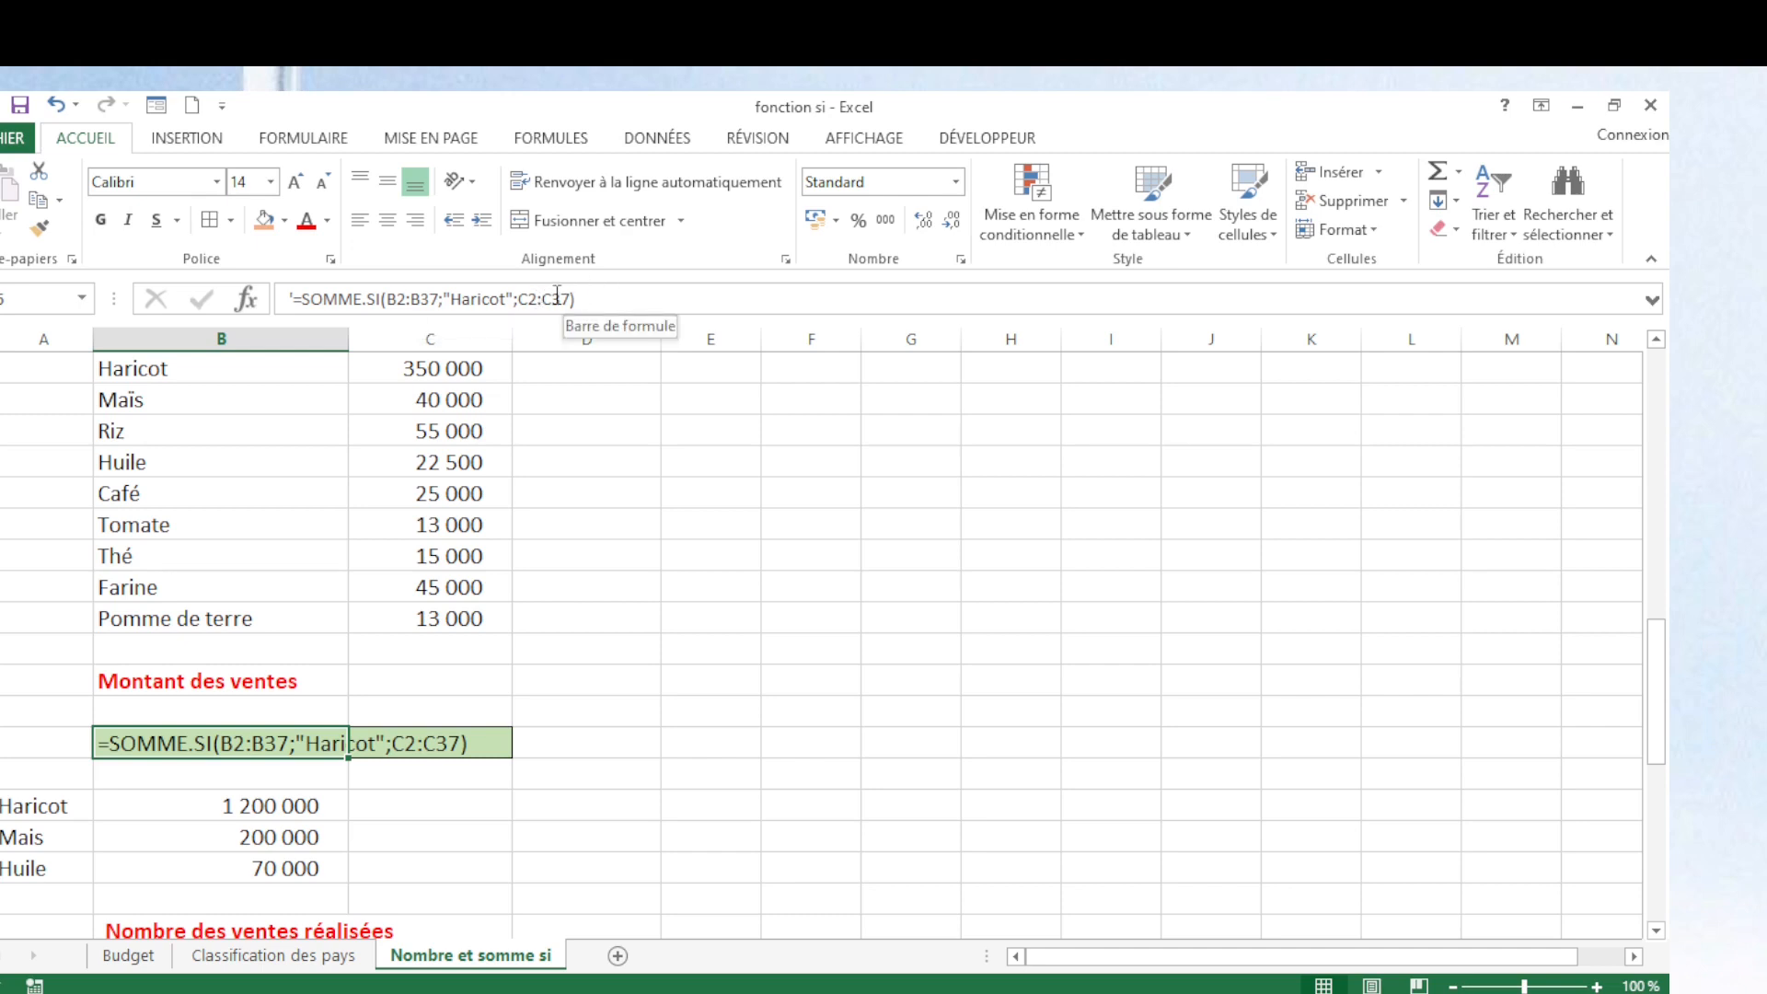
# Clear the existing formula from the Haricot cell under "Montant des ventes".
pyautogui.click(252, 806)
pyautogui.doubleClick(253, 805)
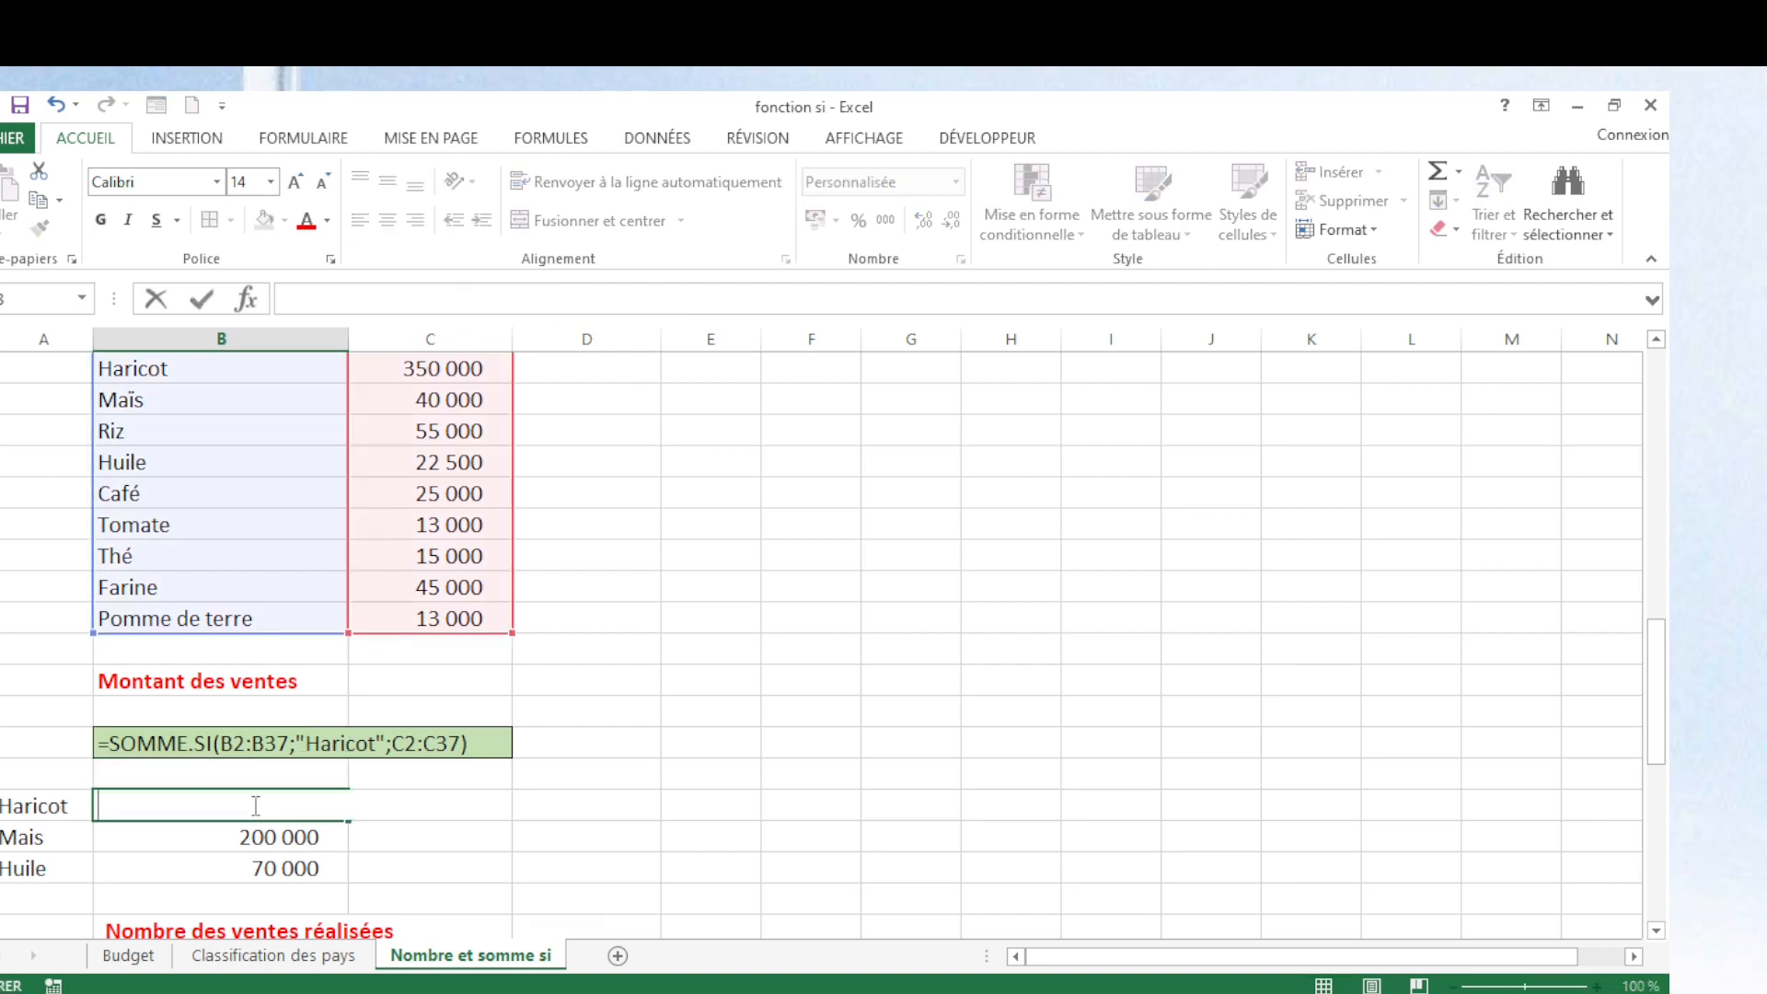
pyautogui.press('Return')
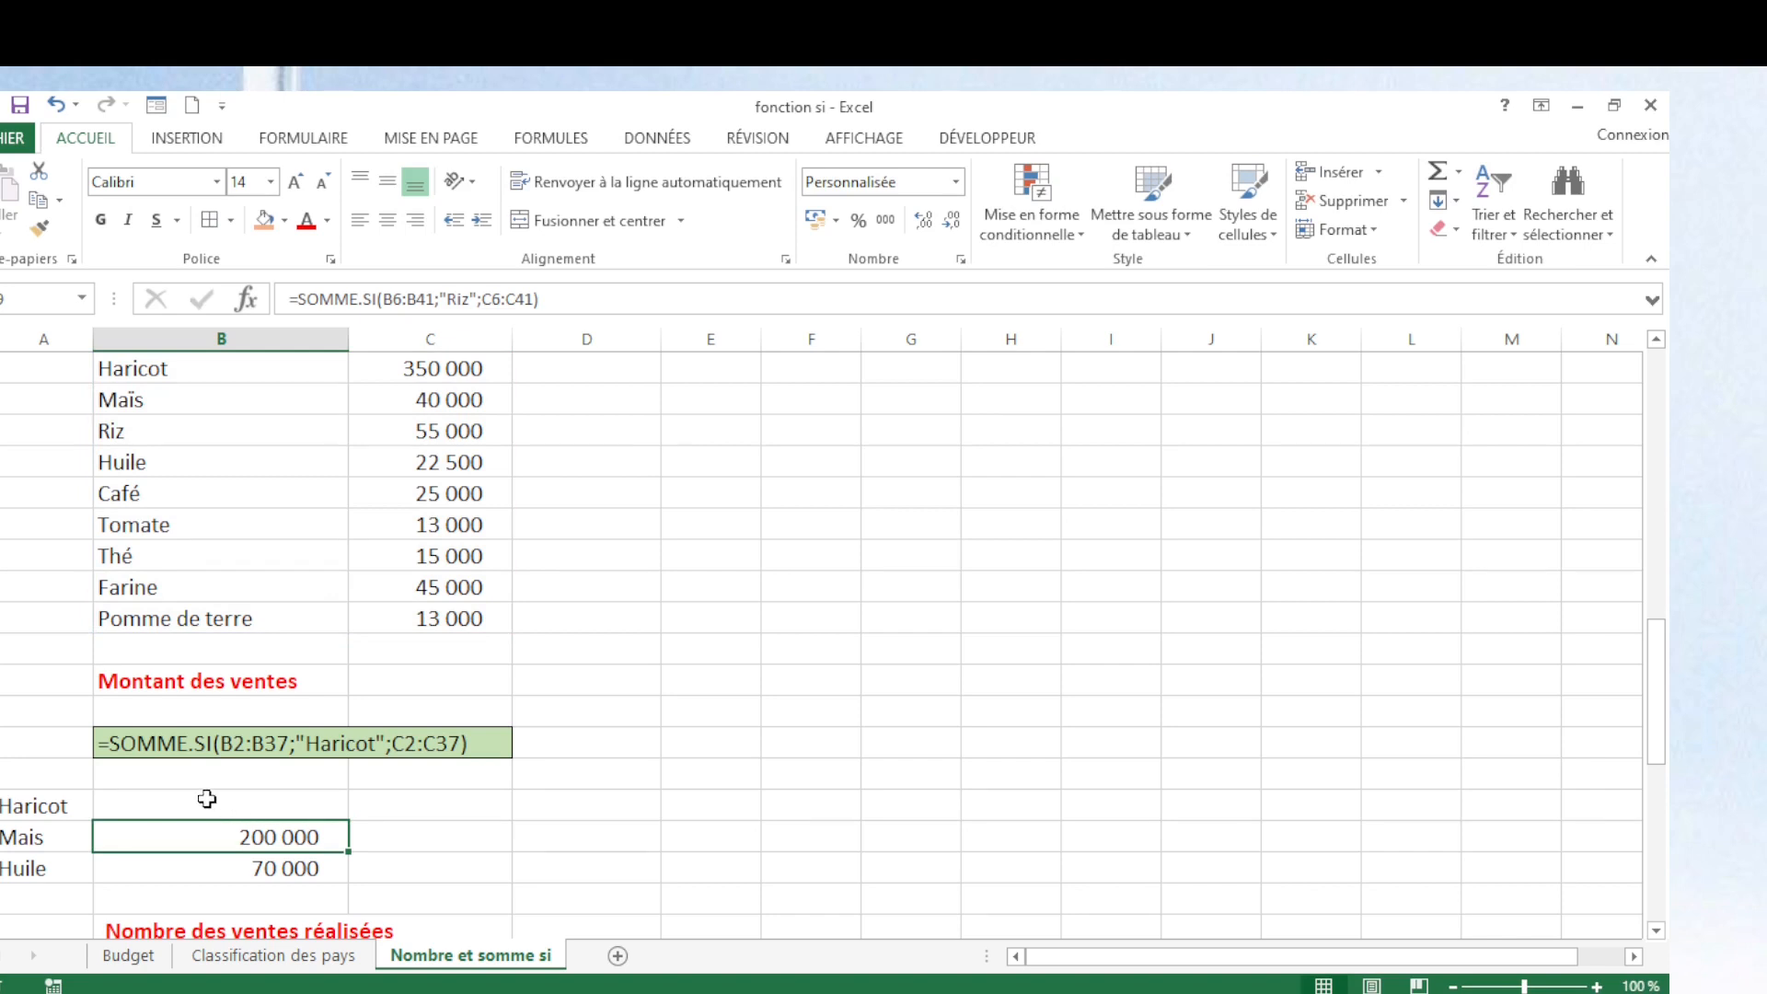
# Start a SOMME.SI formula in the Haricot amount cell with the article range B7:B42 as its plage.
pyautogui.click(206, 799)
pyautogui.write('=')
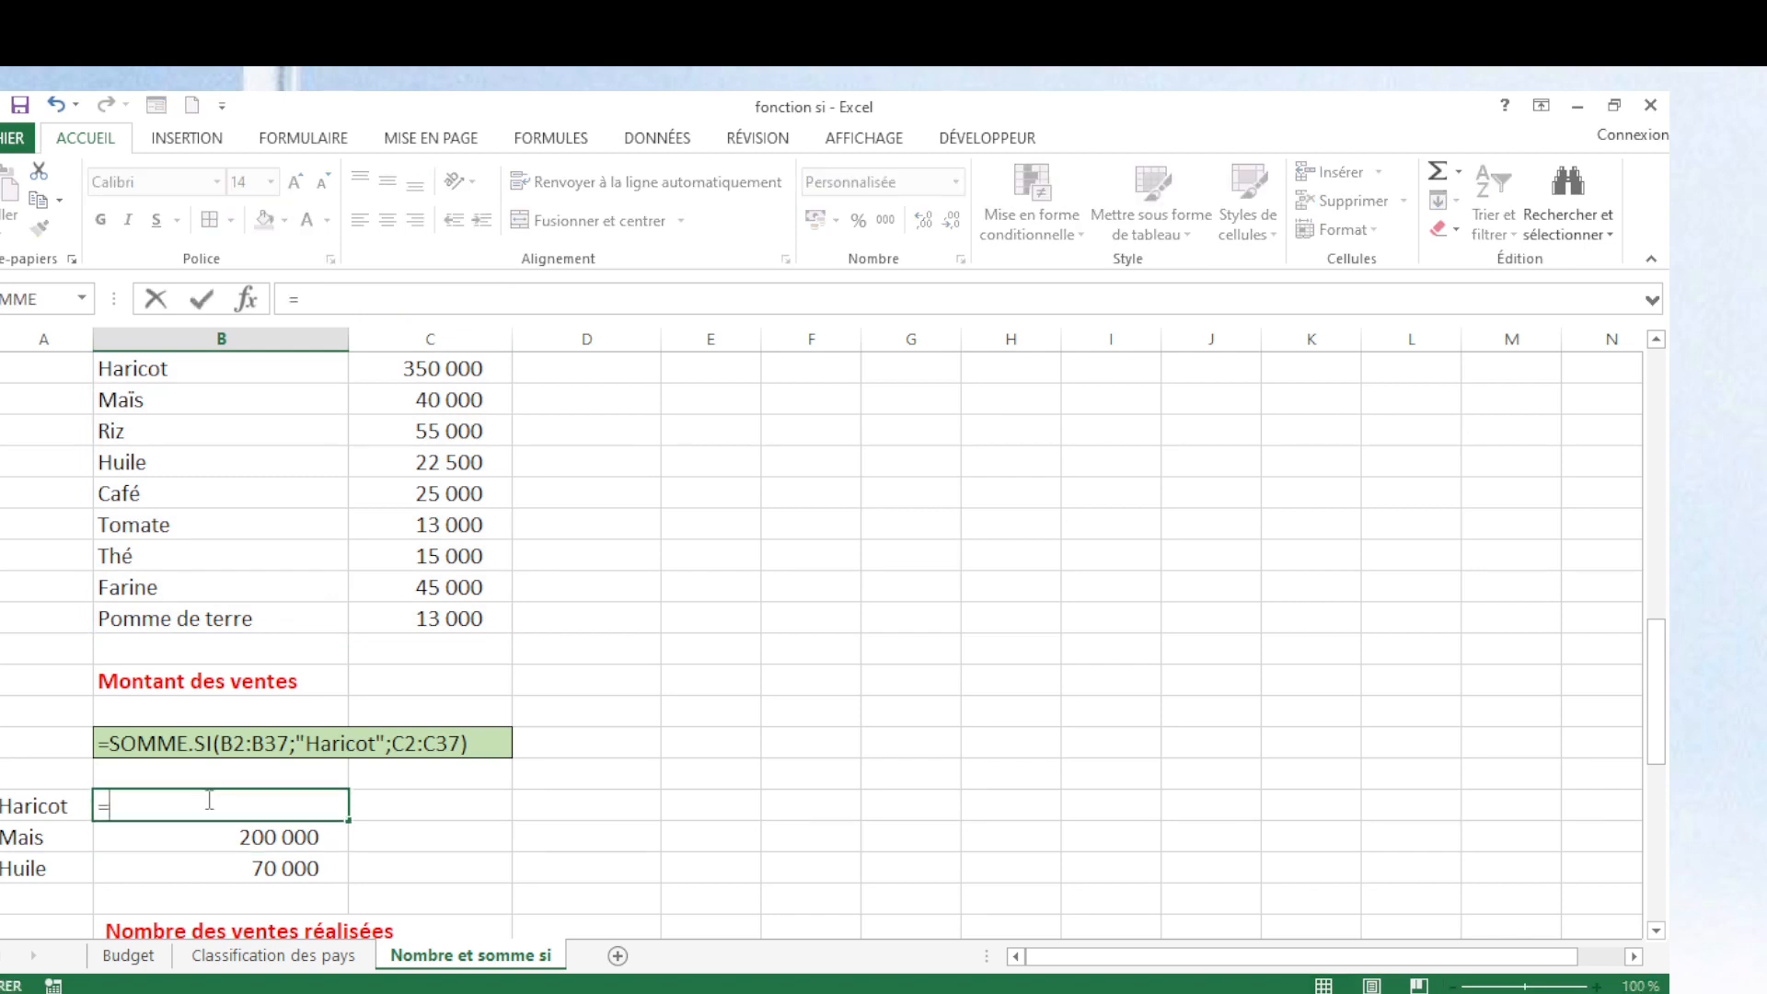
pyautogui.write('somme')
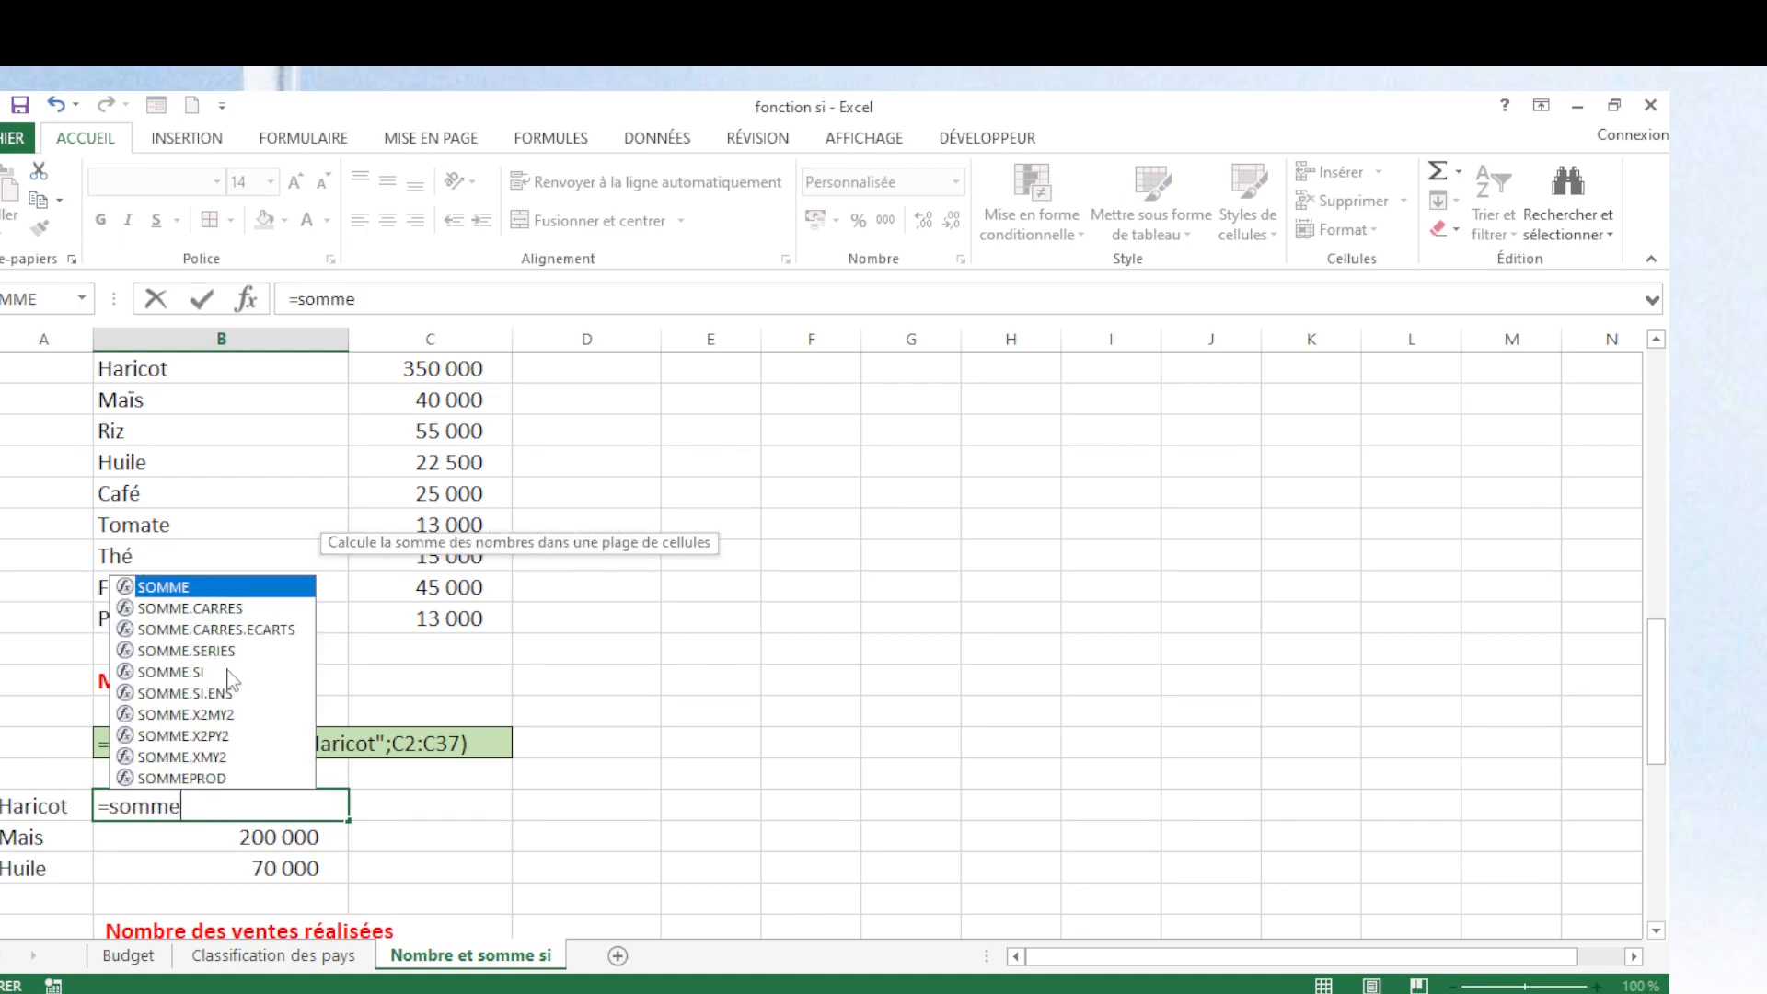
pyautogui.doubleClick(197, 671)
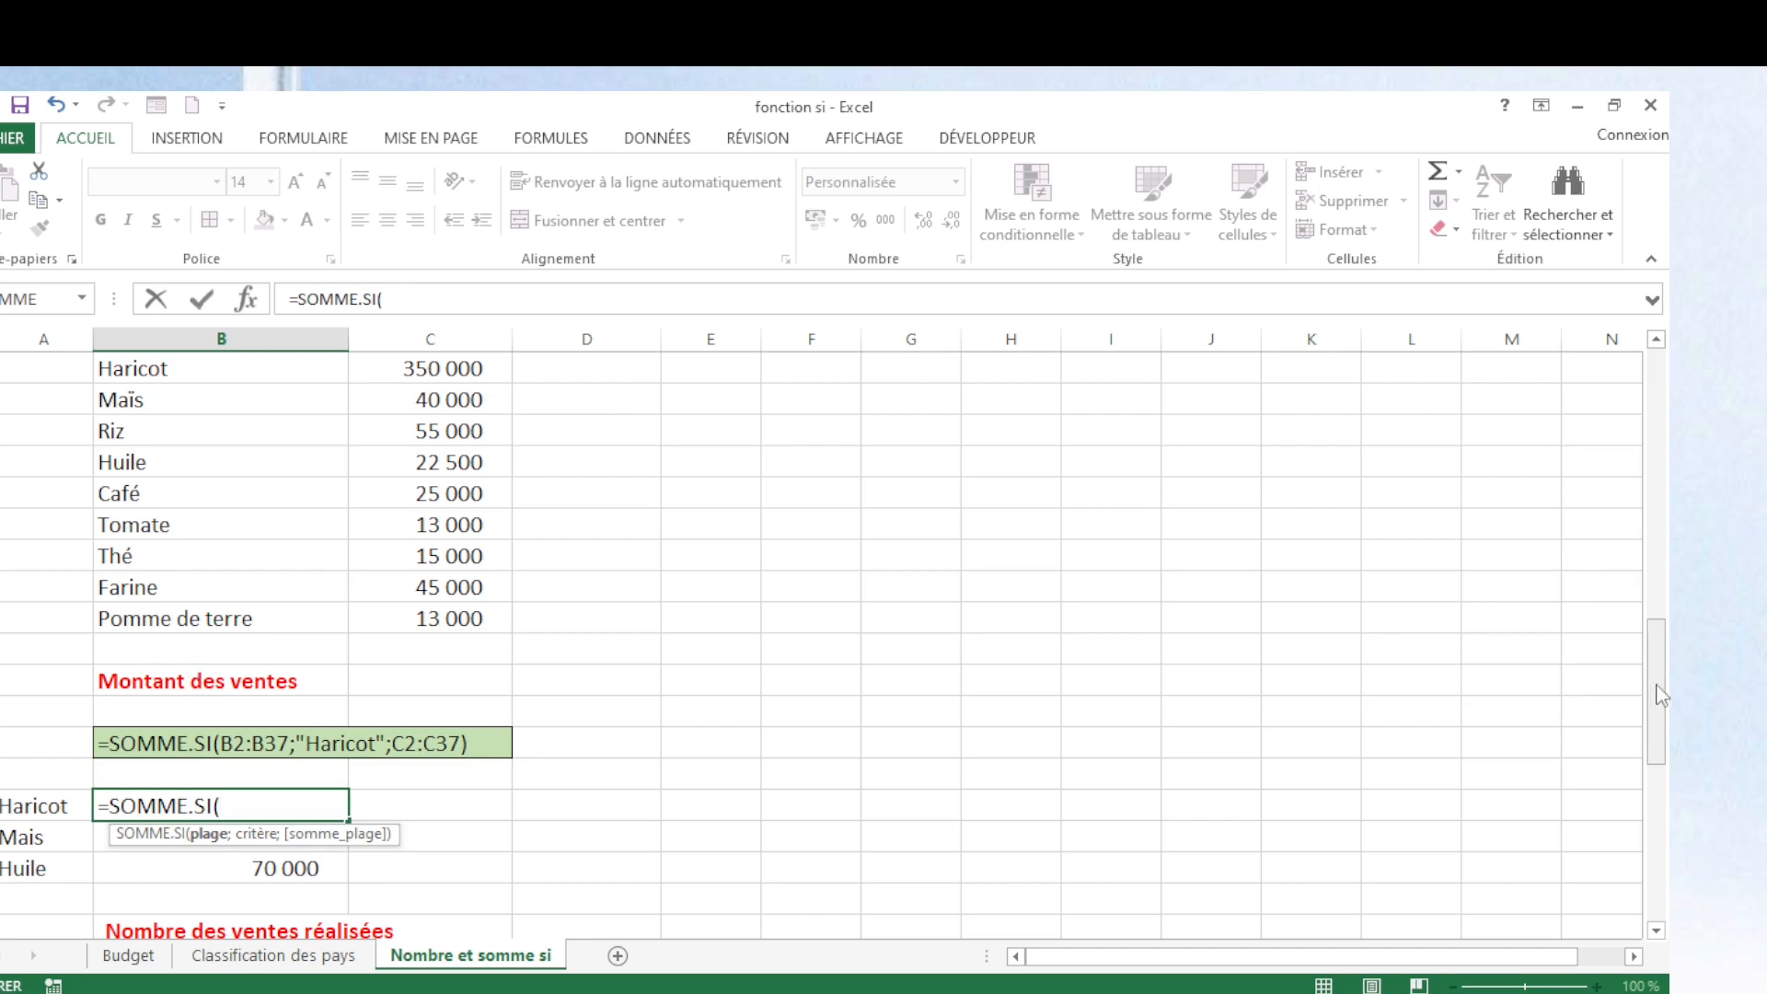
pyautogui.moveTo(1661, 695); pyautogui.dragTo(1661, 427)
pyautogui.click(175, 550)
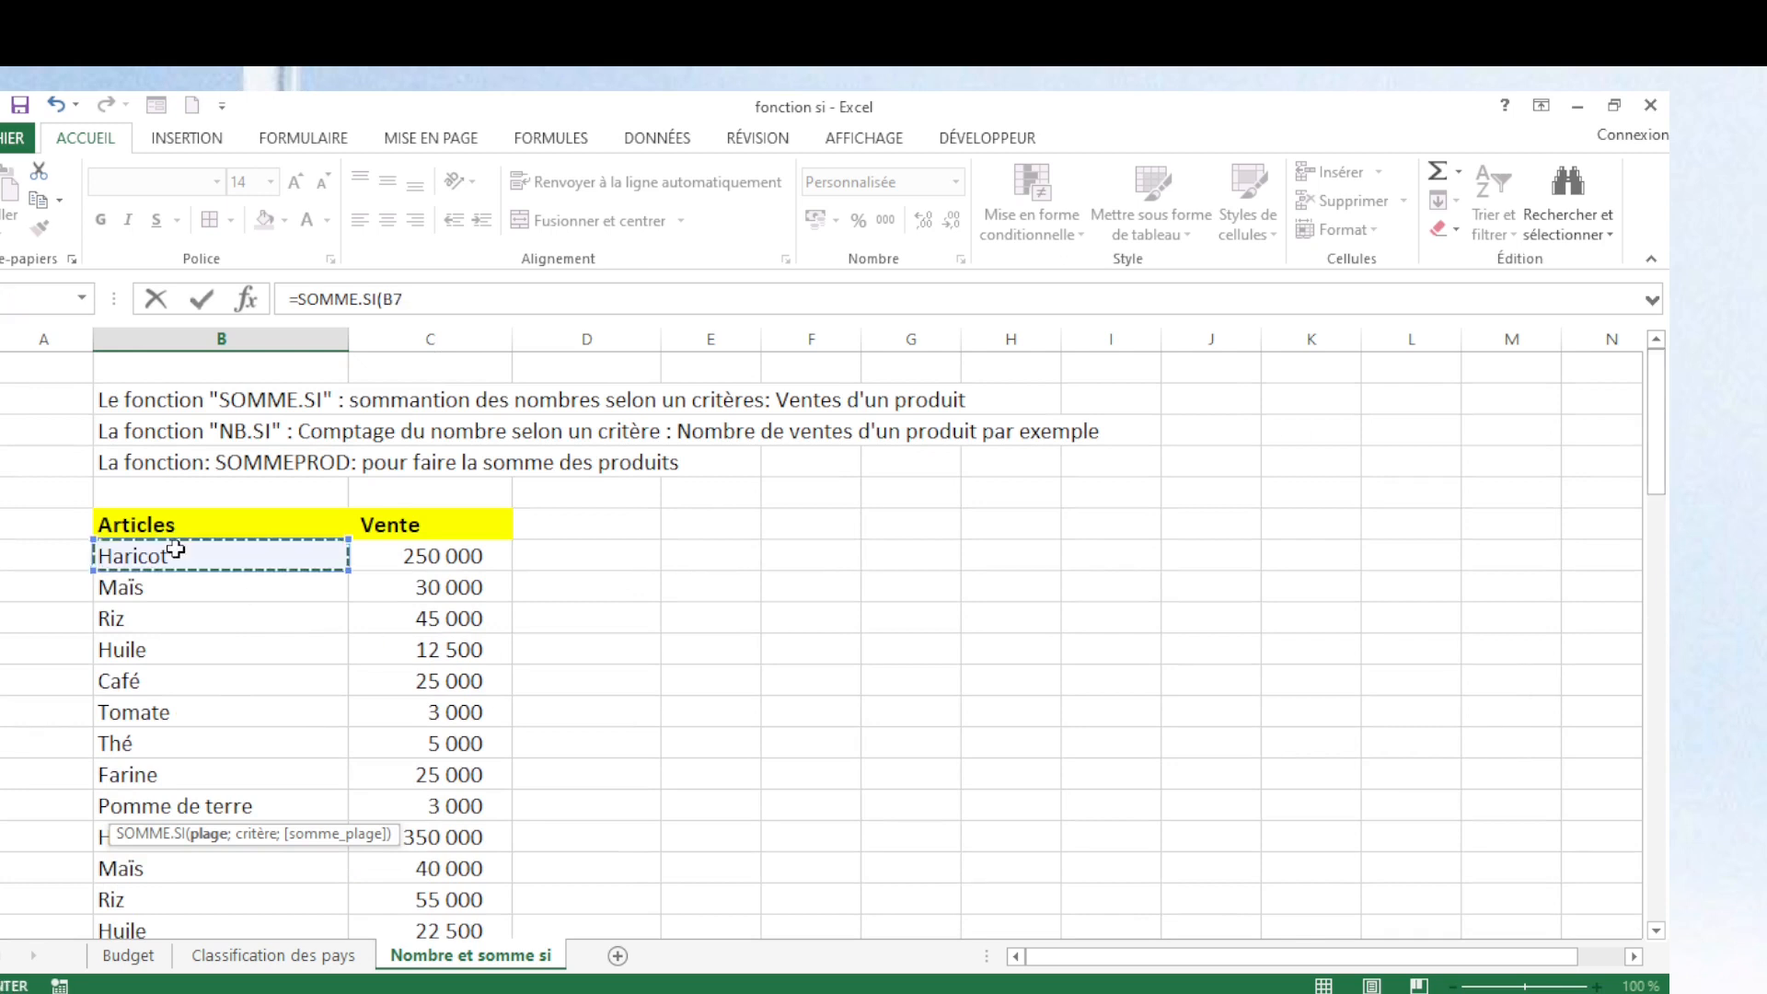
pyautogui.hotkey('shift', 'Down')
pyautogui.hotkey('shift', 'Down')
pyautogui.hotkey('shift', 'Down')
pyautogui.hotkey('shift', 'Down')
pyautogui.hotkey('shift', 'Down')
pyautogui.hotkey('shift', 'Down')
pyautogui.hotkey('shift', 'Down')
pyautogui.hotkey('shift', 'Down')
pyautogui.hotkey('shift', 'Down')
pyautogui.hotkey('shift', 'Down')
pyautogui.hotkey('shift', 'Down')
pyautogui.hotkey('shift', 'Down')
pyautogui.hotkey('shift', 'Down')
pyautogui.hotkey('shift', 'Down')
pyautogui.hotkey('shift', 'Down')
pyautogui.hotkey('shift', 'Down')
pyautogui.hotkey('shift', 'Down')
pyautogui.hotkey('shift', 'Down')
pyautogui.hotkey('shift', 'Down')
pyautogui.hotkey('shift', 'Down')
pyautogui.hotkey('shift', 'Down')
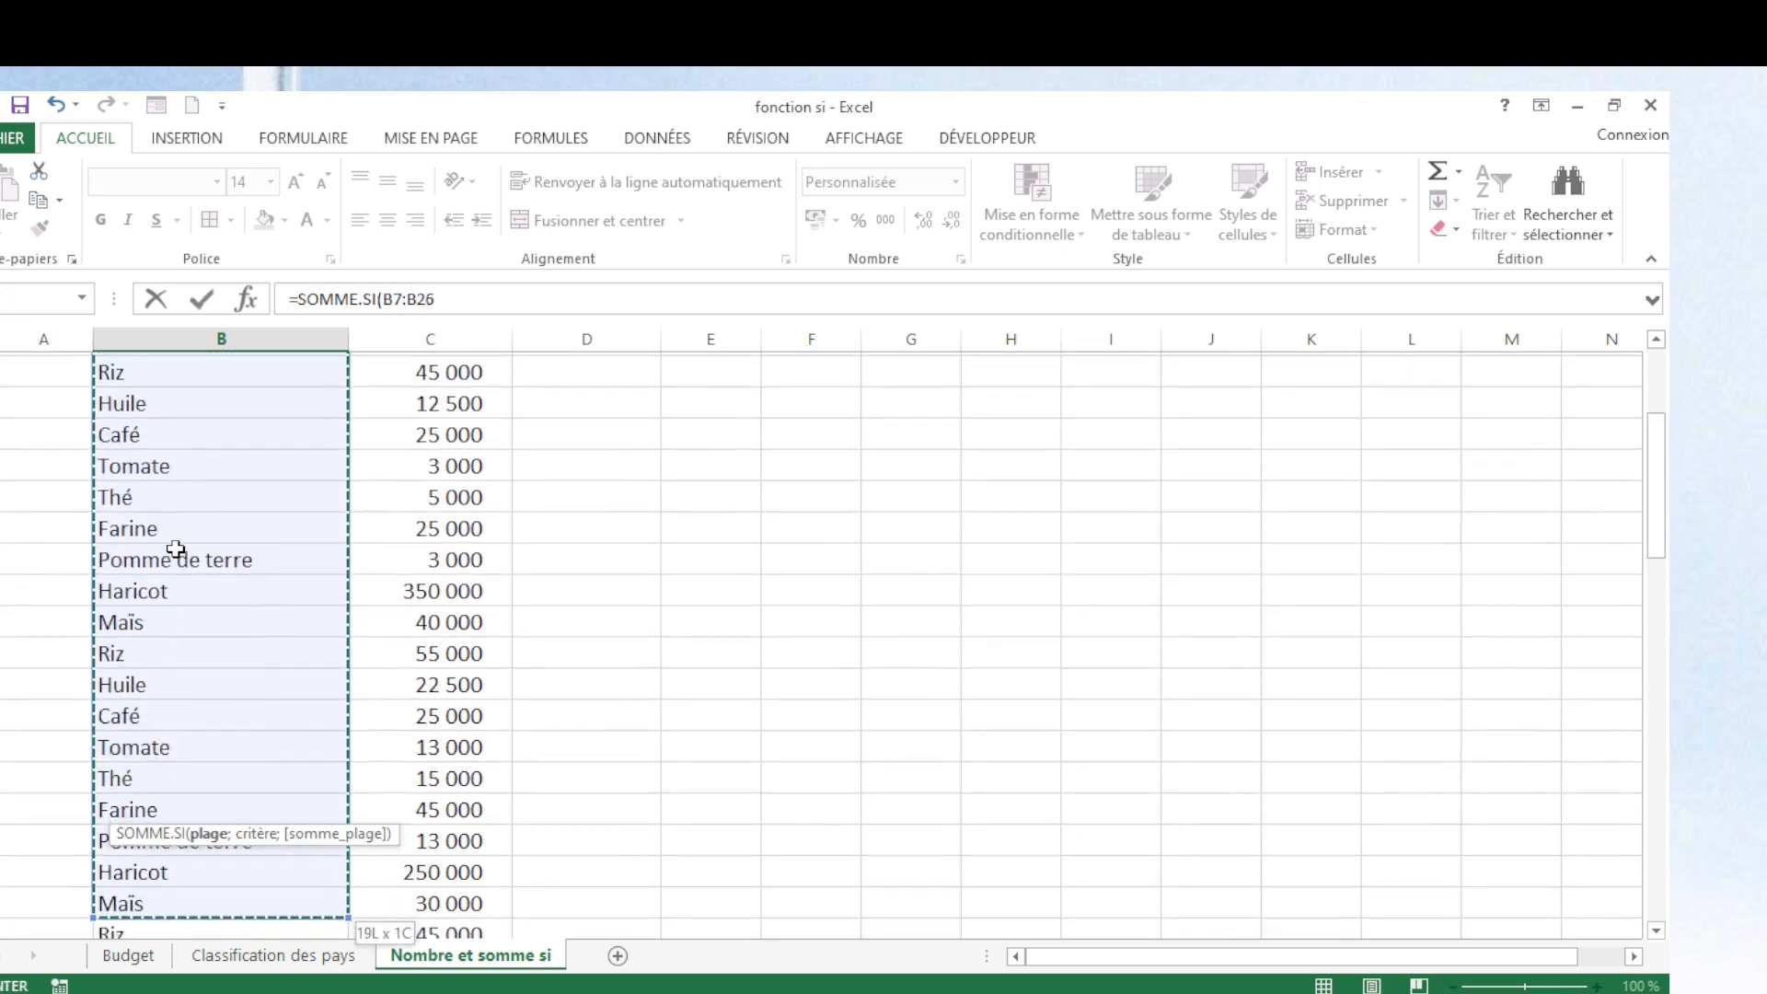
pyautogui.hotkey('shift', 'Down')
pyautogui.hotkey('shift', 'Down')
pyautogui.hotkey('shift', 'Down')
pyautogui.hotkey('shift', 'Down')
pyautogui.hotkey('shift', 'Down')
pyautogui.hotkey('shift', 'Down')
pyautogui.hotkey('shift', 'Down')
pyautogui.hotkey('shift', 'Down')
pyautogui.hotkey('shift', 'Down')
pyautogui.hotkey('shift', 'Down')
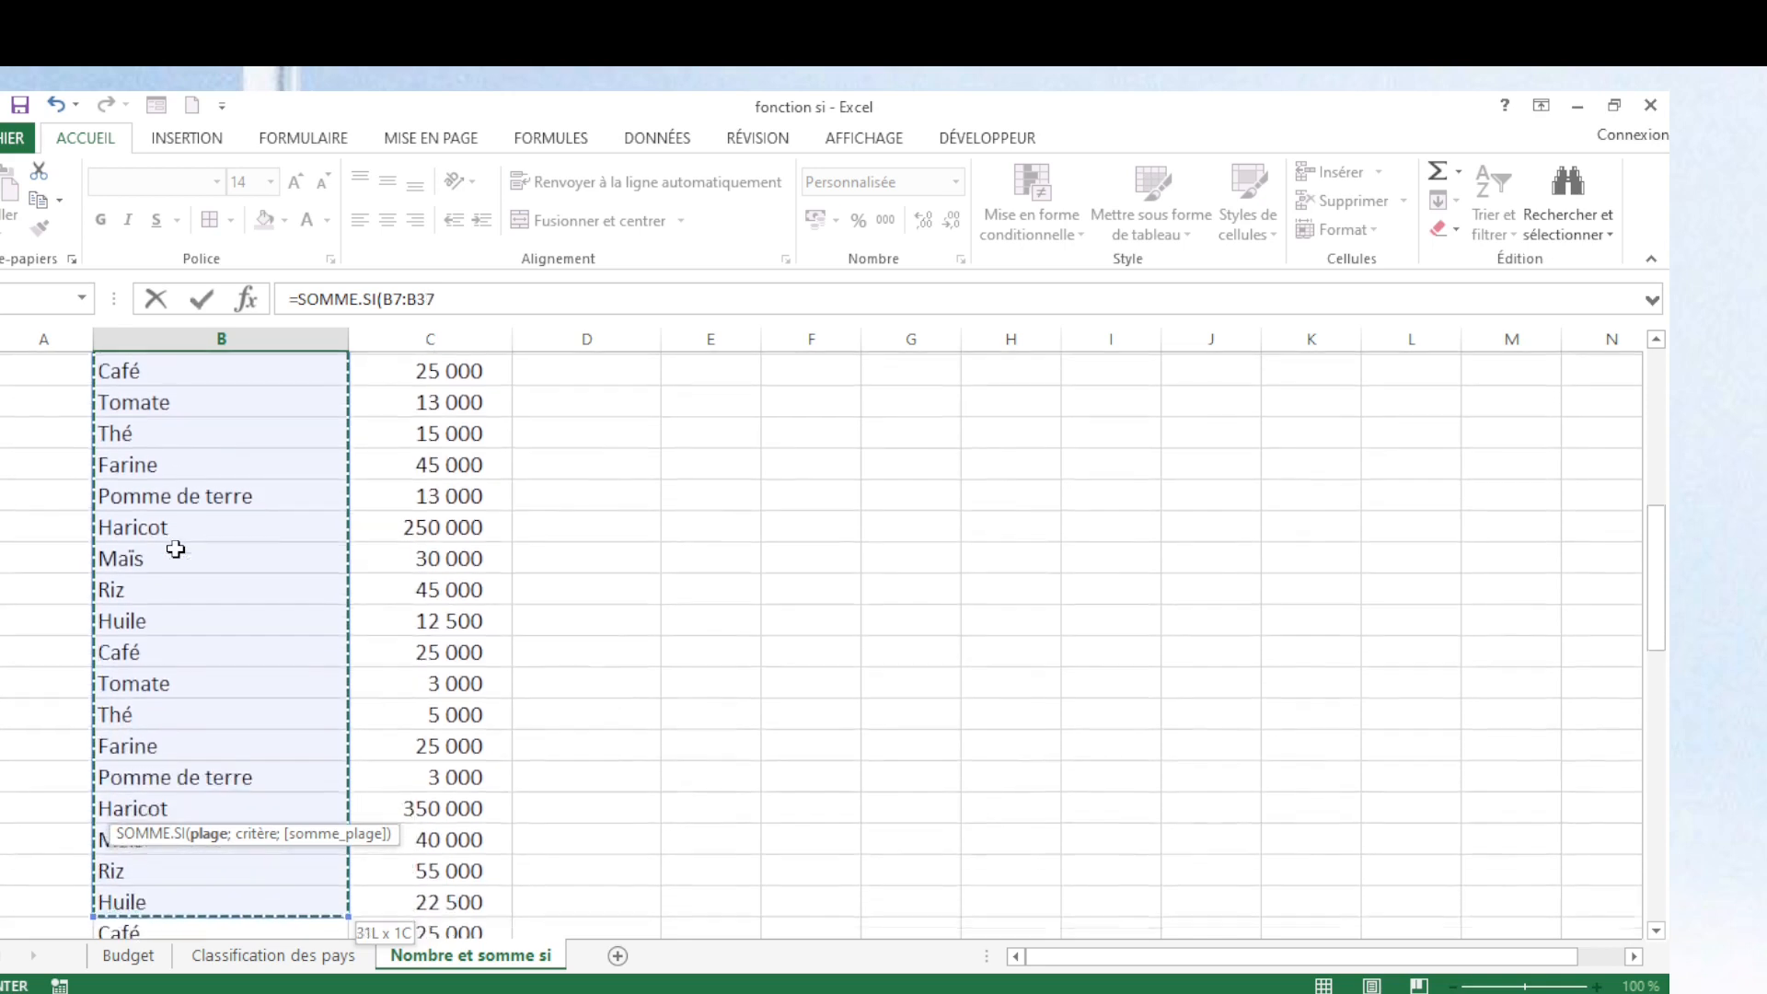
pyautogui.hotkey('shift', 'Down')
pyautogui.hotkey('shift', 'Down')
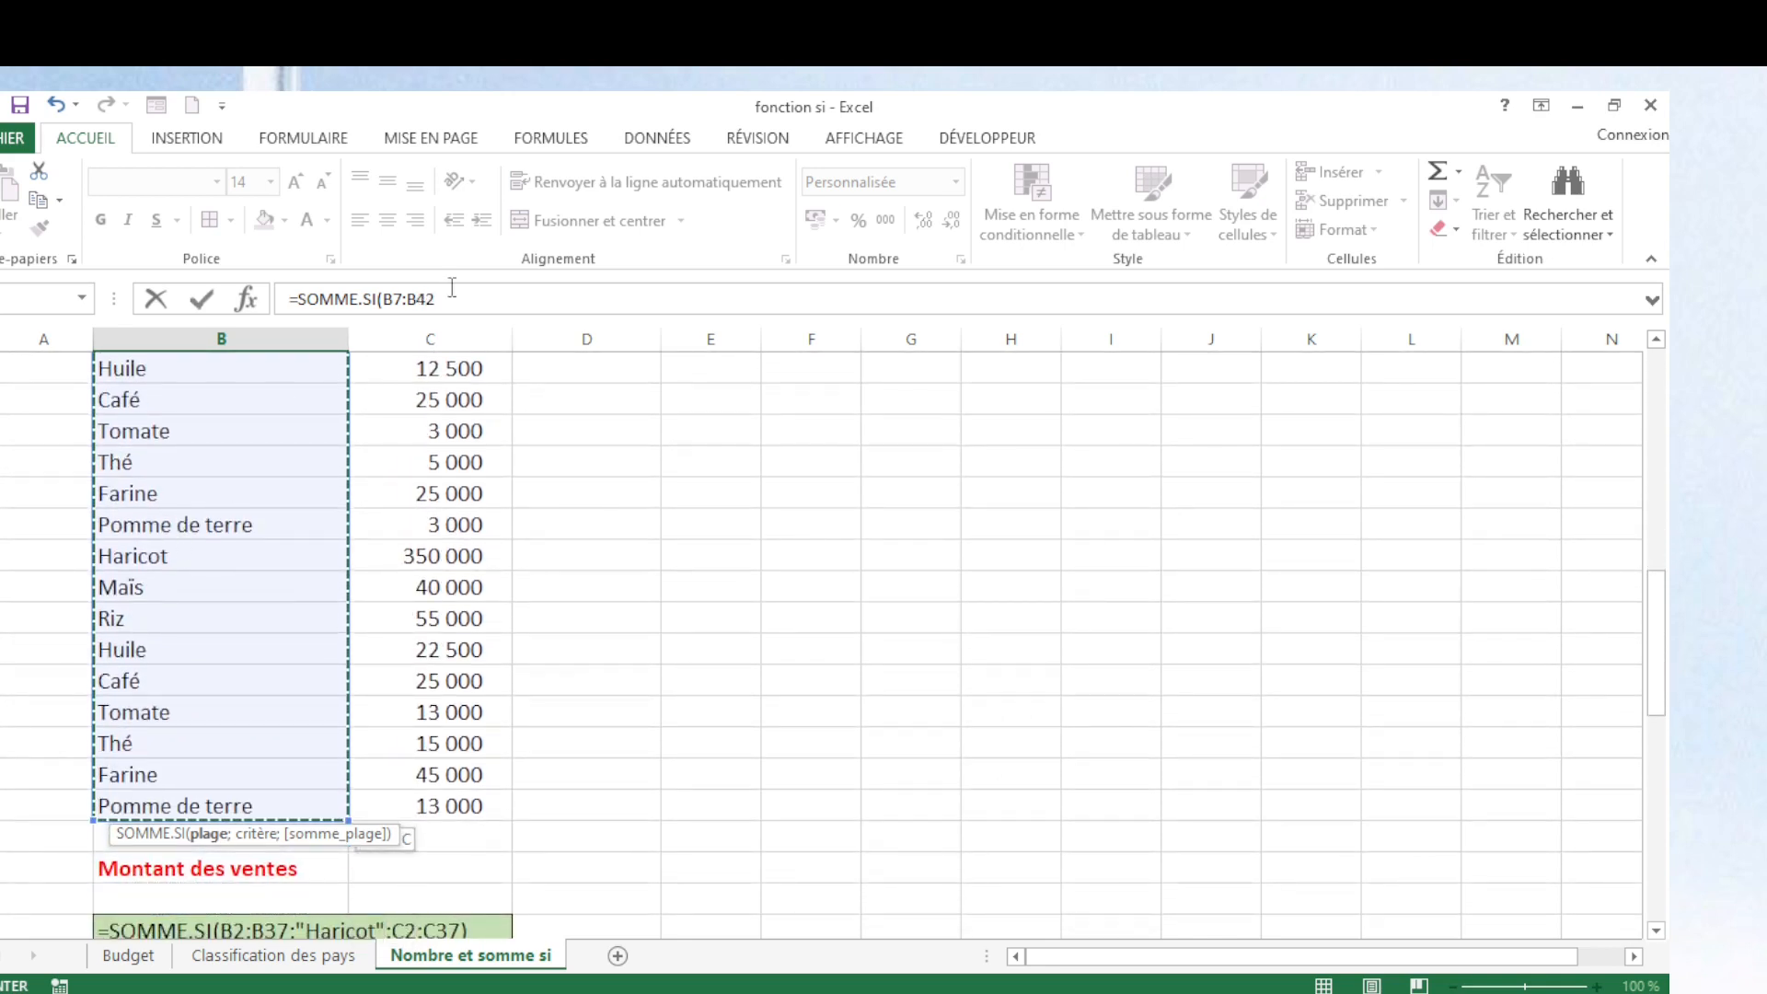
# Add "Haricot" as the criterion of the SOMME.SI formula, using semicolons as separators.
pyautogui.write(';')
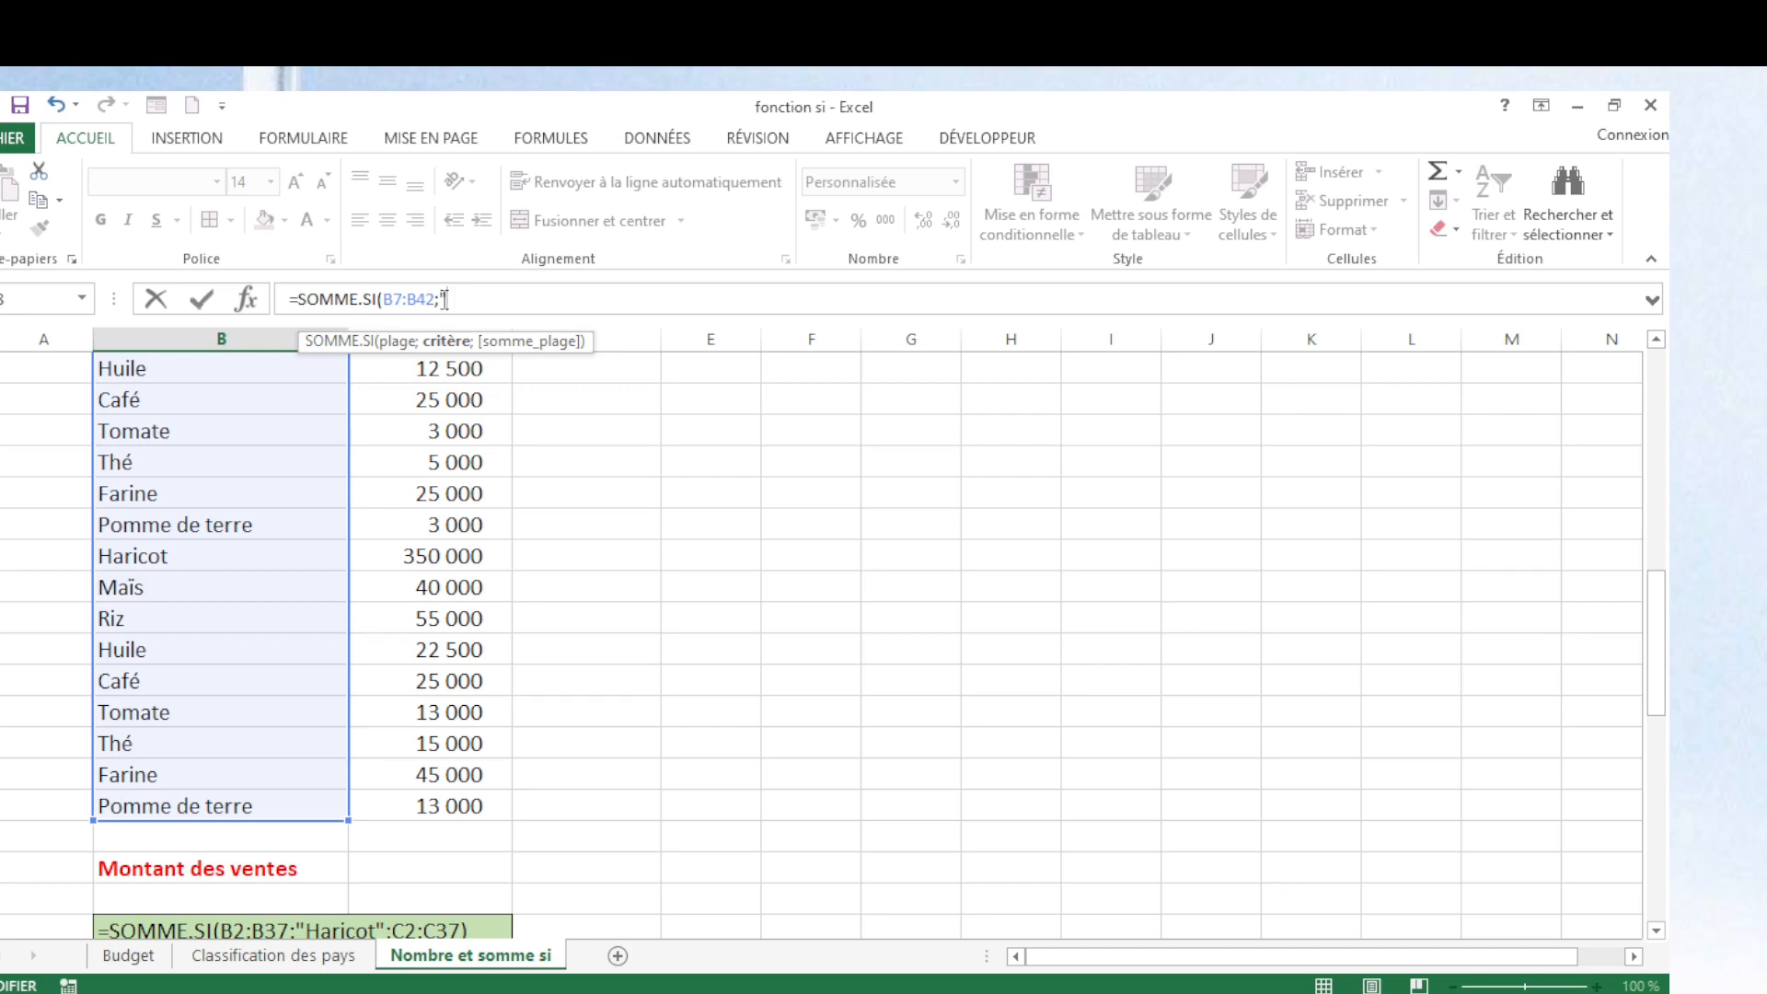
pyautogui.write('"Haricot')
pyautogui.write(';')
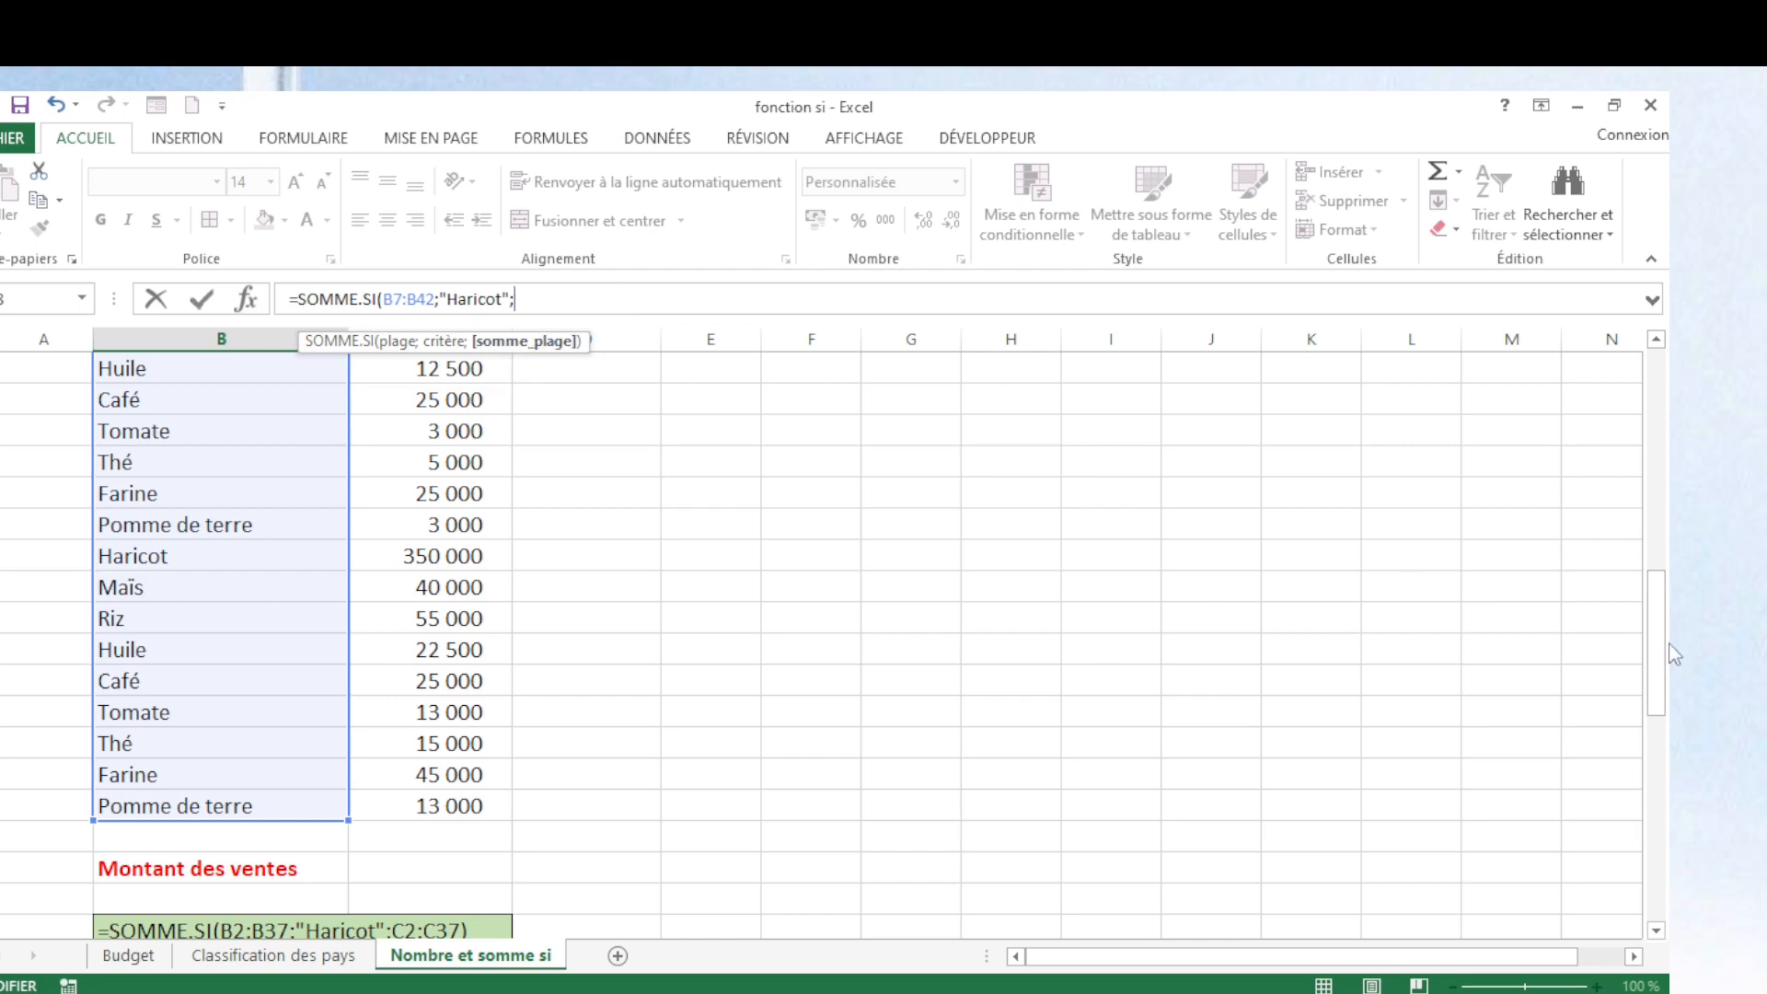
# Set the Vente range C7:C42 as the sum range and complete the Haricot SOMME.SI formula.
pyautogui.moveTo(1656, 599); pyautogui.dragTo(1661, 368)
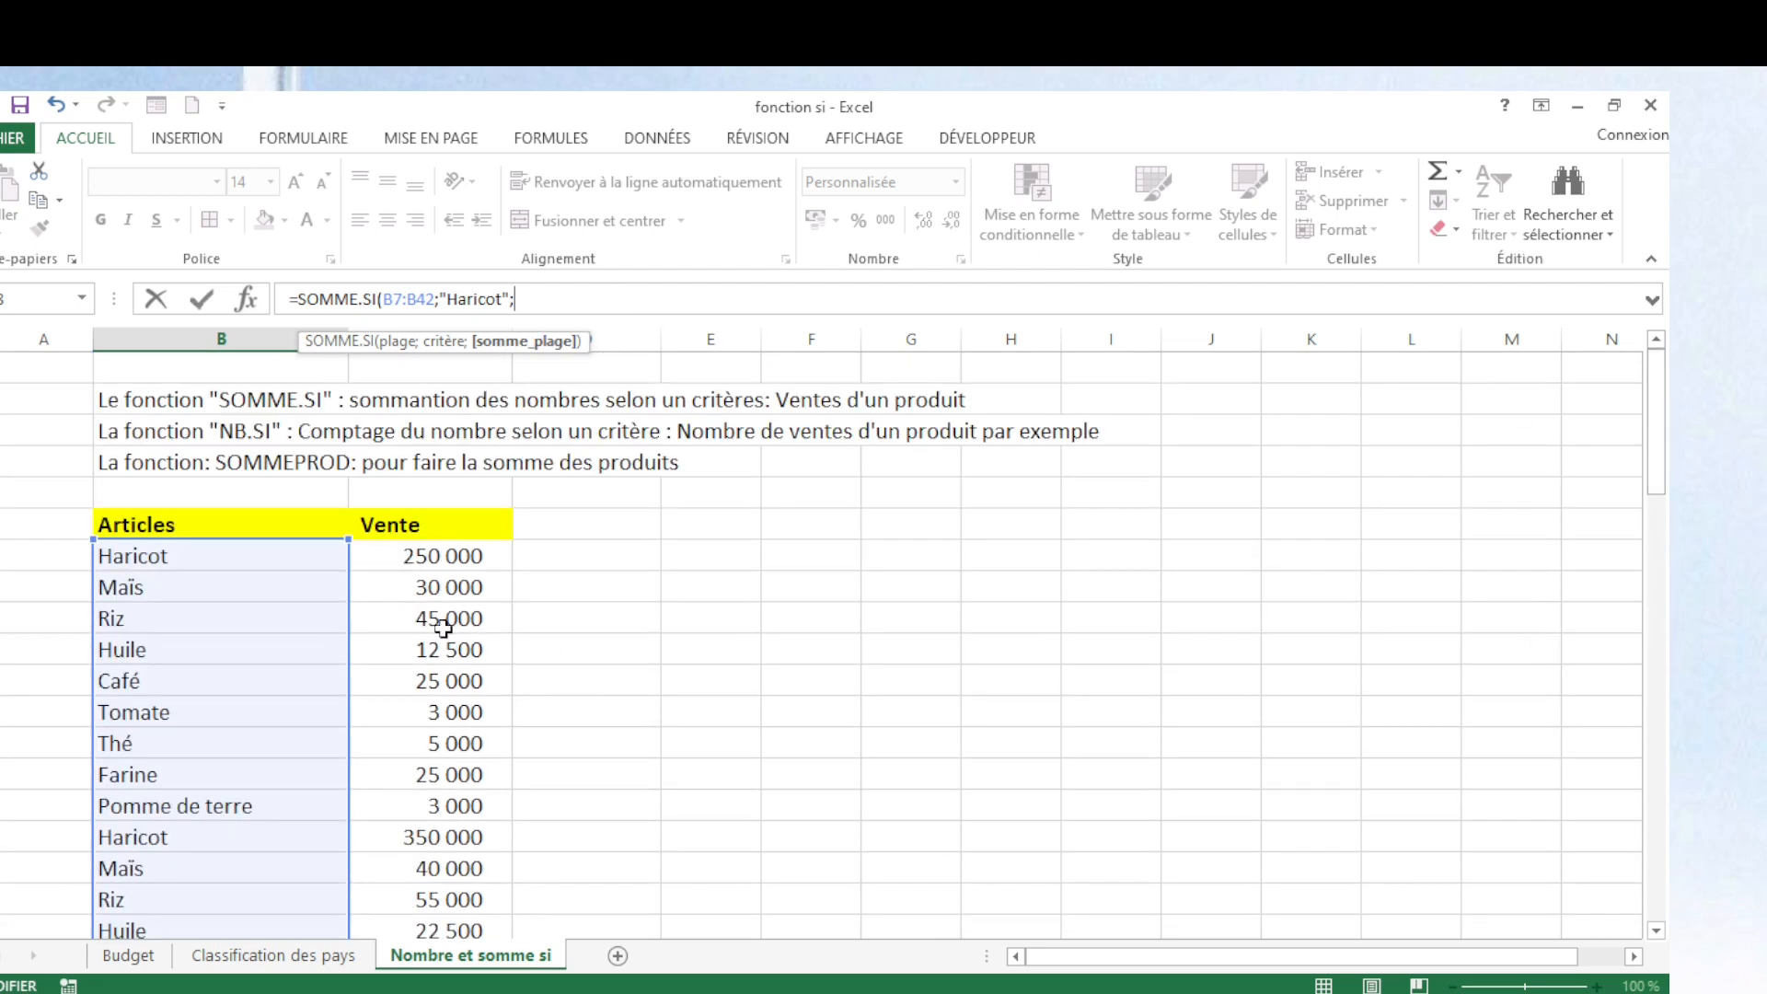
pyautogui.click(448, 548)
pyautogui.hotkey('shift', 'Down')
pyautogui.hotkey('shift', 'Down')
pyautogui.hotkey('shift', 'Down')
pyautogui.hotkey('shift', 'Down')
pyautogui.hotkey('shift', 'Down')
pyautogui.hotkey('shift', 'Down')
pyautogui.hotkey('shift', 'Down')
pyautogui.hotkey('shift', 'Down')
pyautogui.hotkey('shift', 'Down')
pyautogui.hotkey('shift', 'Down')
pyautogui.hotkey('shift', 'Down')
pyautogui.hotkey('shift', 'Down')
pyautogui.hotkey('shift', 'Down')
pyautogui.hotkey('shift', 'Down')
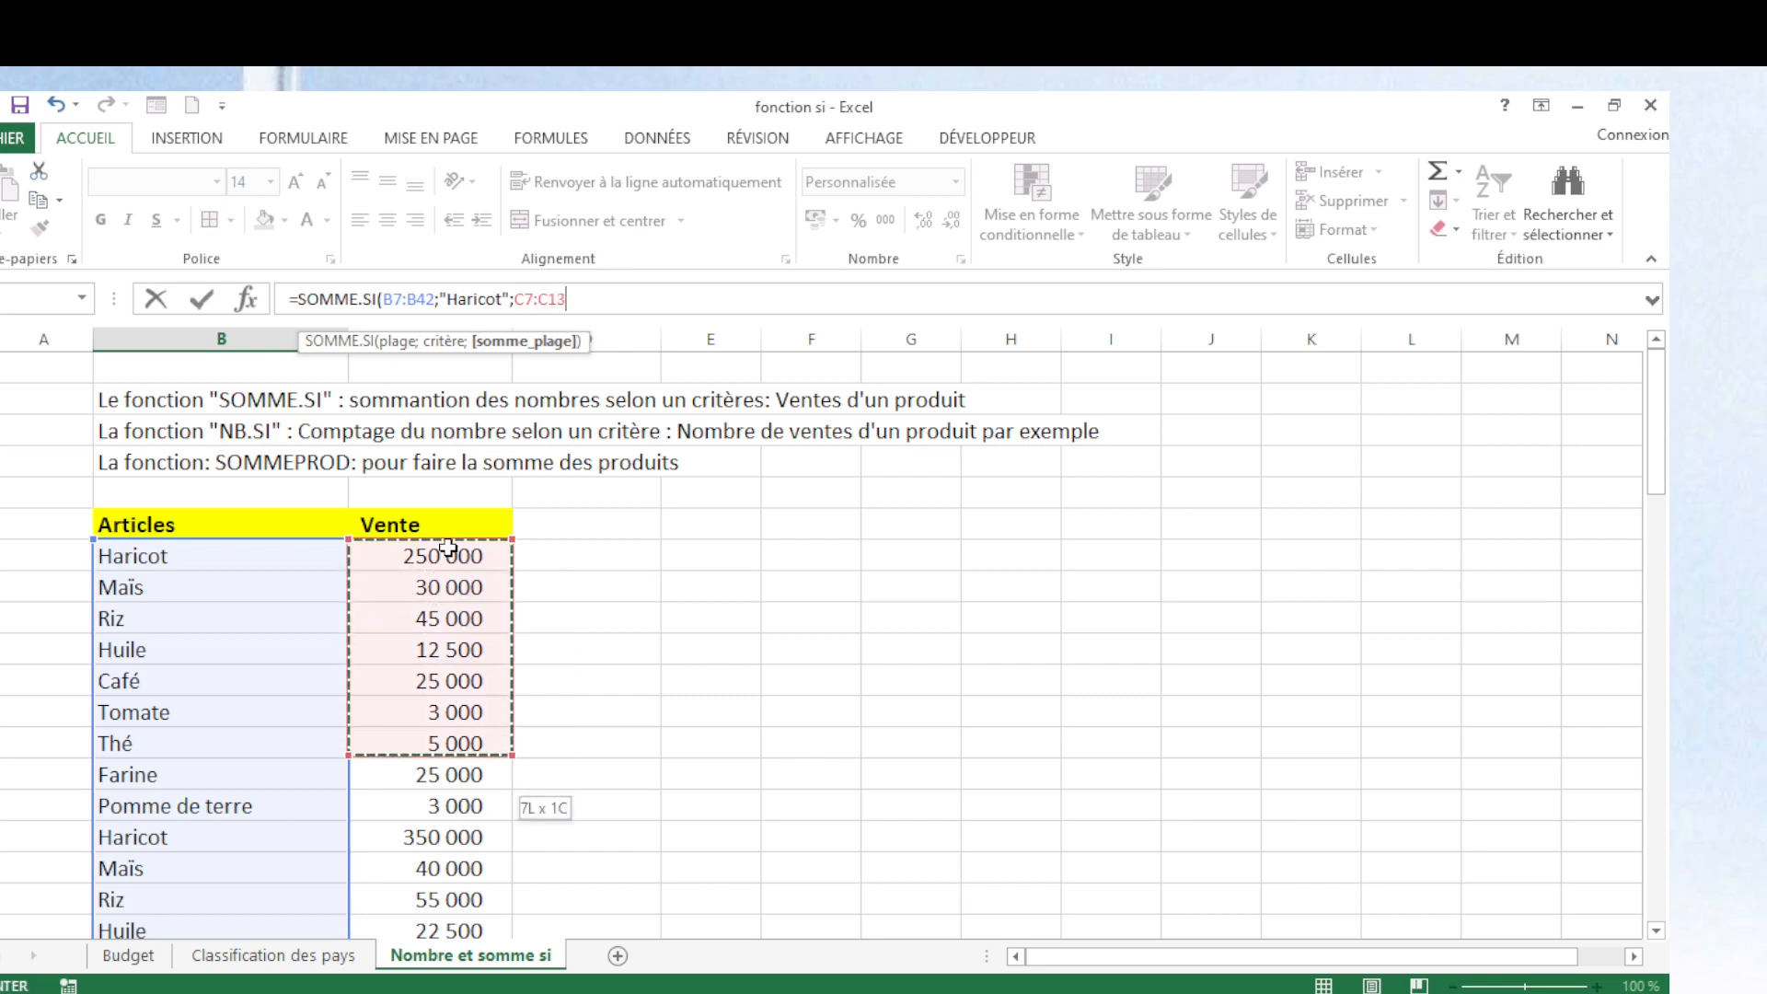
pyautogui.hotkey('shift', 'Down')
pyautogui.hotkey('shift', 'Down')
pyautogui.hotkey('shift', 'Down')
pyautogui.hotkey('shift', 'Down')
pyautogui.hotkey('shift', 'Down')
pyautogui.hotkey('shift', 'Down')
pyautogui.hotkey('shift', 'Down')
pyautogui.hotkey('shift', 'Down')
pyautogui.hotkey('shift', 'Down')
pyautogui.hotkey('shift', 'Down')
pyautogui.hotkey('shift', 'Down')
pyautogui.hotkey('shift', 'Down')
pyautogui.hotkey('shift', 'Down')
pyautogui.hotkey('shift', 'Down')
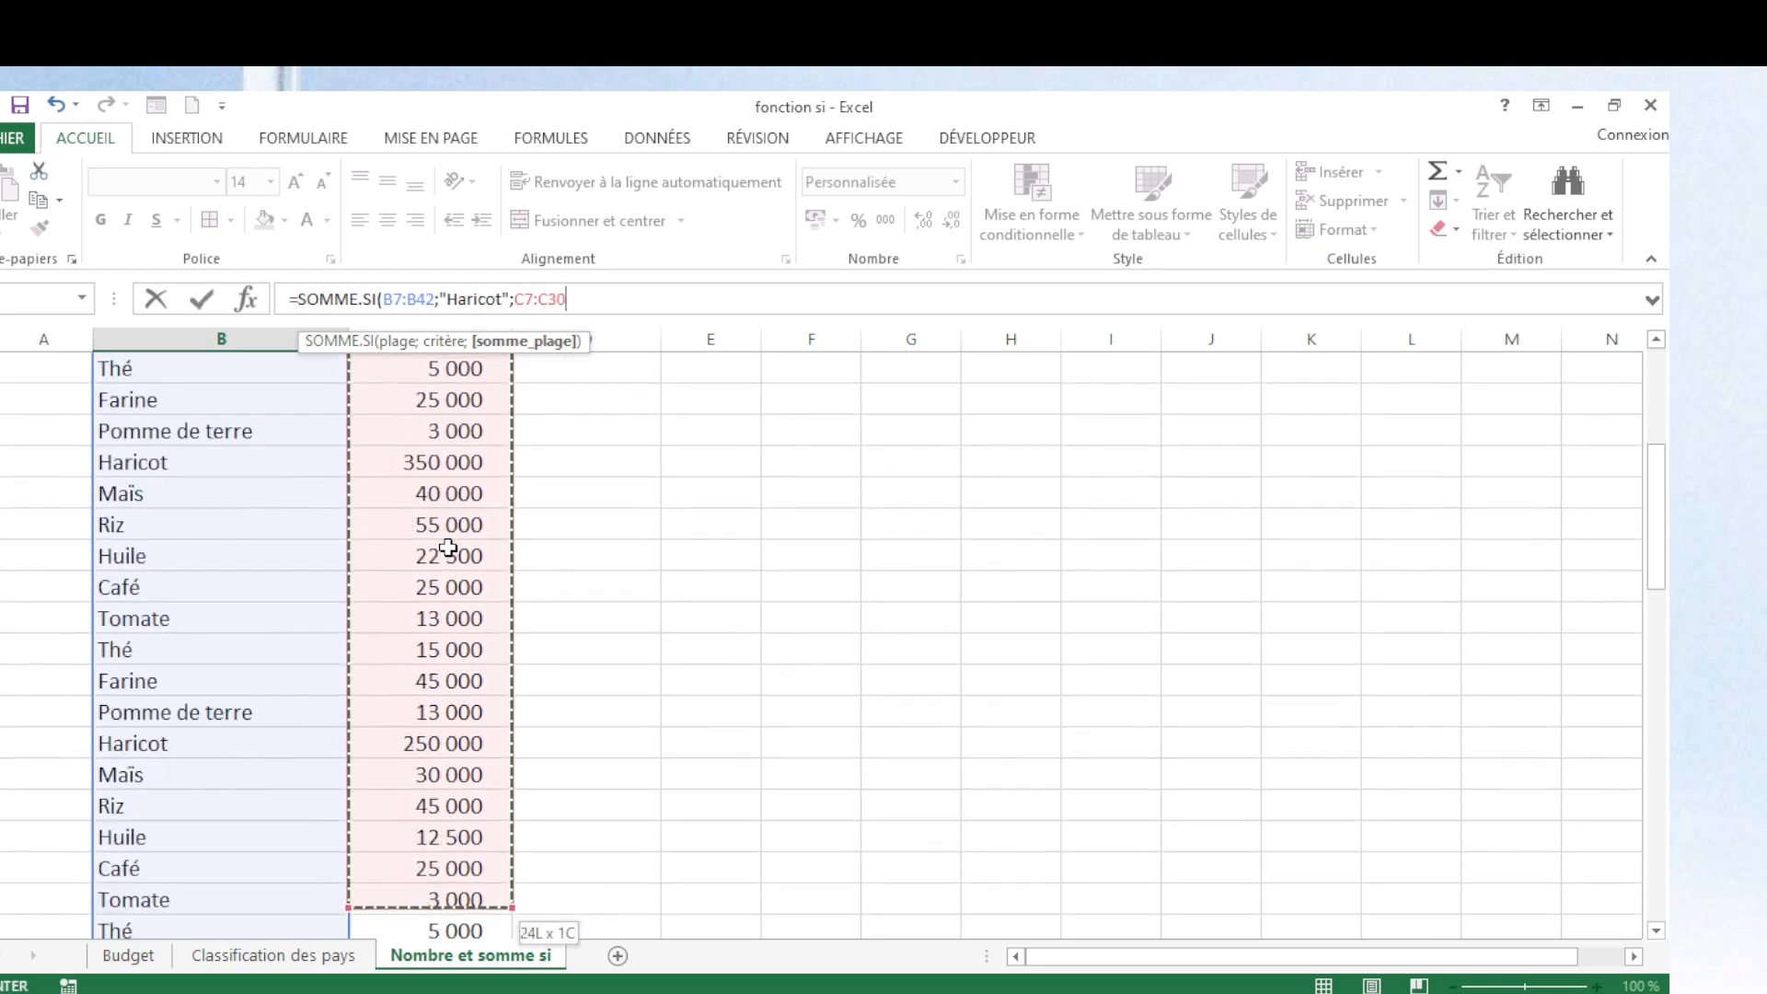
pyautogui.hotkey('shift', 'Down')
pyautogui.hotkey('shift', 'Down')
pyautogui.hotkey('shift', 'Down')
pyautogui.hotkey('shift', 'Down')
pyautogui.hotkey('shift', 'Down')
pyautogui.hotkey('shift', 'Down')
pyautogui.hotkey('shift', 'Down')
pyautogui.hotkey('shift', 'Down')
pyautogui.hotkey('shift', 'Down')
pyautogui.hotkey('shift', 'Down')
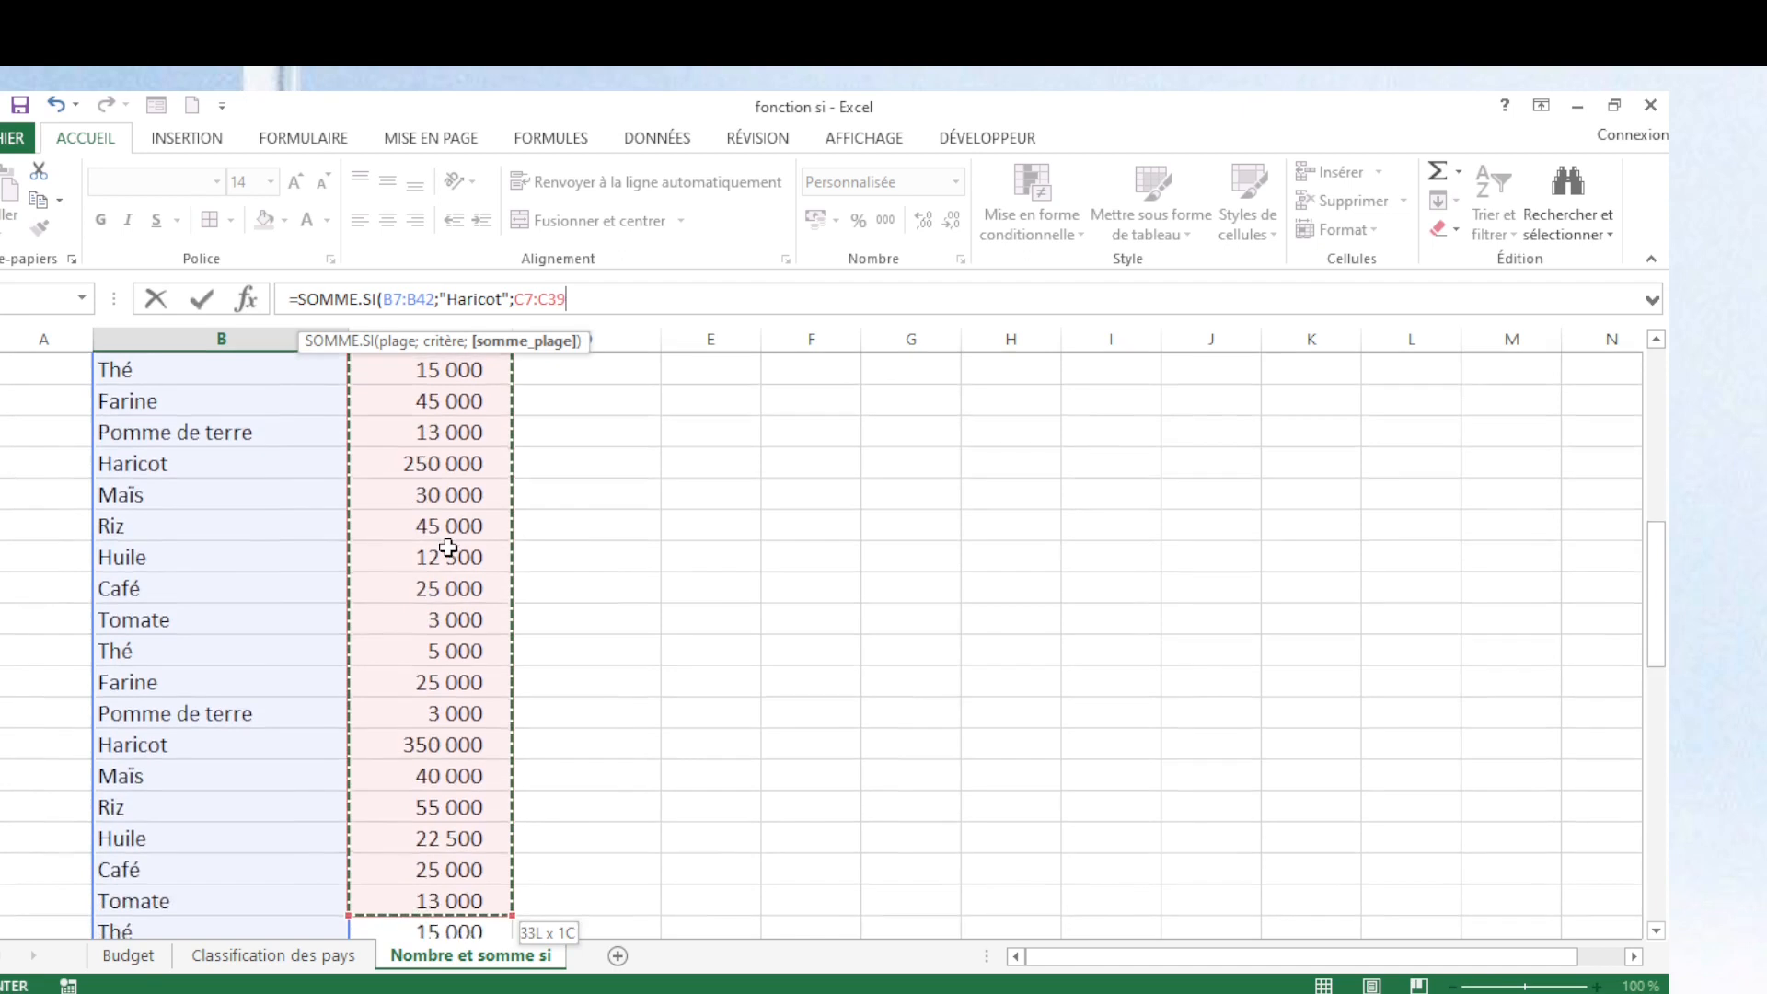
pyautogui.hotkey('shift', 'Up')
pyautogui.hotkey('shift', 'Up')
pyautogui.hotkey('shift', 'Up')
pyautogui.hotkey('shift', 'Up')
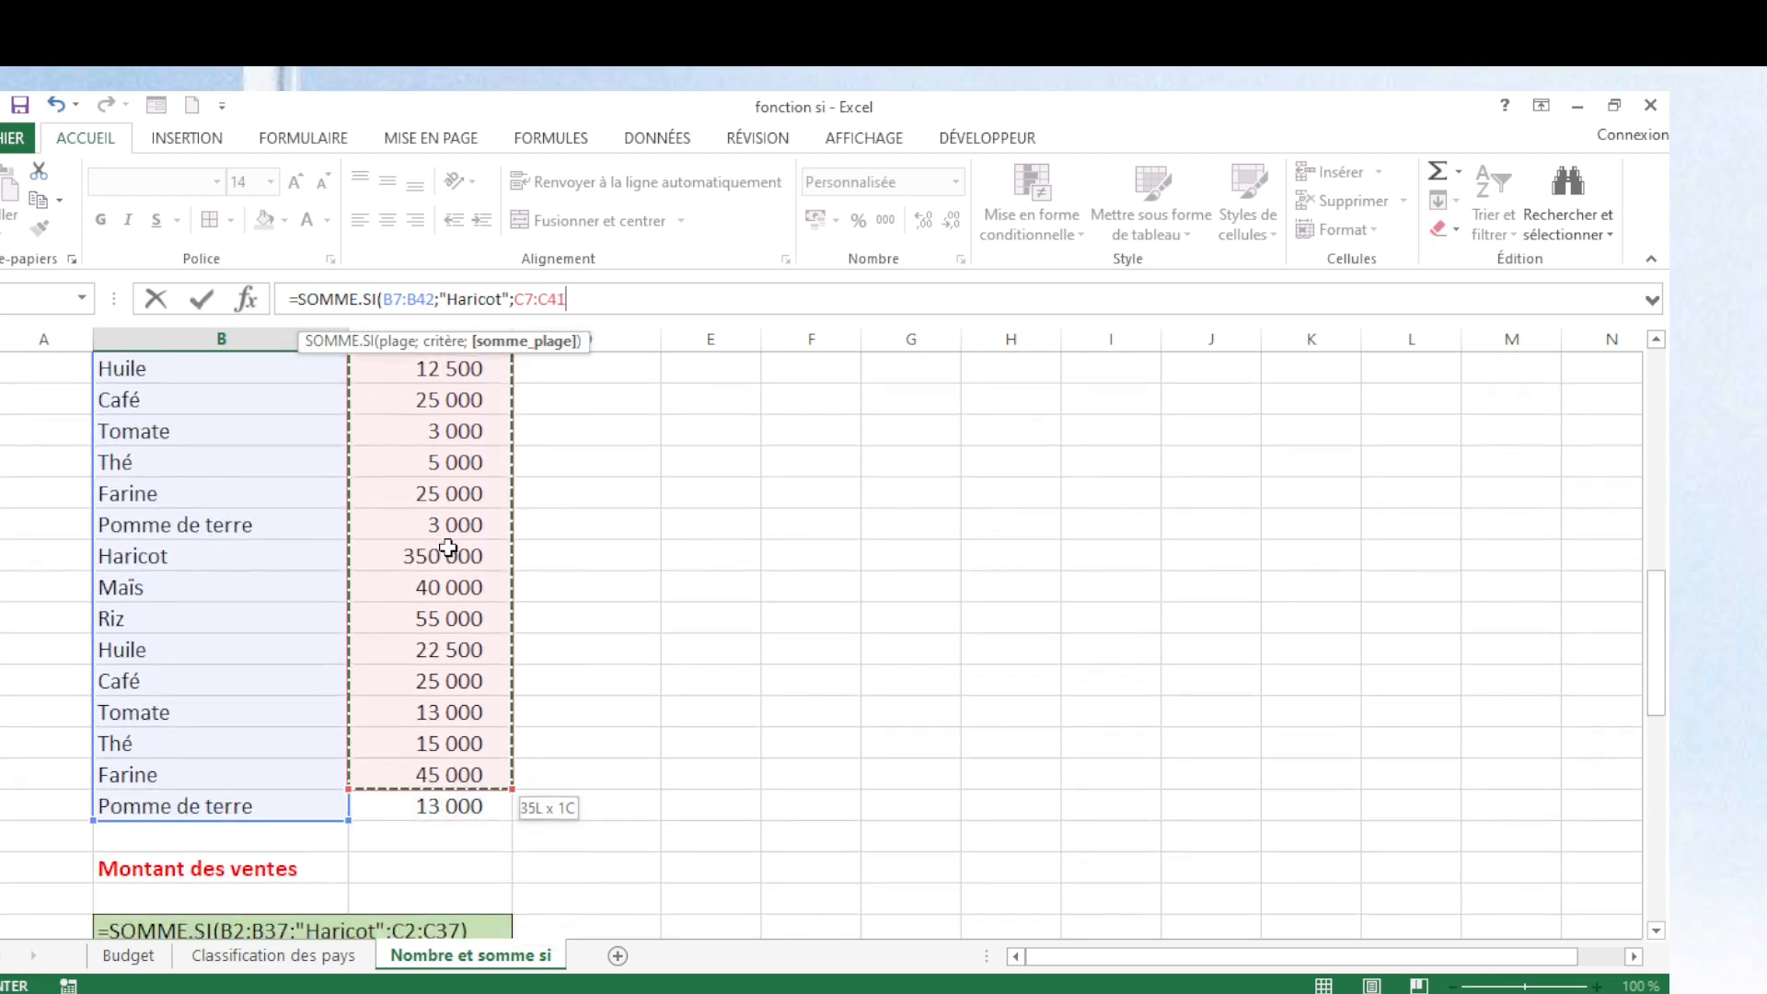
pyautogui.hotkey('shift', 'Down')
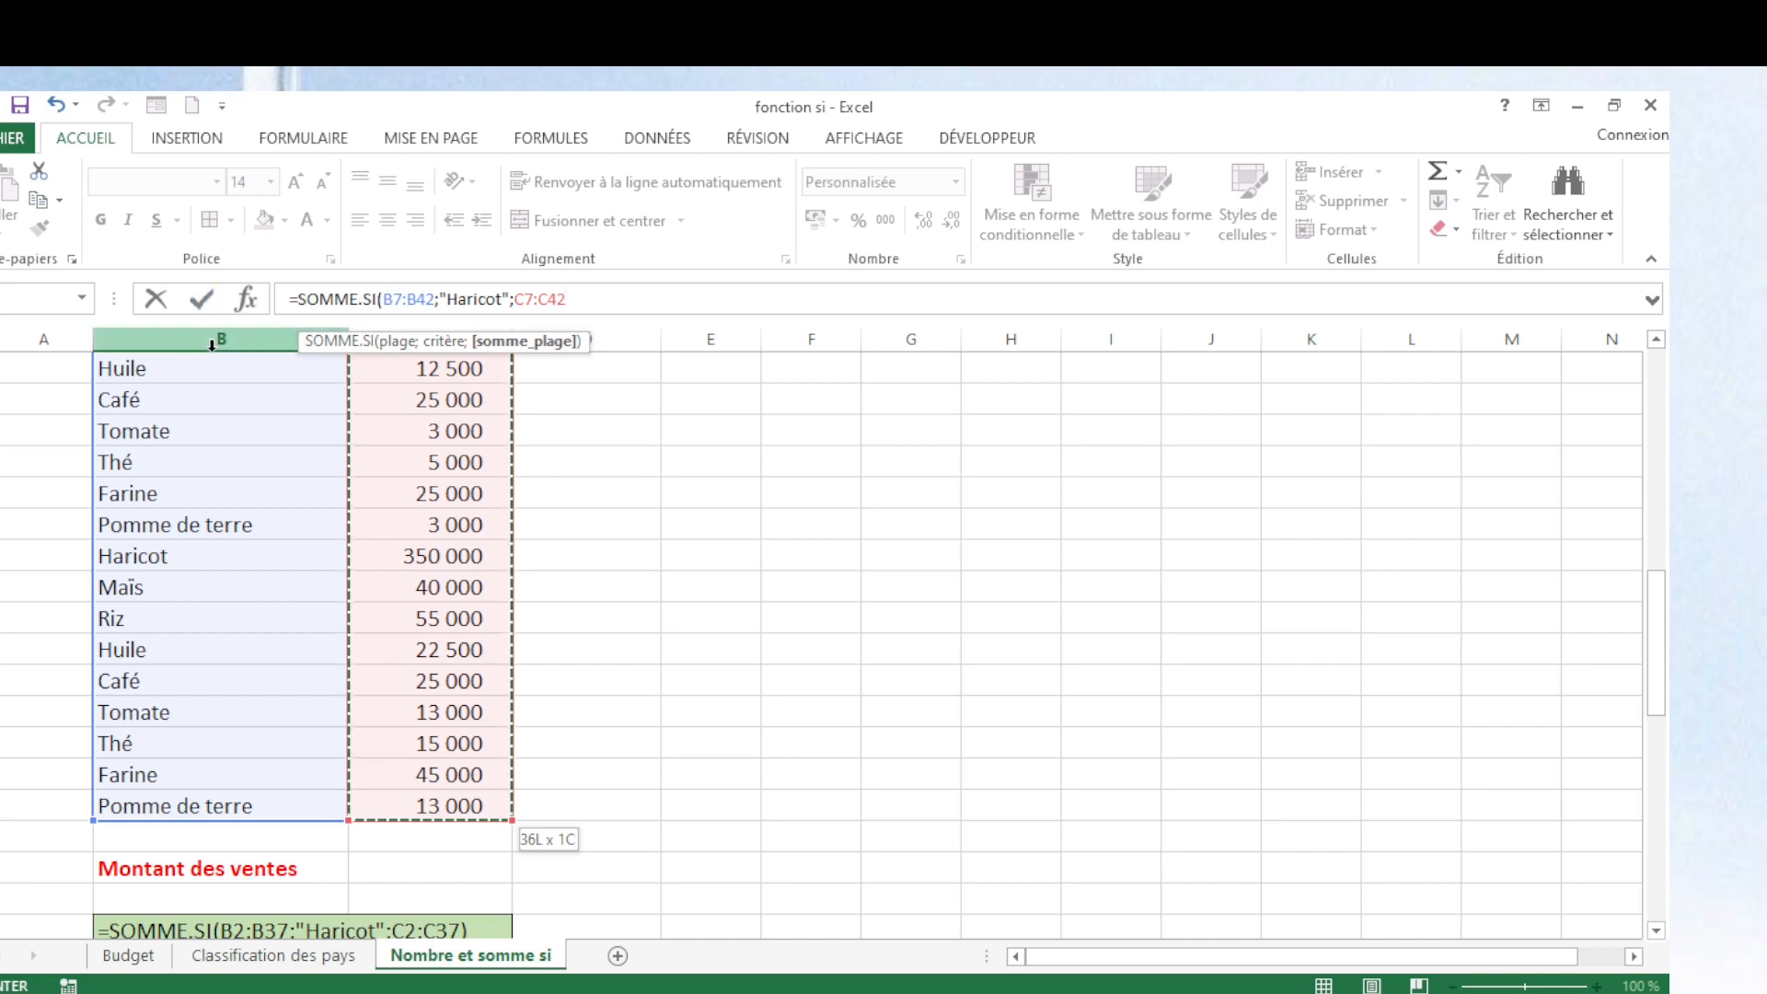
pyautogui.write(')')
pyautogui.press('Return')
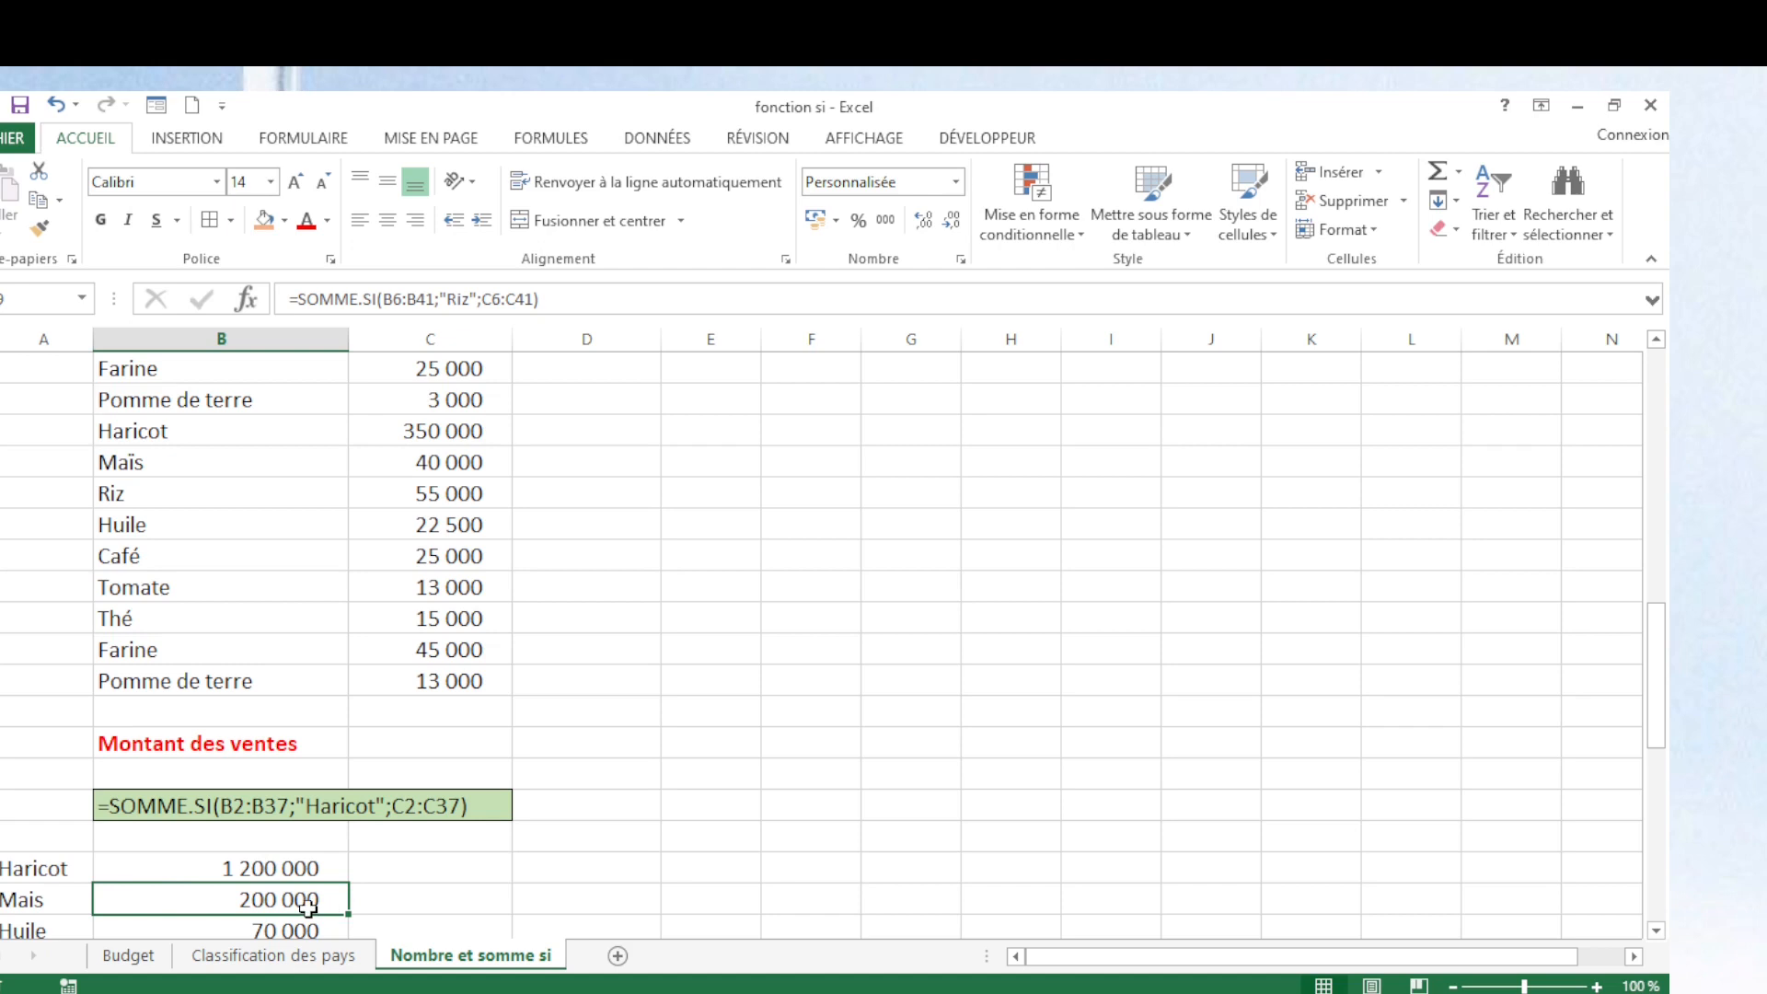
# Clear the existing formulas from the Mais and Huile cells under "Montant des ventes".
pyautogui.press('BackSpace')
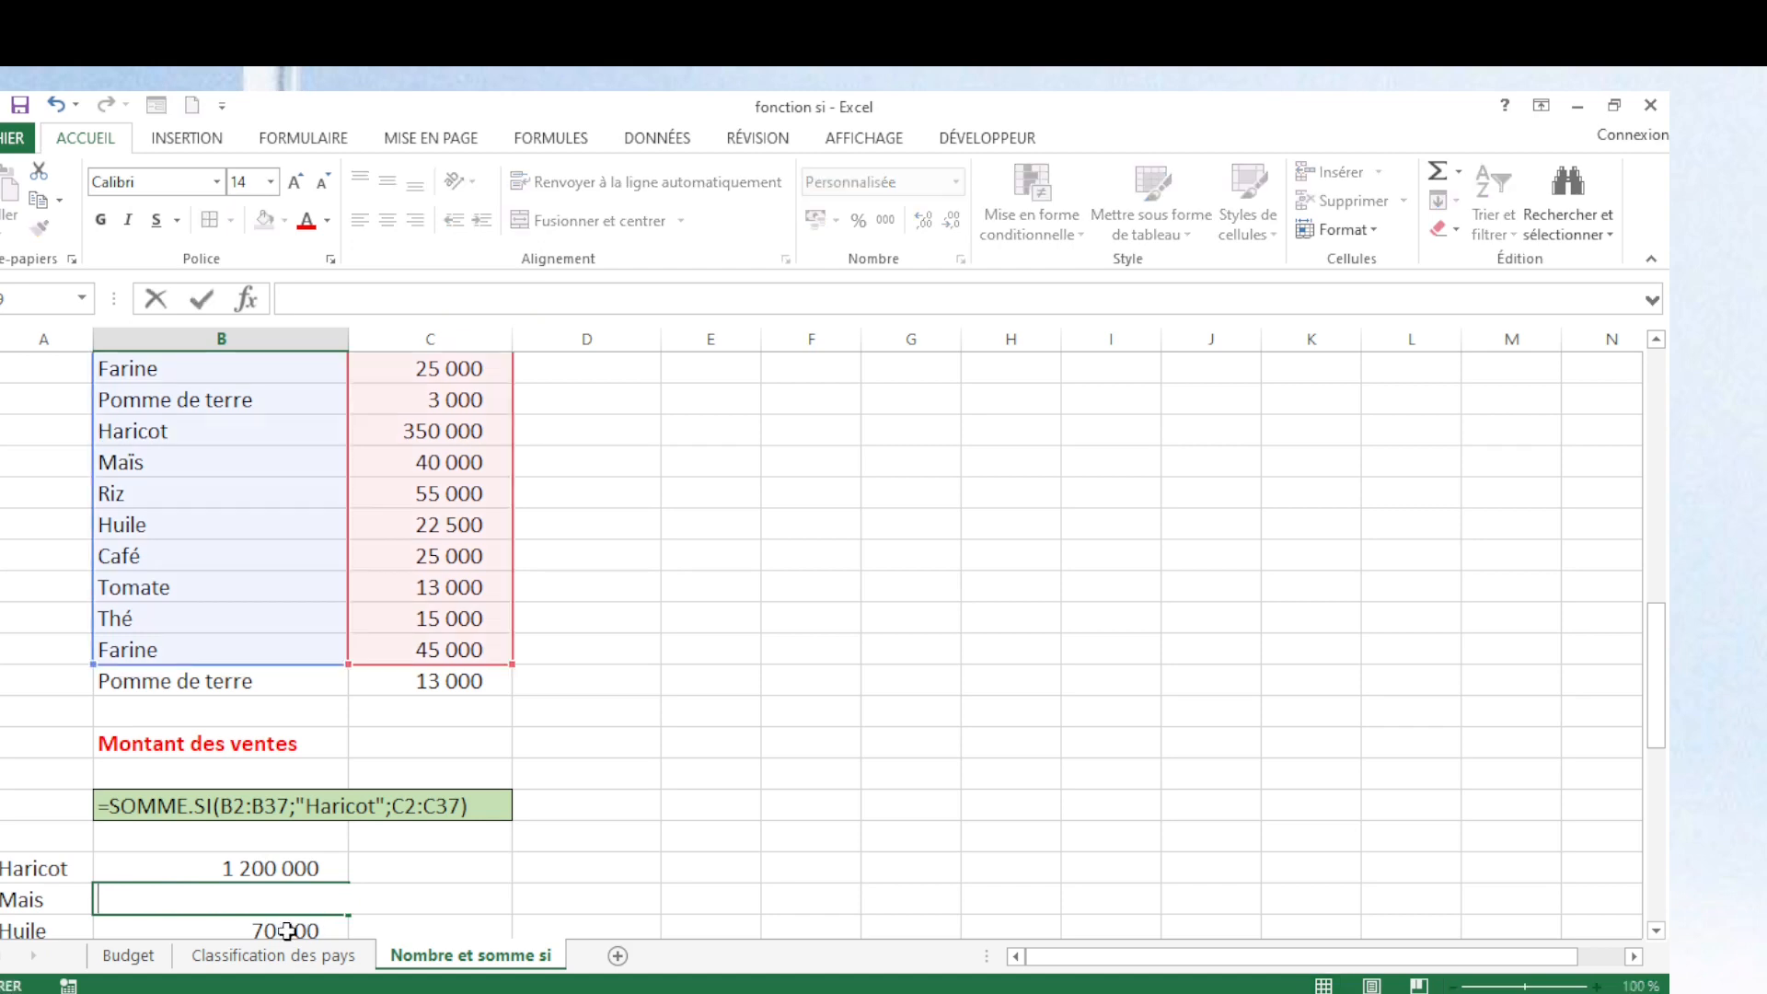
pyautogui.press('Return')
pyautogui.press('BackSpace')
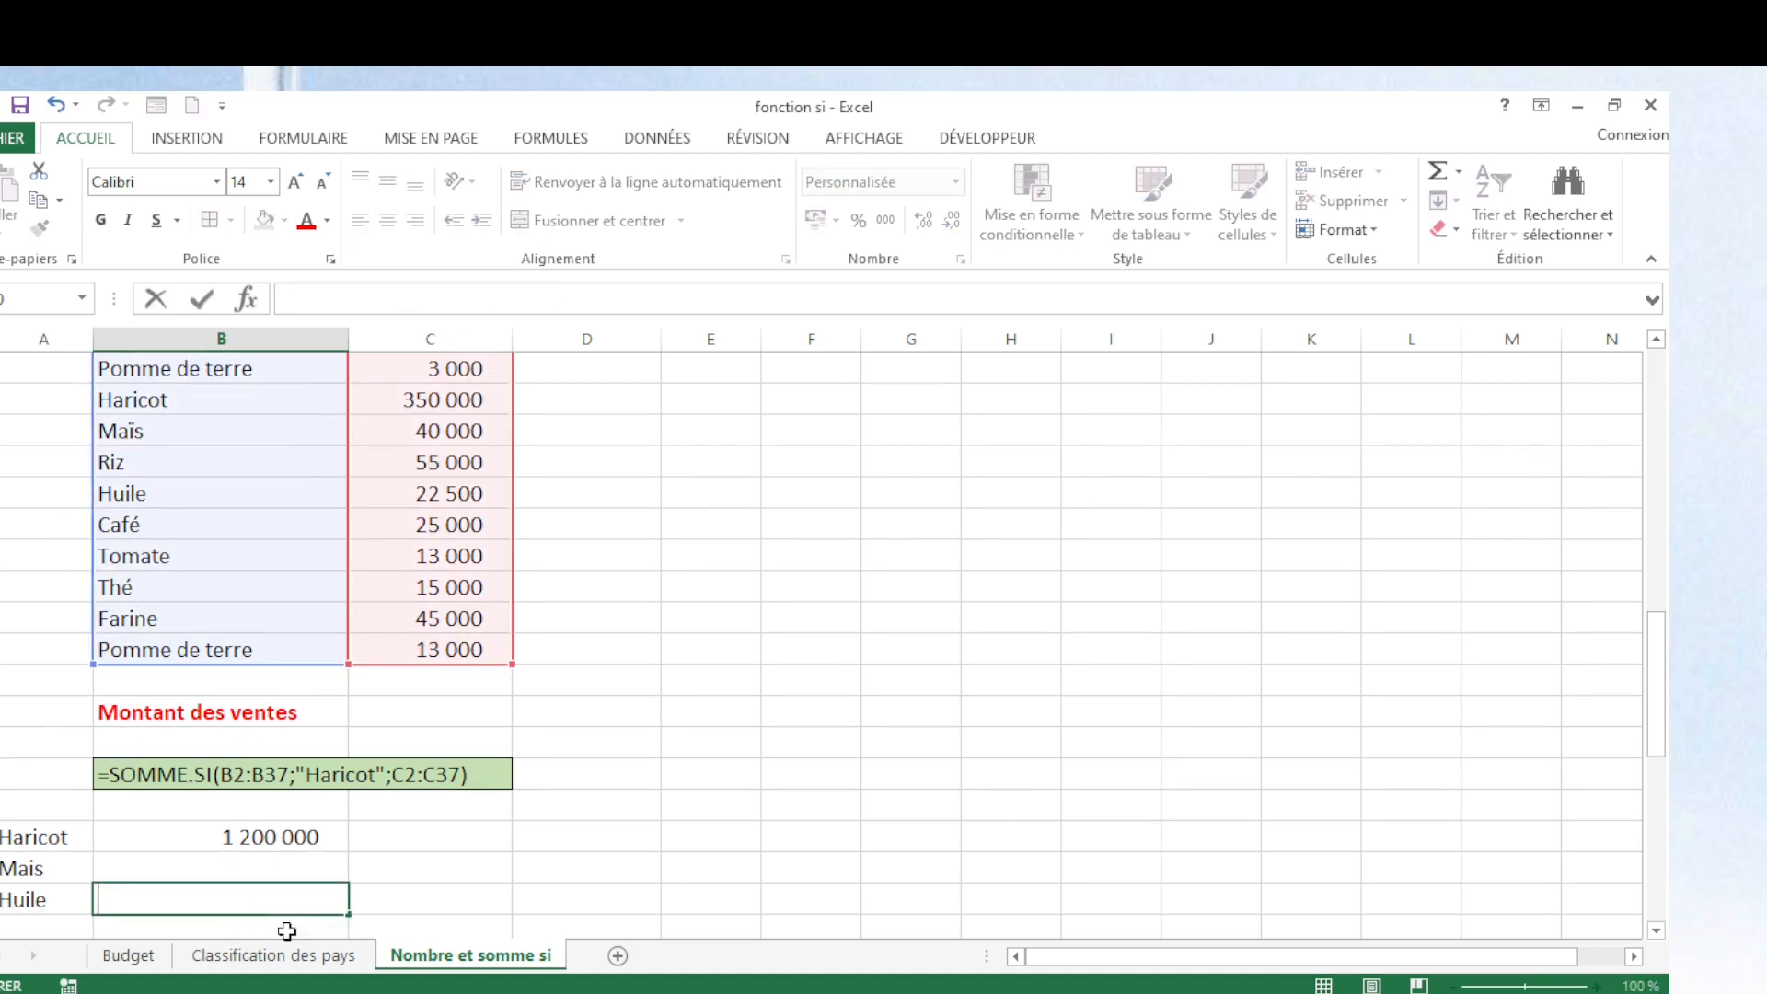
# Copy the Haricot SOMME.SI formula into the Mais amount cell.
pyautogui.click(251, 840)
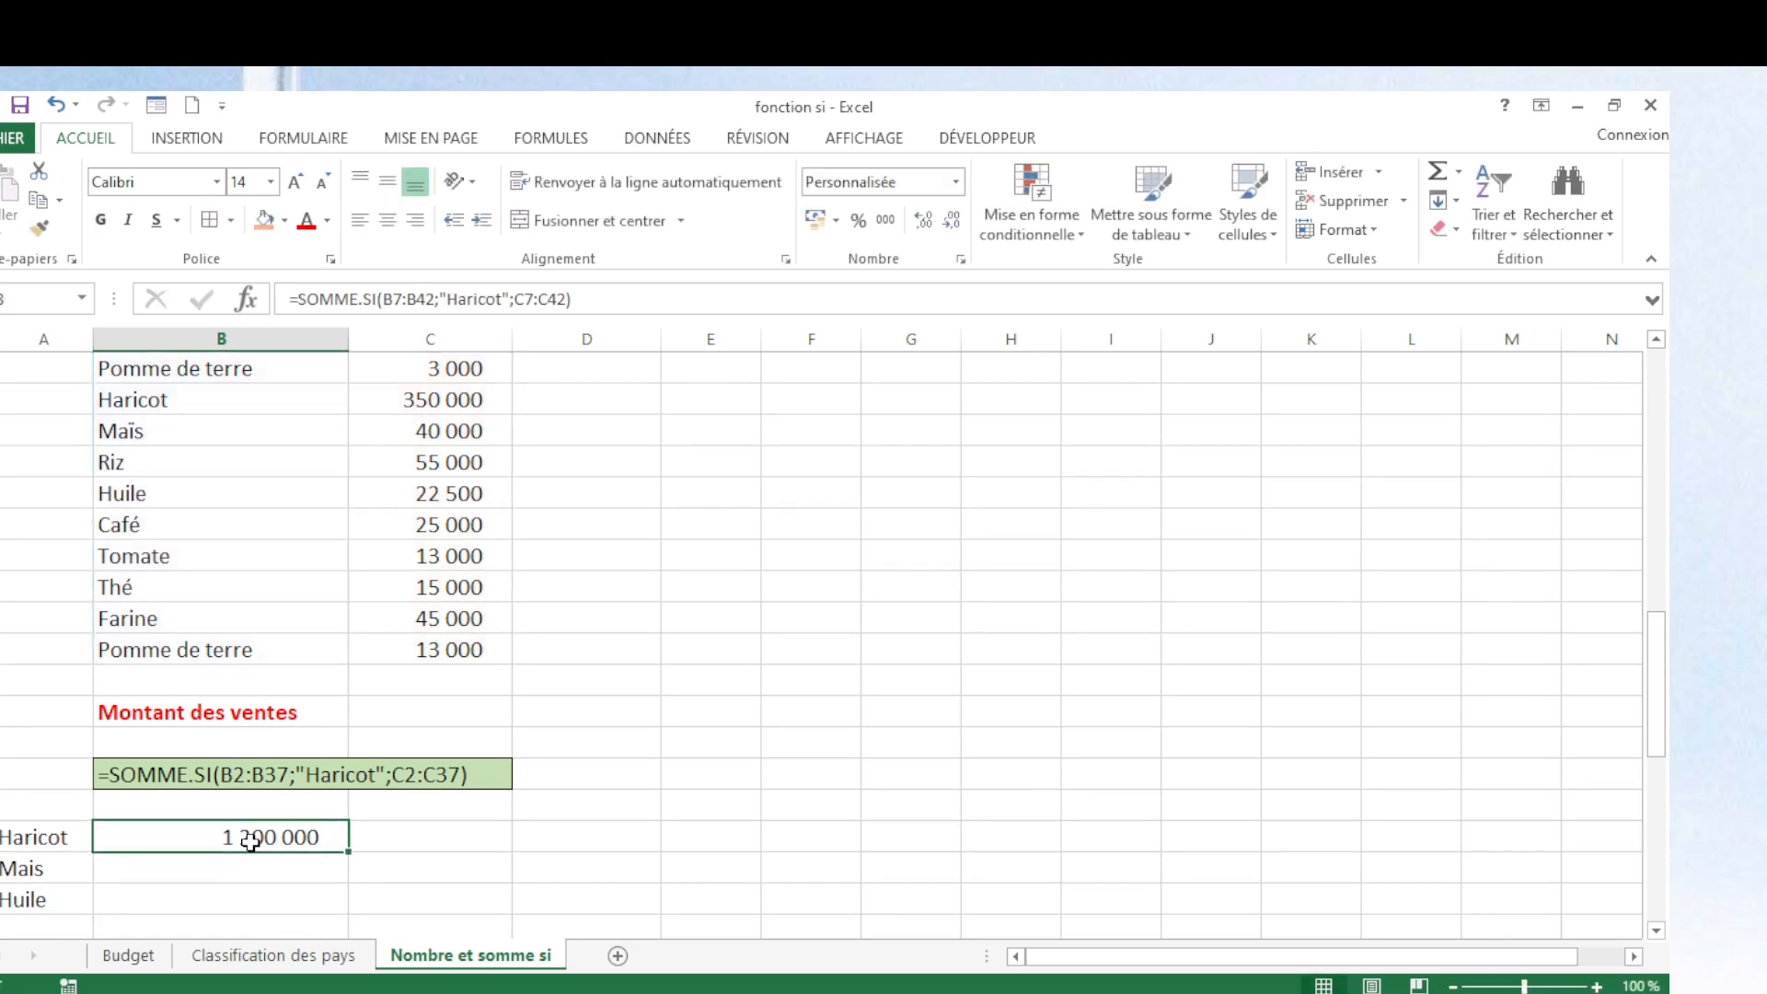
pyautogui.click(37, 199)
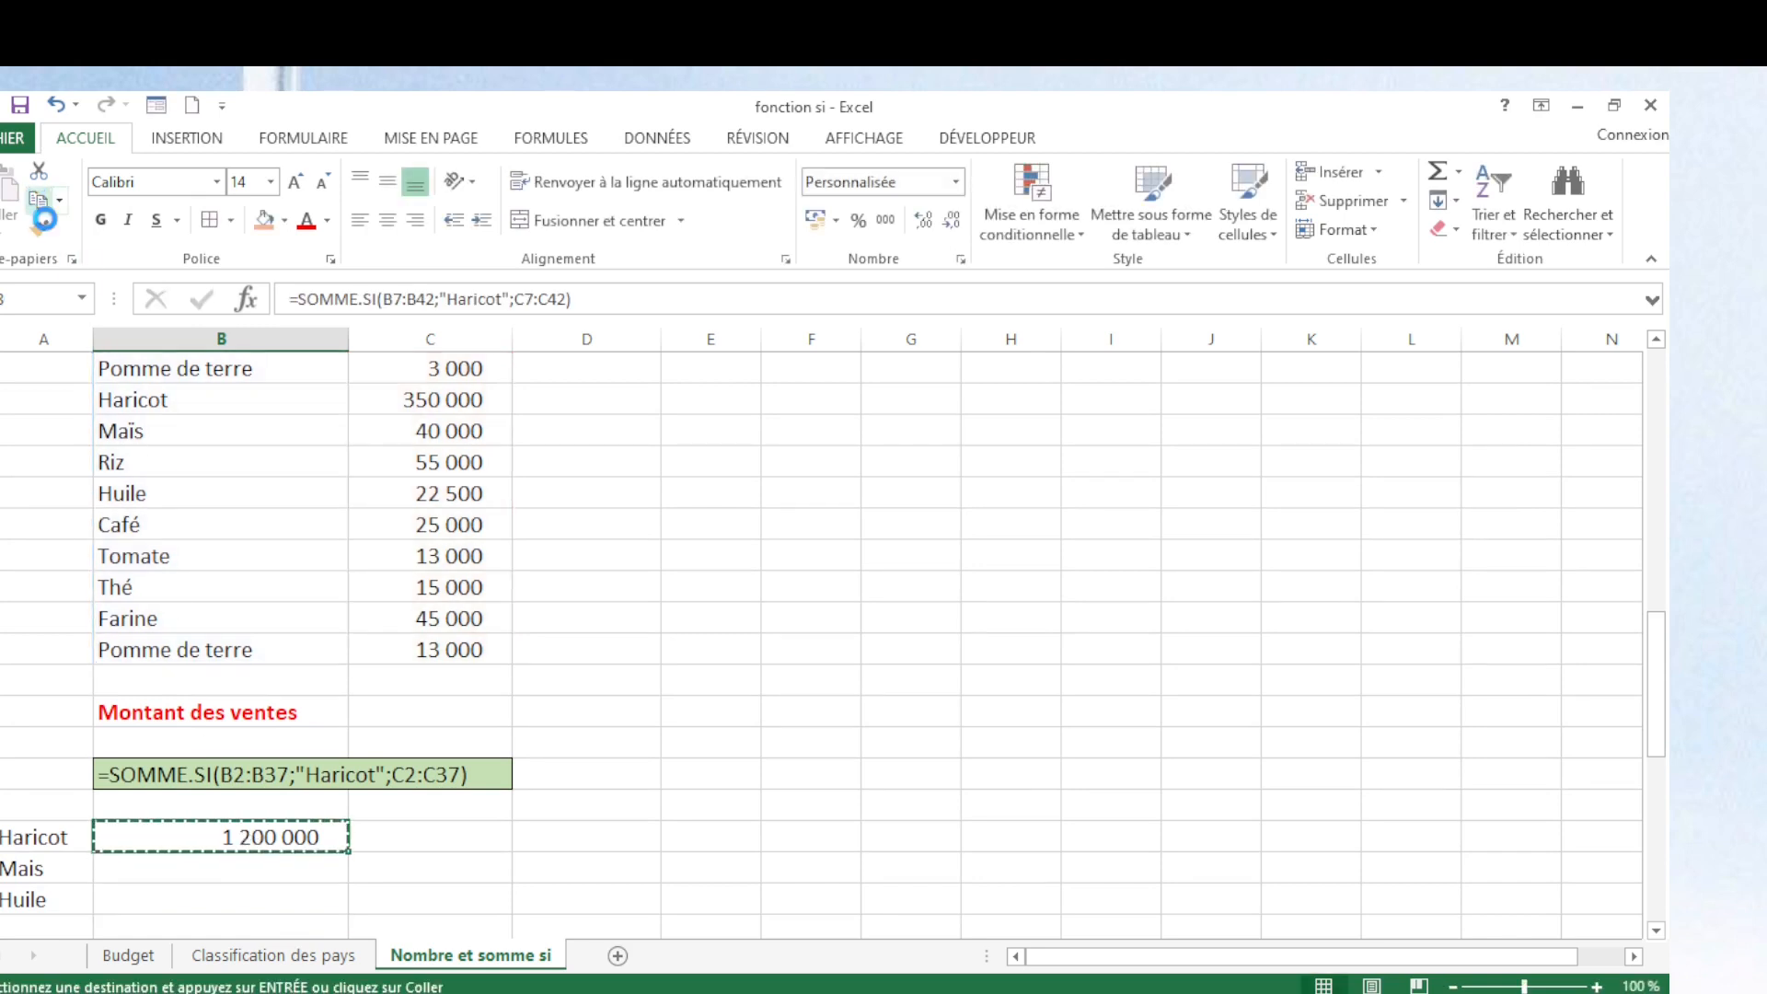
pyautogui.click(183, 871)
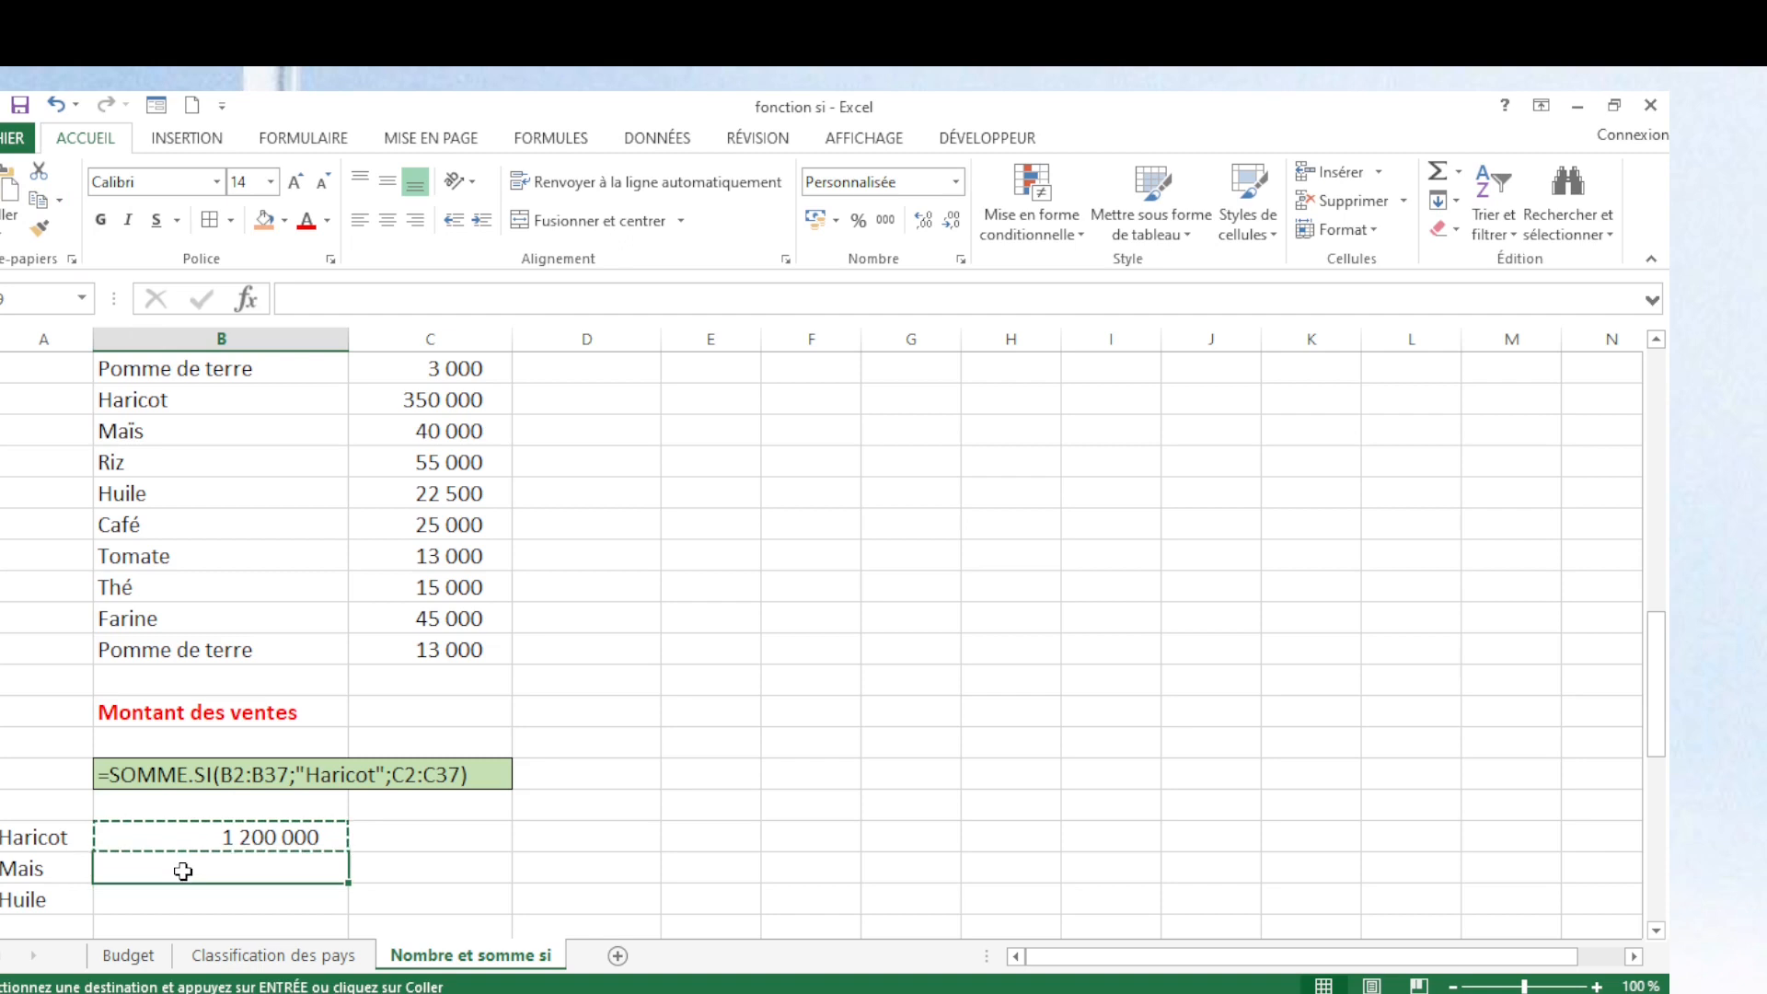
pyautogui.hotkey('ctrl', 'v')
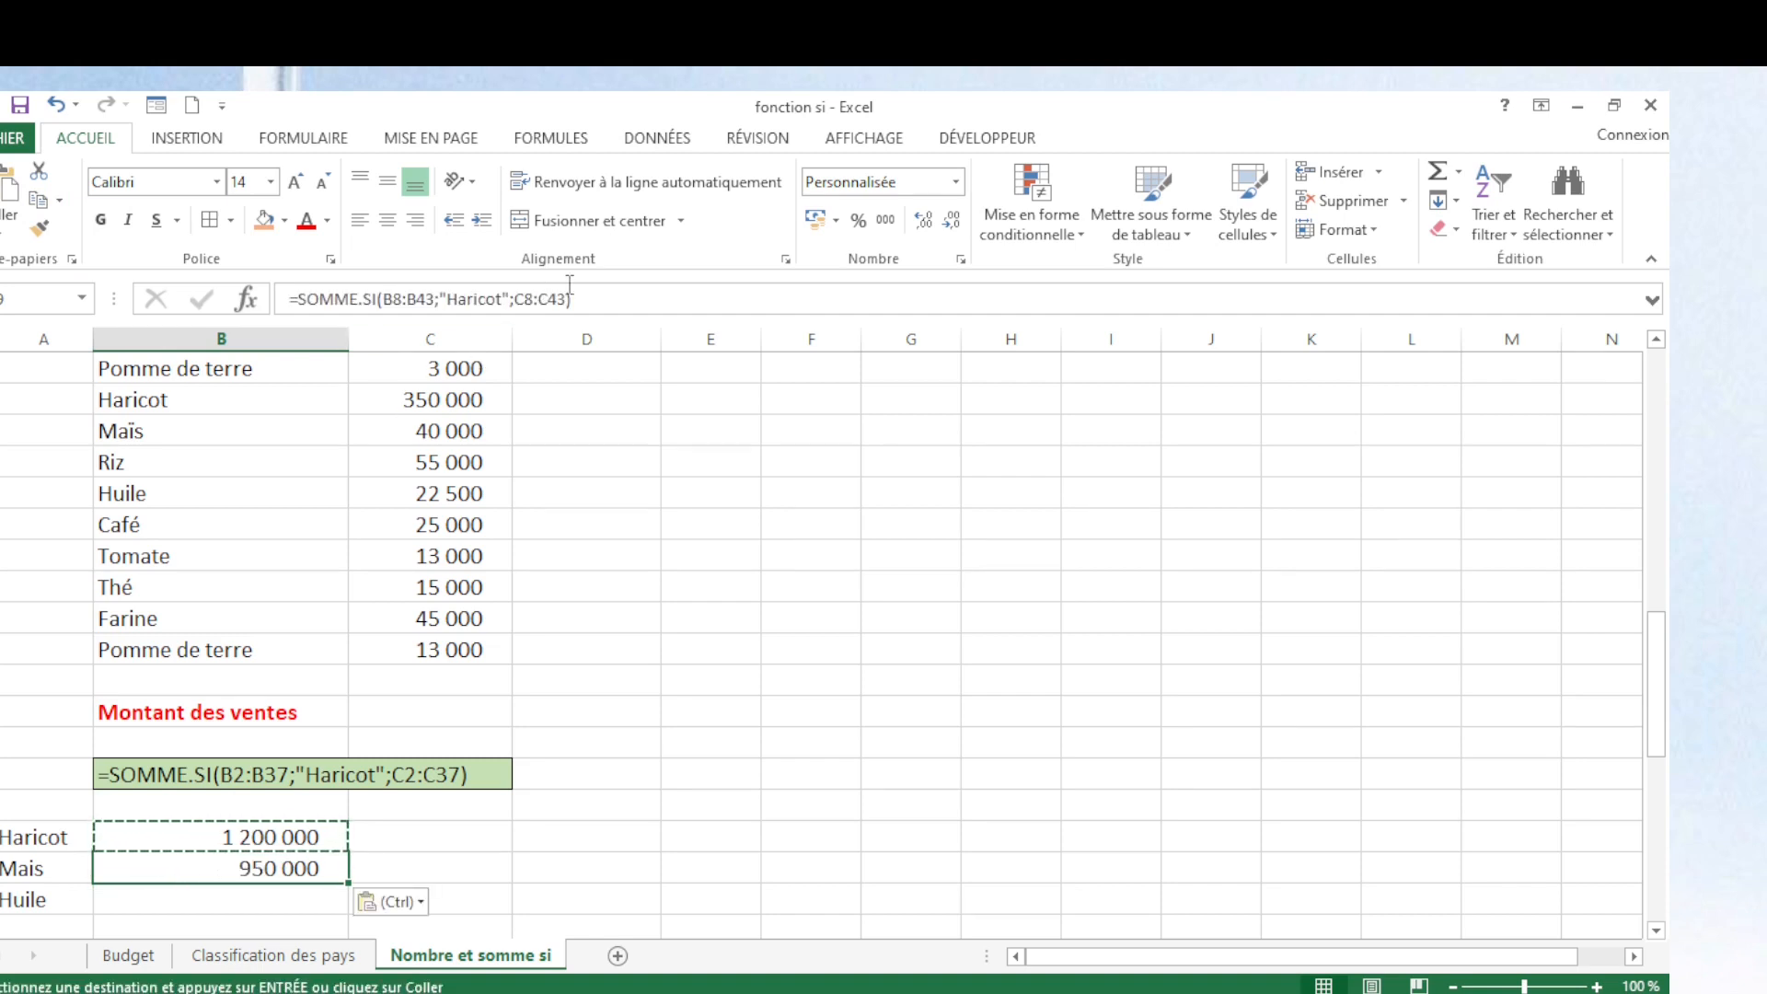
pyautogui.press('Escape')
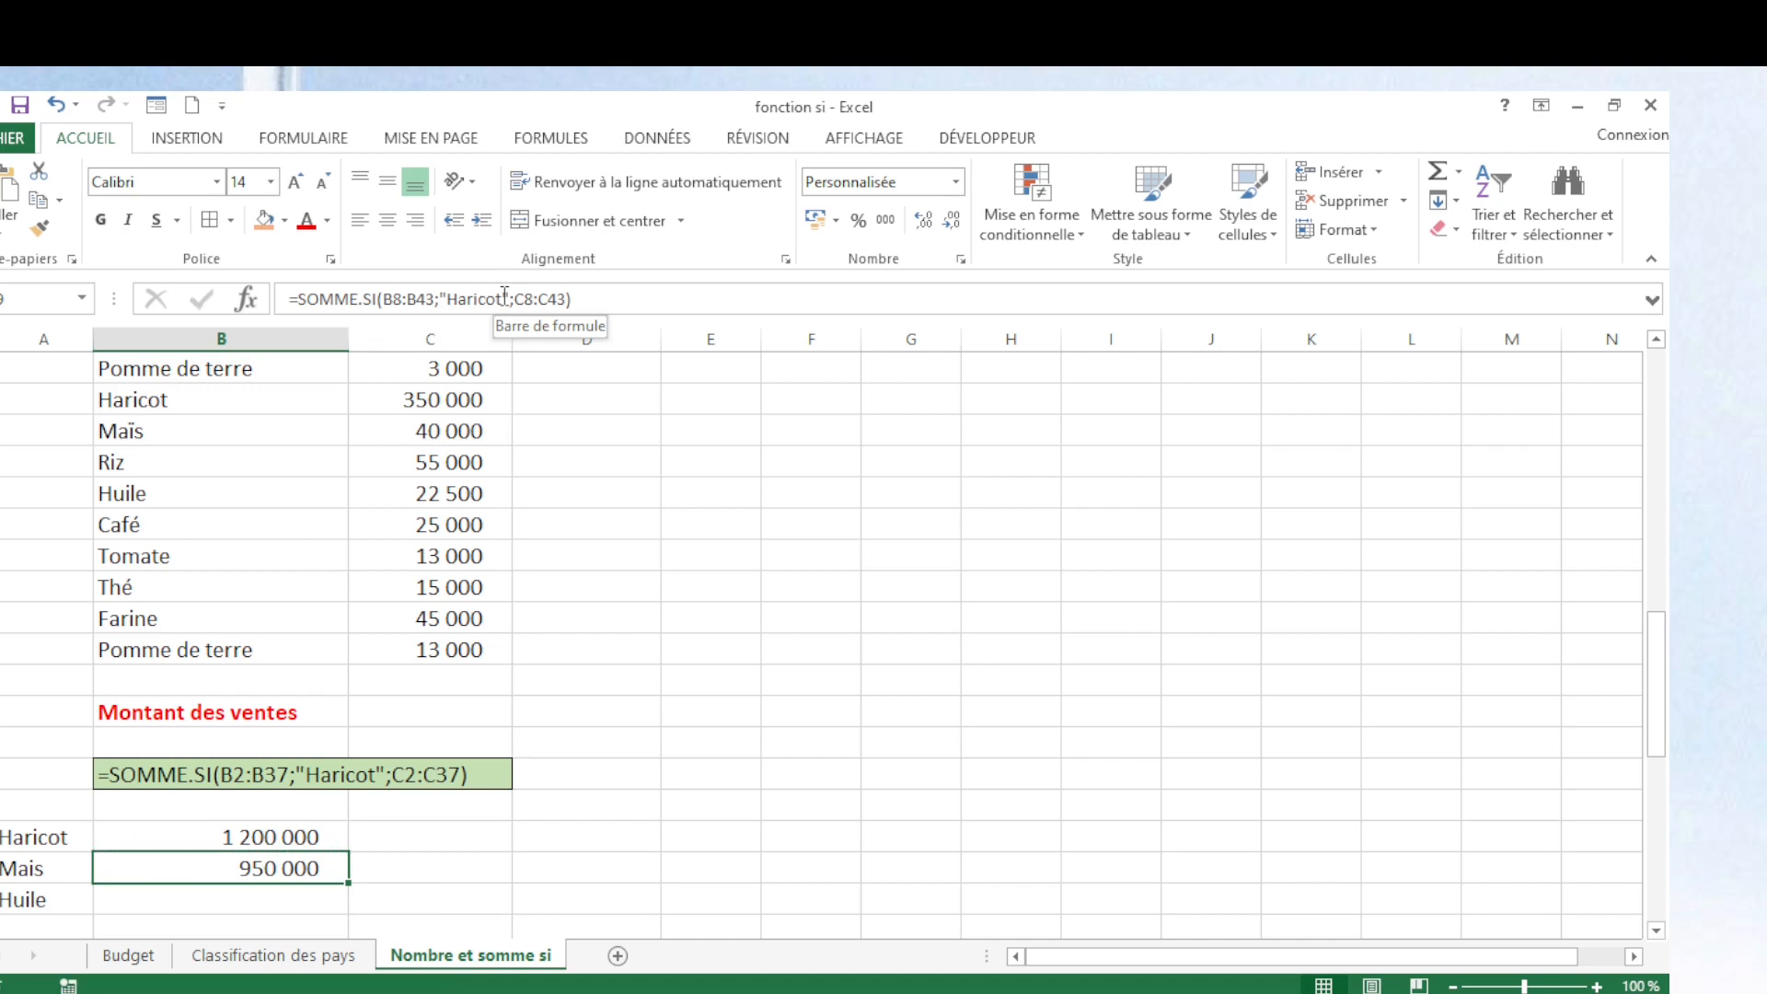
# Change the criterion in the Mais cell's SOMME.SI formula to "Mais" and reselect the cell.
pyautogui.click(504, 297)
pyautogui.press('BackSpace')
pyautogui.press('BackSpace')
pyautogui.press('BackSpace')
pyautogui.press('BackSpace')
pyautogui.press('BackSpace')
pyautogui.press('BackSpace')
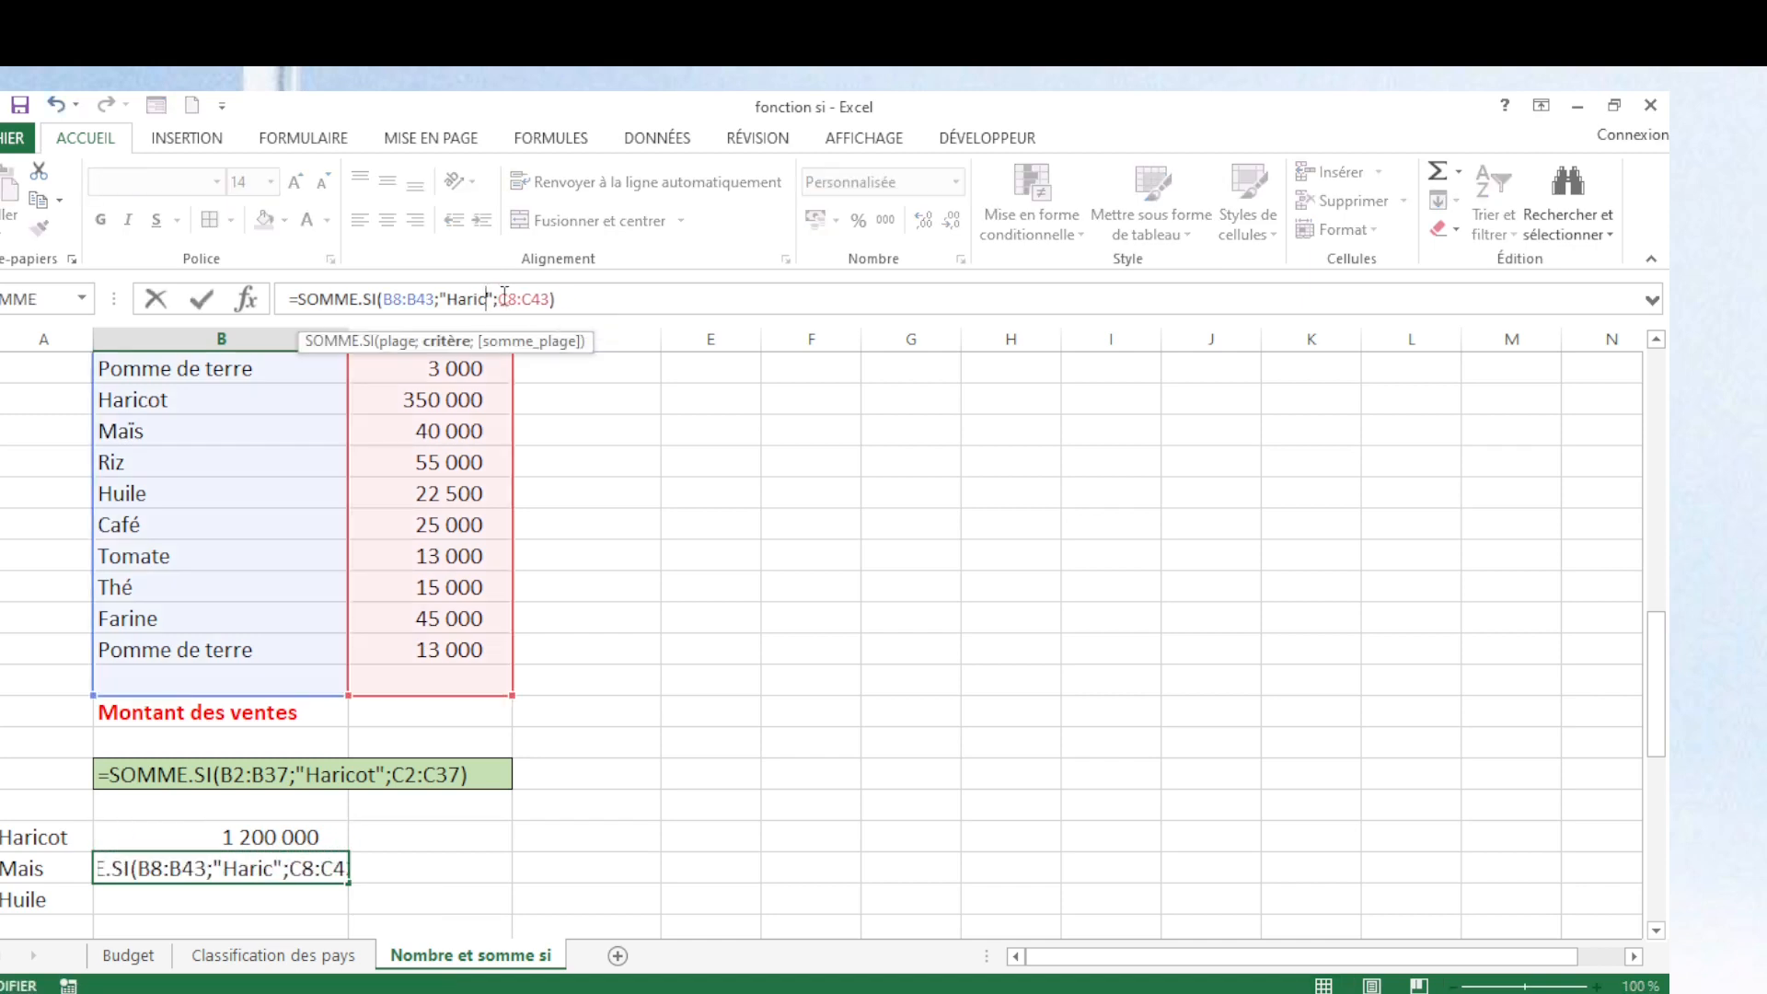
pyautogui.press('BackSpace')
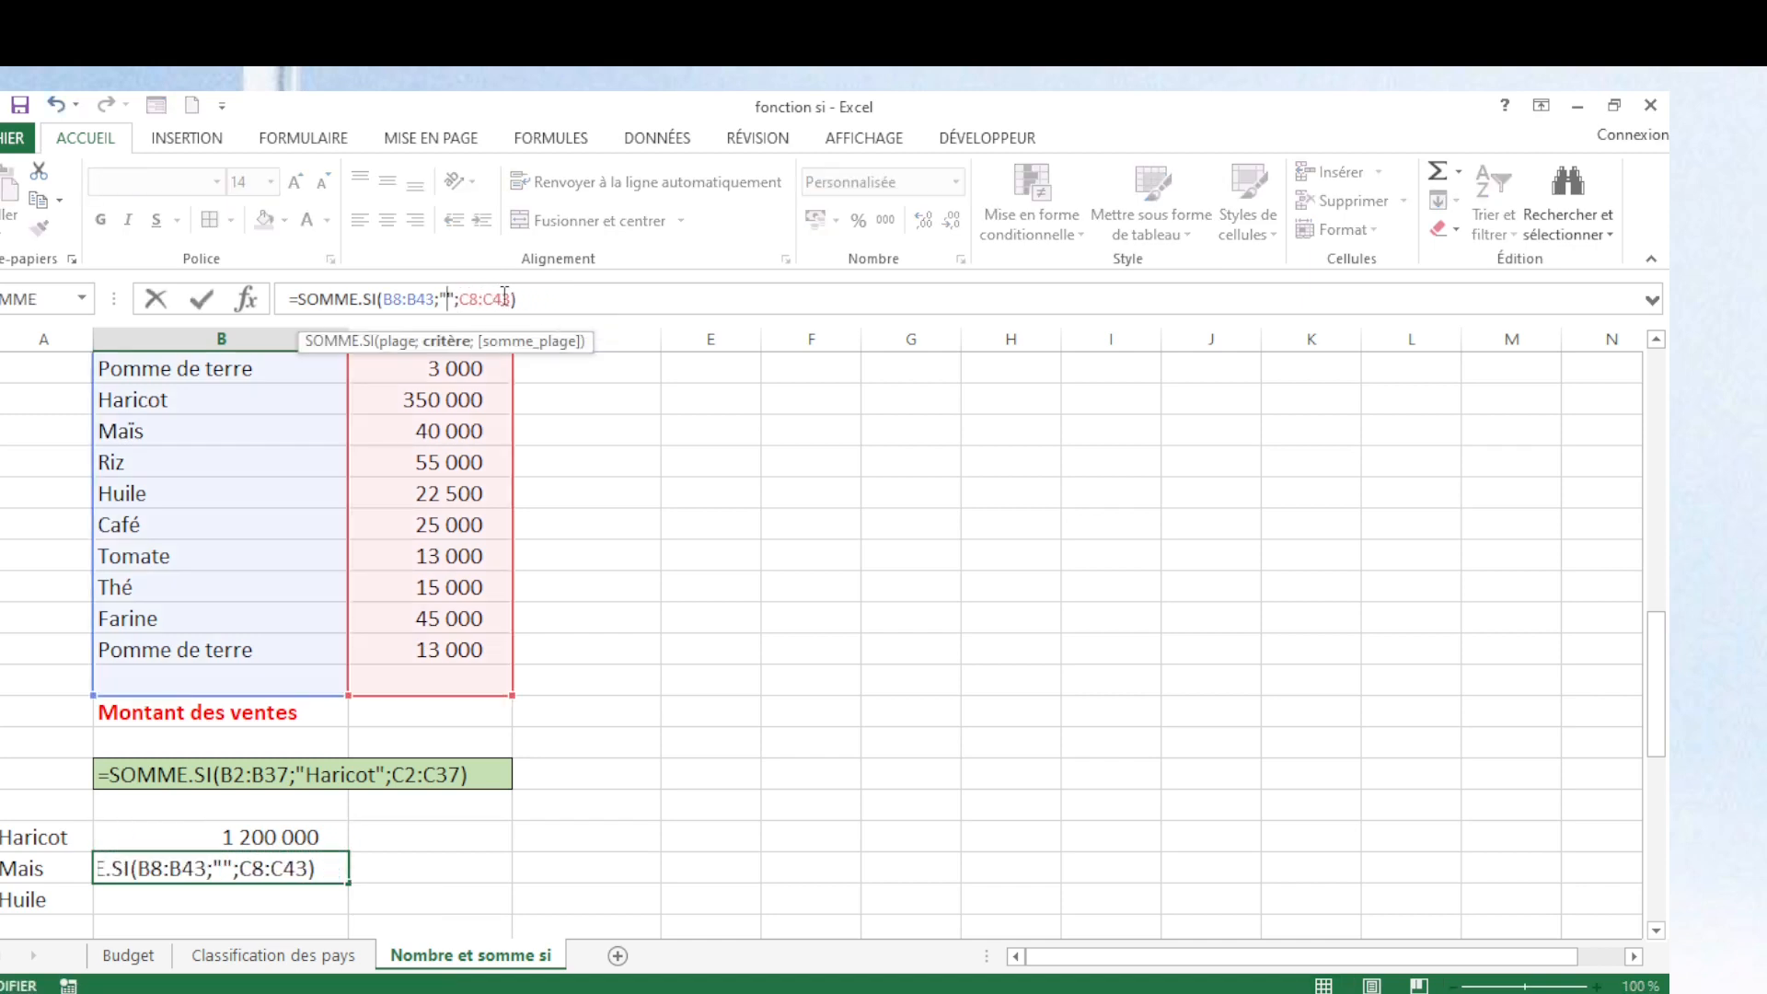
pyautogui.write('Ma')
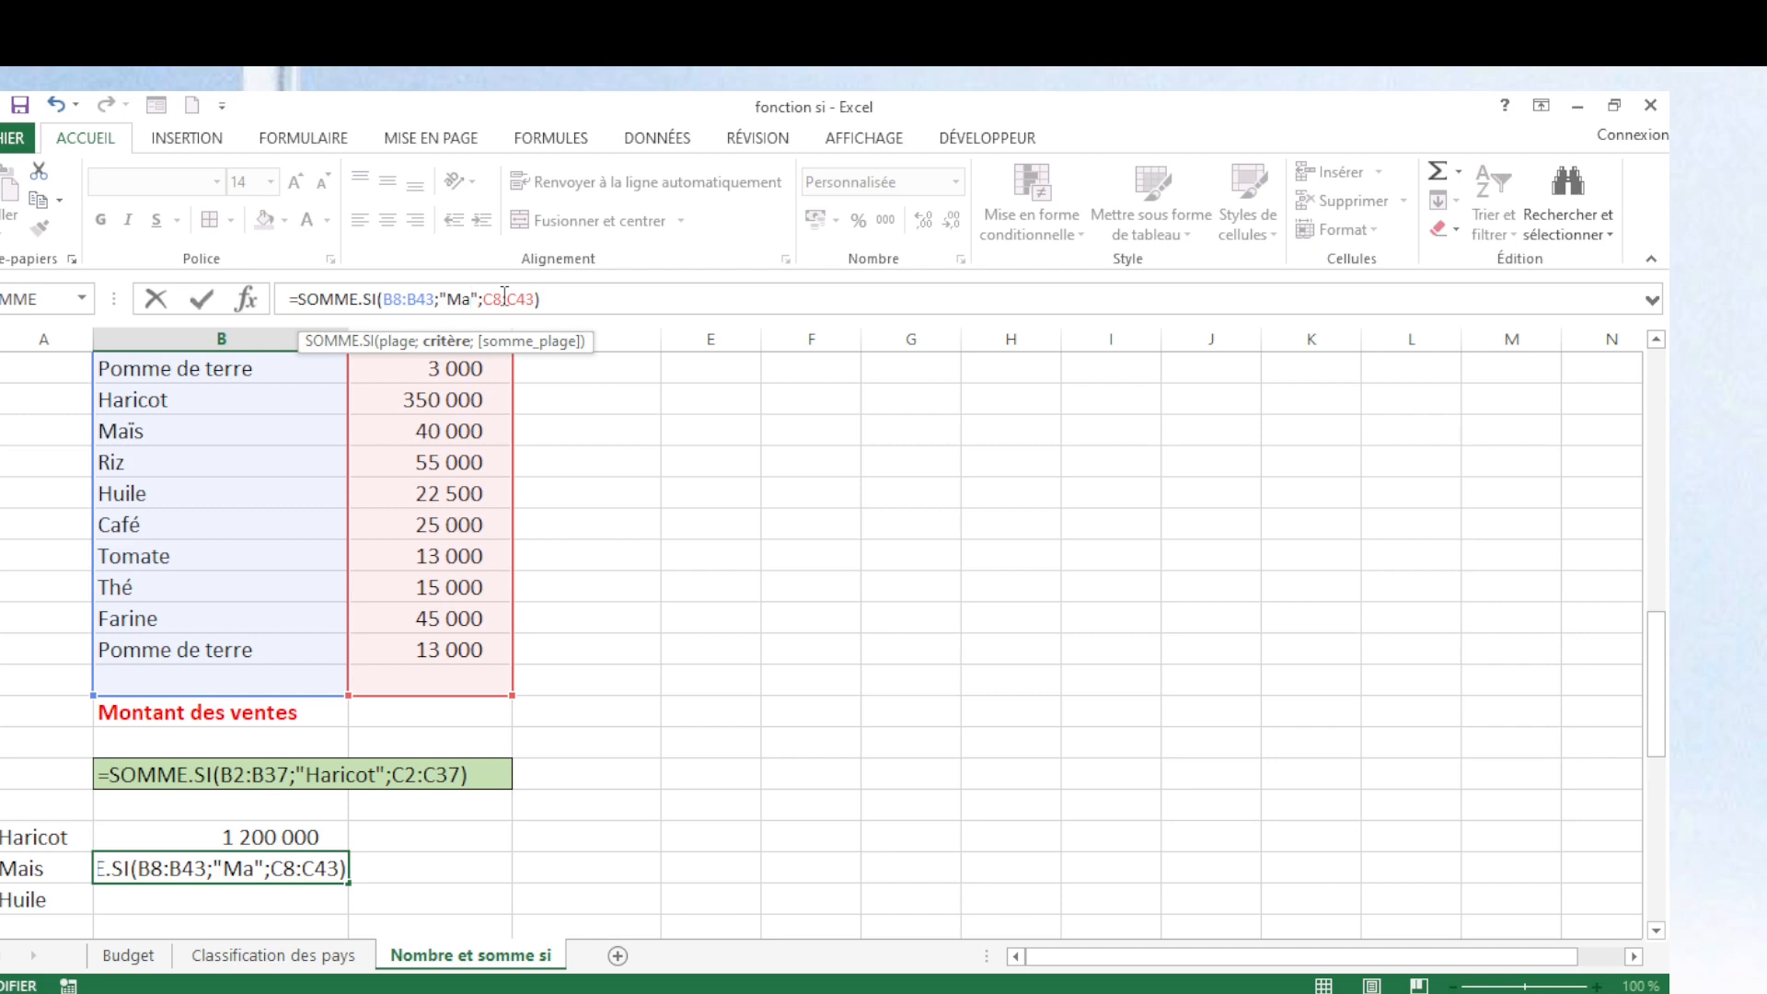
pyautogui.write('is')
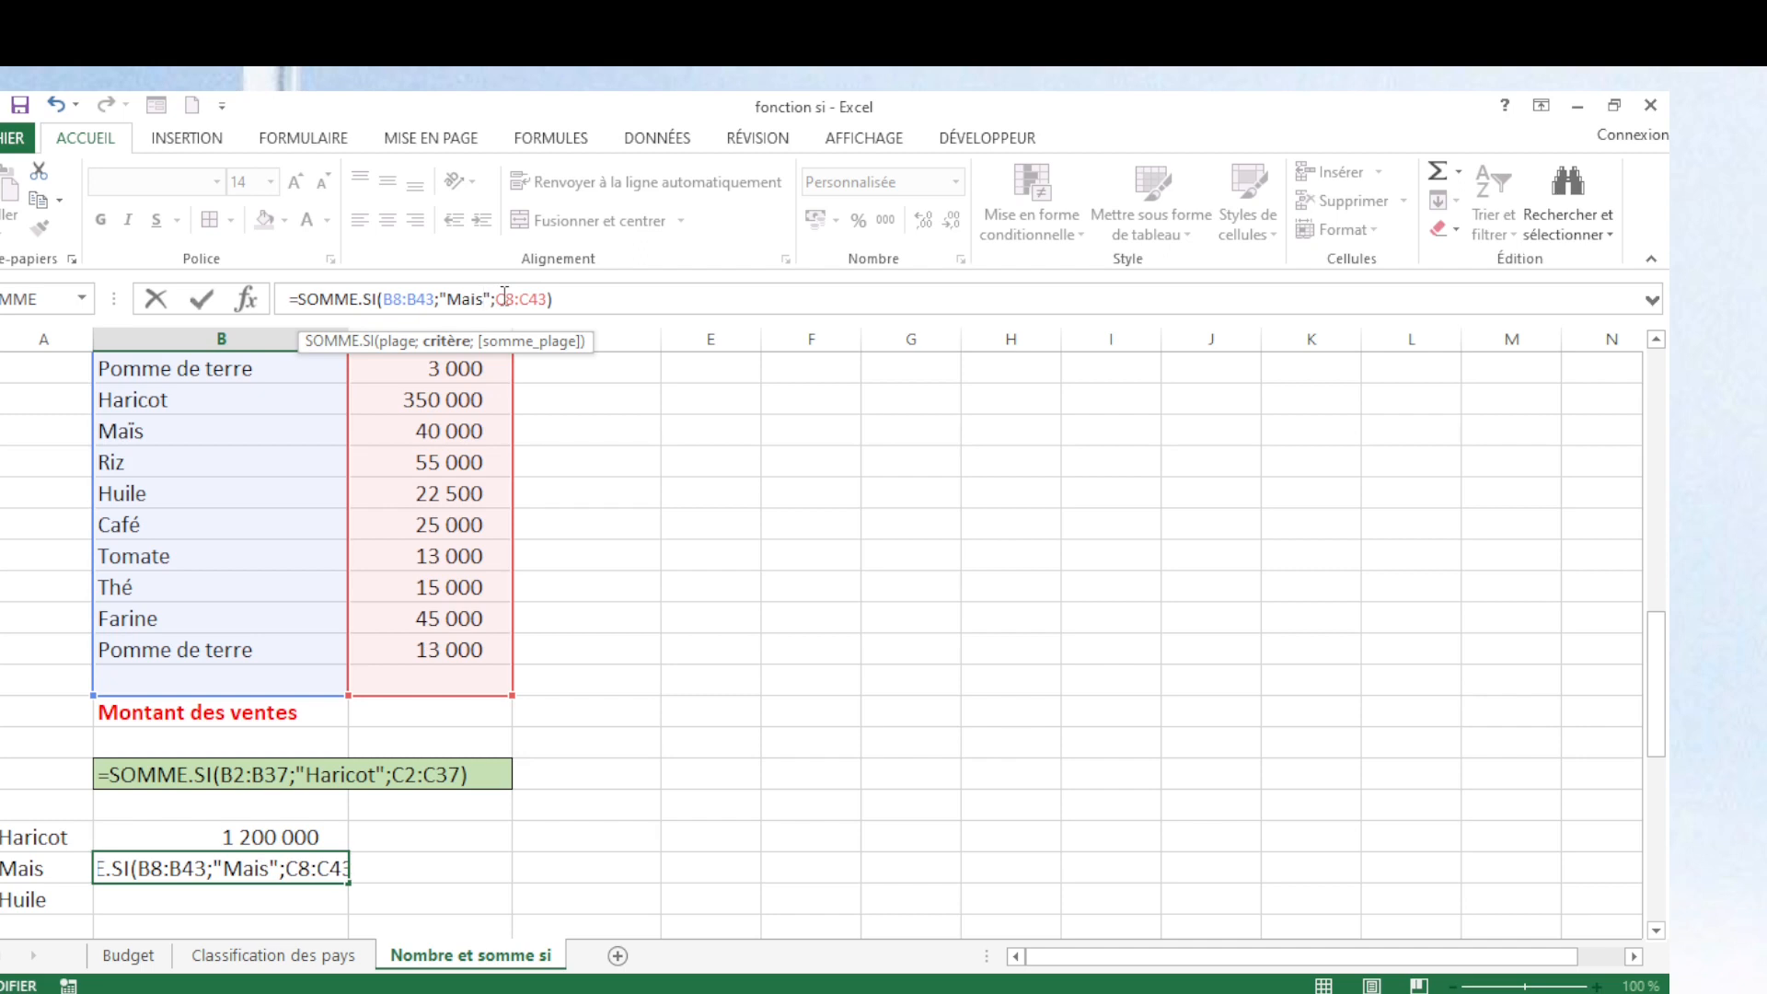
pyautogui.press('Return')
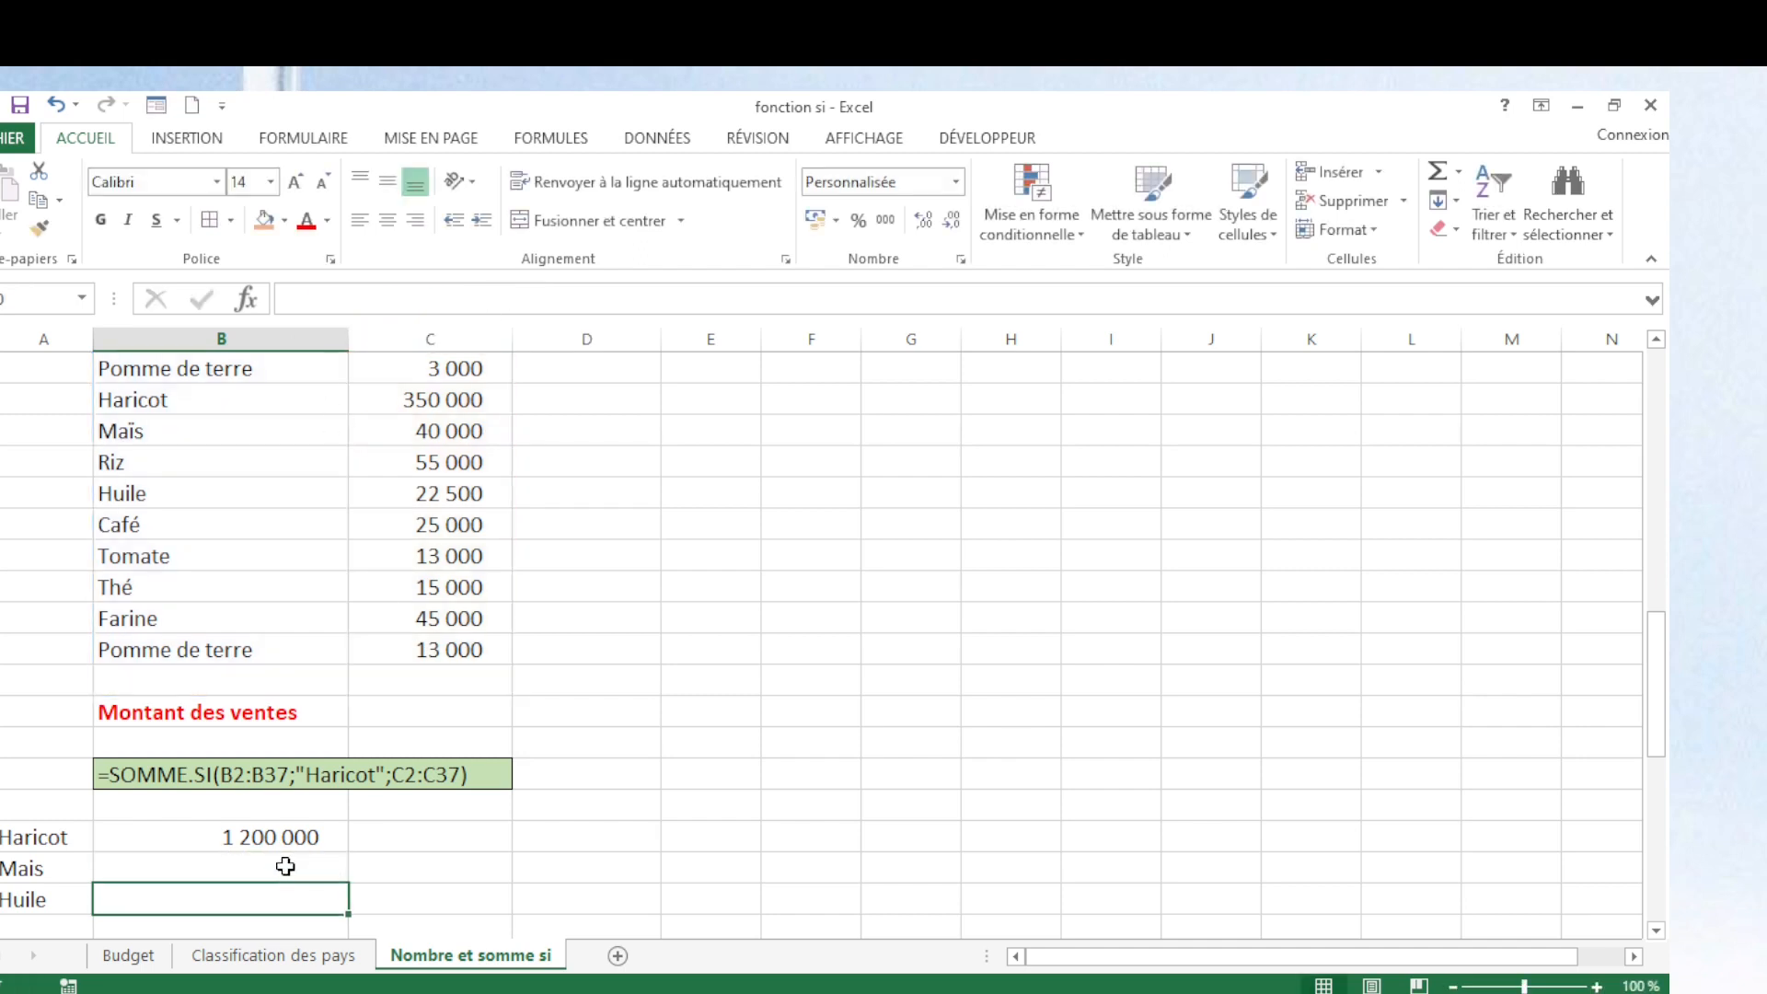
pyautogui.click(285, 866)
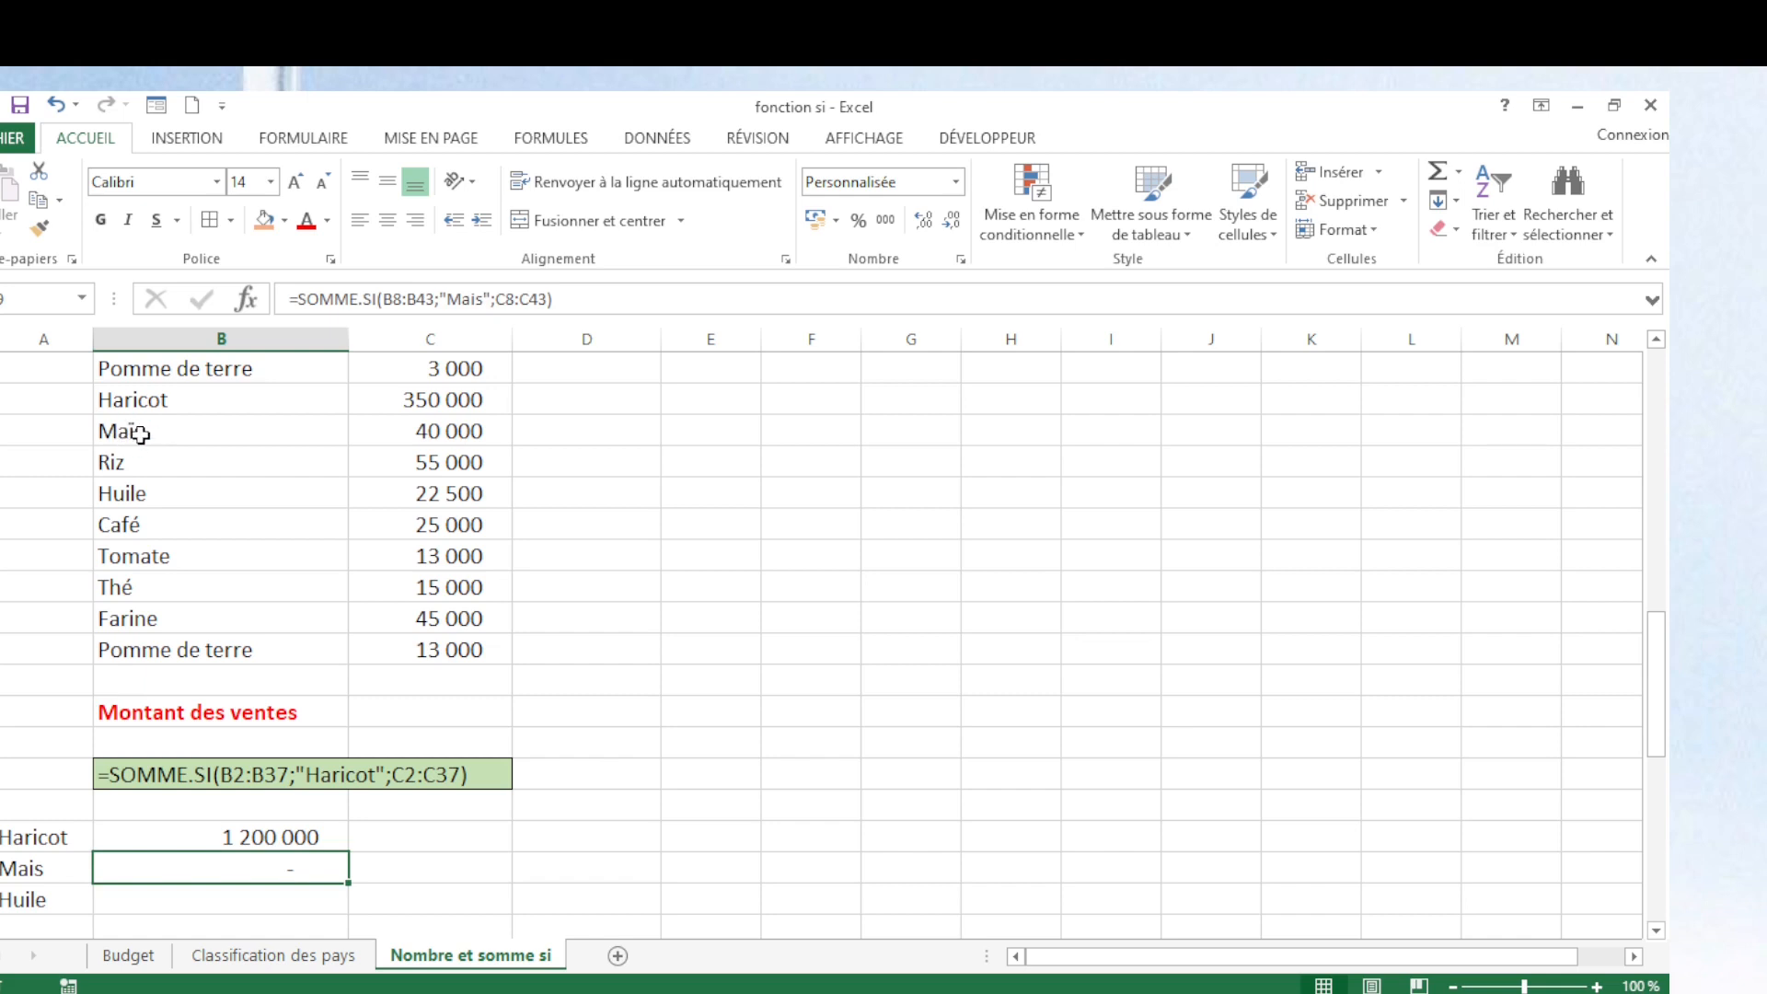
# Try to replace the "Mais" criterion in the SOMME.SI formula with "Maïs" copied from the article list.
pyautogui.click(140, 434)
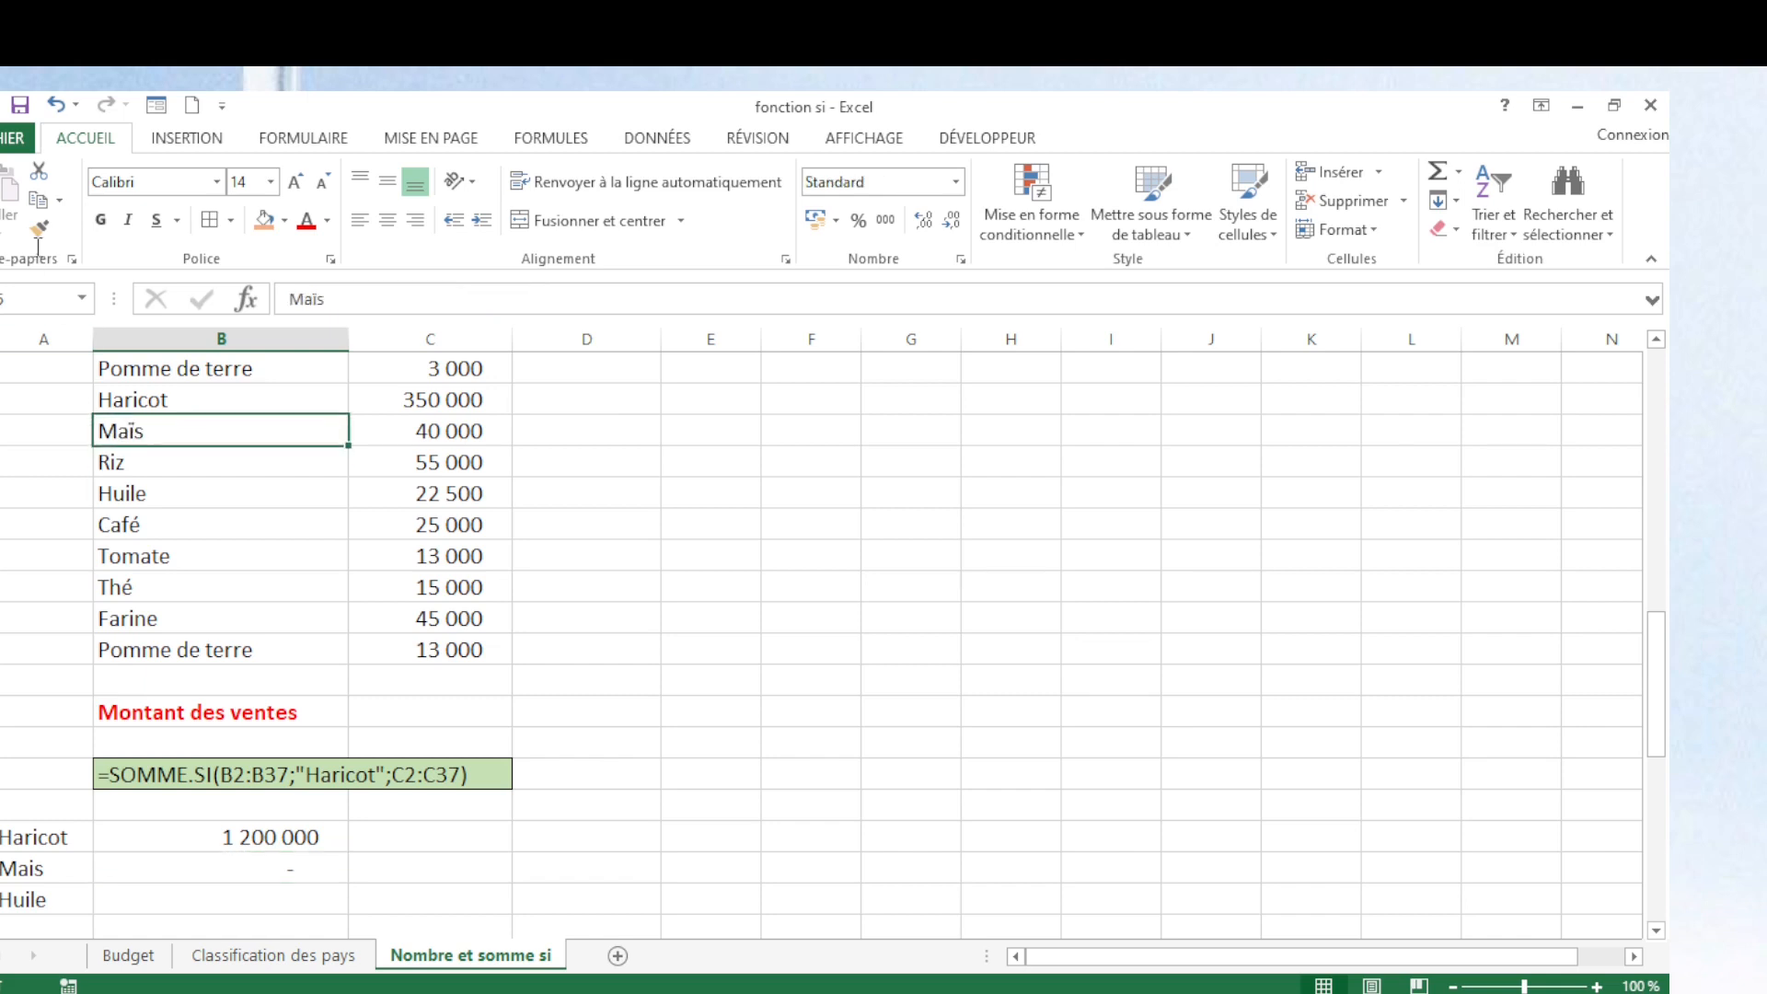
pyautogui.click(39, 199)
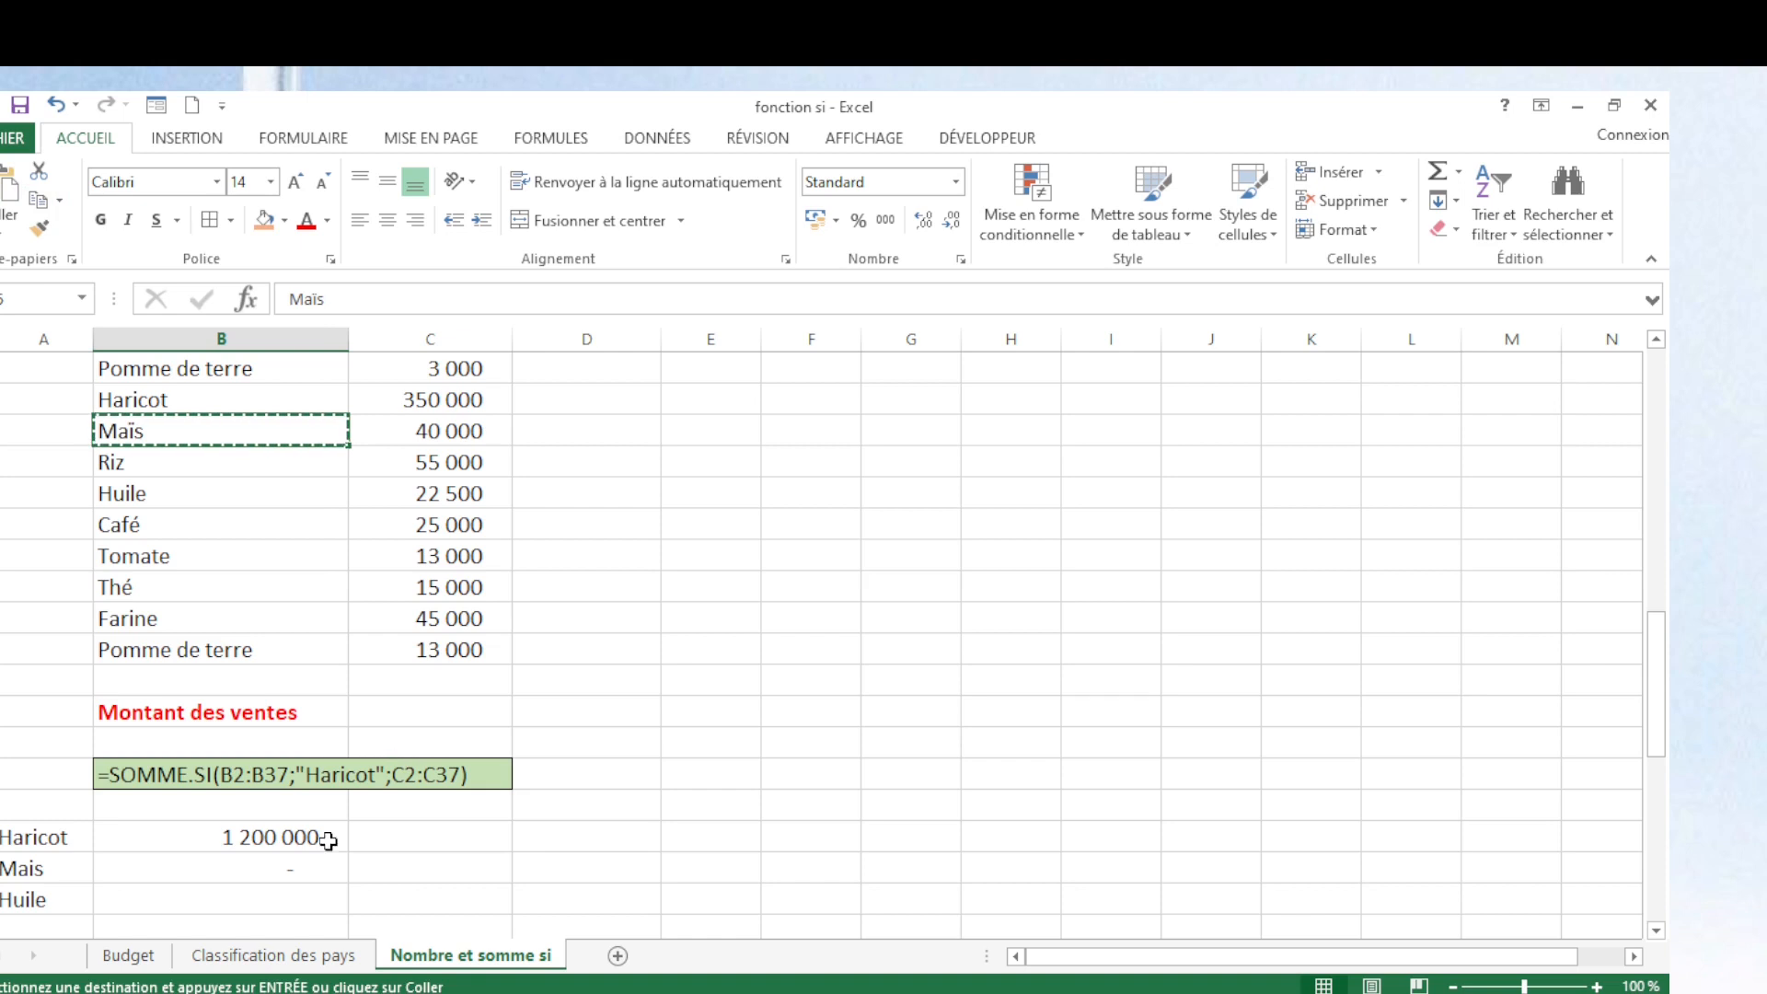
pyautogui.click(276, 865)
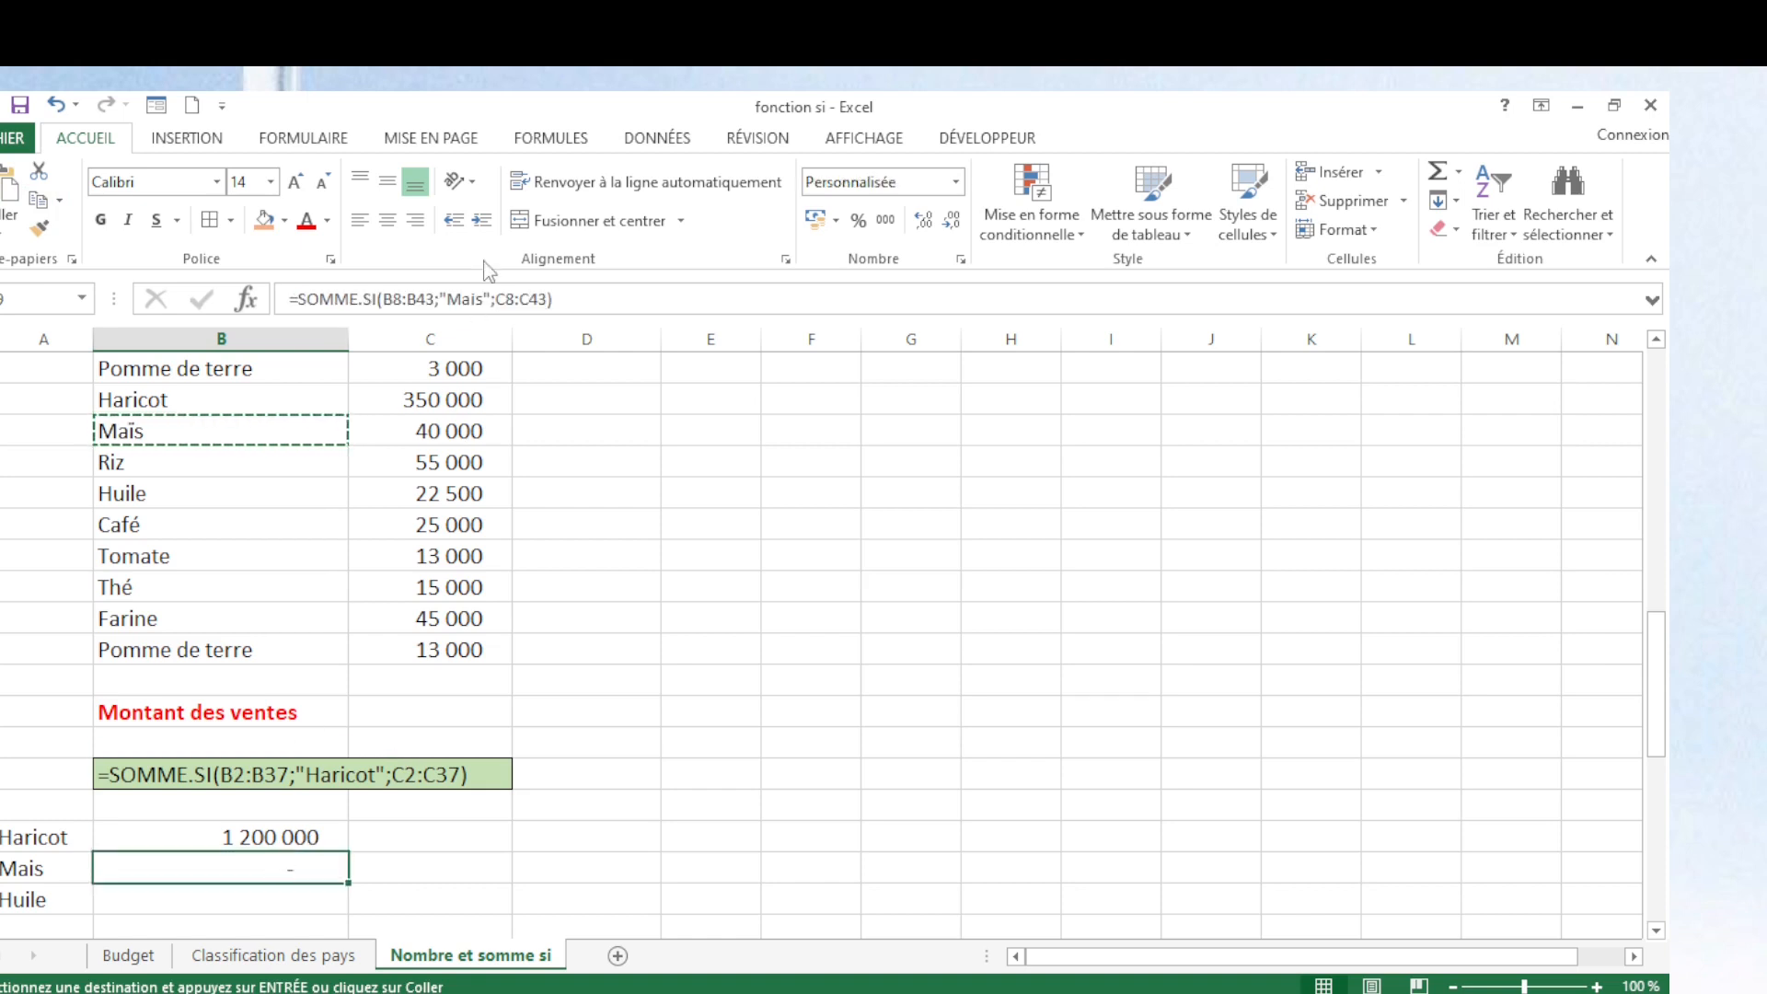
pyautogui.click(485, 299)
pyautogui.press('BackSpace')
pyautogui.press('BackSpace')
pyautogui.press('BackSpace')
pyautogui.press('BackSpace')
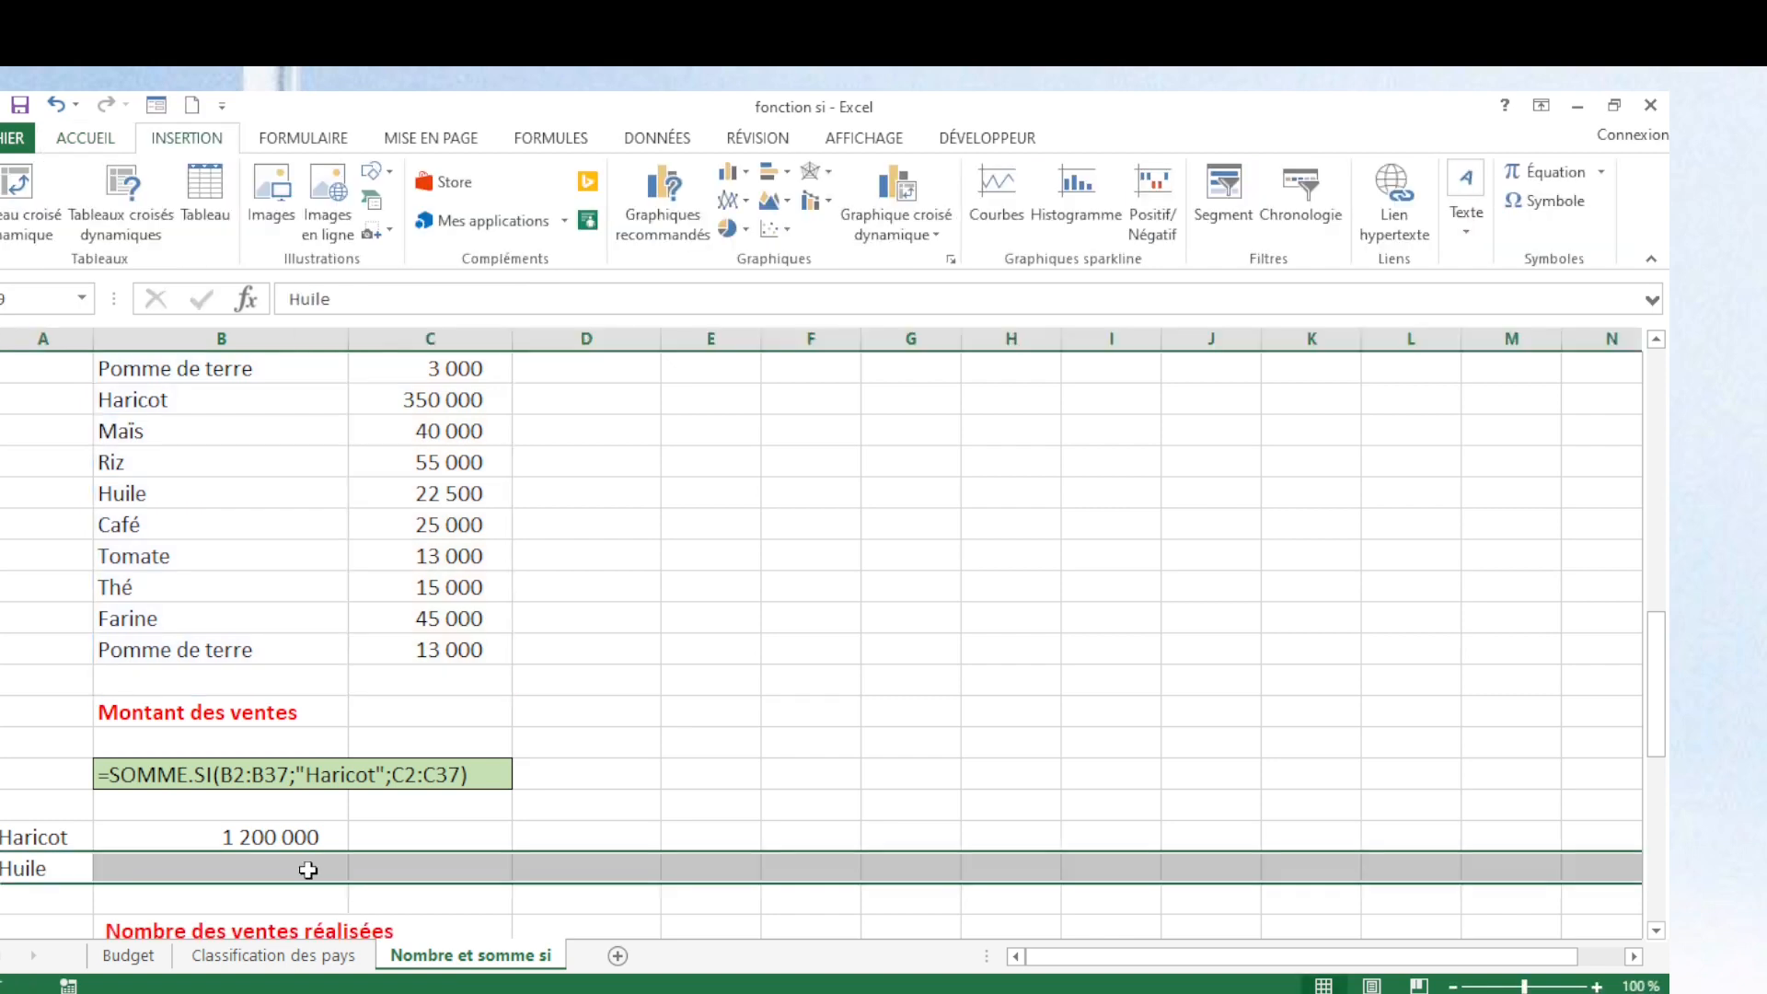
# Try reusing the Haricot SOMME.SI formula by copying it into the Huile amount cell.
pyautogui.click(308, 870)
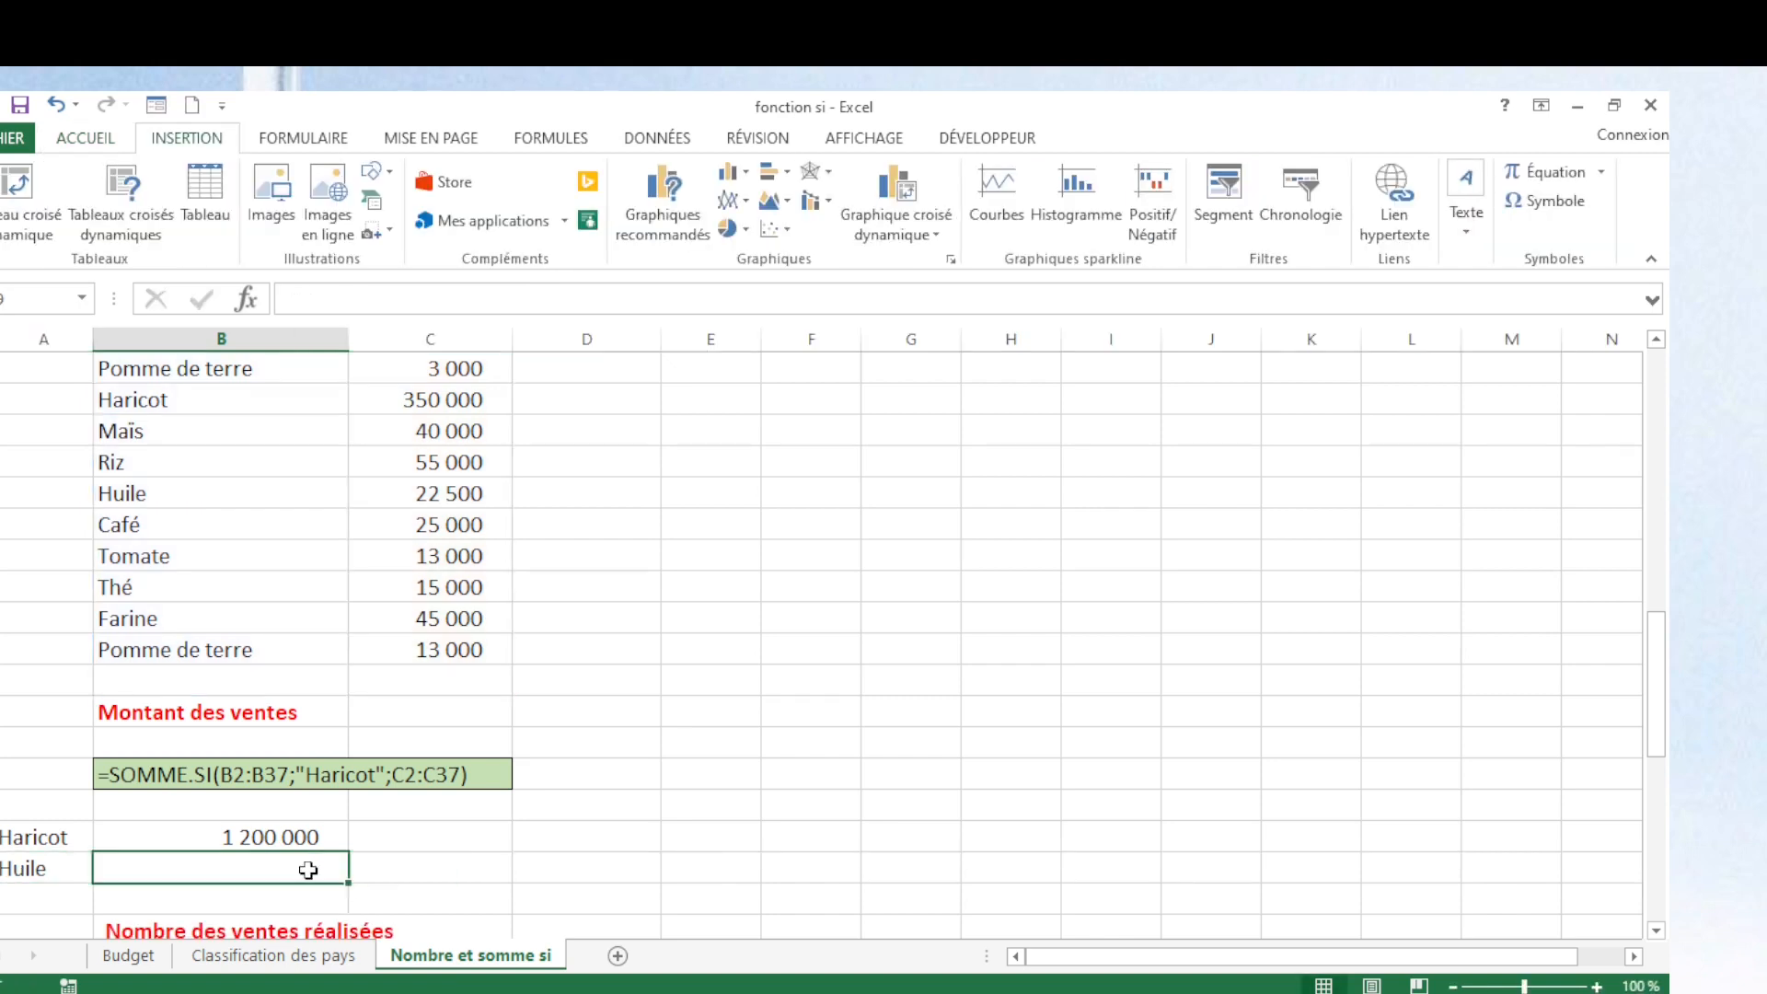
pyautogui.click(241, 835)
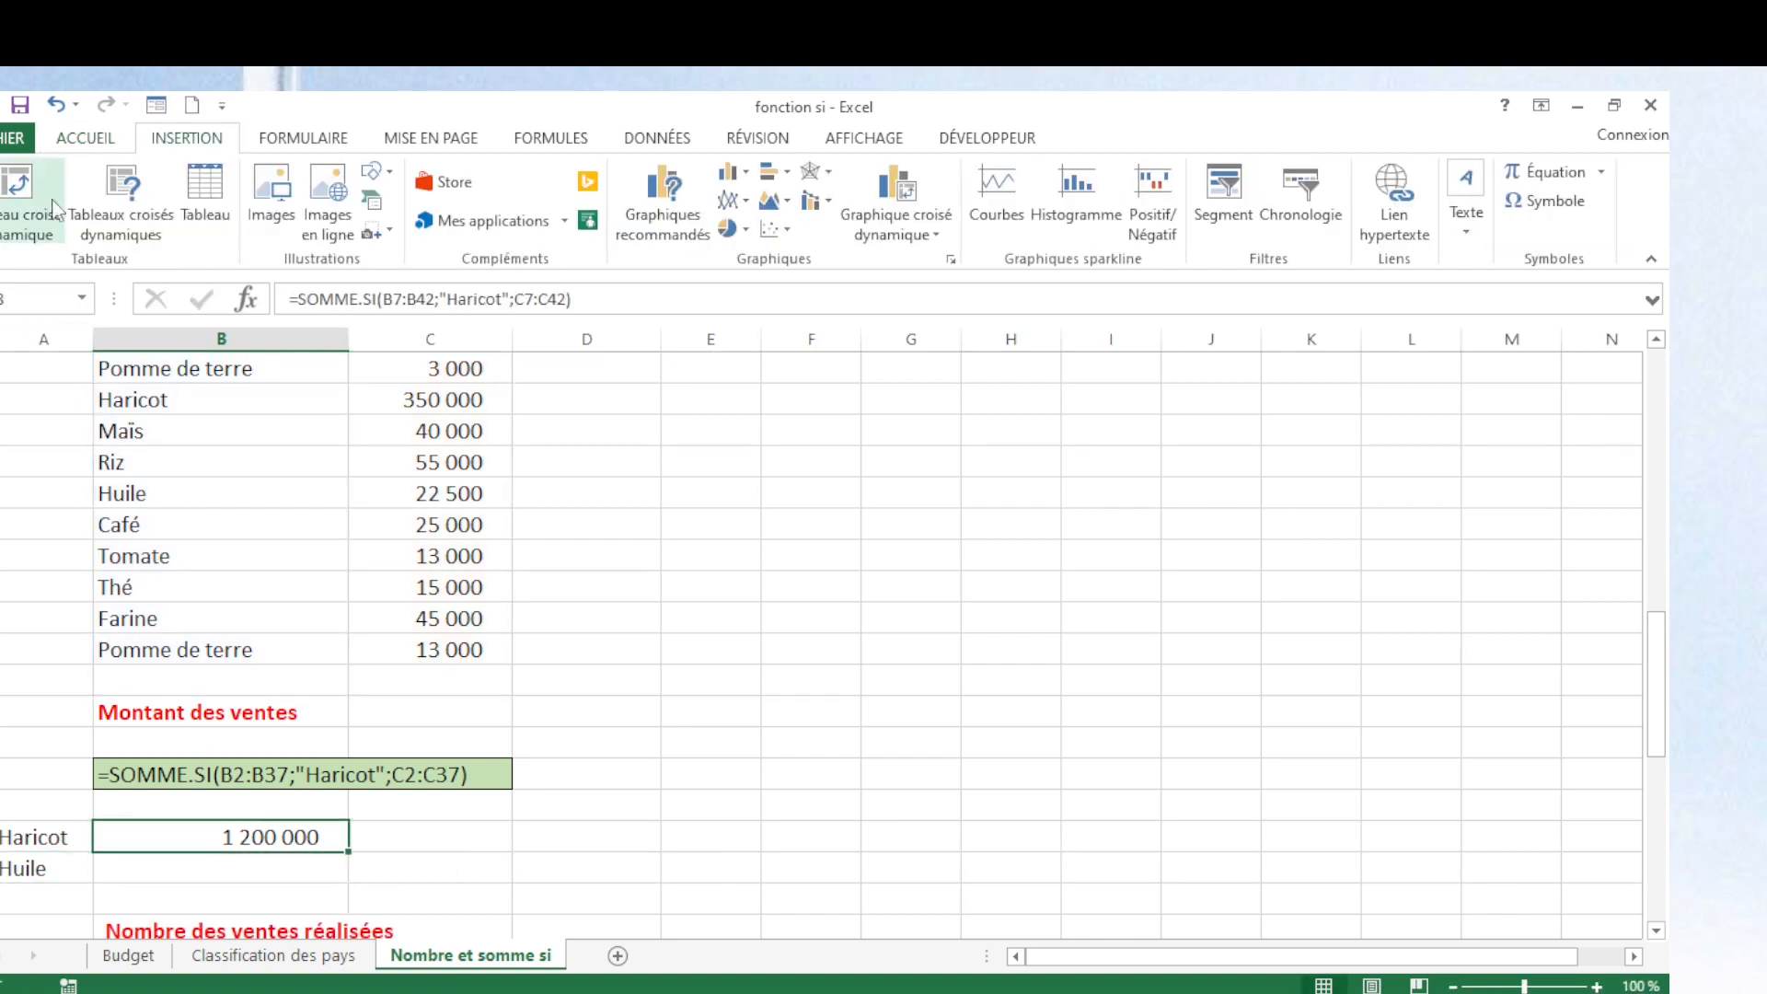
pyautogui.click(86, 137)
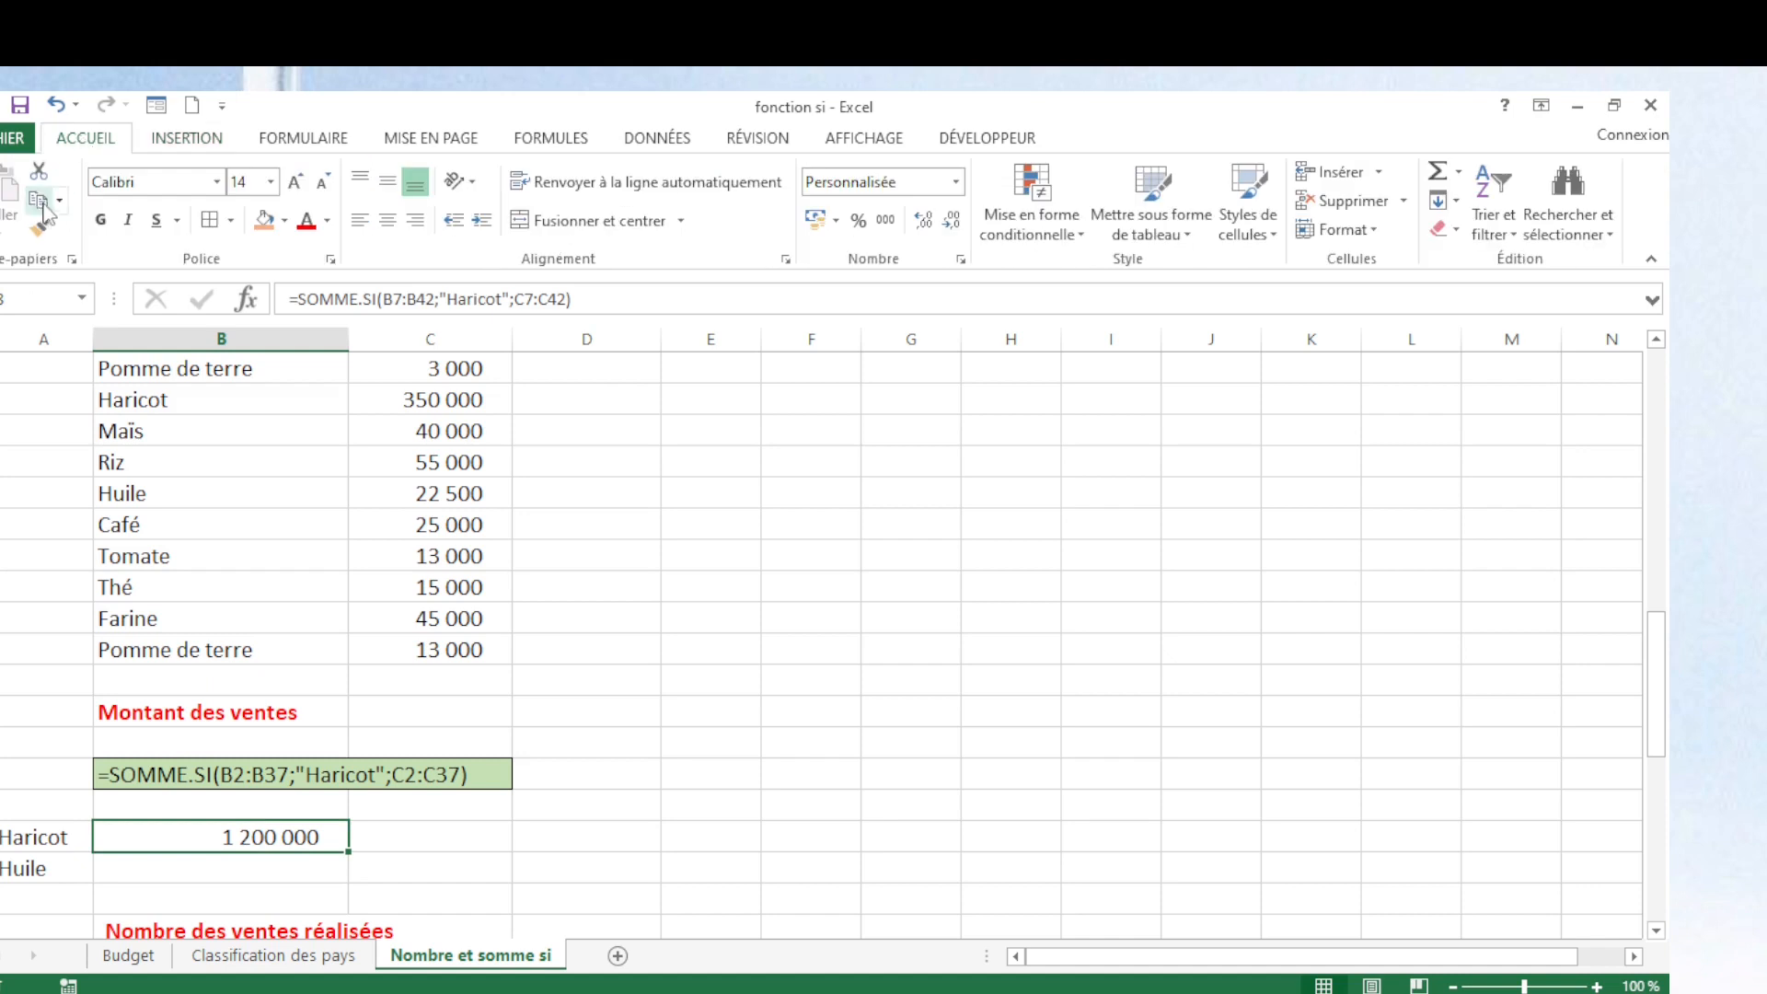
pyautogui.click(38, 201)
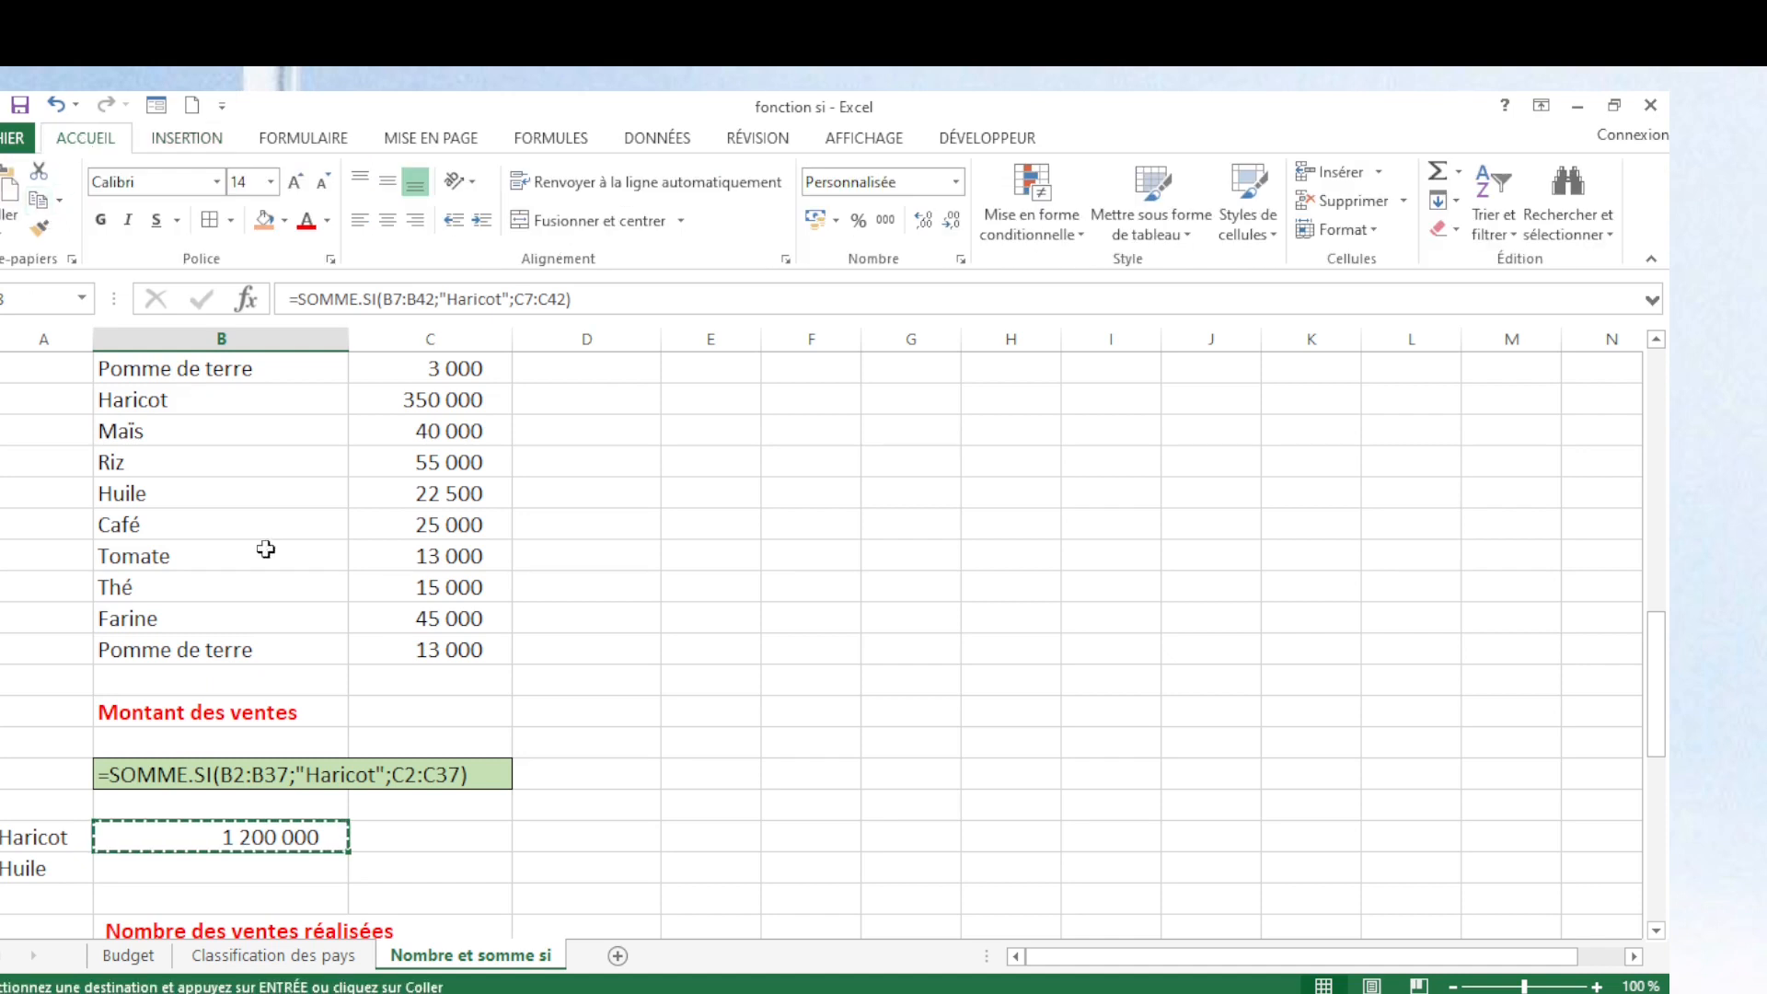
pyautogui.click(184, 874)
pyautogui.hotkey('ctrl', 'v')
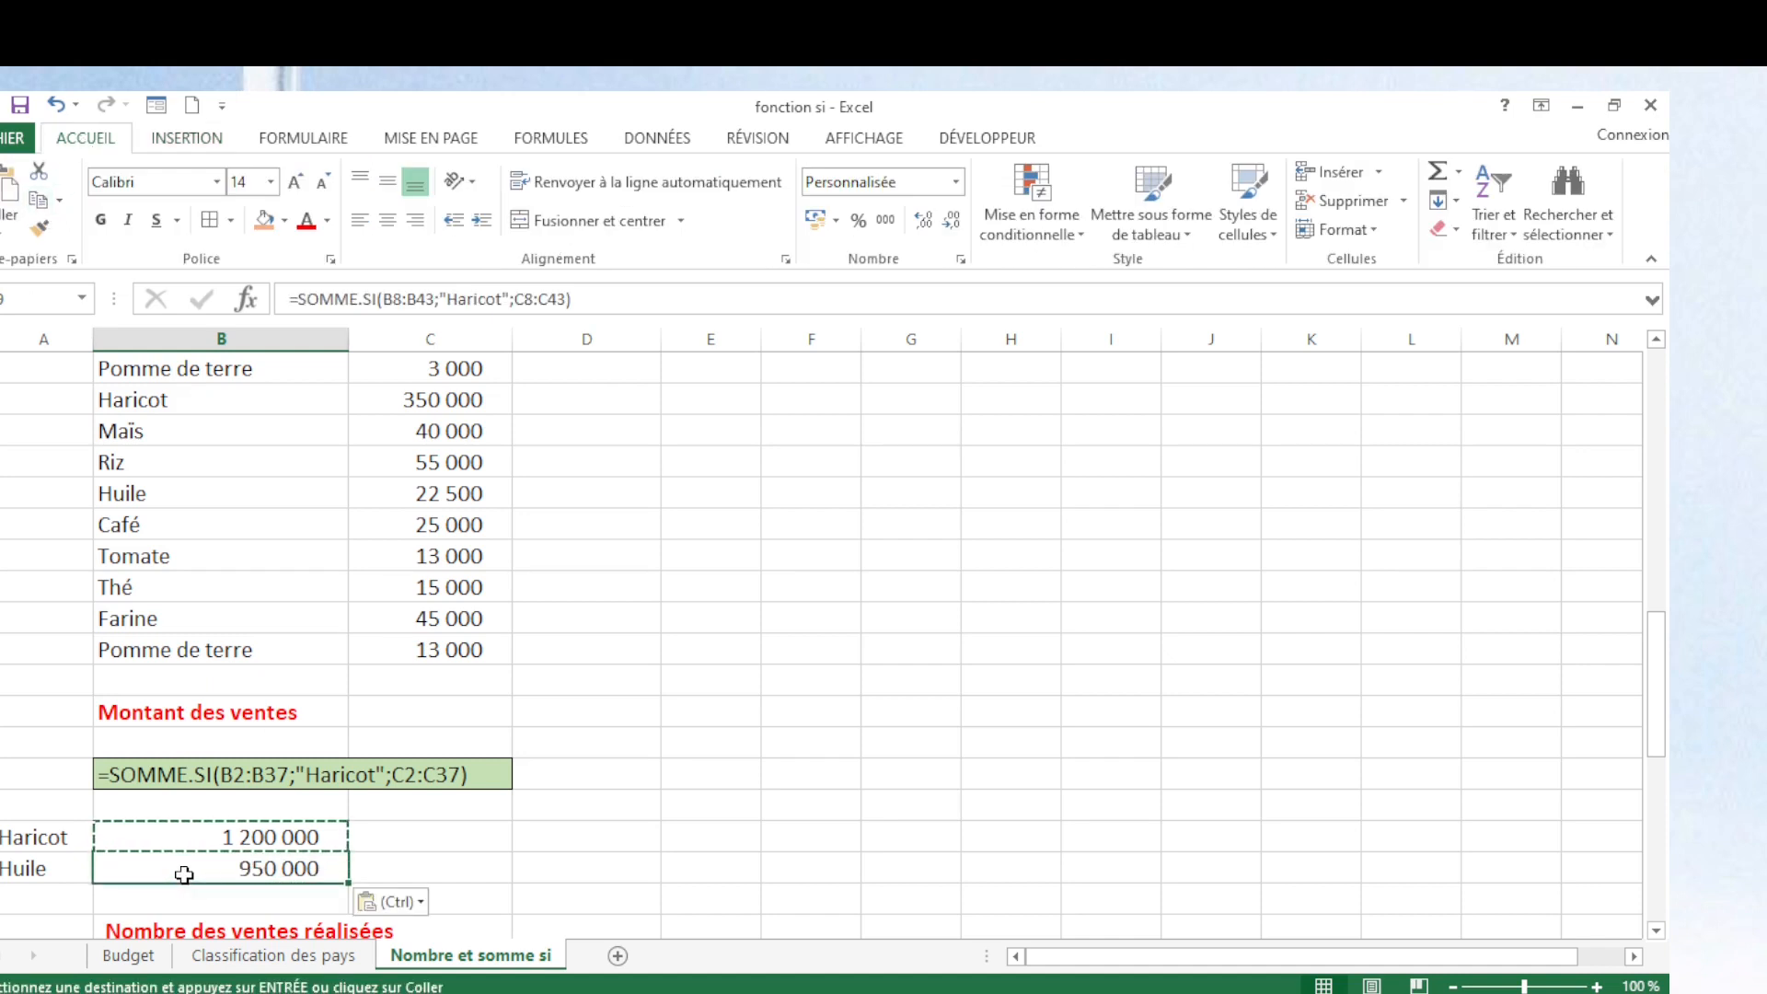
pyautogui.doubleClick(185, 874)
pyautogui.press('Escape')
# Start a SOMME.SI formula in the Huile amount cell with the article range B7:B42 as its plage.
pyautogui.write('=somme')
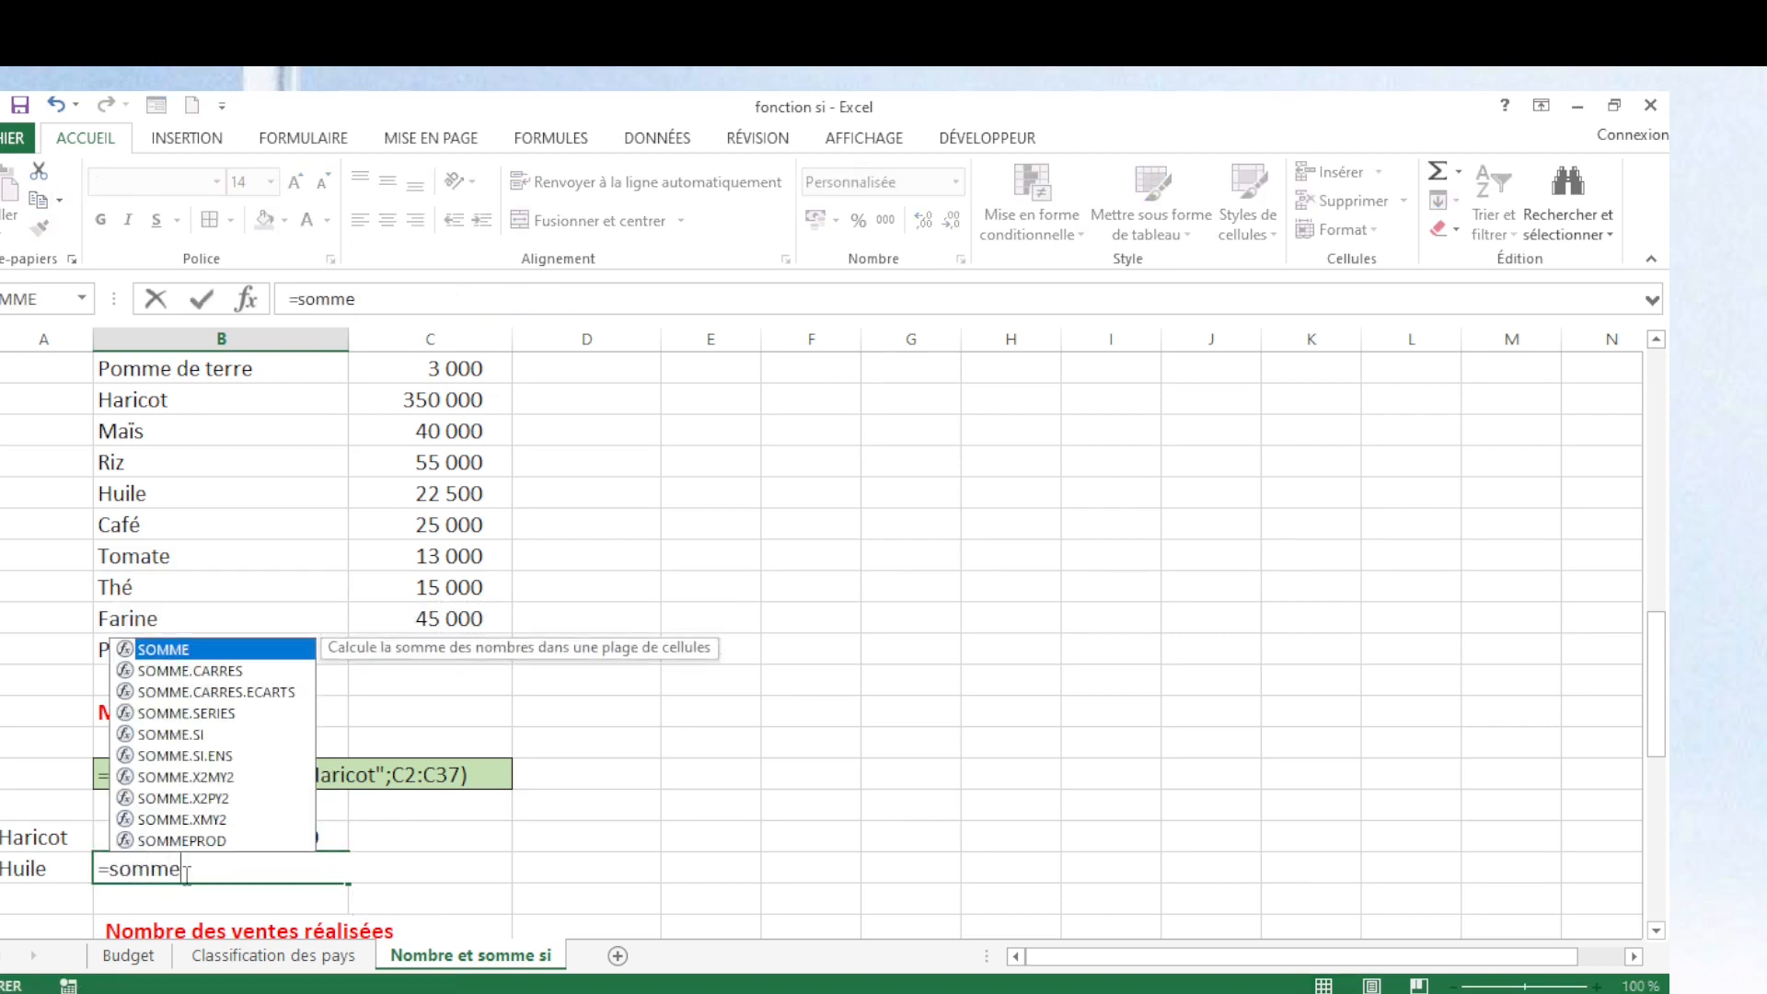
pyautogui.write('.s')
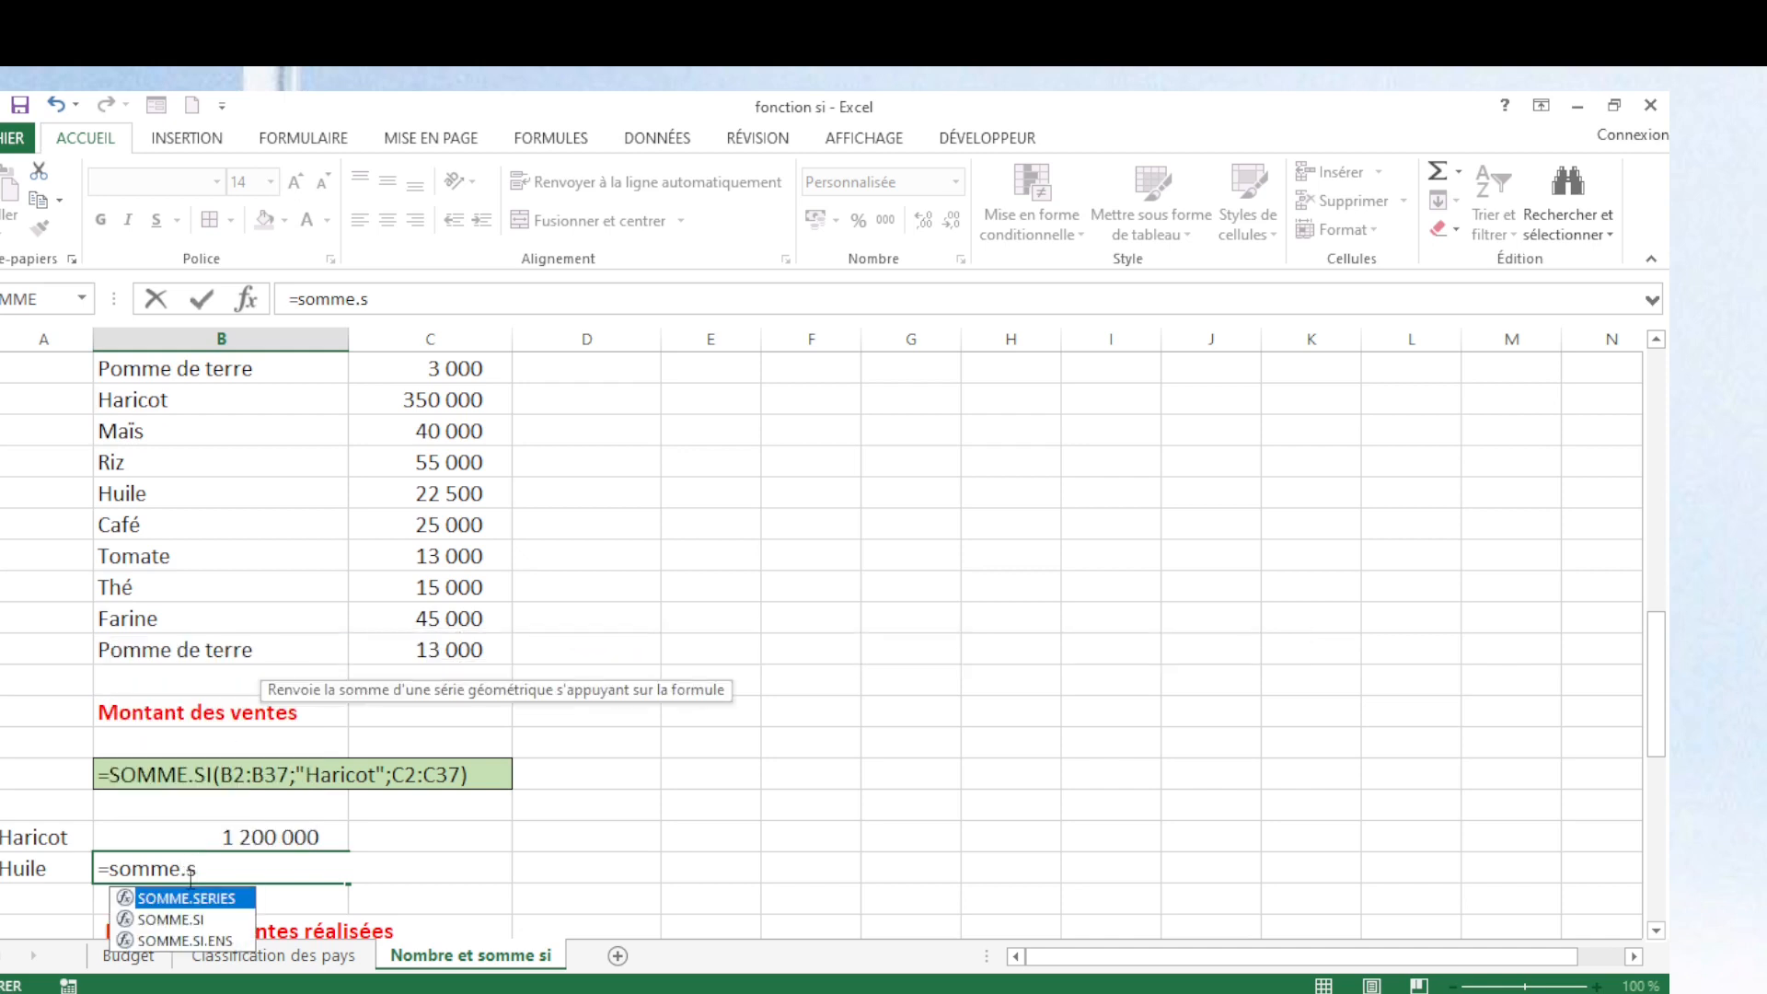
pyautogui.doubleClick(174, 918)
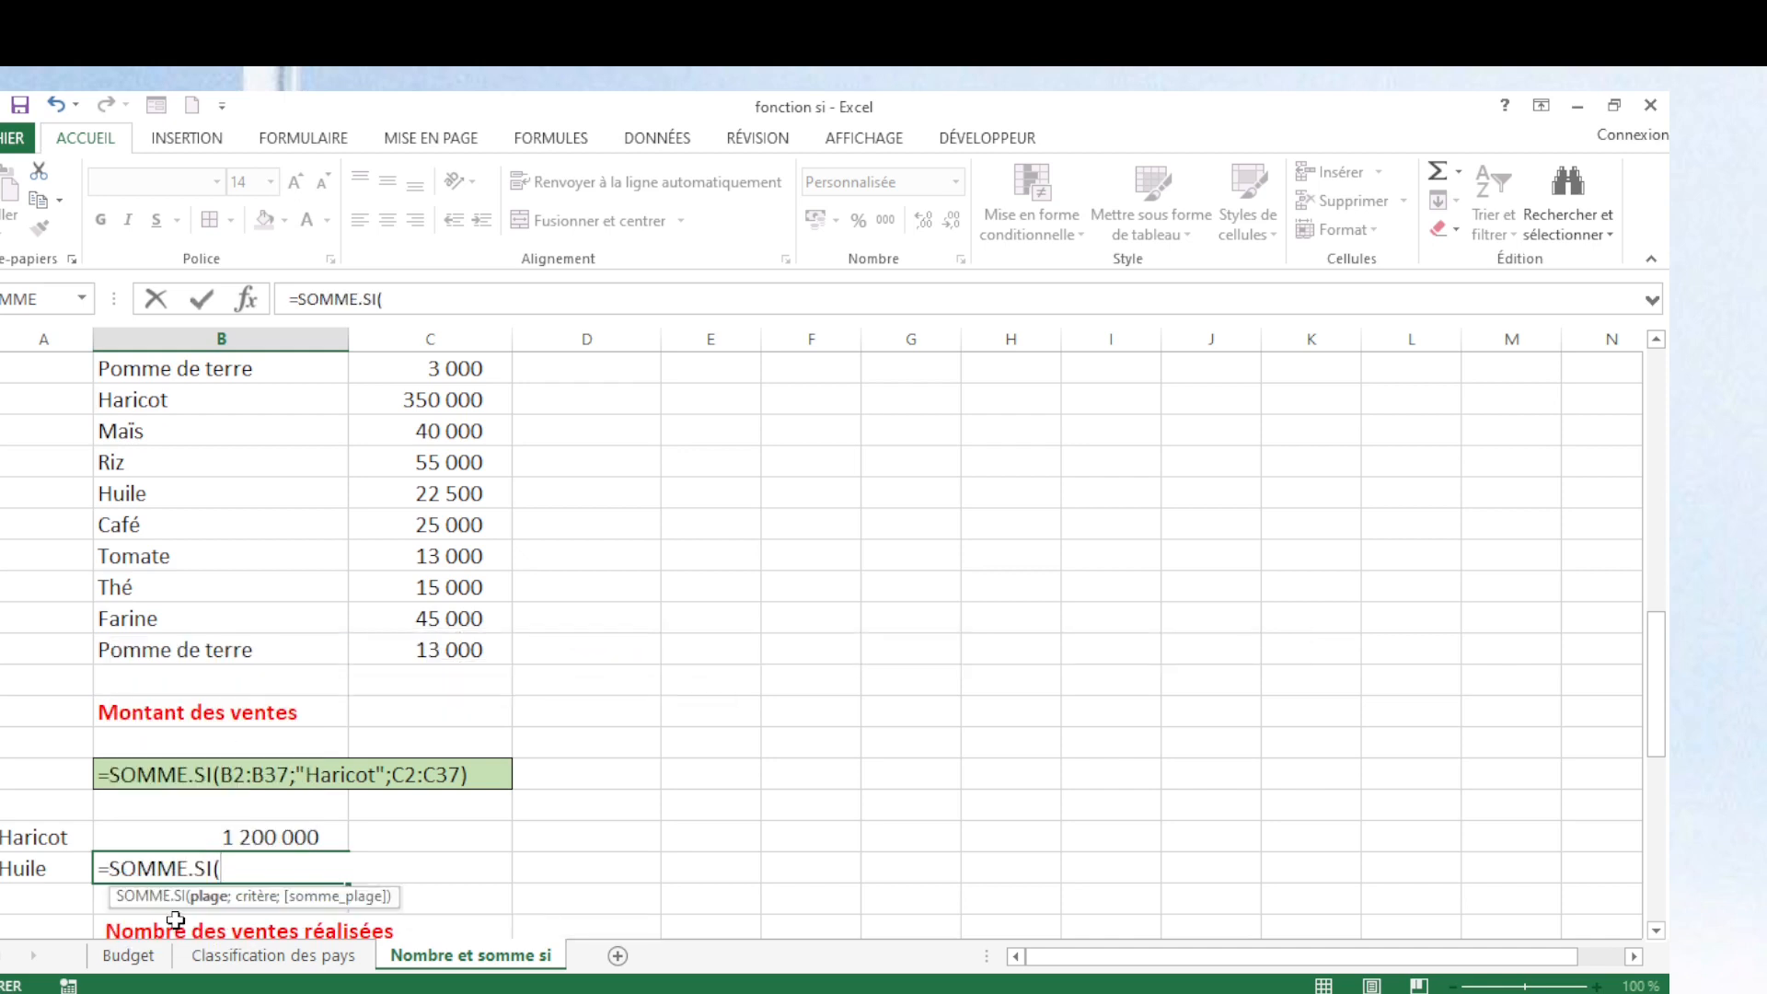
pyautogui.moveTo(1662, 731); pyautogui.dragTo(1656, 428)
pyautogui.click(188, 555)
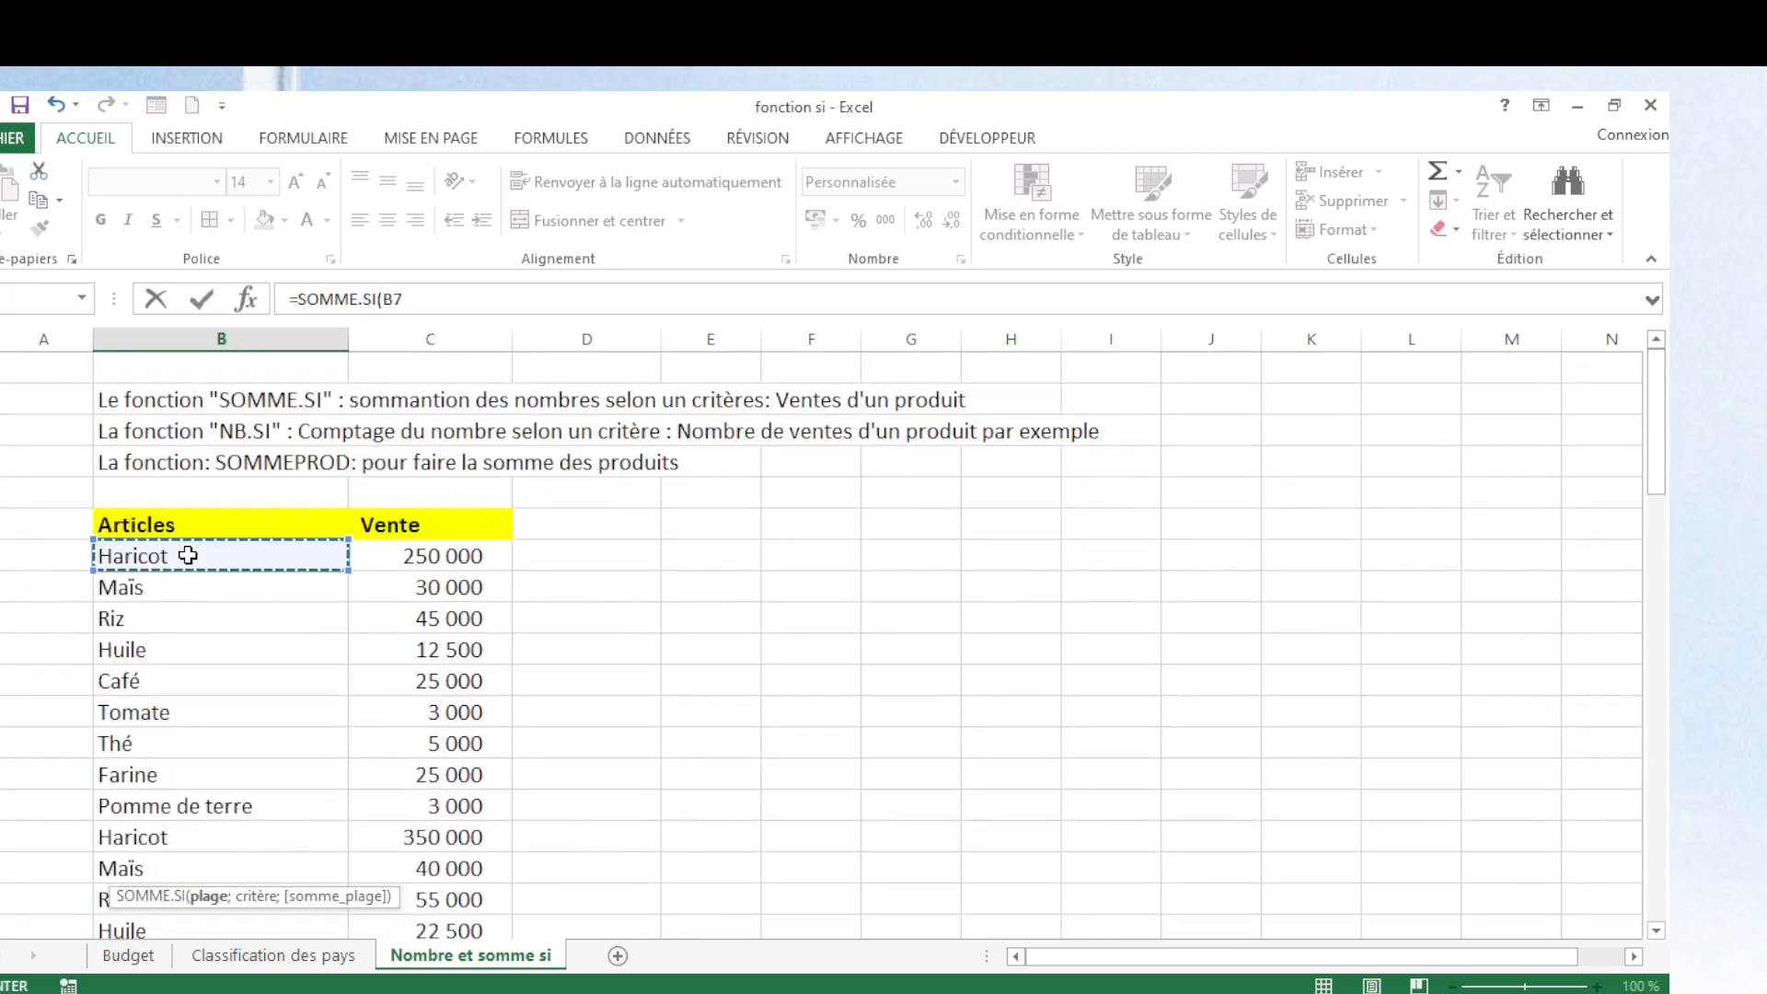
pyautogui.moveTo(187, 555)
pyautogui.mouseDown()
pyautogui.moveTo(345, 598)
pyautogui.moveTo(346, 916)
pyautogui.moveTo(188, 555)
pyautogui.mouseUp()
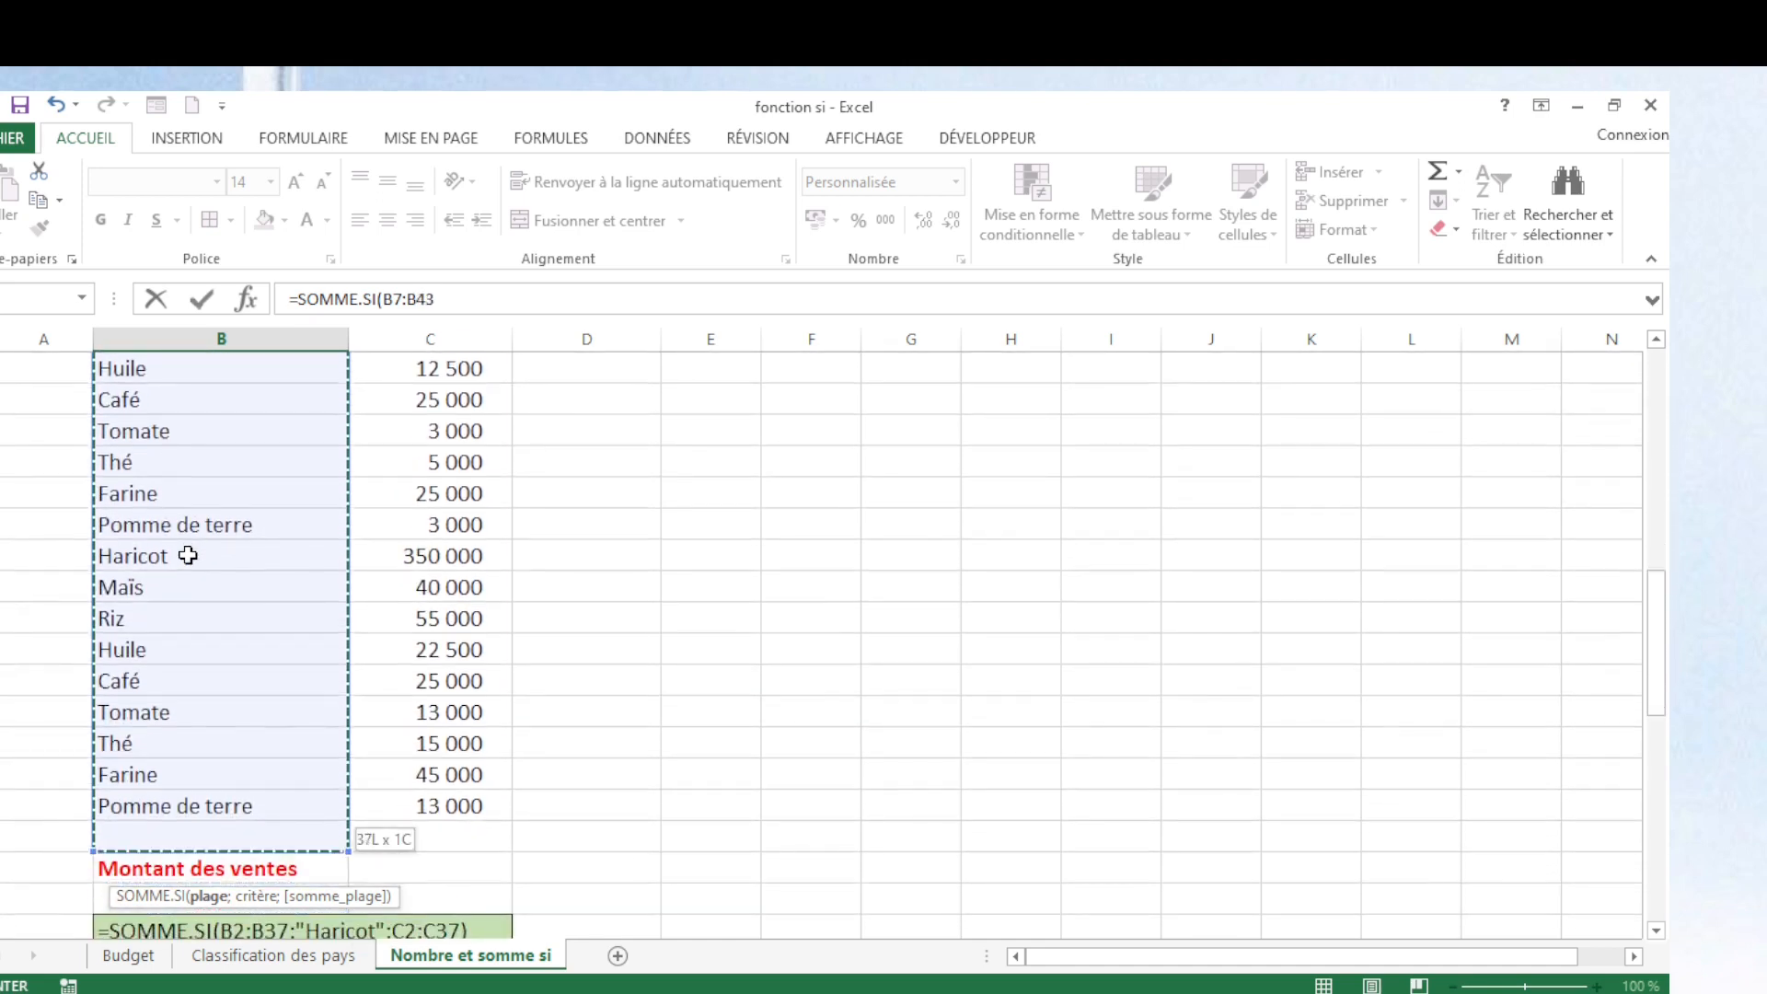
pyautogui.hotkey('shift', 'Up')
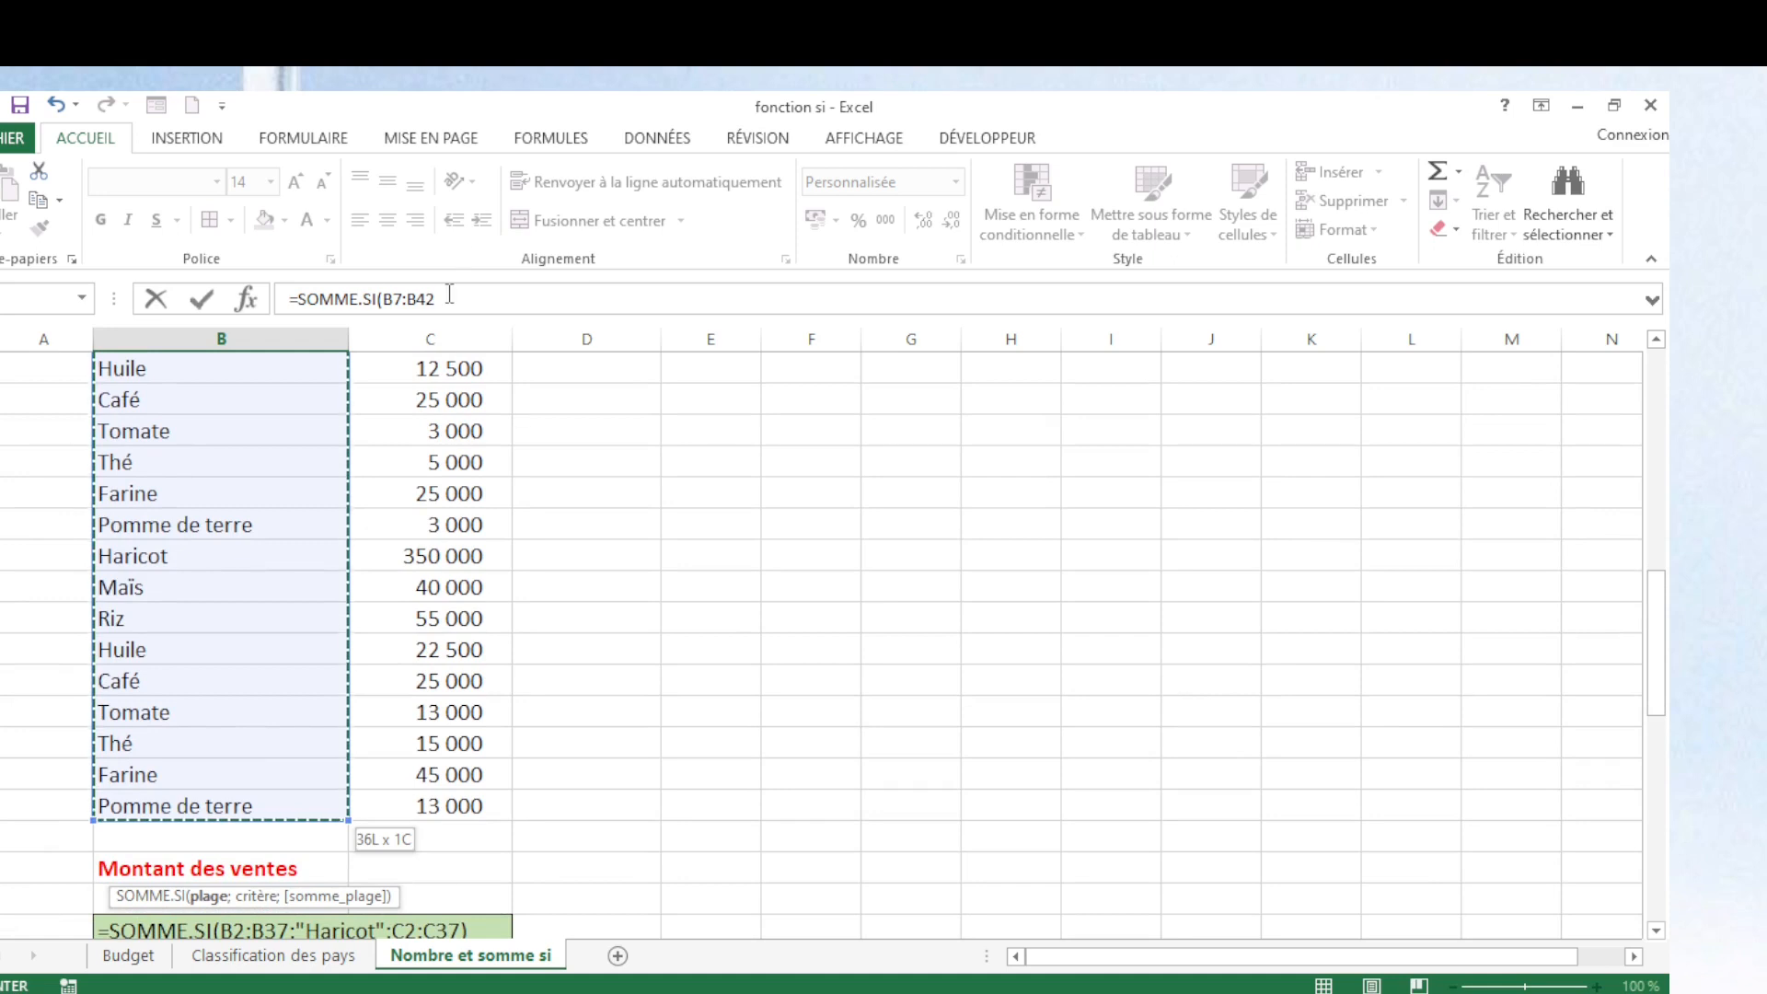
# Add "Huile" as the criterion of the SOMME.SI formula, using semicolons as separators.
pyautogui.write(';')
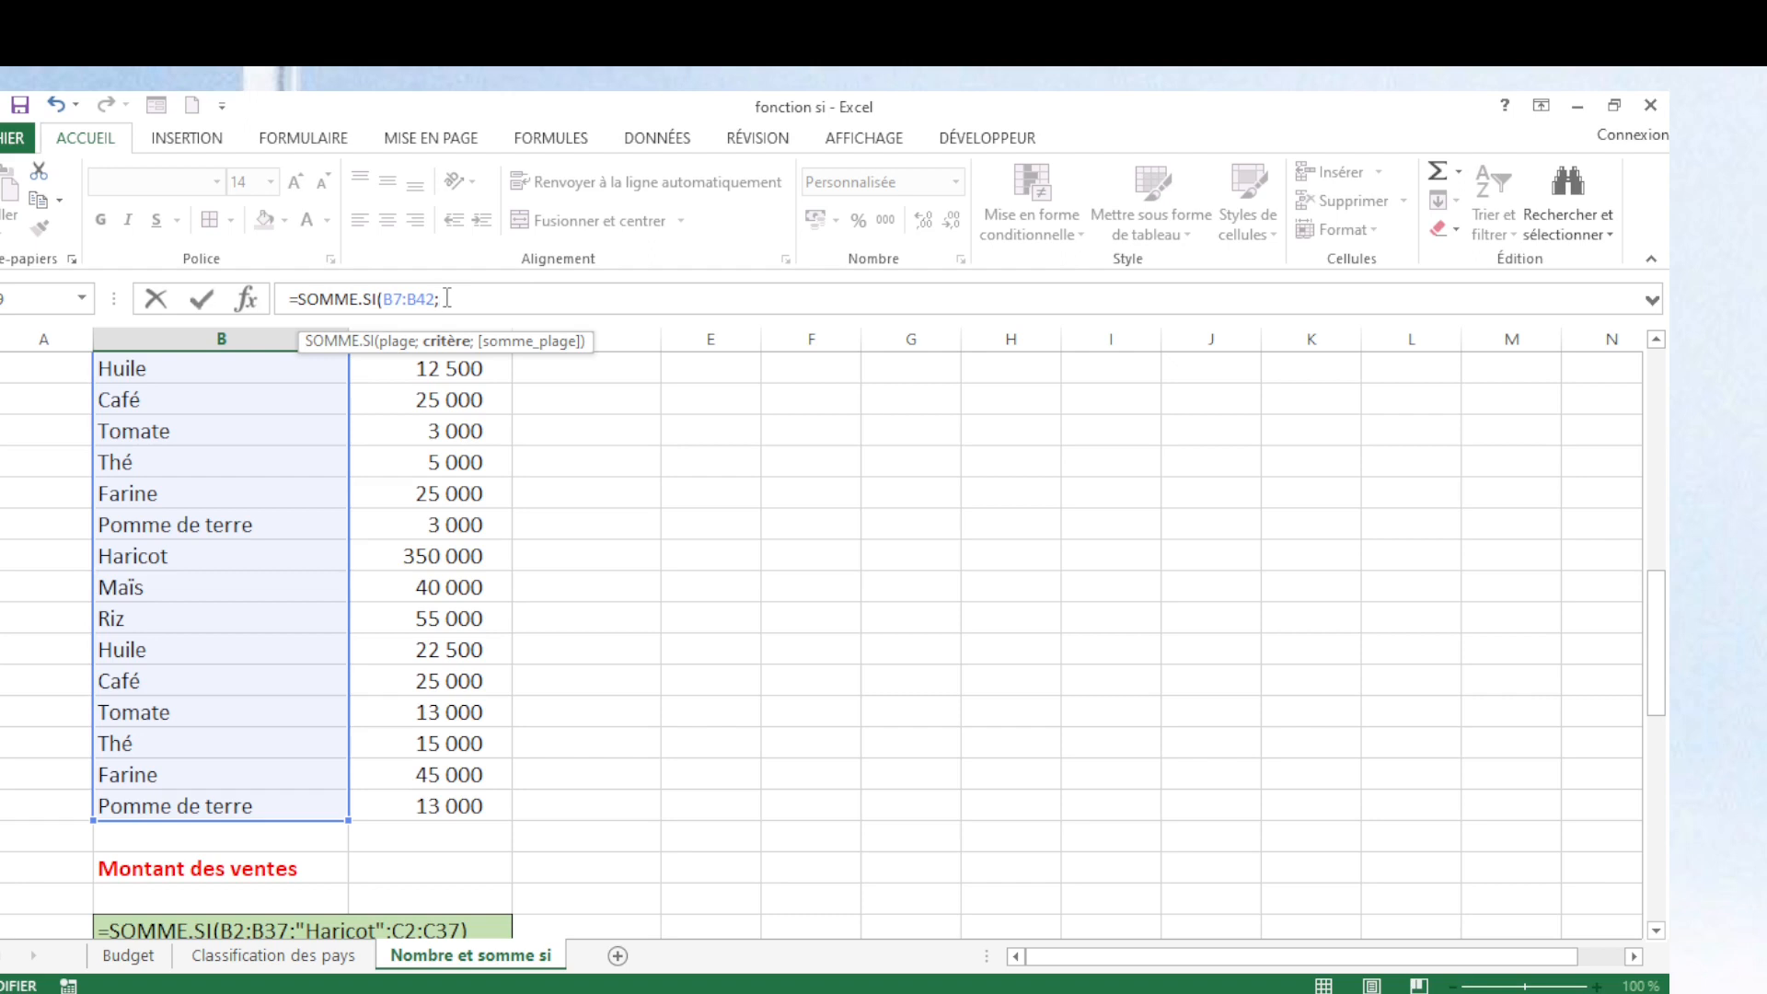
pyautogui.write('"')
pyautogui.moveTo(1653, 615); pyautogui.dragTo(1672, 709)
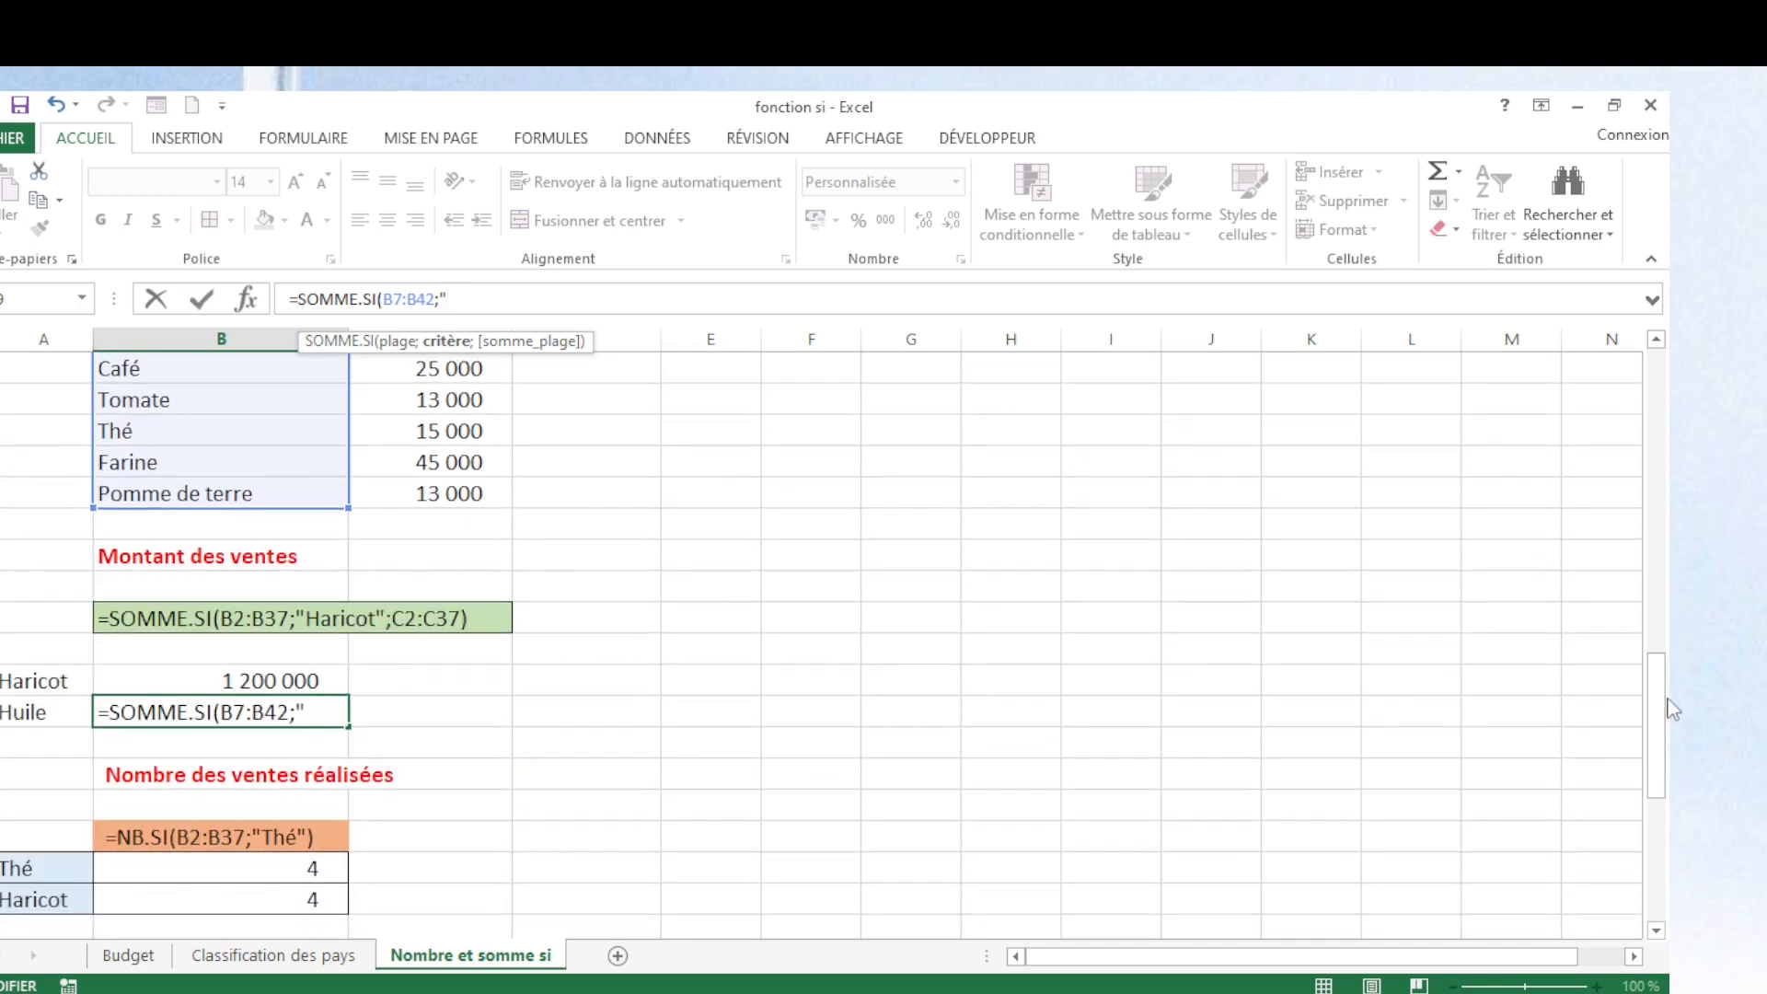
pyautogui.write('Huile";')
# Set the Vente column values as the sum range and complete the Huile SOMME.SI formula.
pyautogui.moveTo(1656, 732); pyautogui.dragTo(1647, 442)
pyautogui.moveTo(433, 494)
pyautogui.mouseDown()
pyautogui.moveTo(433, 925)
pyautogui.moveTo(431, 494)
pyautogui.mouseUp()
pyautogui.press('Return')
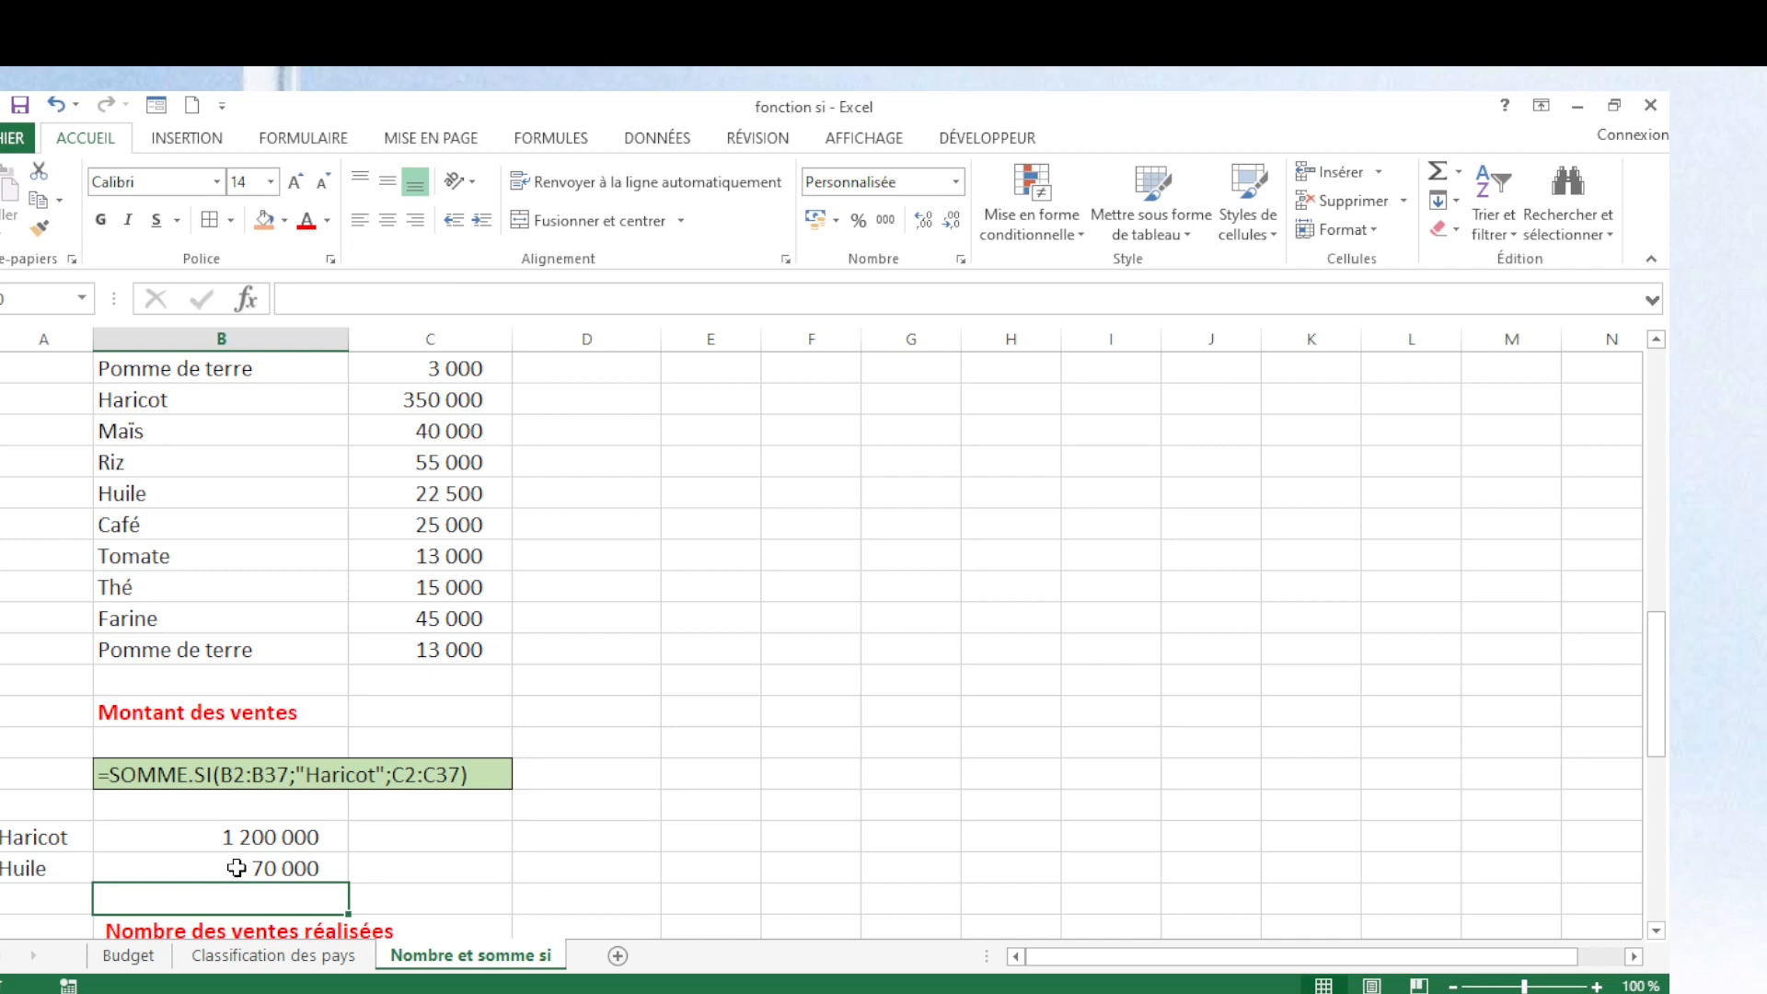
# Examine the "Nombre des ventes réalisées" section, including the Thé count formula and the NB.SI syntax example above it.
pyautogui.press('Down')
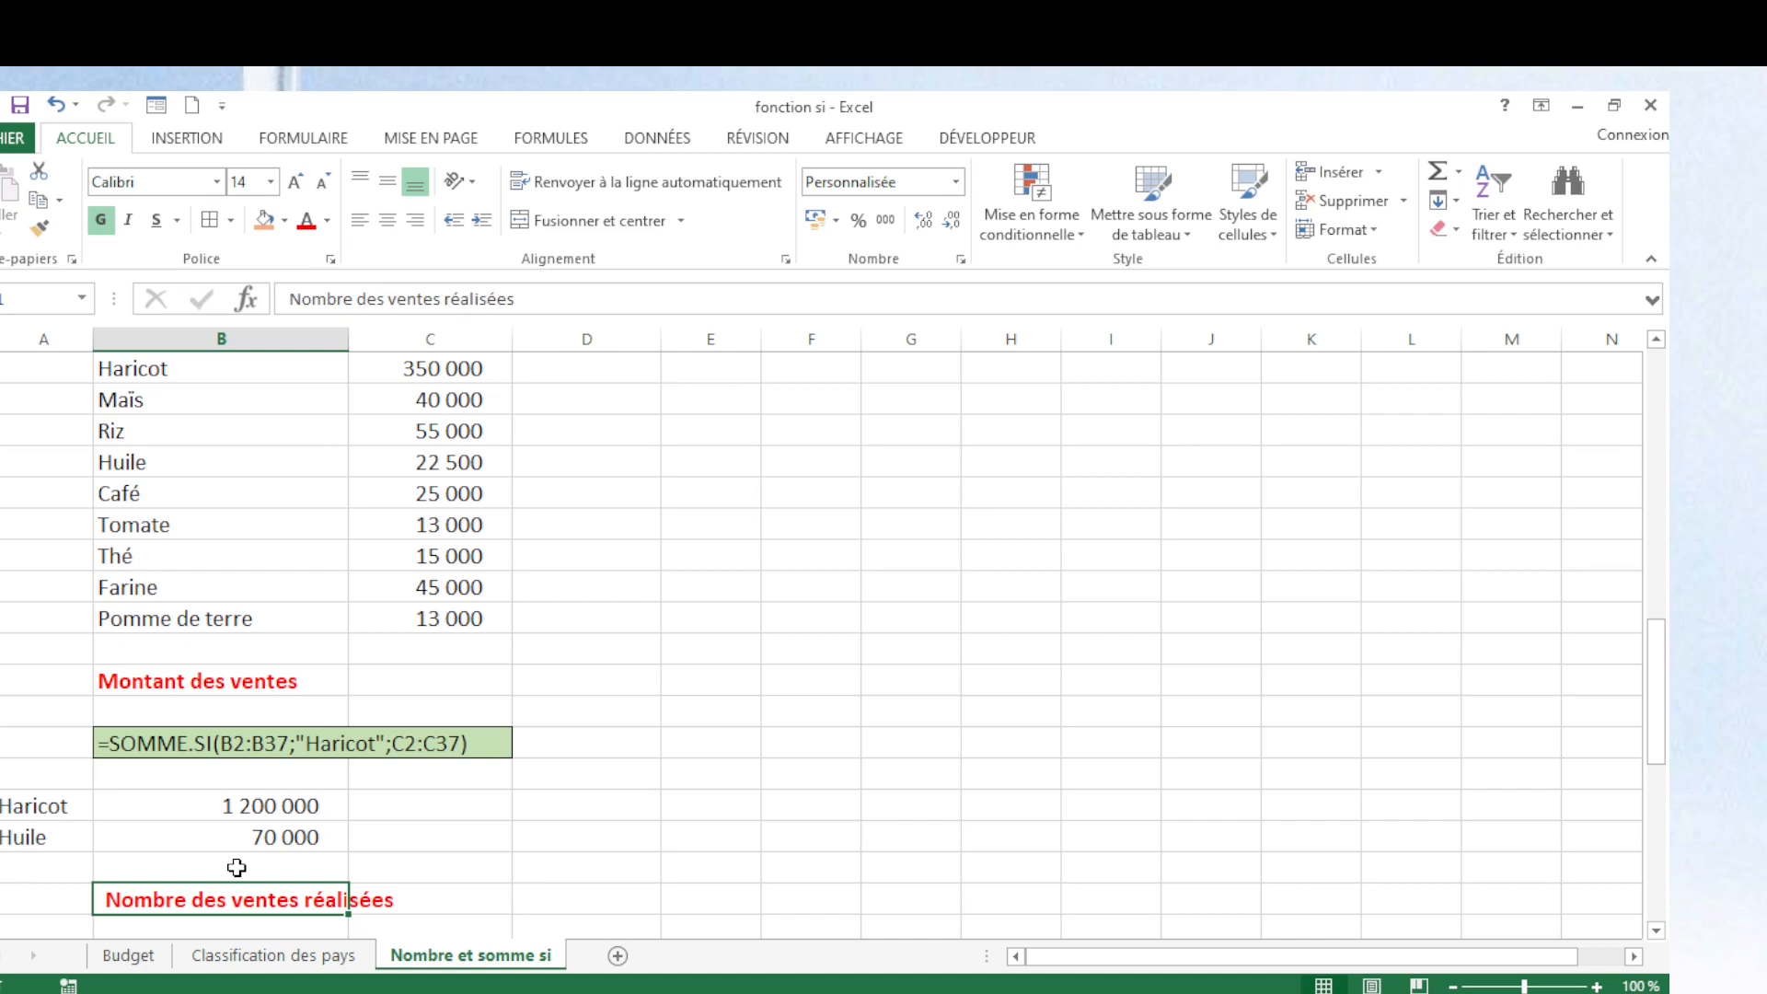
pyautogui.press('Down')
pyautogui.press('Down')
pyautogui.press('Down')
pyautogui.press('Down')
pyautogui.press('Down')
pyautogui.press('Down')
pyautogui.press('Down')
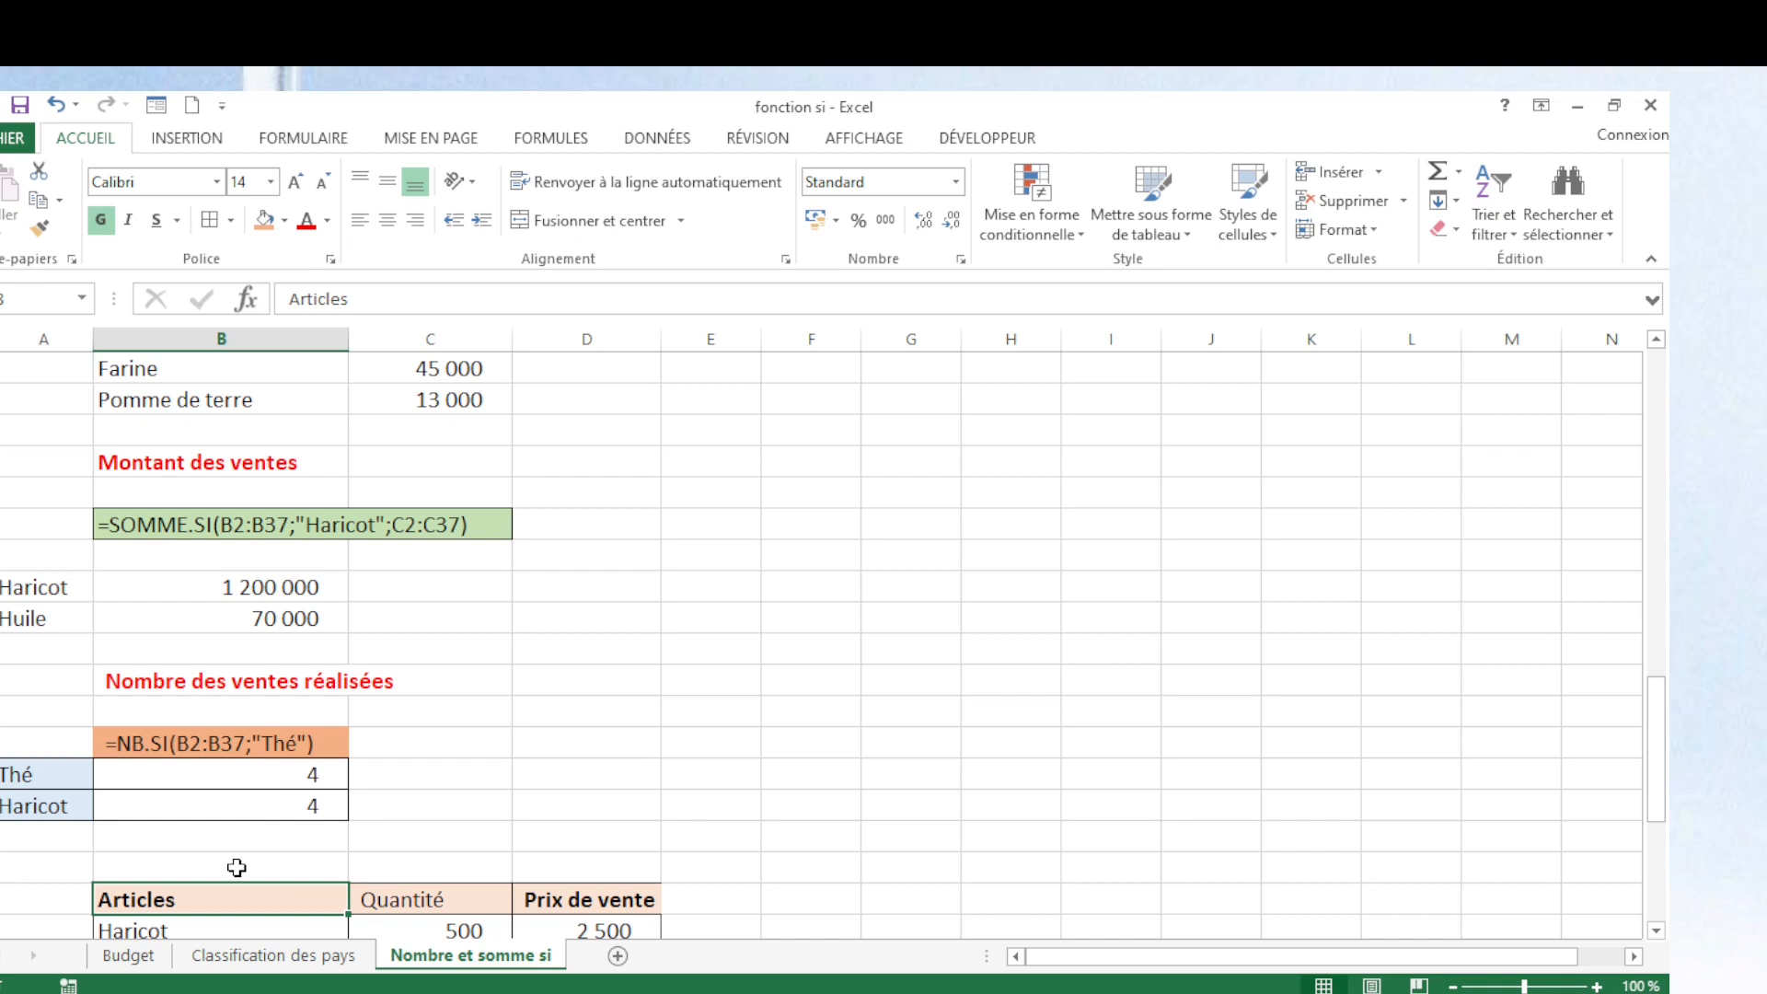
pyautogui.click(276, 778)
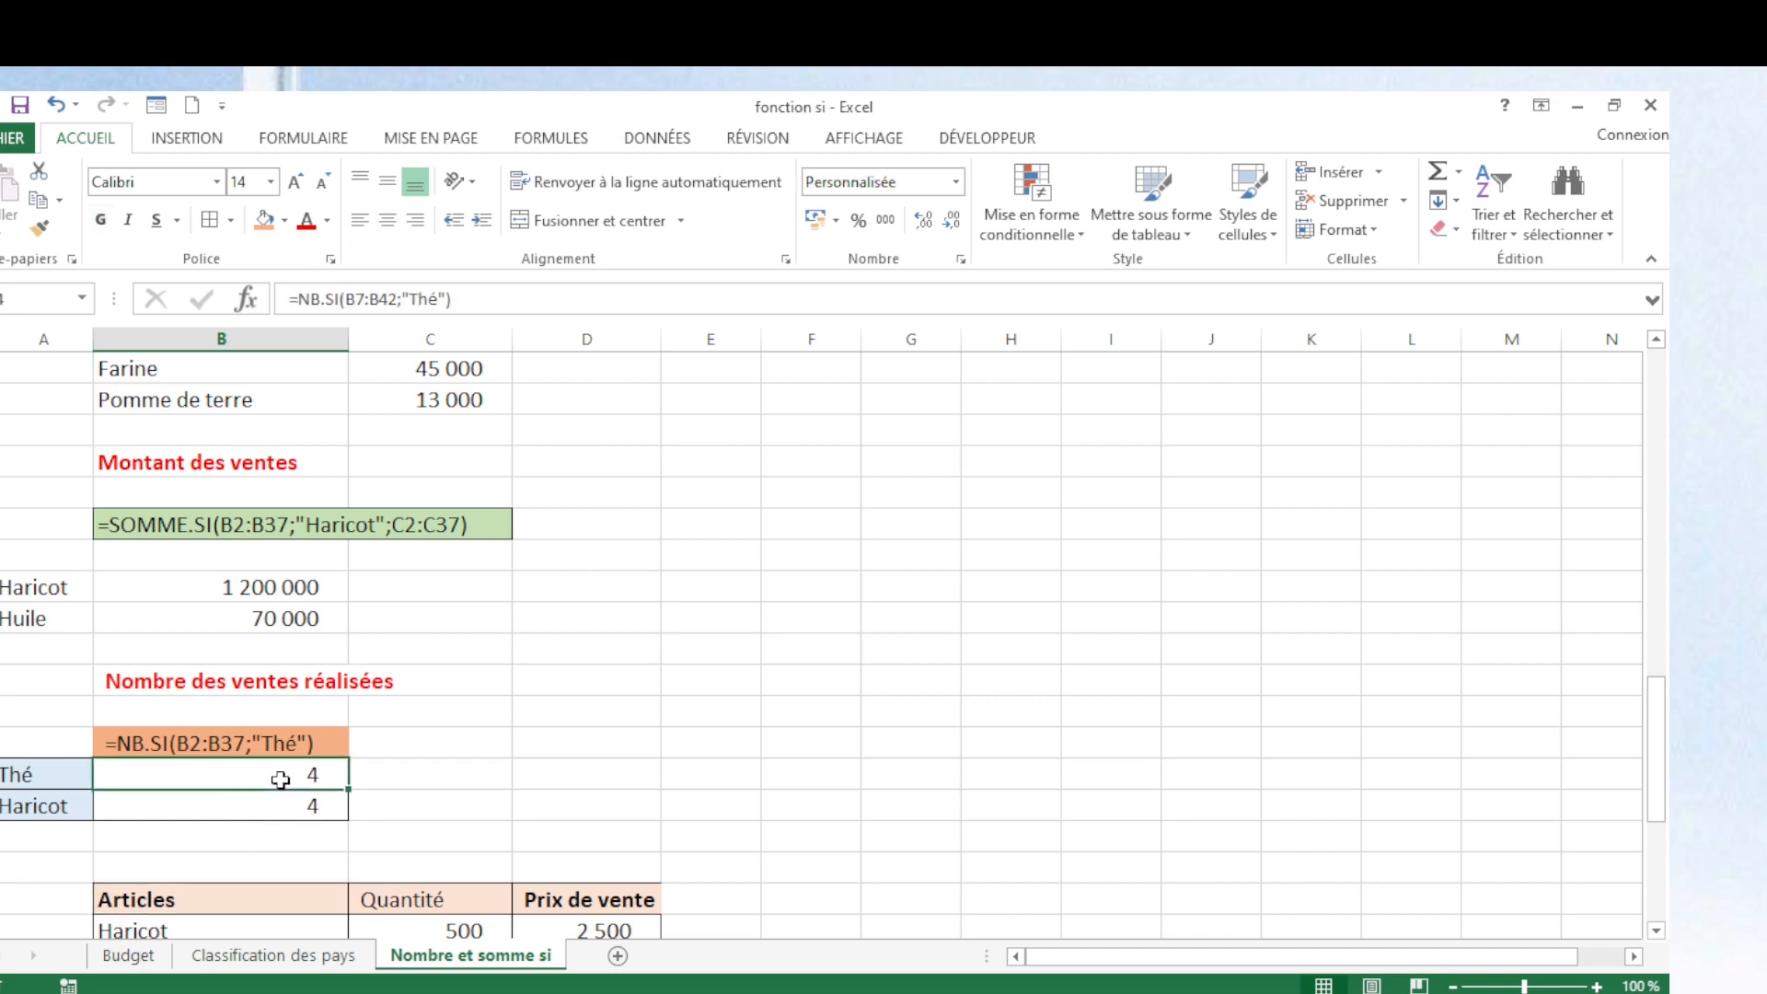
pyautogui.click(152, 745)
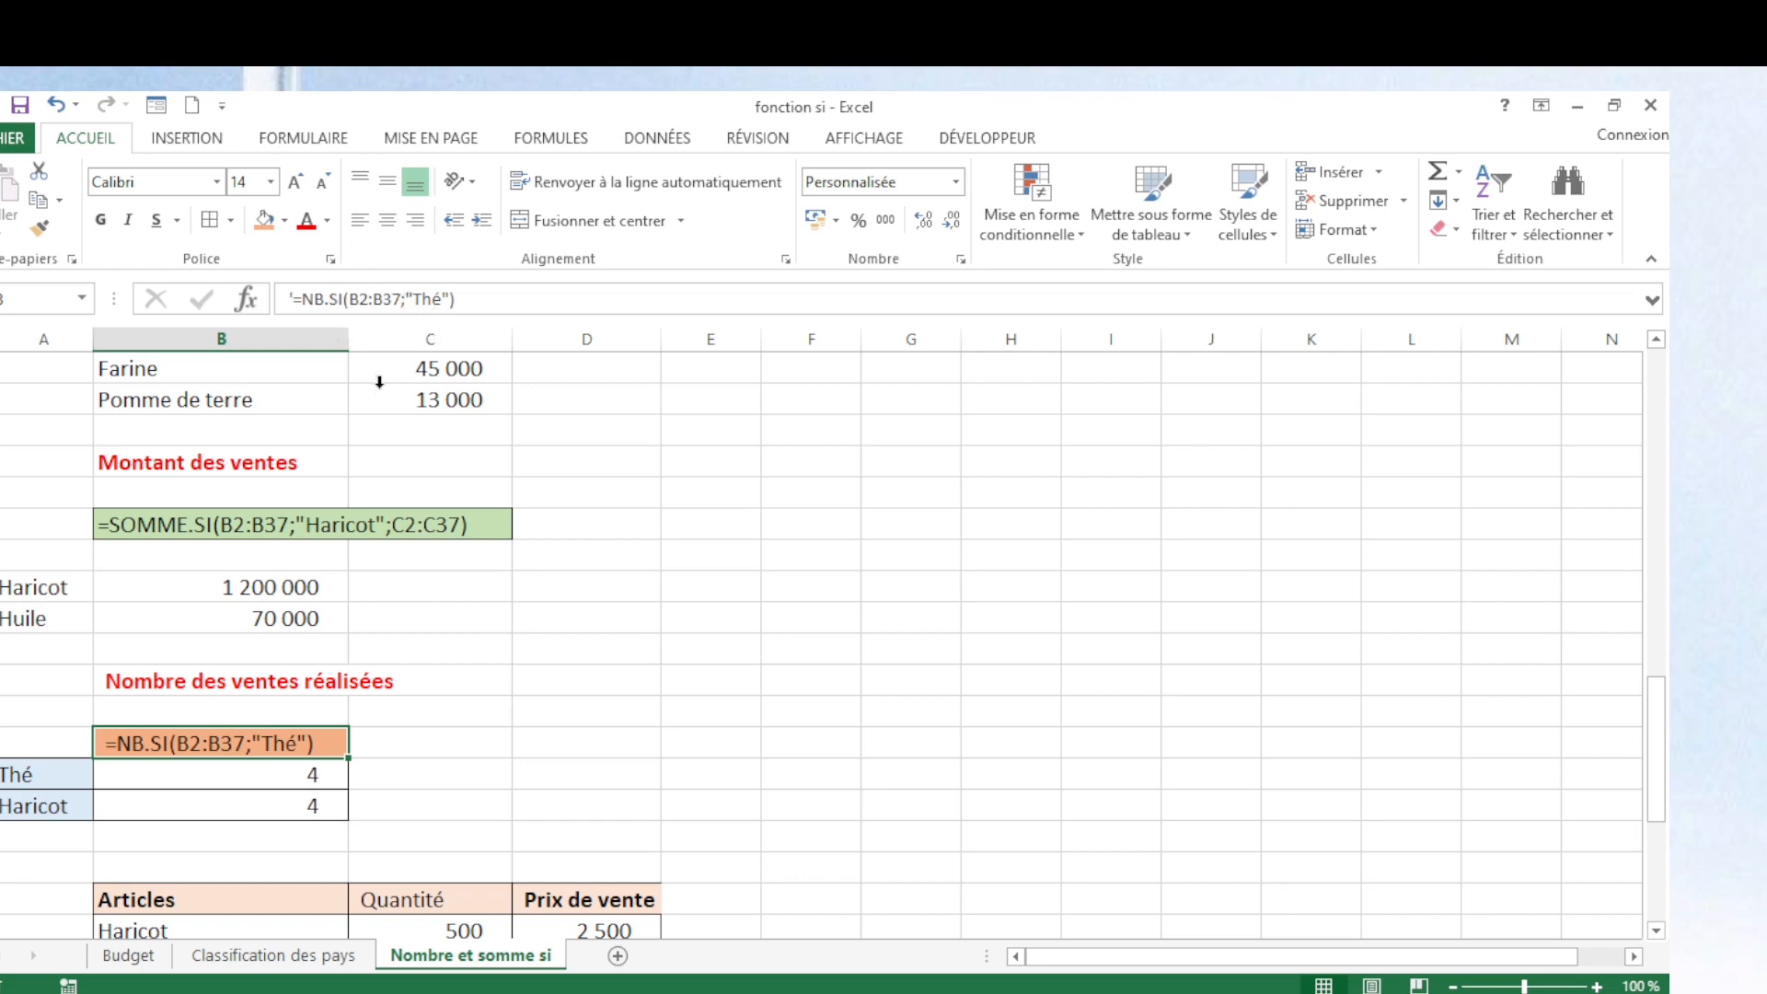
# Start an NB.SI formula in the Thé count cell with the article range B7:B42 as its plage.
pyautogui.doubleClick(291, 781)
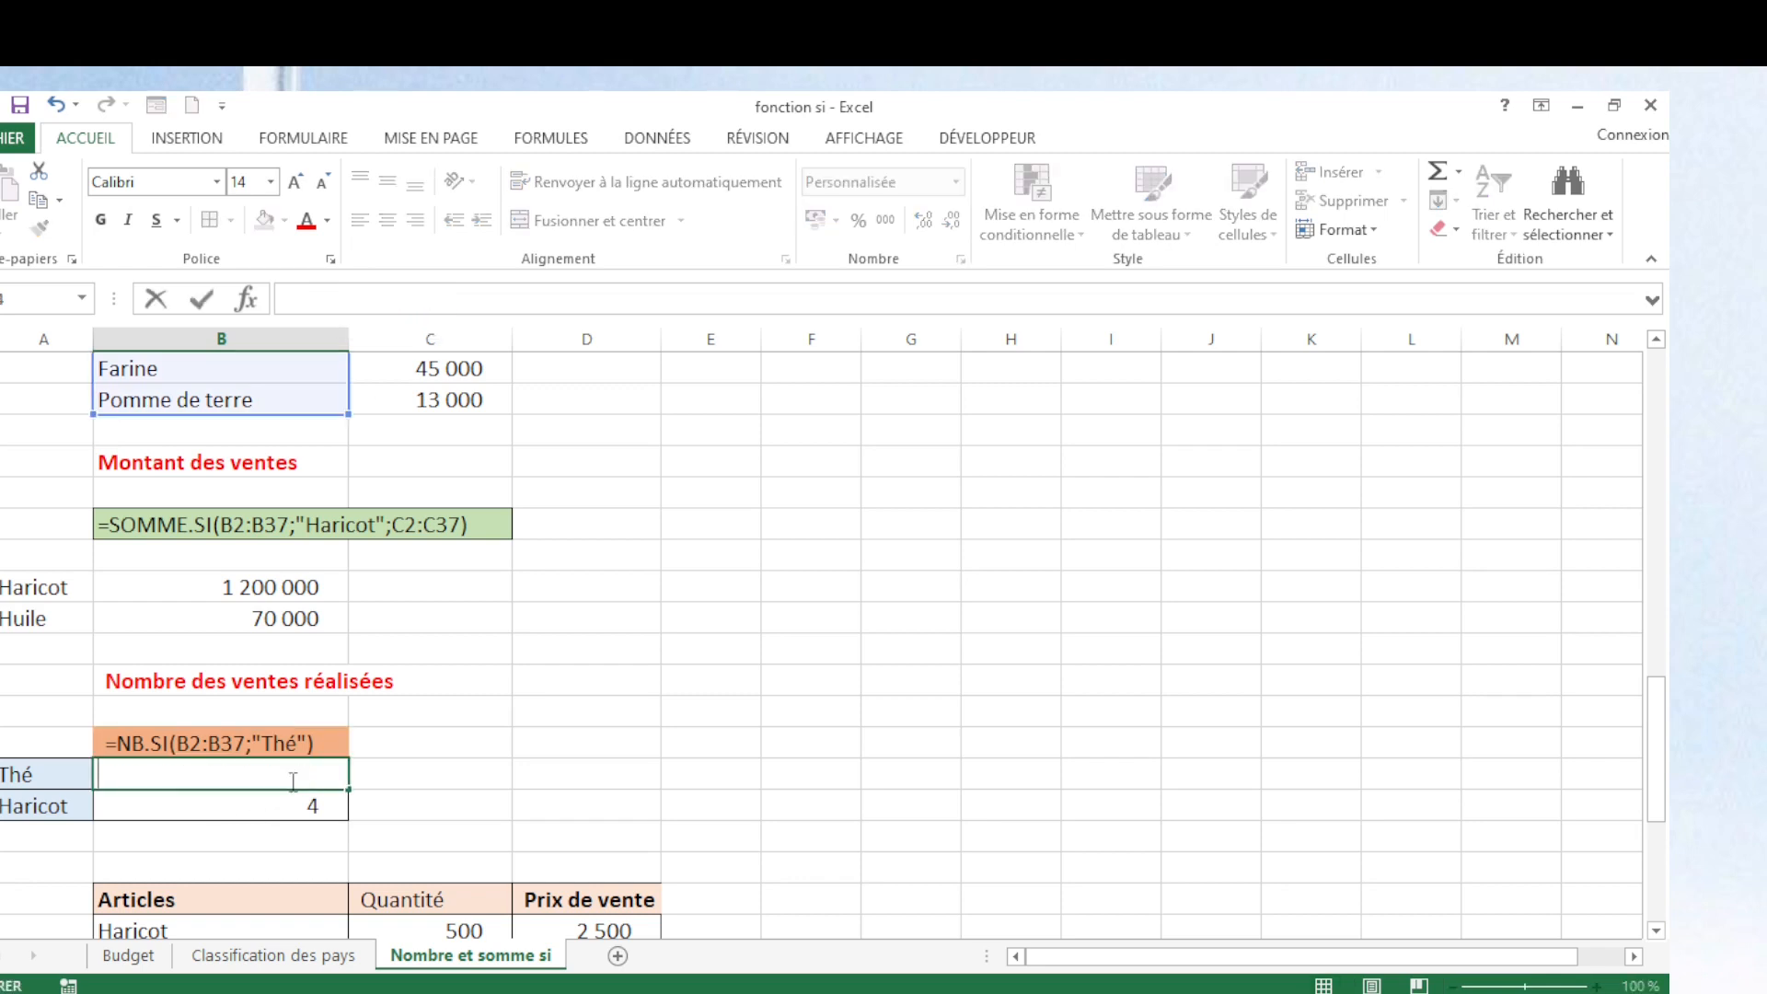
pyautogui.write('=')
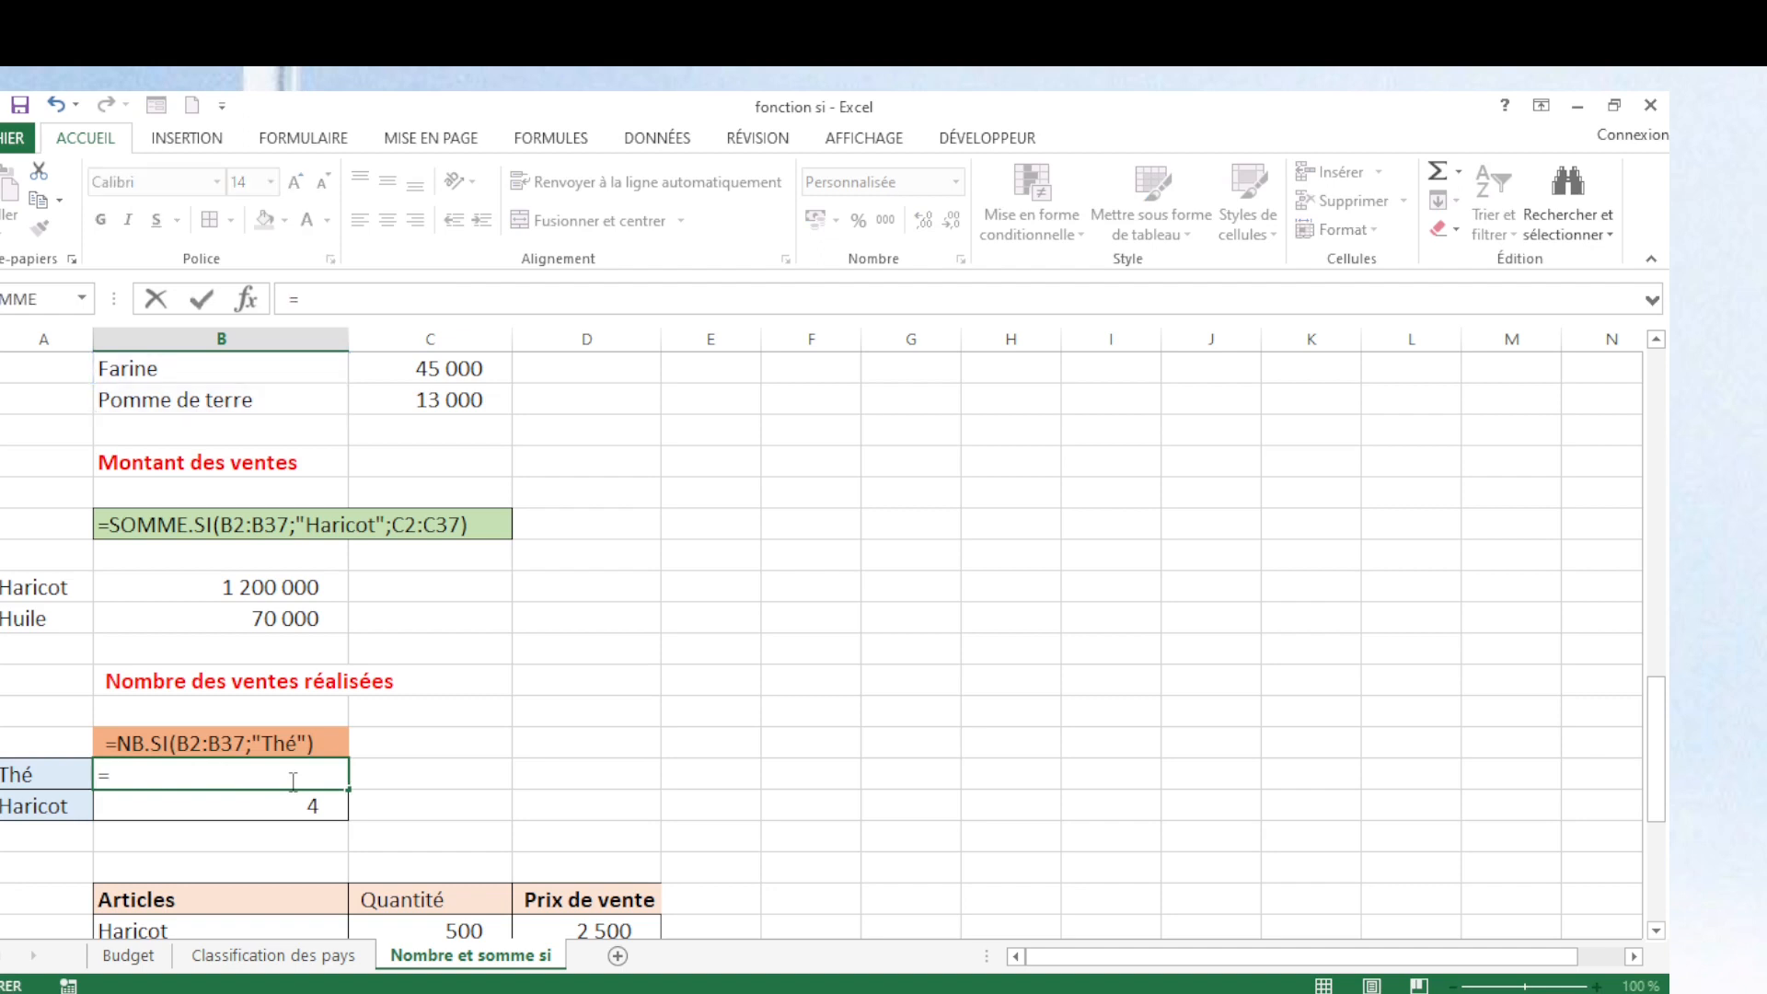
pyautogui.write('NB')
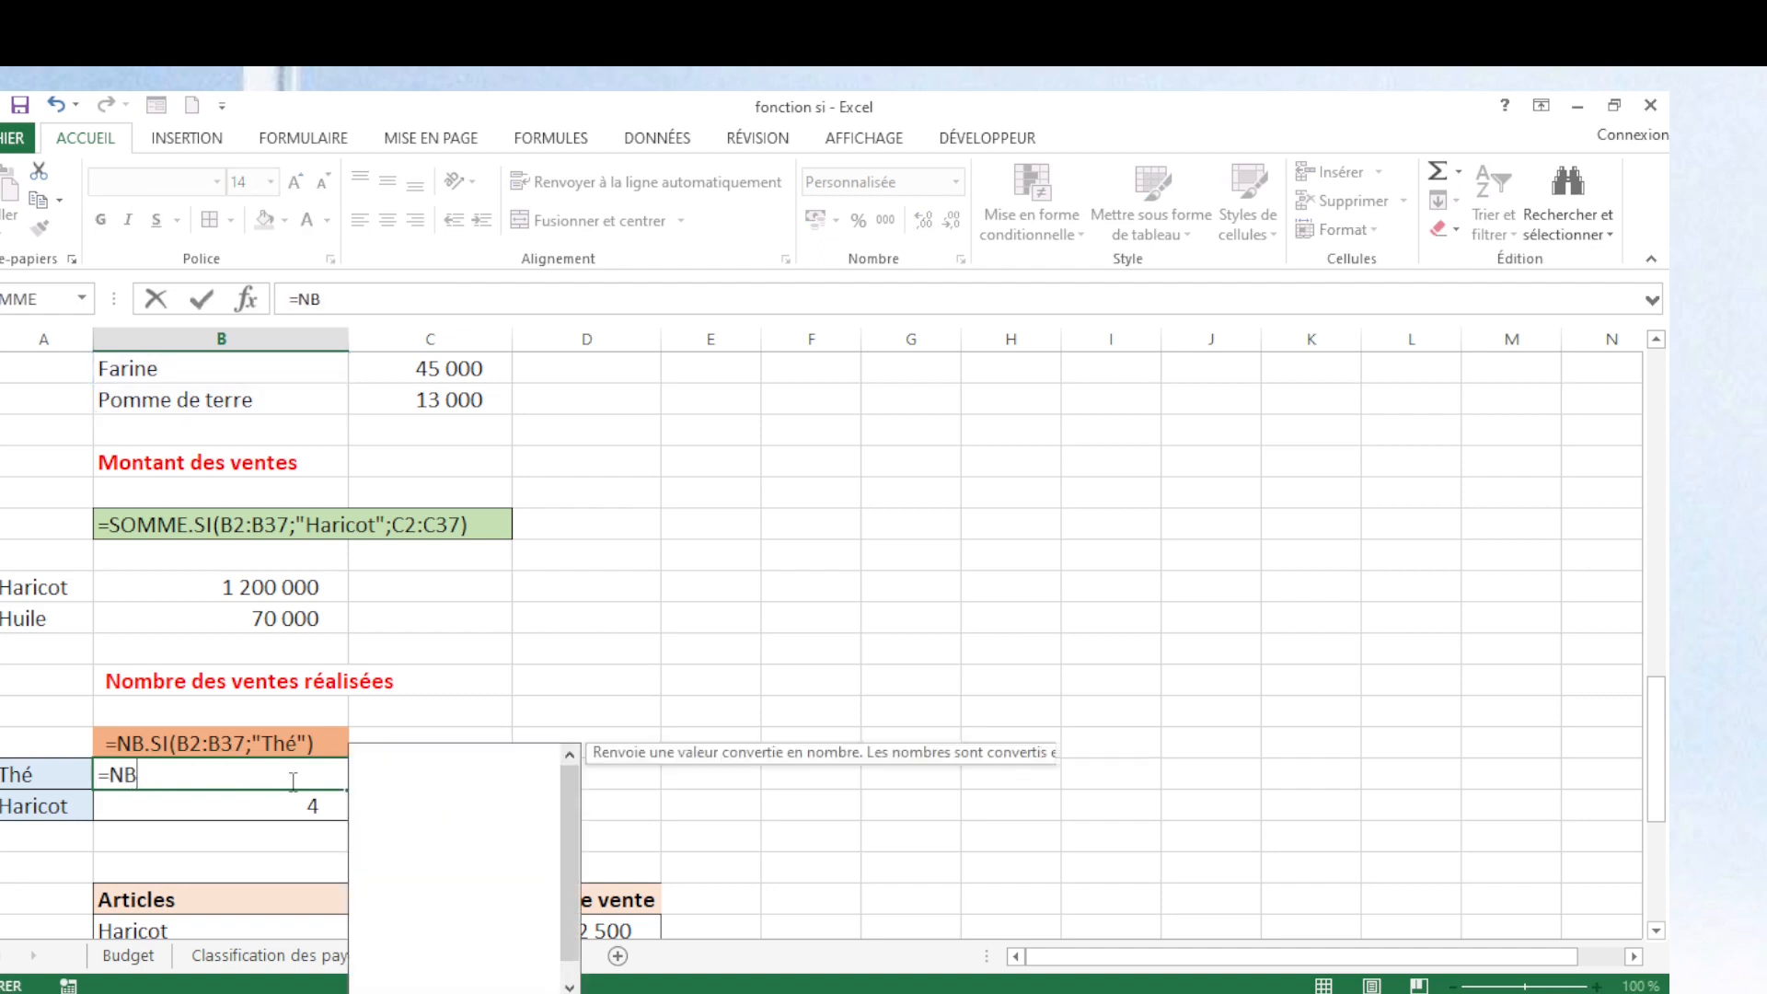
pyautogui.write('.')
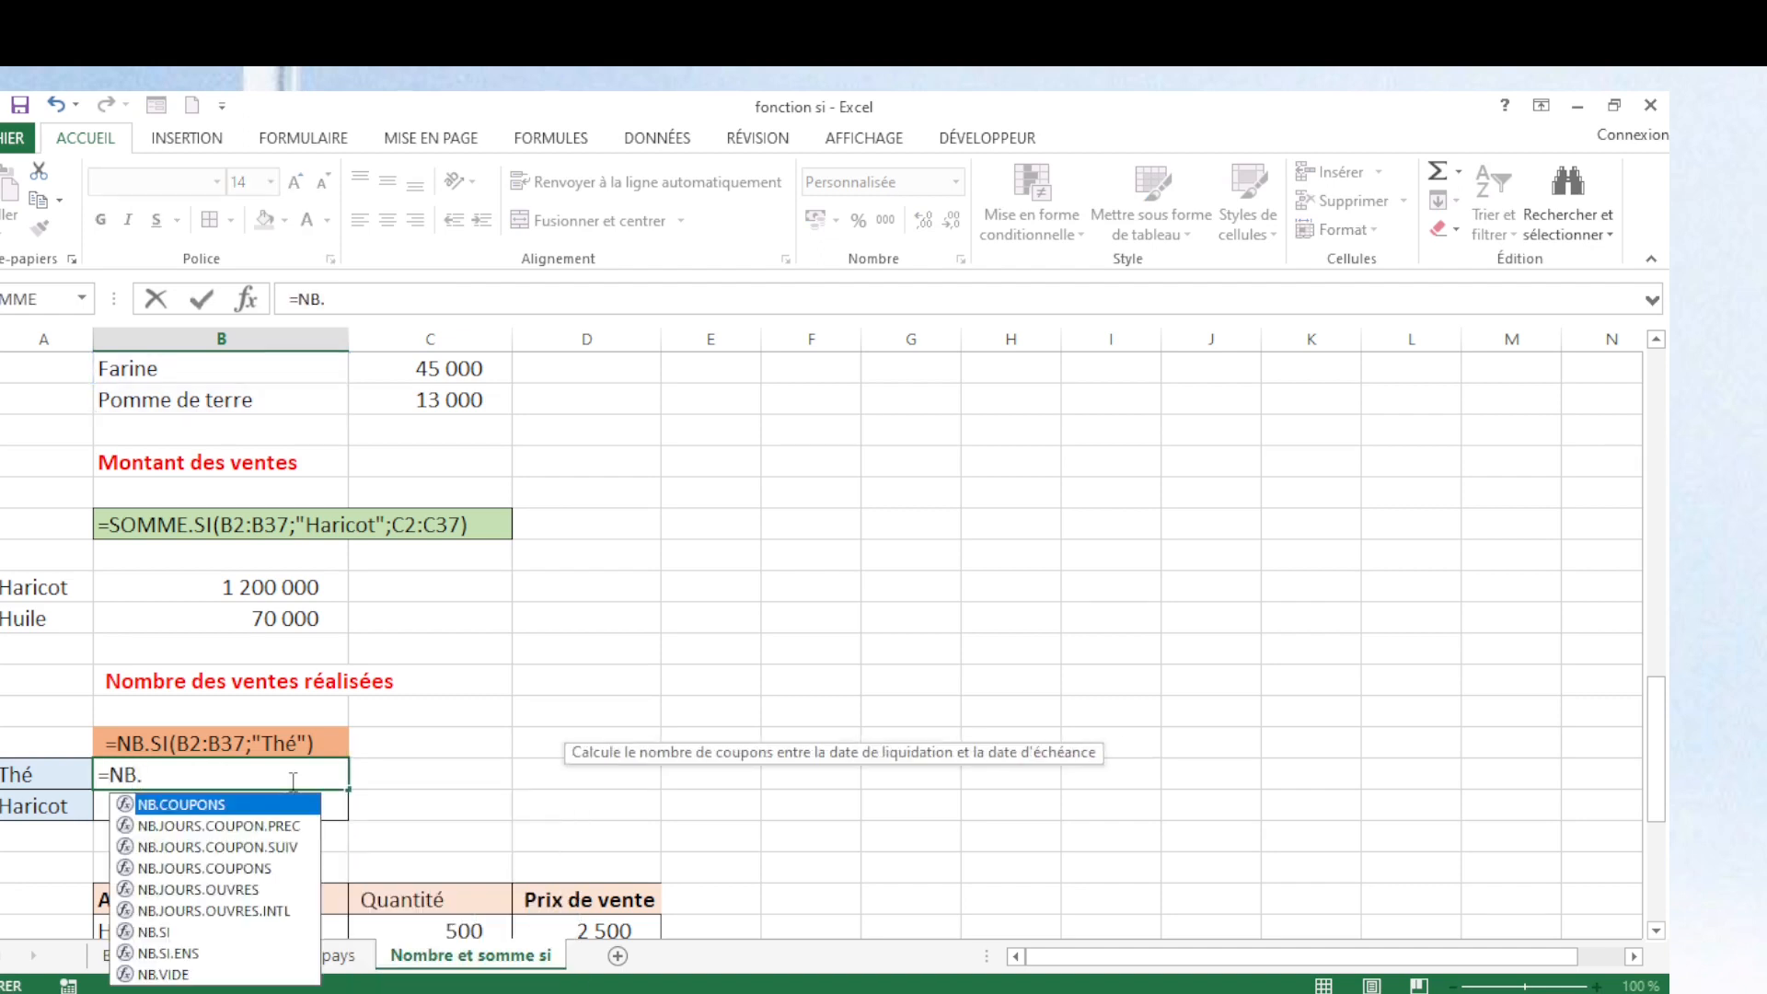
pyautogui.write('SI')
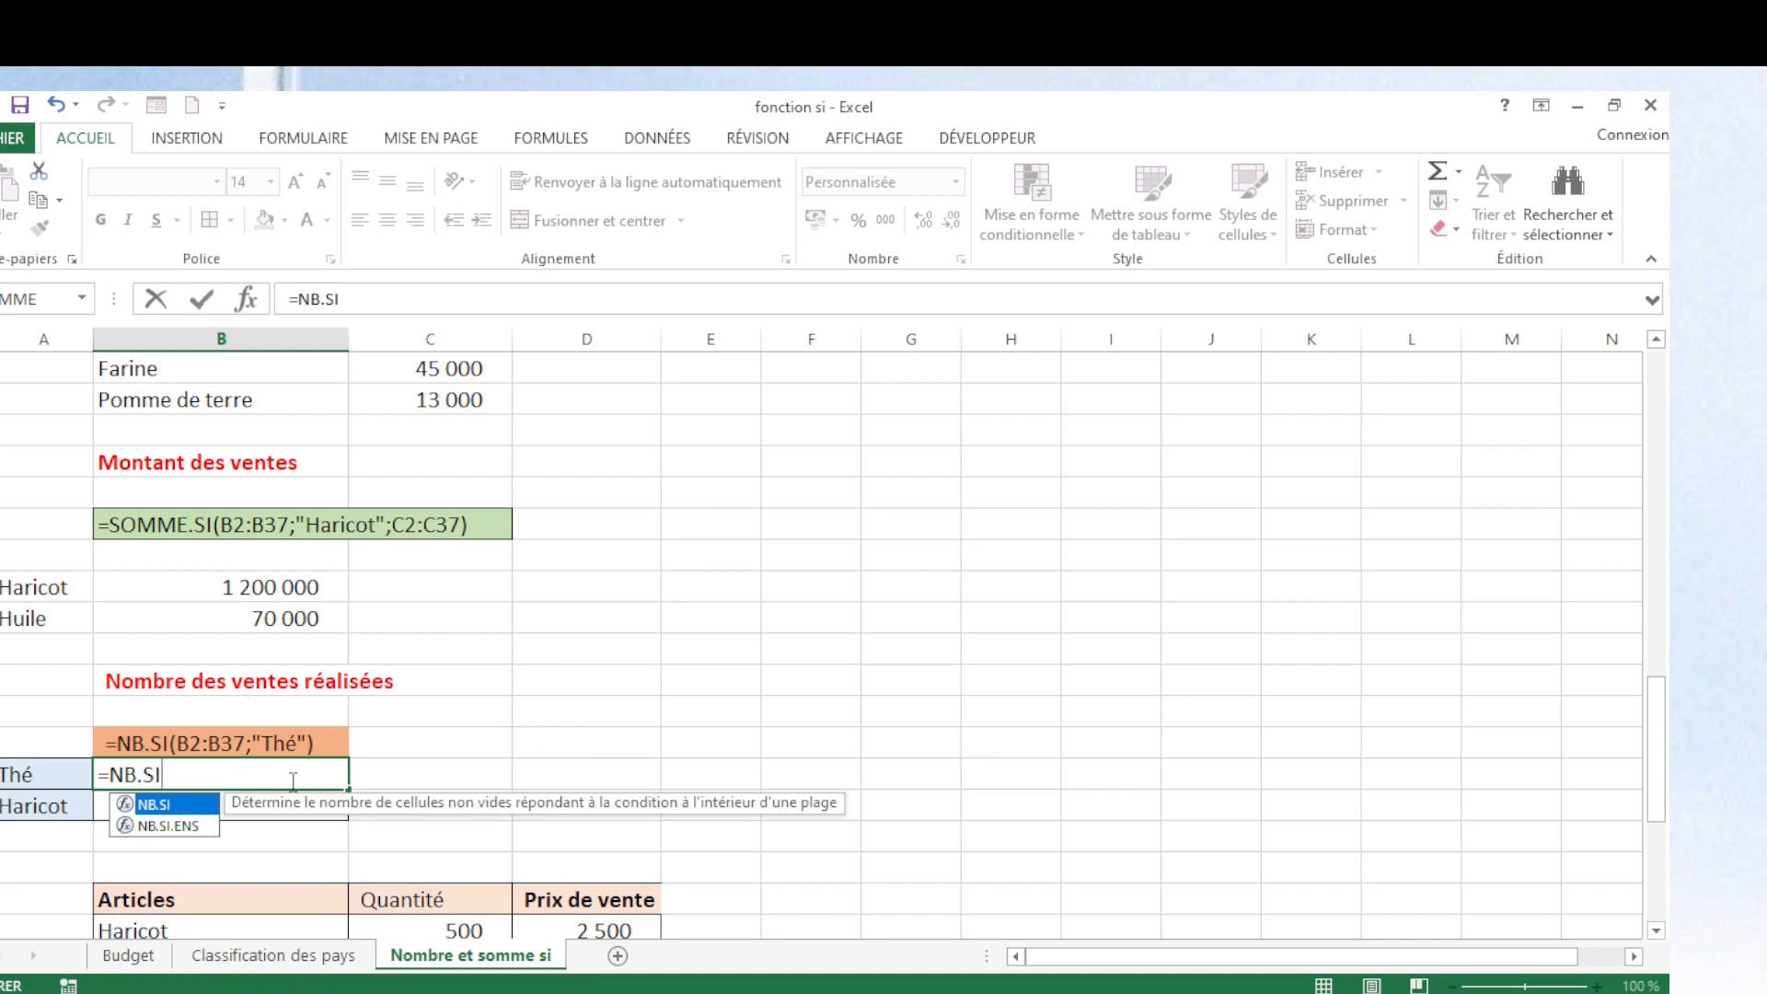
pyautogui.write('(')
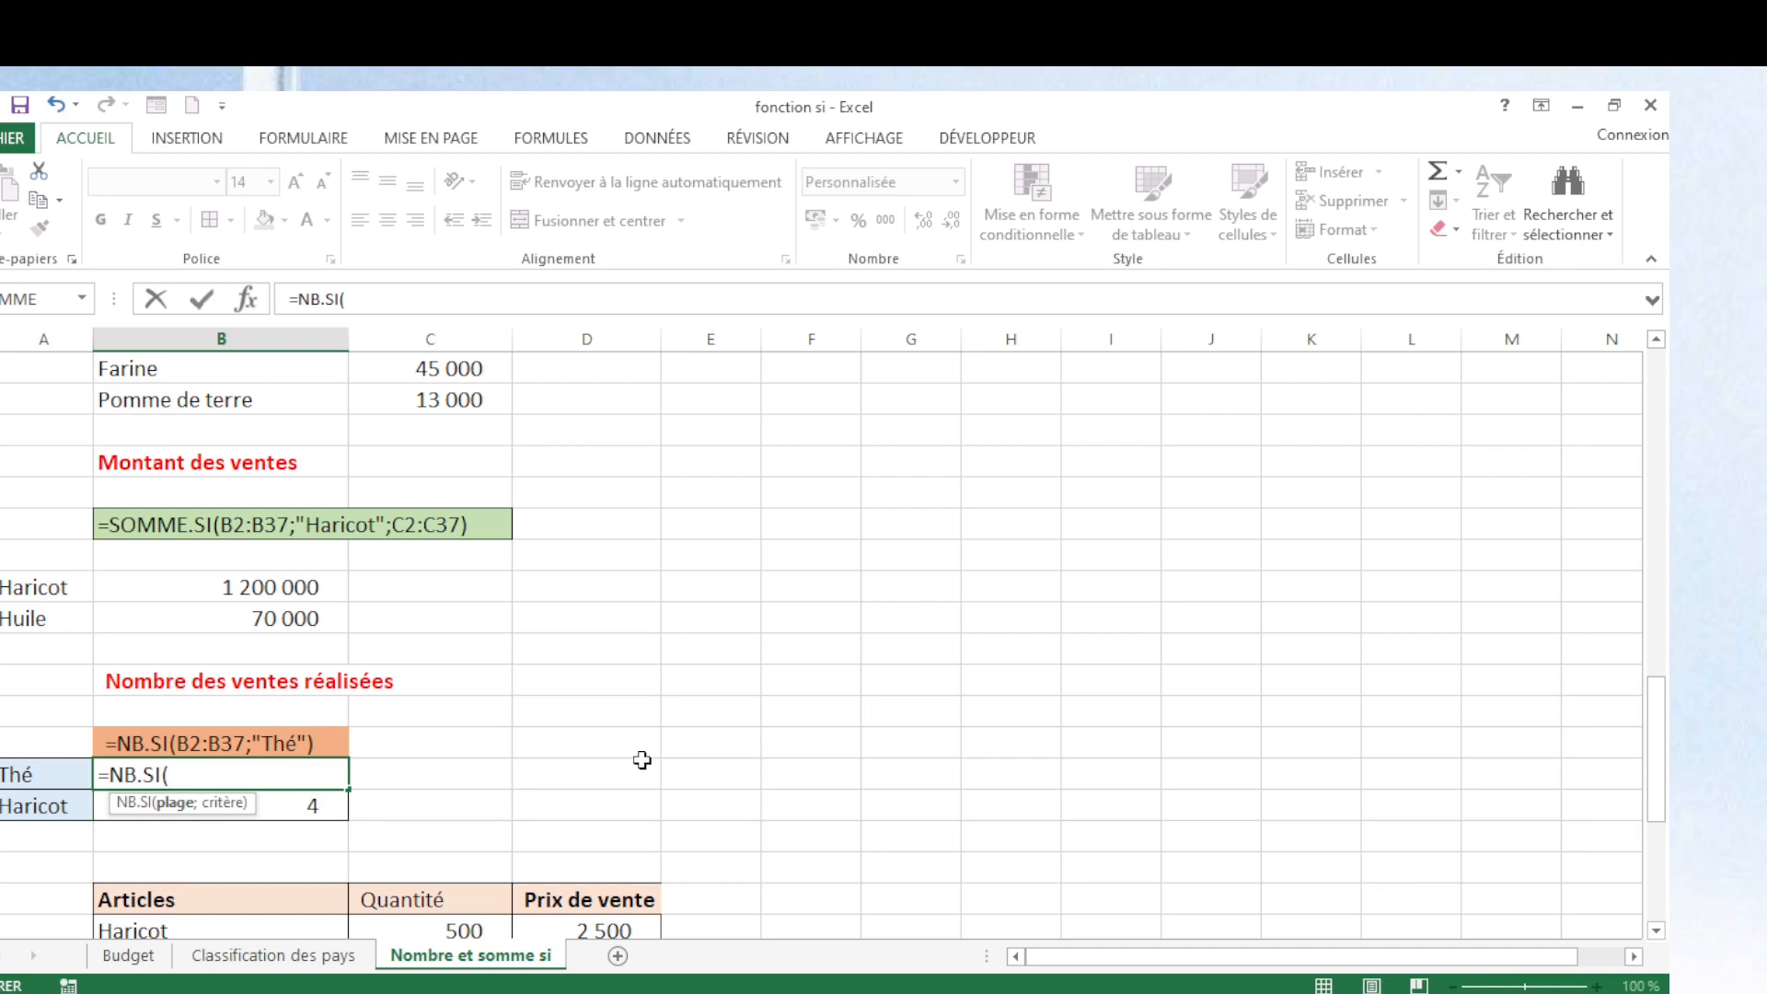
pyautogui.moveTo(1653, 769); pyautogui.dragTo(1627, 463)
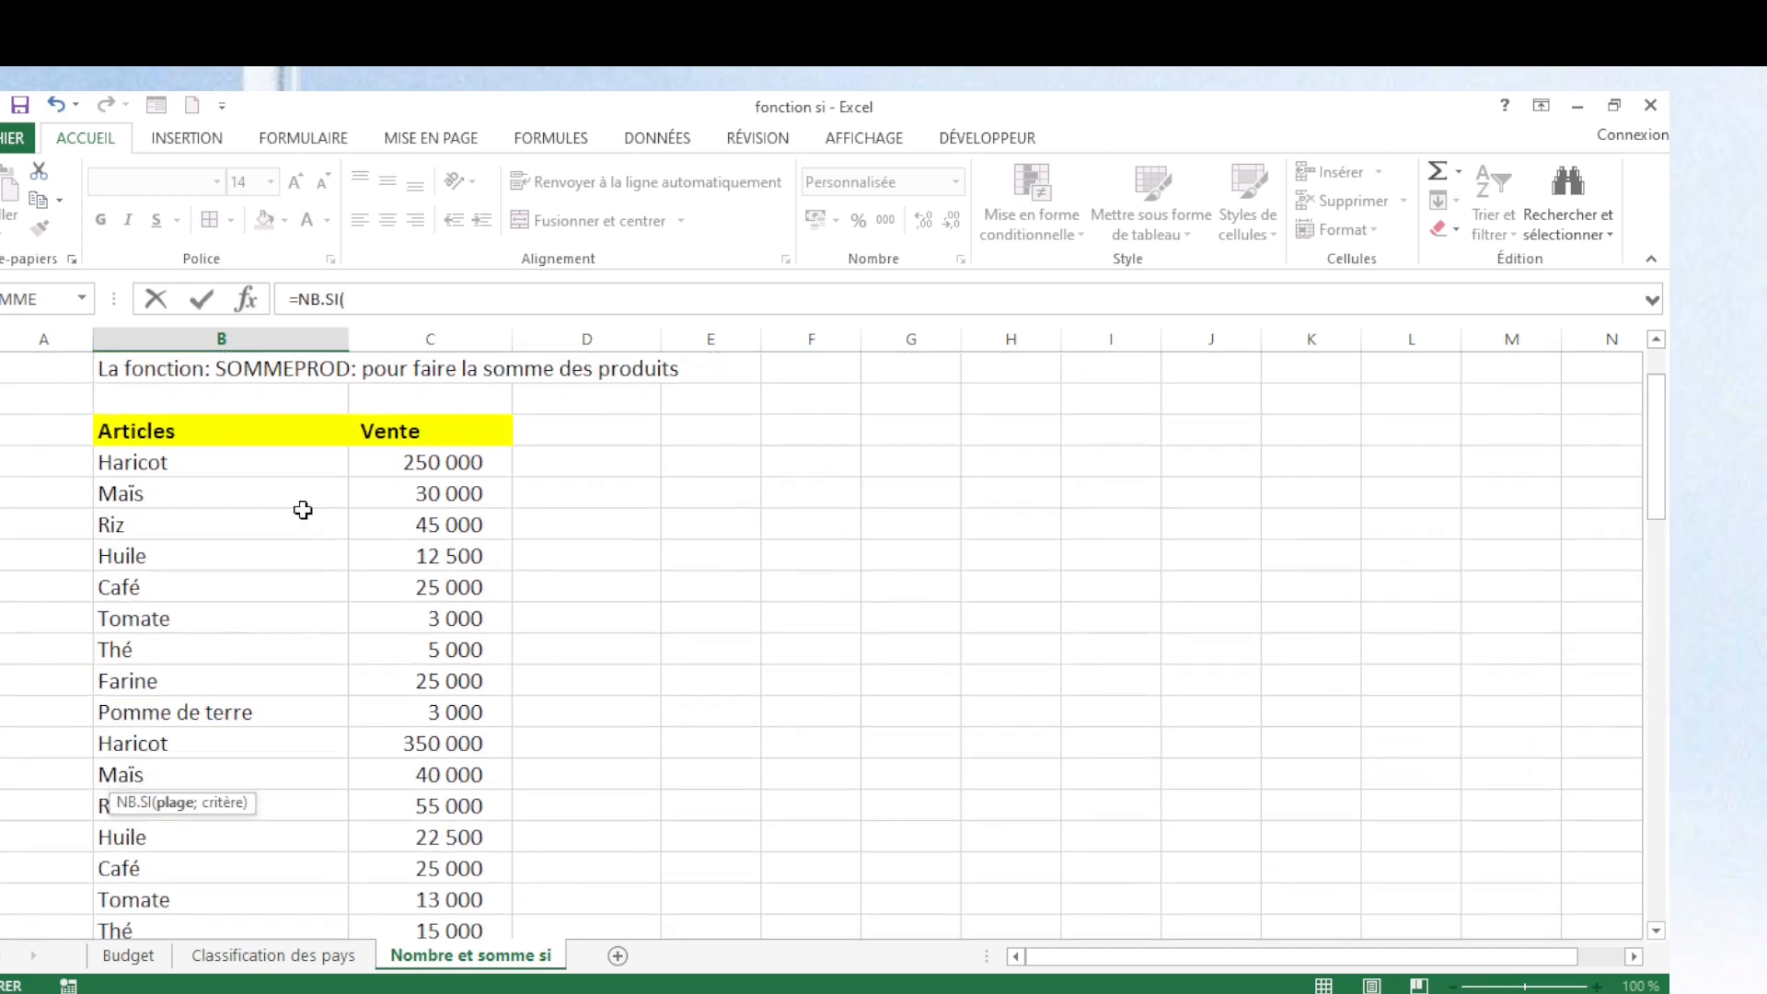
pyautogui.click(148, 462)
pyautogui.hotkey('shift', 'Down')
pyautogui.hotkey('shift', 'Down')
pyautogui.hotkey('shift', 'Down')
pyautogui.hotkey('shift', 'Down')
pyautogui.hotkey('shift', 'Down')
pyautogui.hotkey('shift', 'Down')
pyautogui.hotkey('shift', 'Down')
pyautogui.hotkey('shift', 'Down')
pyautogui.hotkey('shift', 'Down')
pyautogui.hotkey('shift', 'Down')
pyautogui.hotkey('shift', 'Down')
pyautogui.hotkey('shift', 'Down')
pyautogui.hotkey('shift', 'Down')
pyautogui.hotkey('shift', 'Down')
pyautogui.hotkey('shift', 'Down')
pyautogui.hotkey('shift', 'Down')
pyautogui.hotkey('shift', 'Down')
pyautogui.hotkey('shift', 'Down')
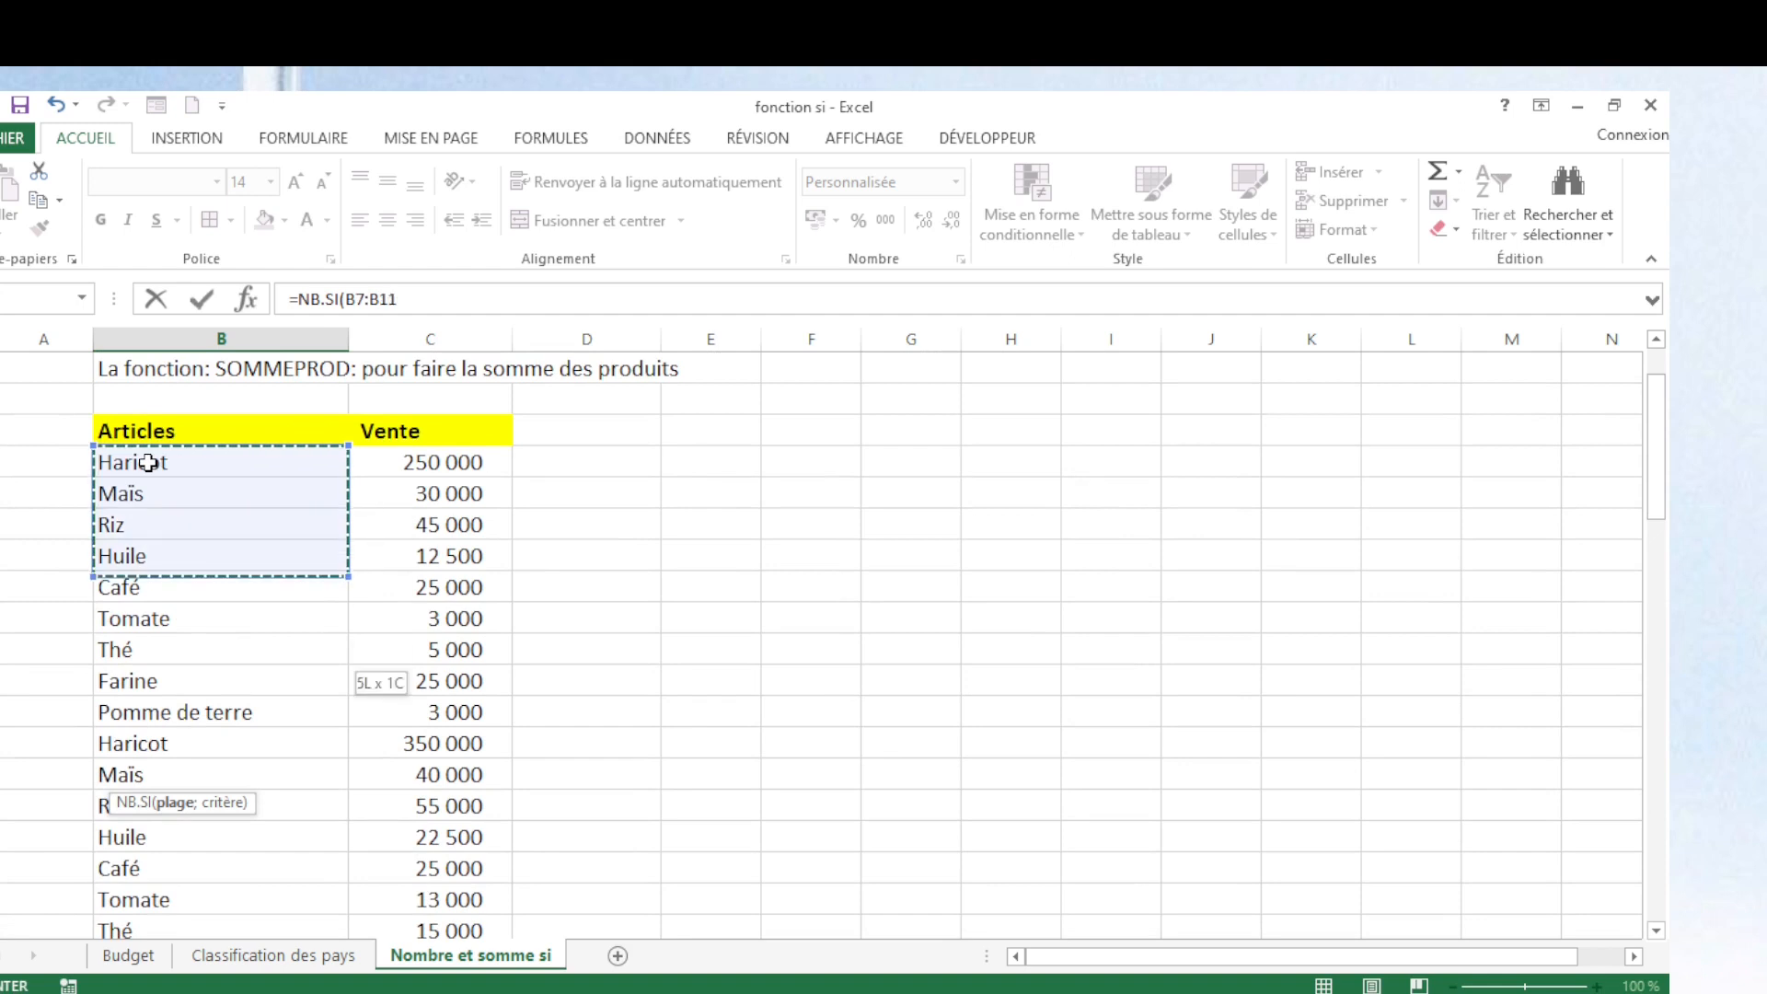
pyautogui.hotkey('shift', 'Down')
pyautogui.hotkey('shift', 'Down')
pyautogui.hotkey('shift', 'Down')
pyautogui.hotkey('shift', 'Down')
pyautogui.hotkey('shift', 'Down')
pyautogui.hotkey('shift', 'Down')
pyautogui.hotkey('shift', 'Down')
pyautogui.hotkey('shift', 'Down')
pyautogui.hotkey('shift', 'Down')
pyautogui.hotkey('shift', 'Down')
pyautogui.hotkey('shift', 'Down')
pyautogui.hotkey('shift', 'Down')
pyautogui.hotkey('shift', 'Down')
pyautogui.hotkey('shift', 'Down')
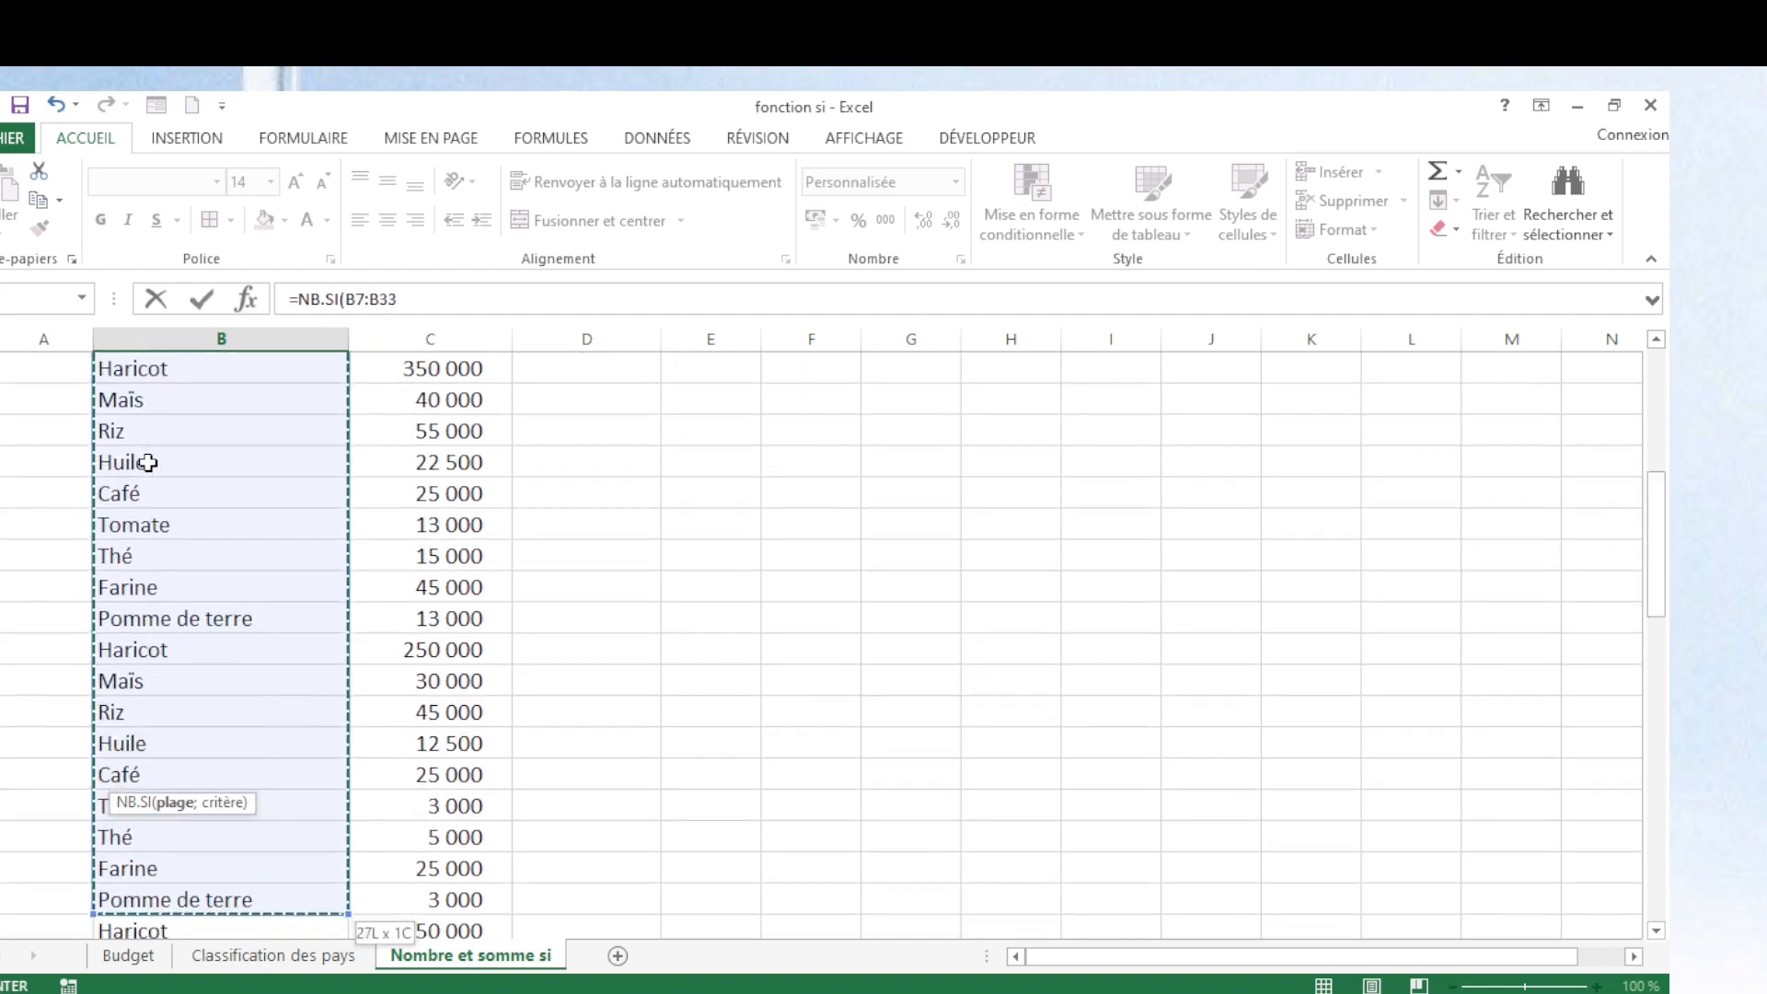
pyautogui.hotkey('shift', 'Down')
pyautogui.hotkey('shift', 'Down')
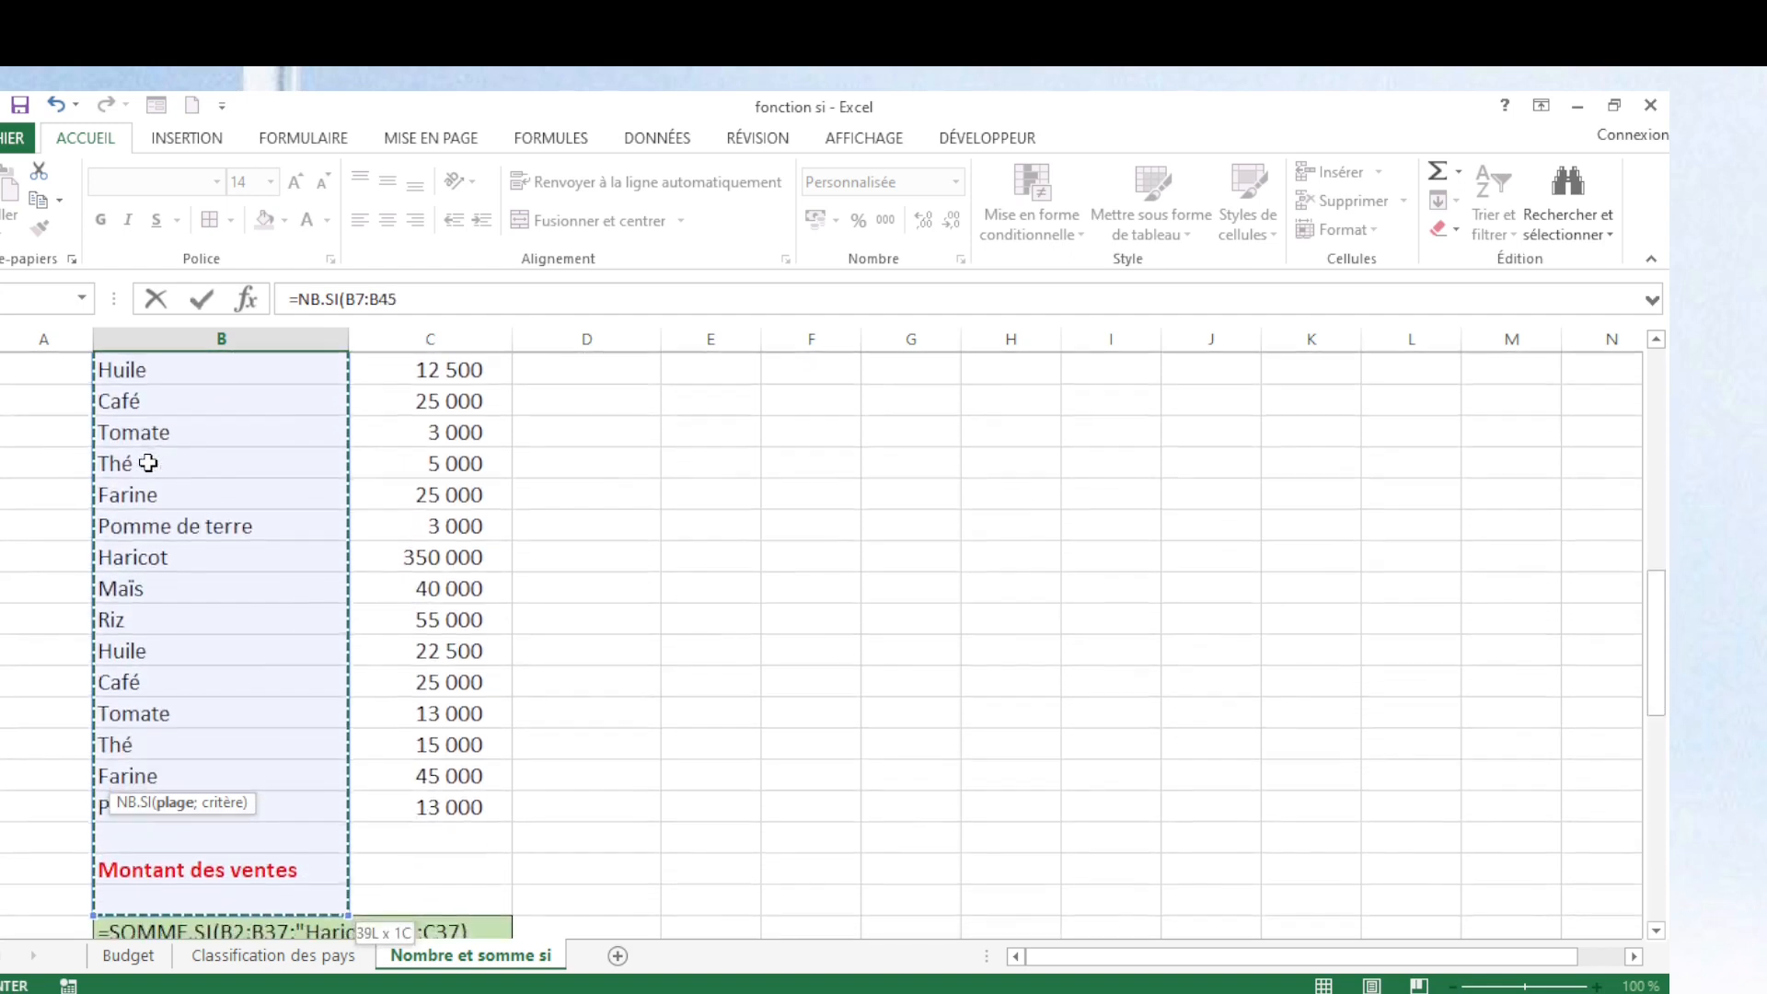
pyautogui.hotkey('shift', 'Down')
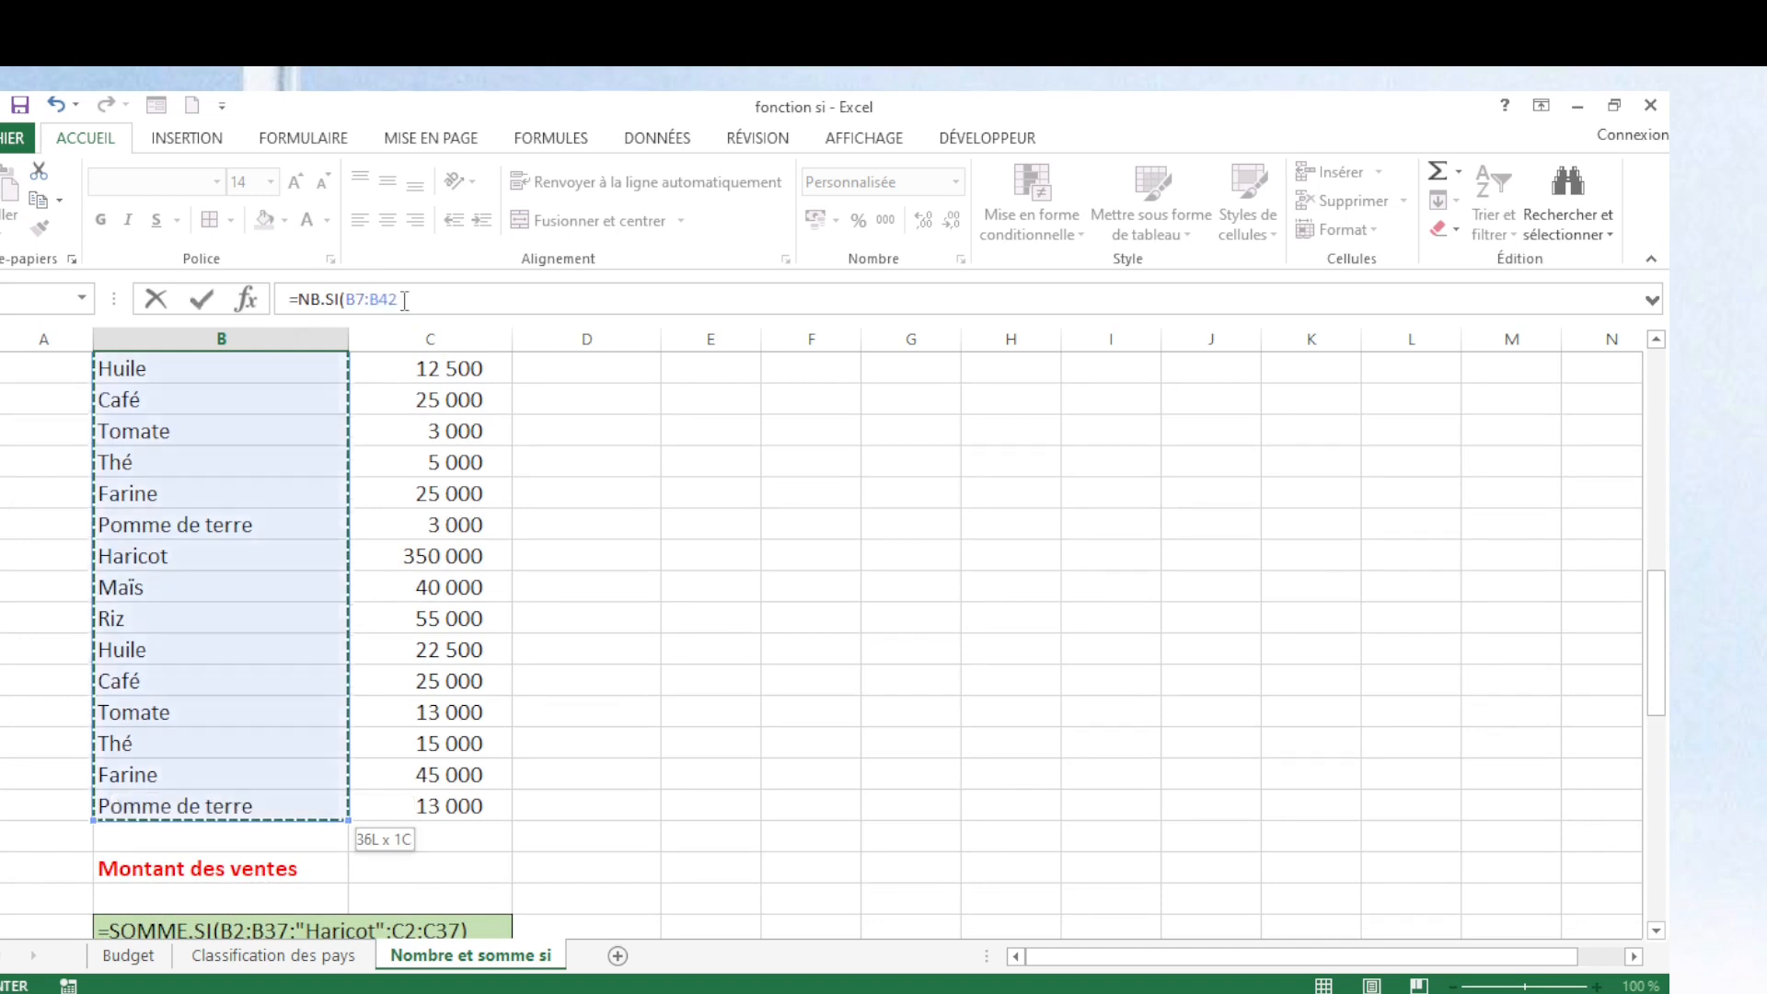
# Add "Thé" in quotation marks as the criterion and complete the NB.SI formula for the Thé count.
pyautogui.write(';')
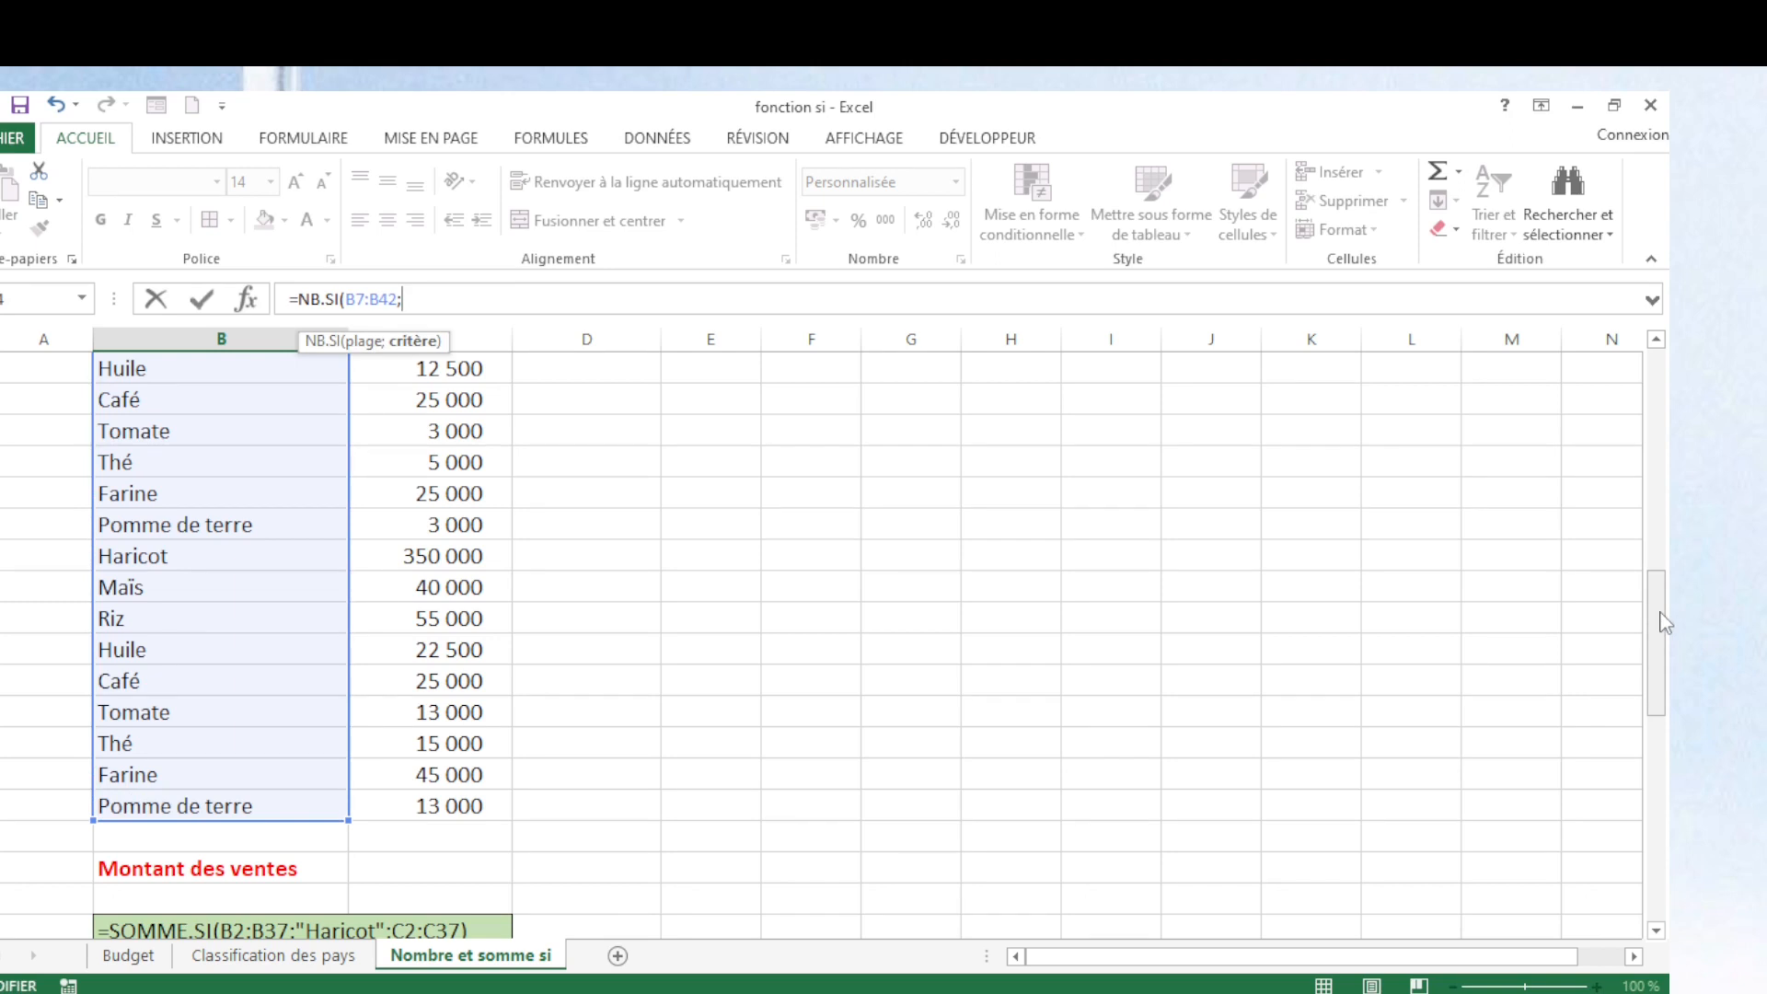
pyautogui.write('"Thé)')
pyautogui.click(1658, 611)
pyautogui.press('Return')
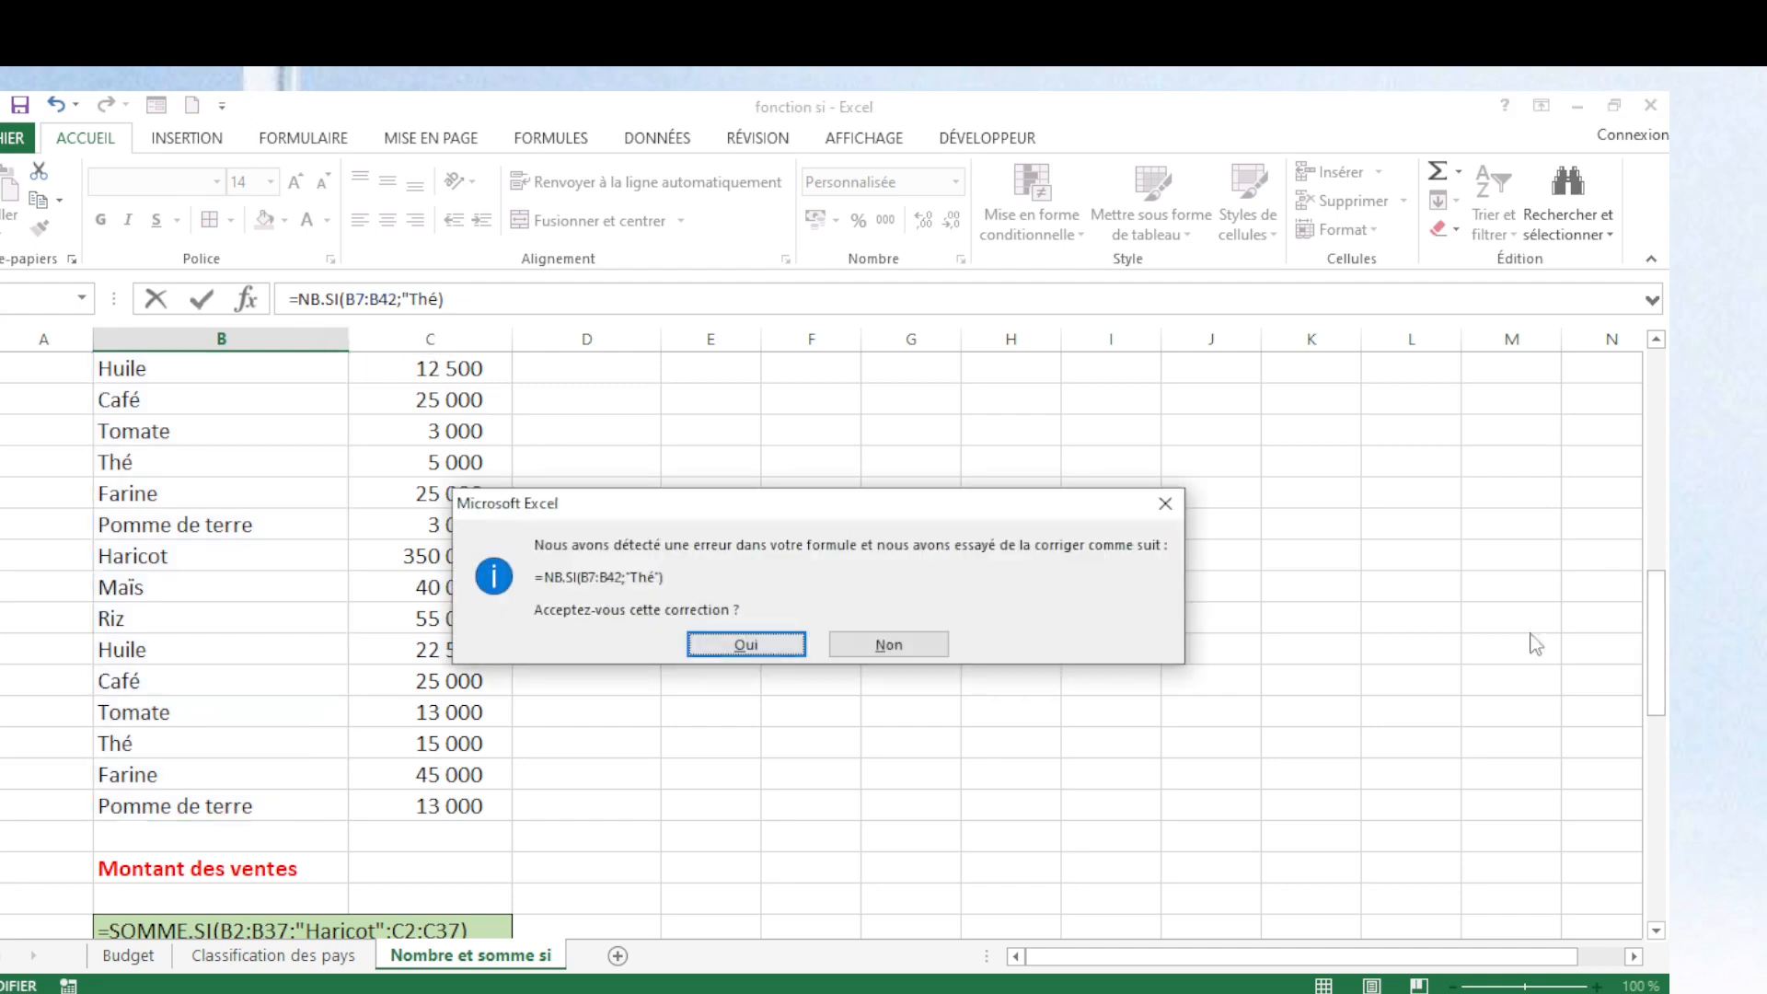
pyautogui.click(1165, 506)
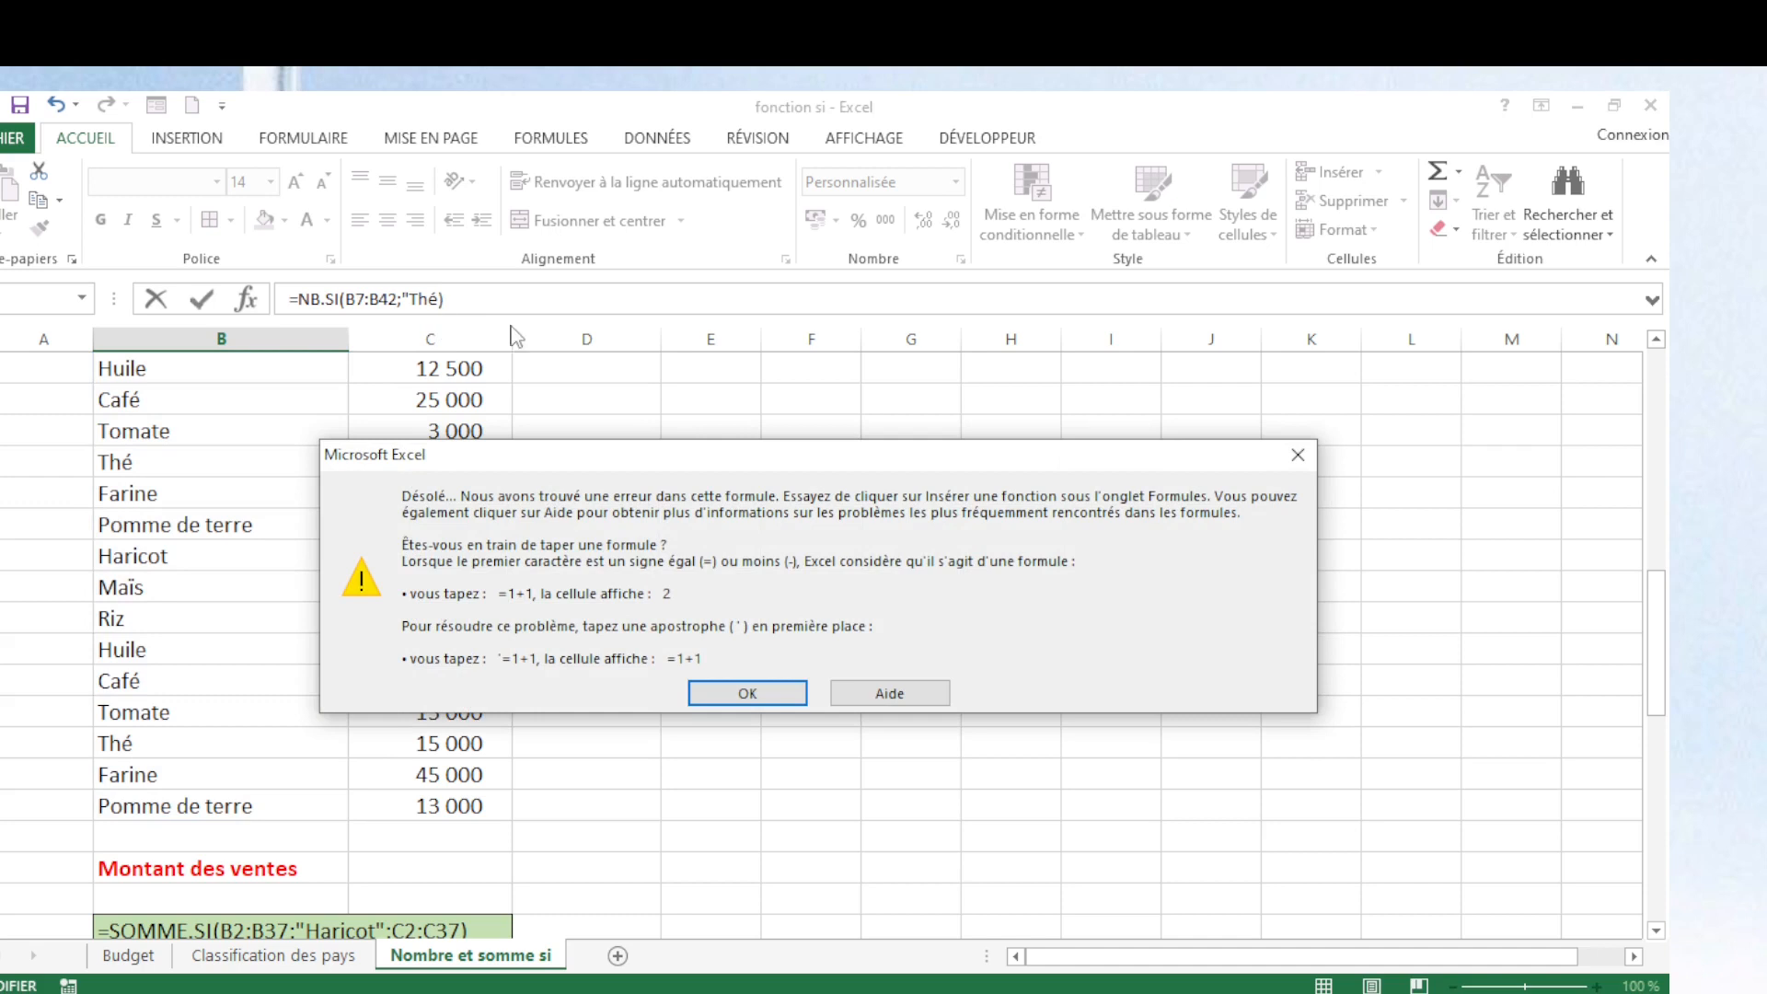
pyautogui.click(1299, 457)
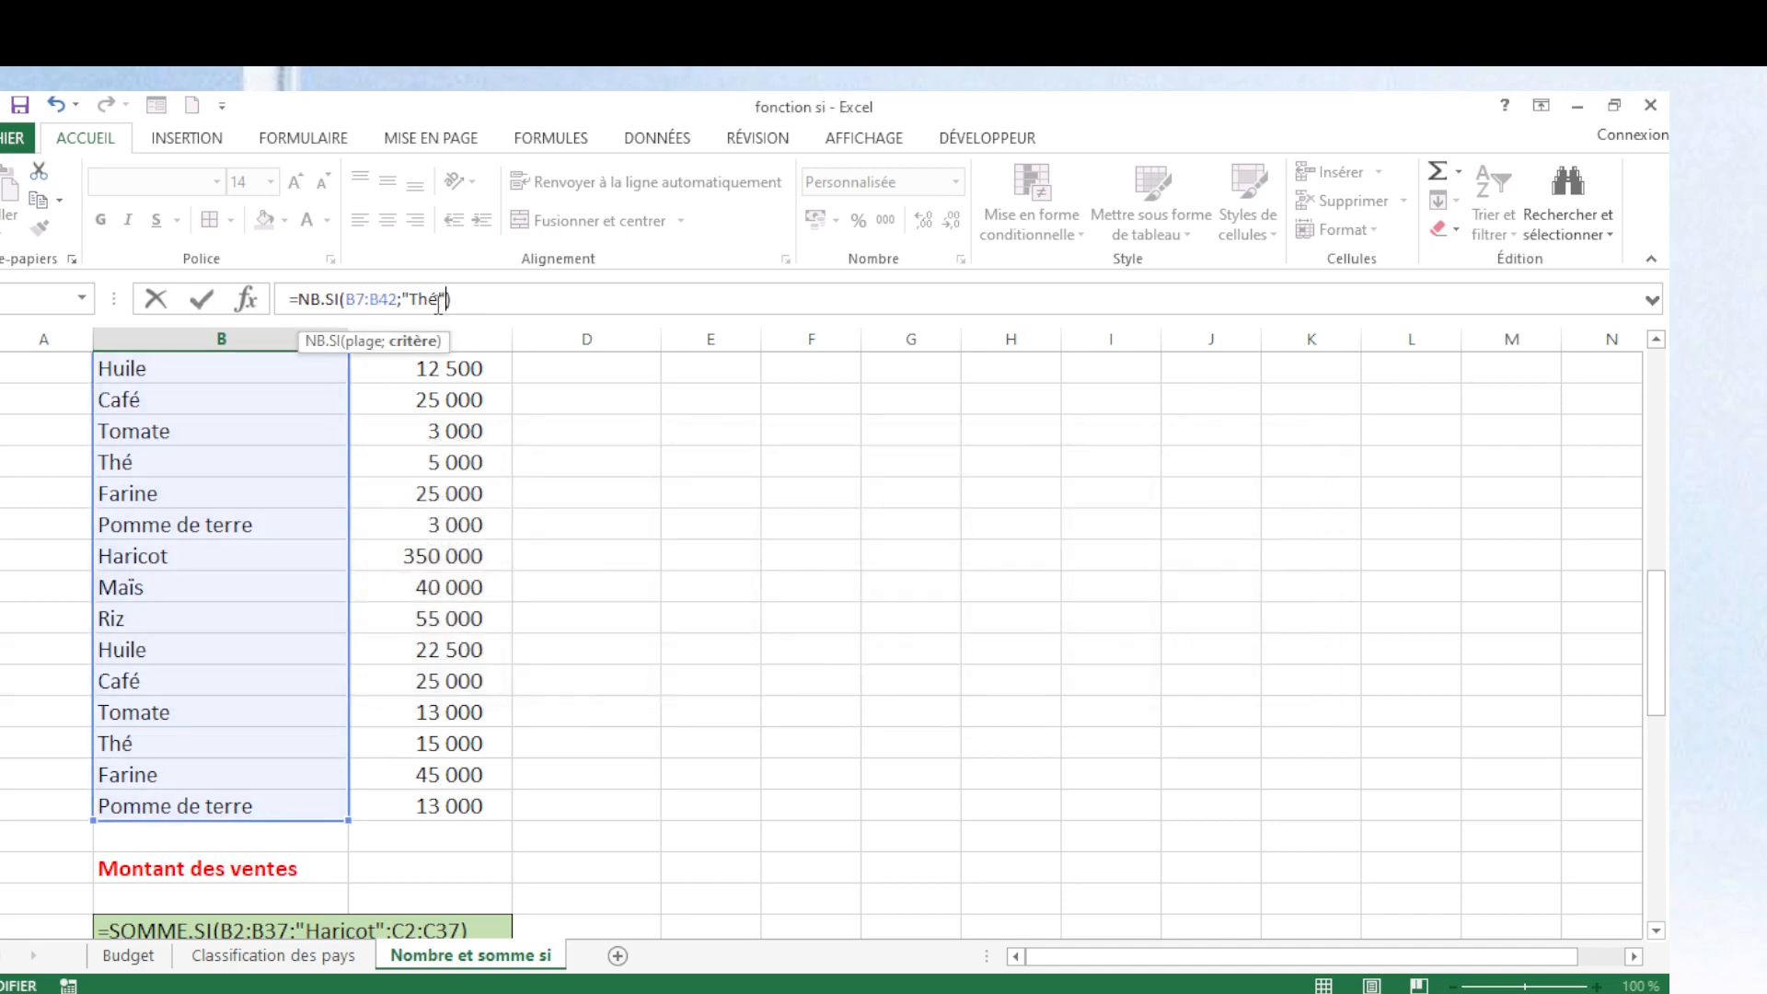
pyautogui.press('Return')
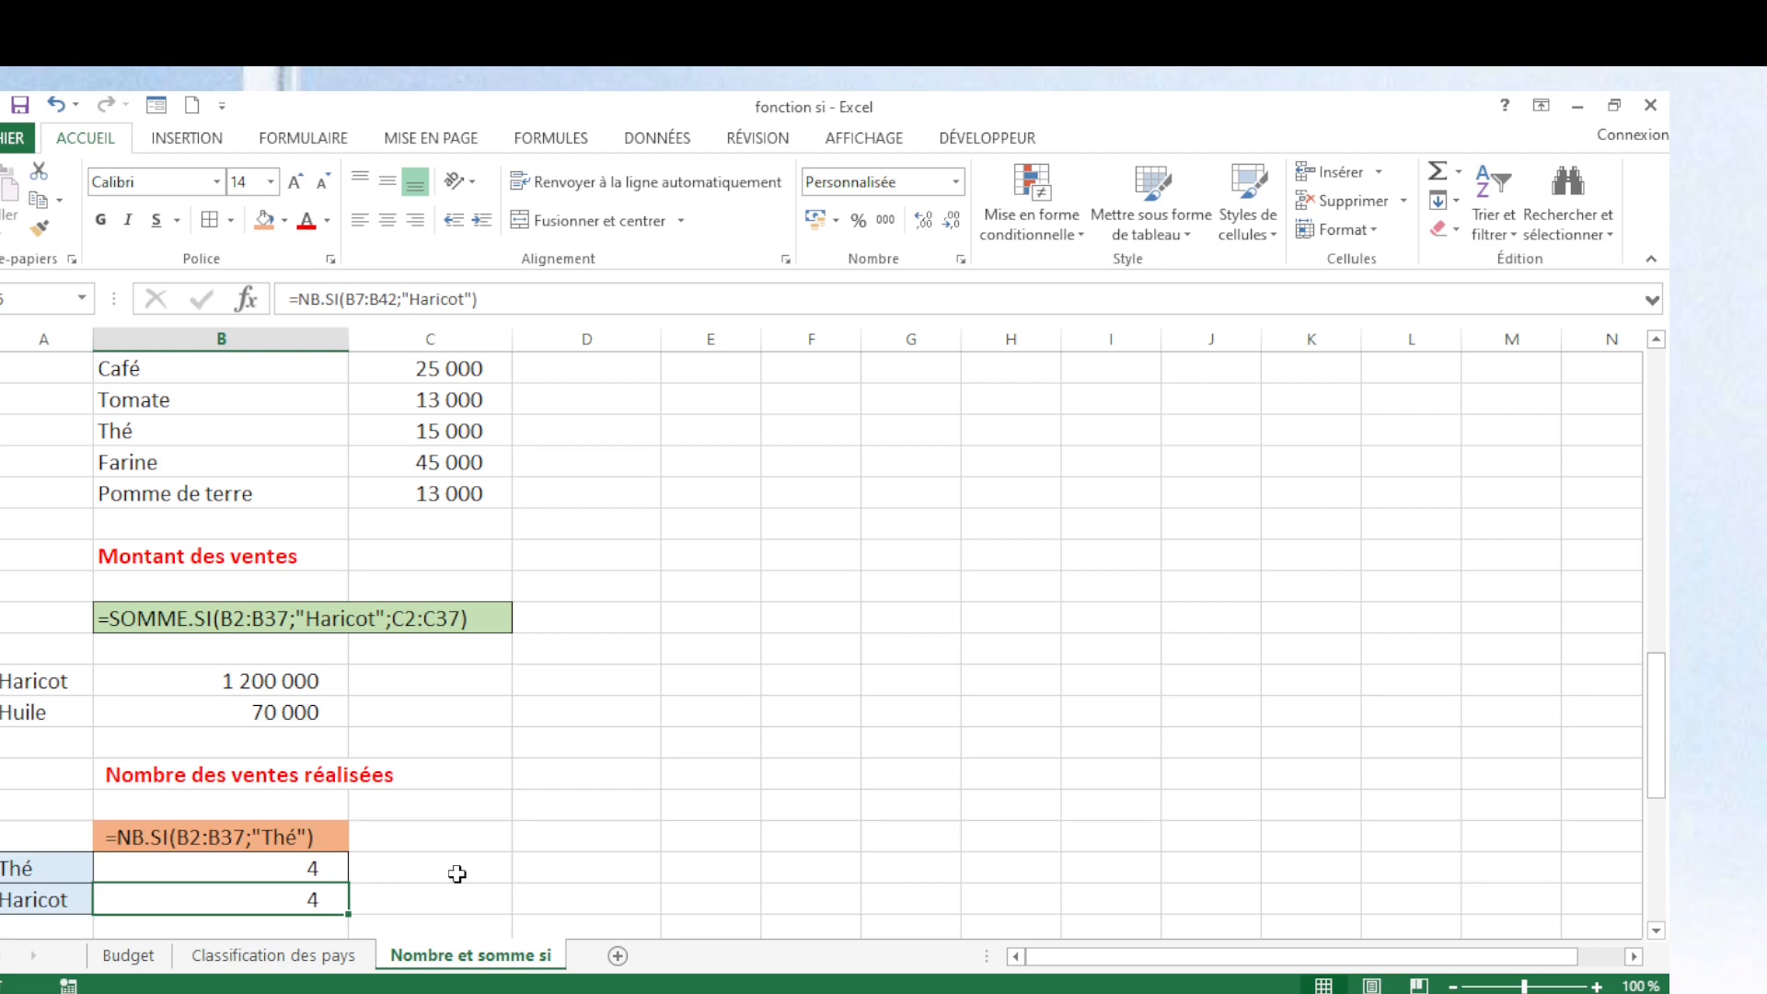
# Add the label "Farine" in column A, directly below Haricot in the sales count table.
pyautogui.click(166, 920)
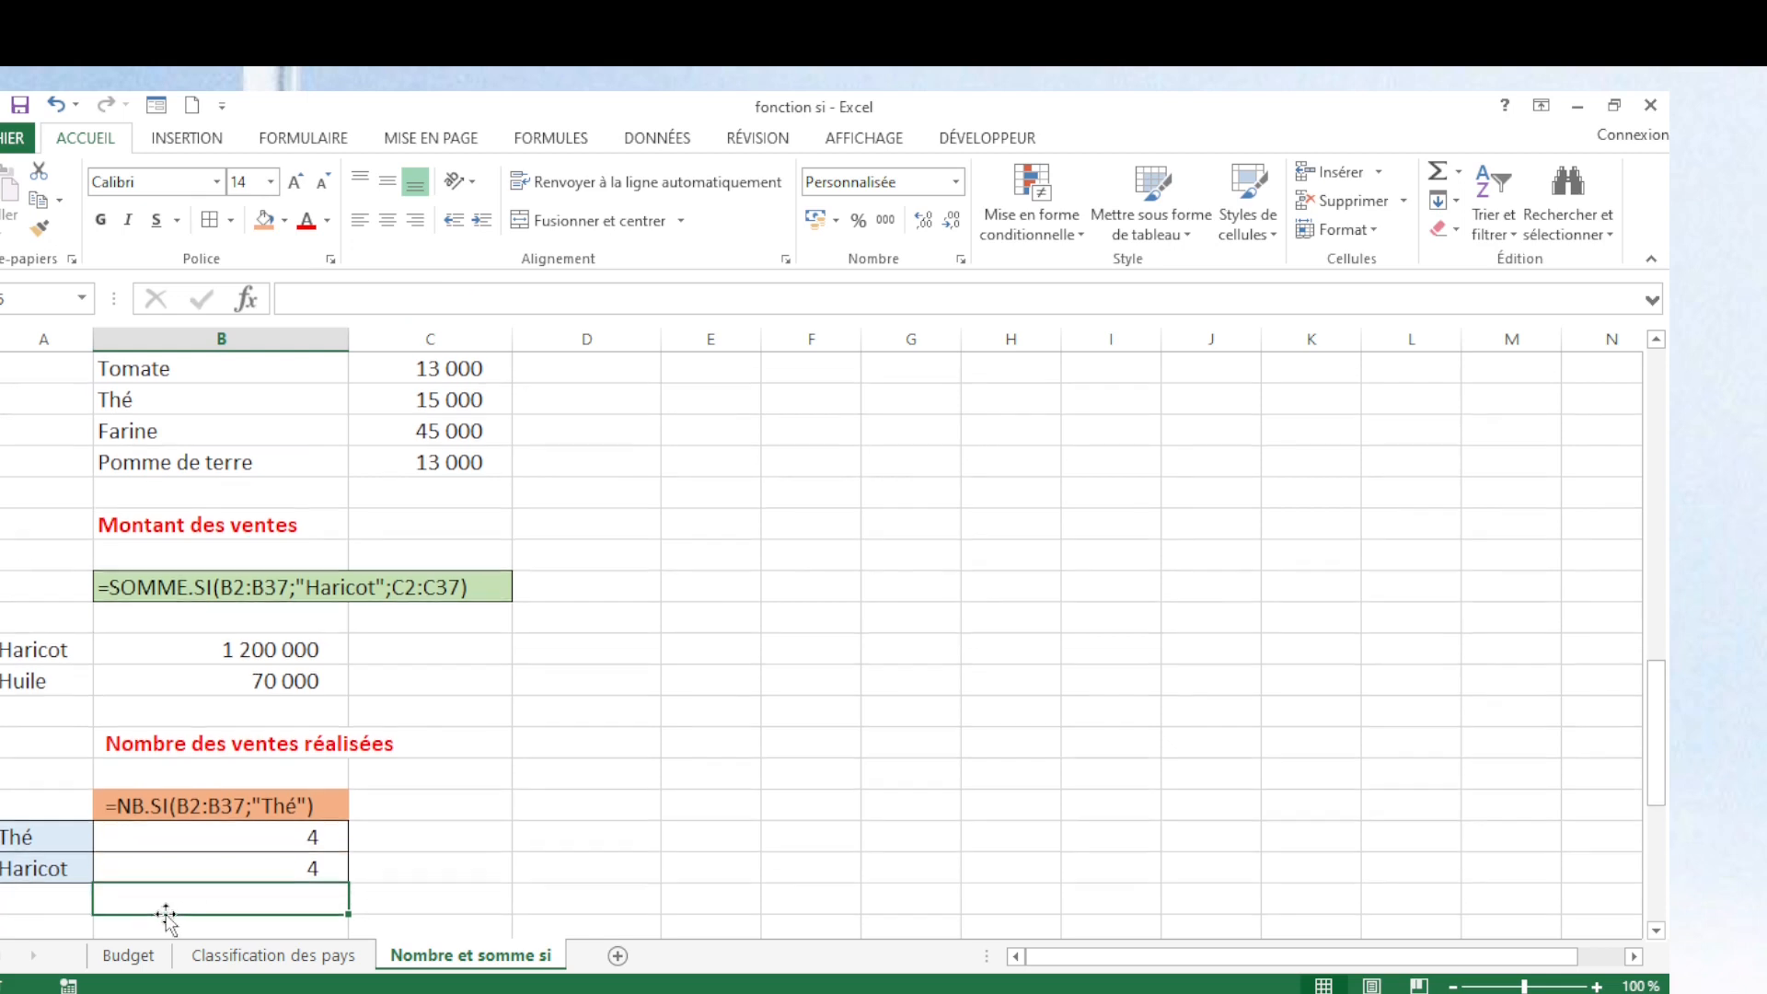
pyautogui.click(31, 898)
pyautogui.write('F')
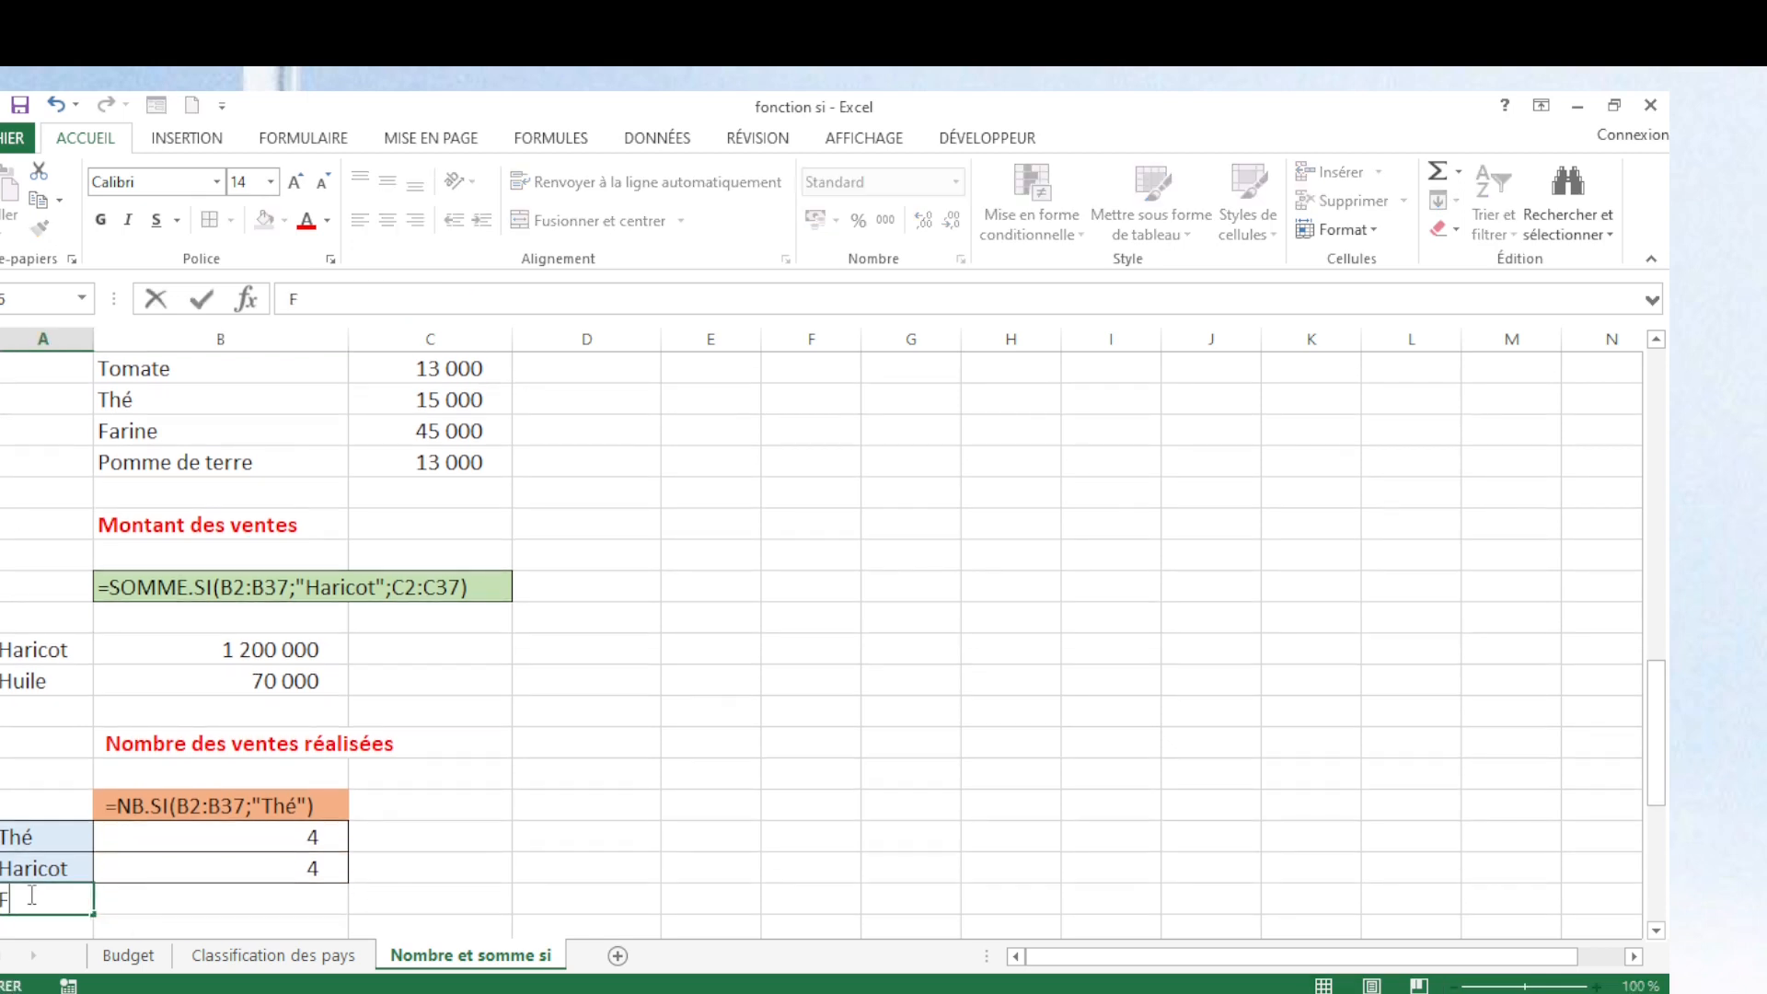
pyautogui.write('arine')
# Start an NB.SI formula in the cell beside Farine with the article range B7:B42 as its plage.
pyautogui.click(140, 899)
pyautogui.write('=')
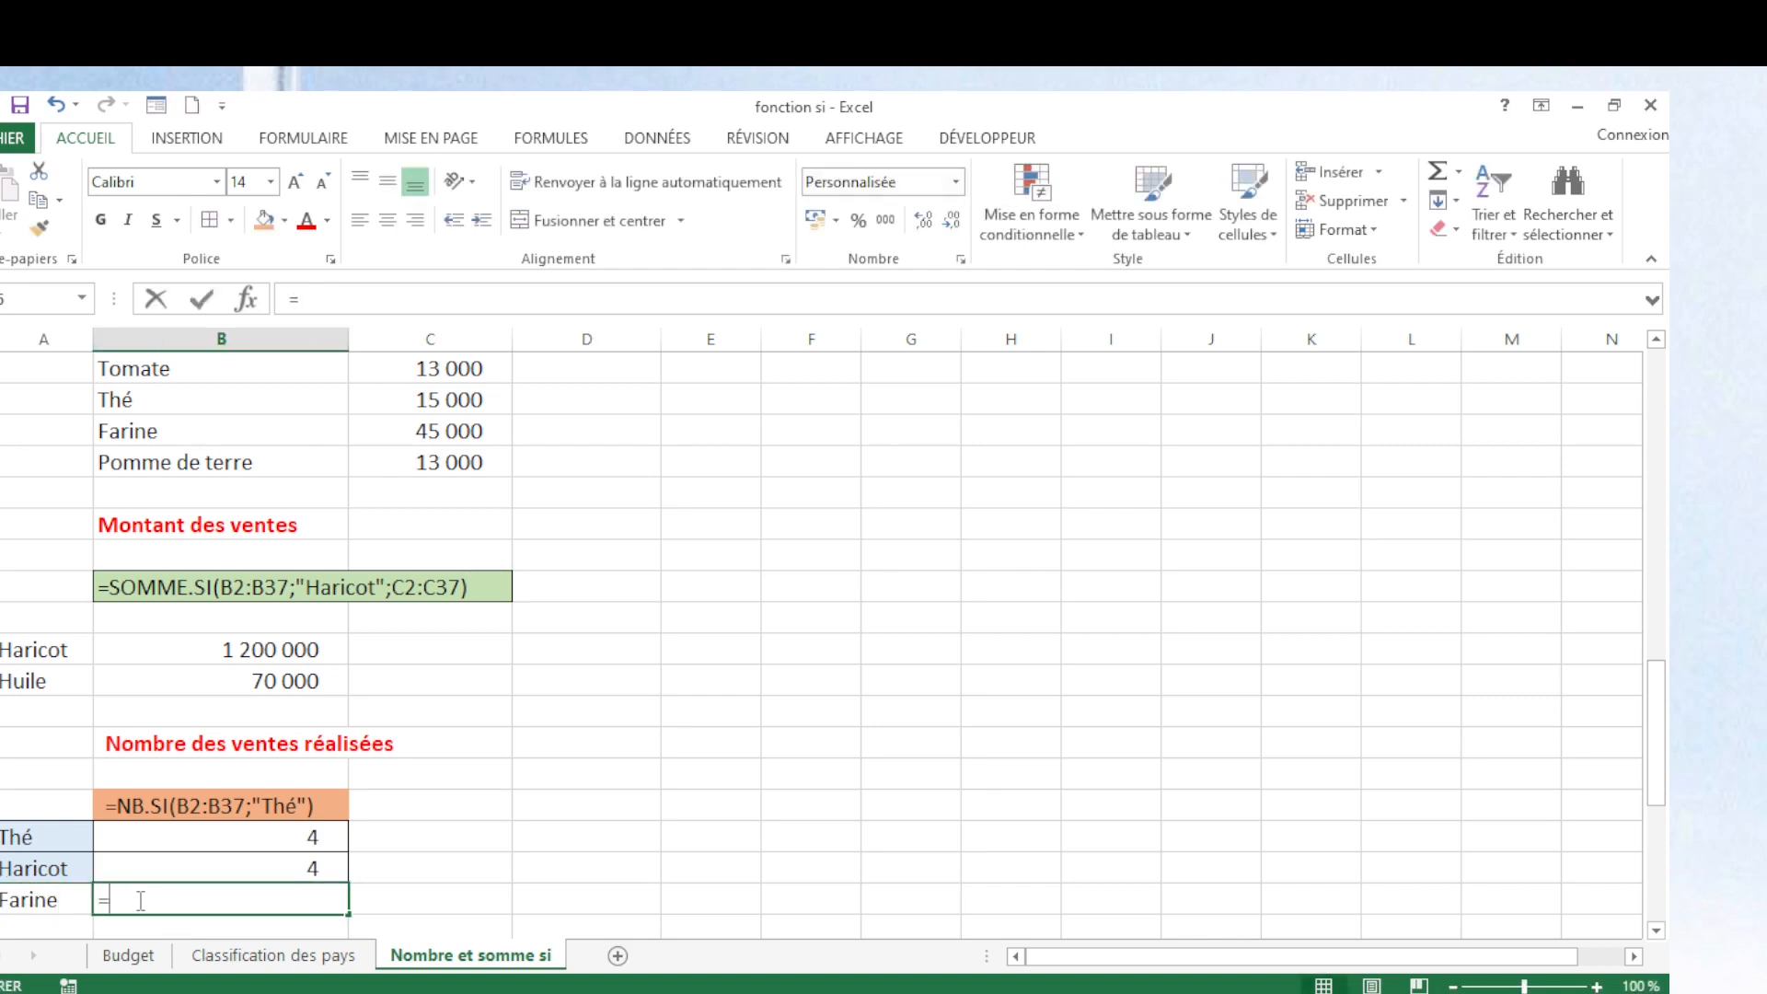
pyautogui.write('NB.')
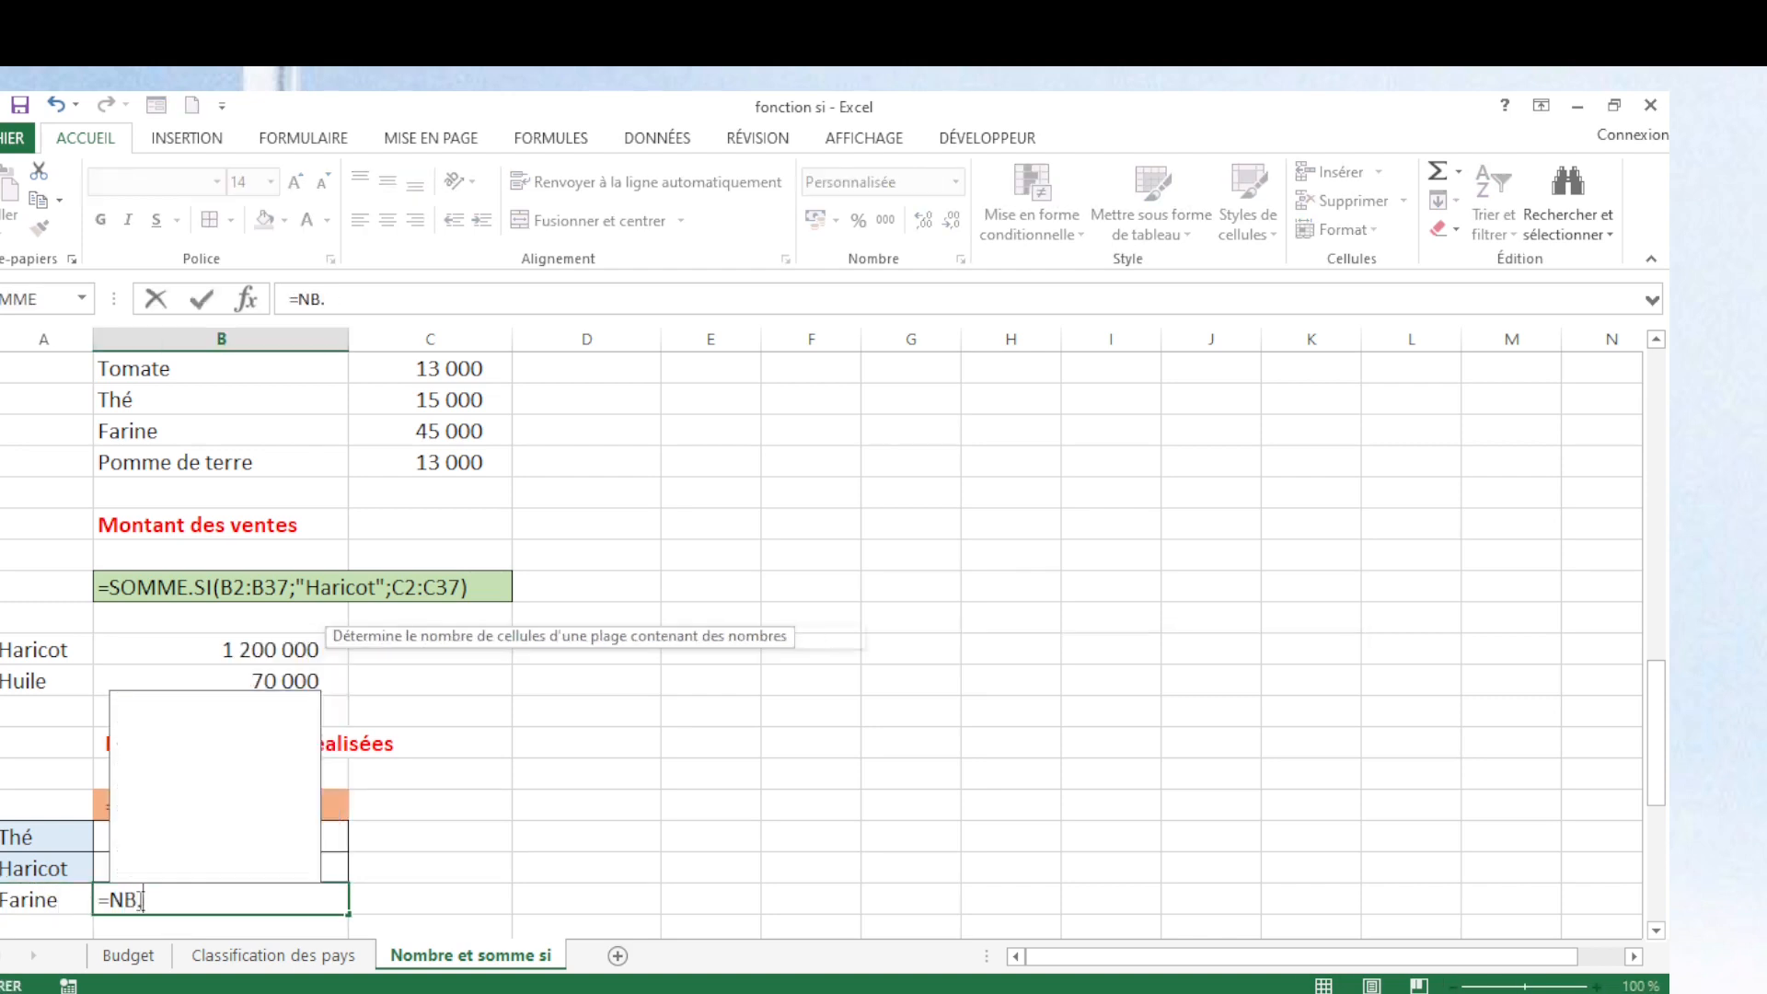
pyautogui.write('SI(')
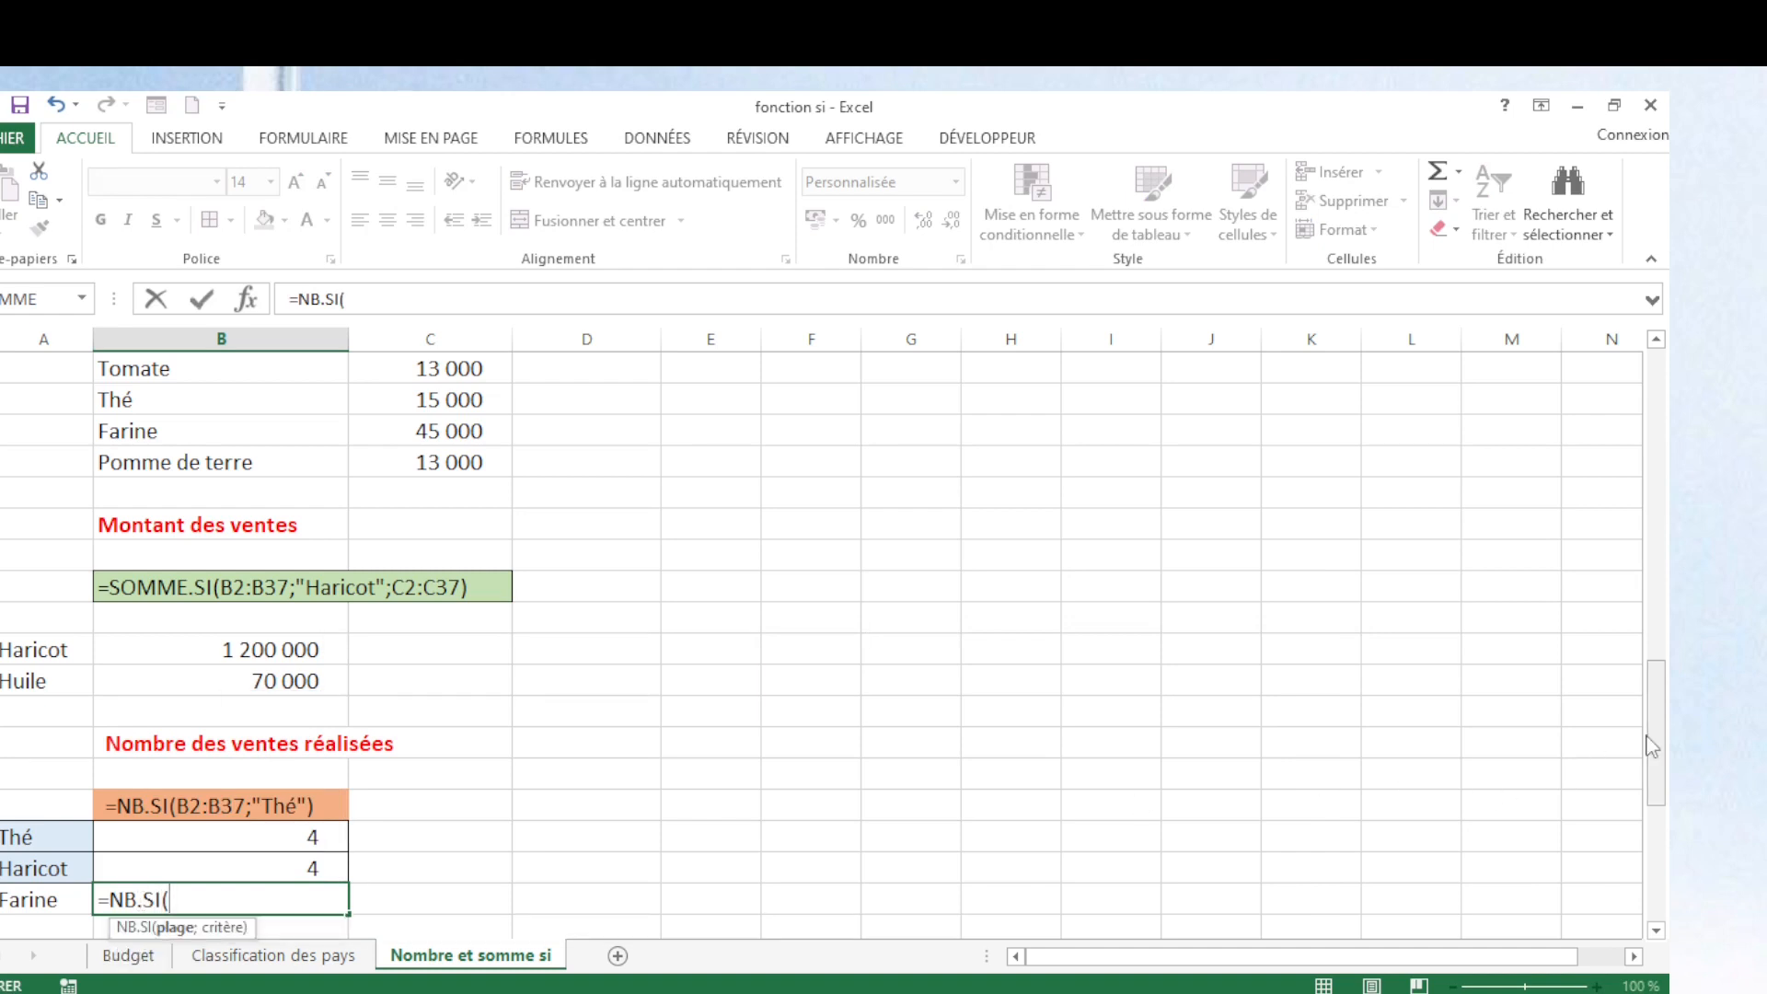
pyautogui.moveTo(1654, 777); pyautogui.dragTo(1650, 405)
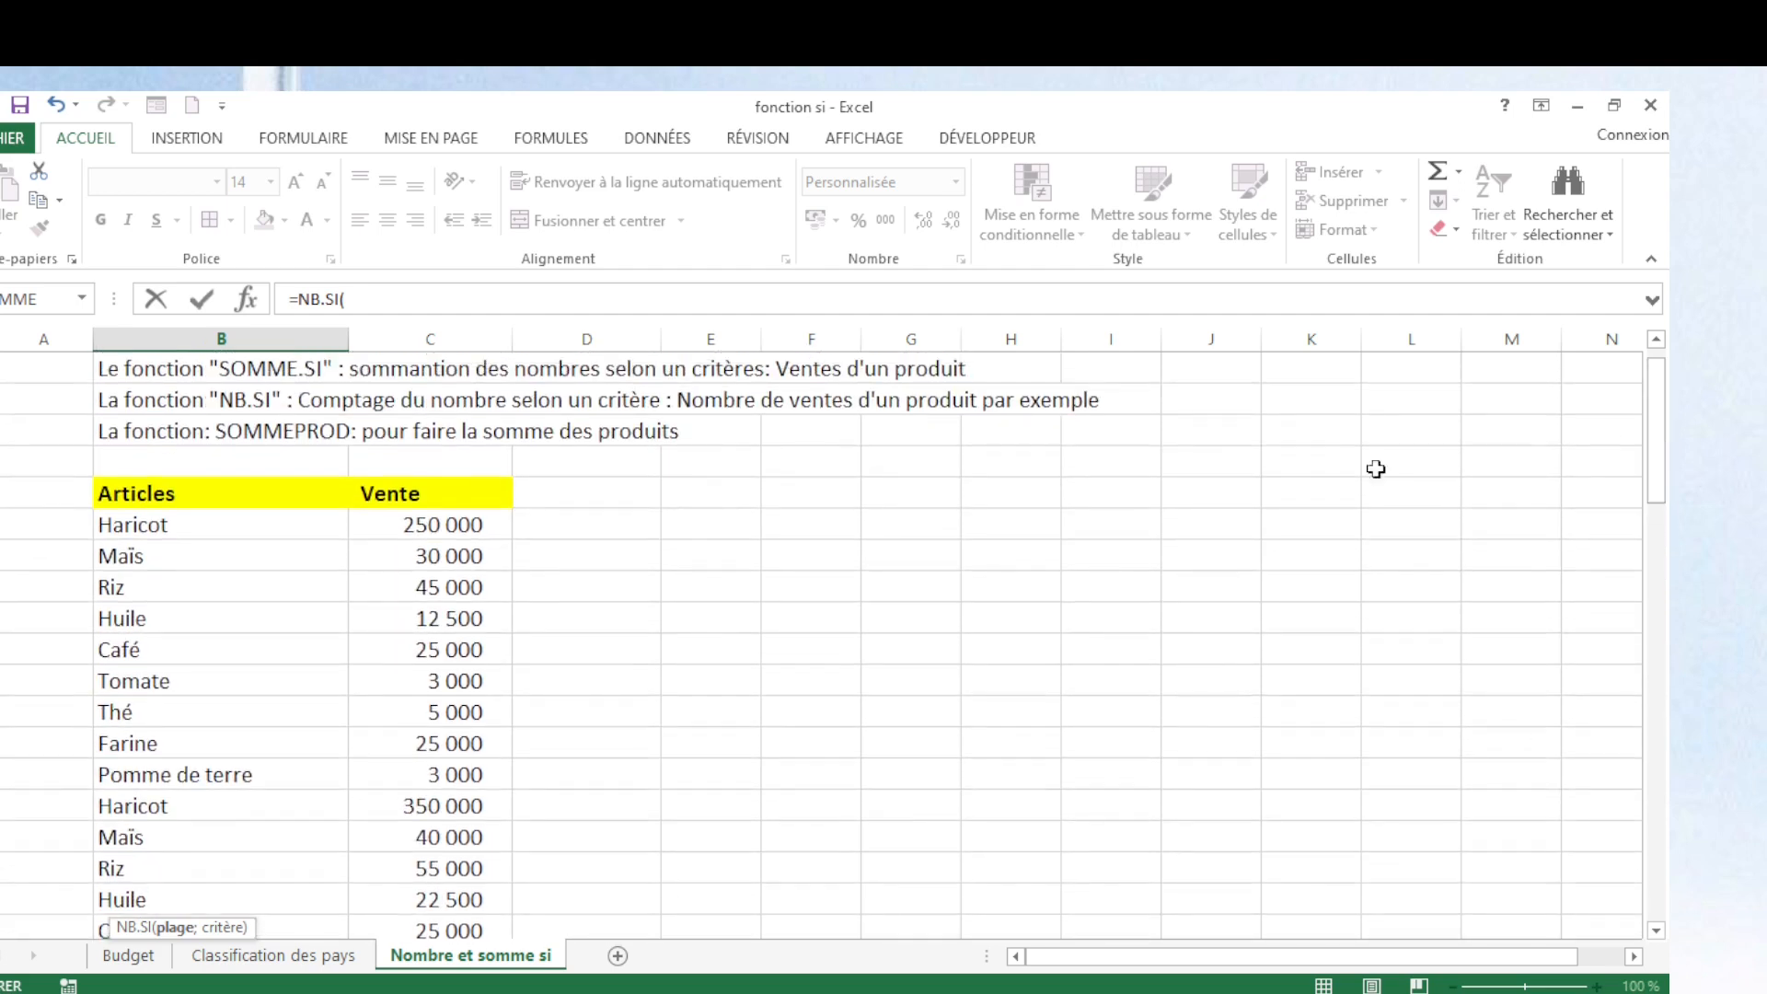
pyautogui.moveTo(218, 527)
pyautogui.mouseDown()
pyautogui.moveTo(341, 898)
pyautogui.moveTo(219, 531)
pyautogui.mouseUp()
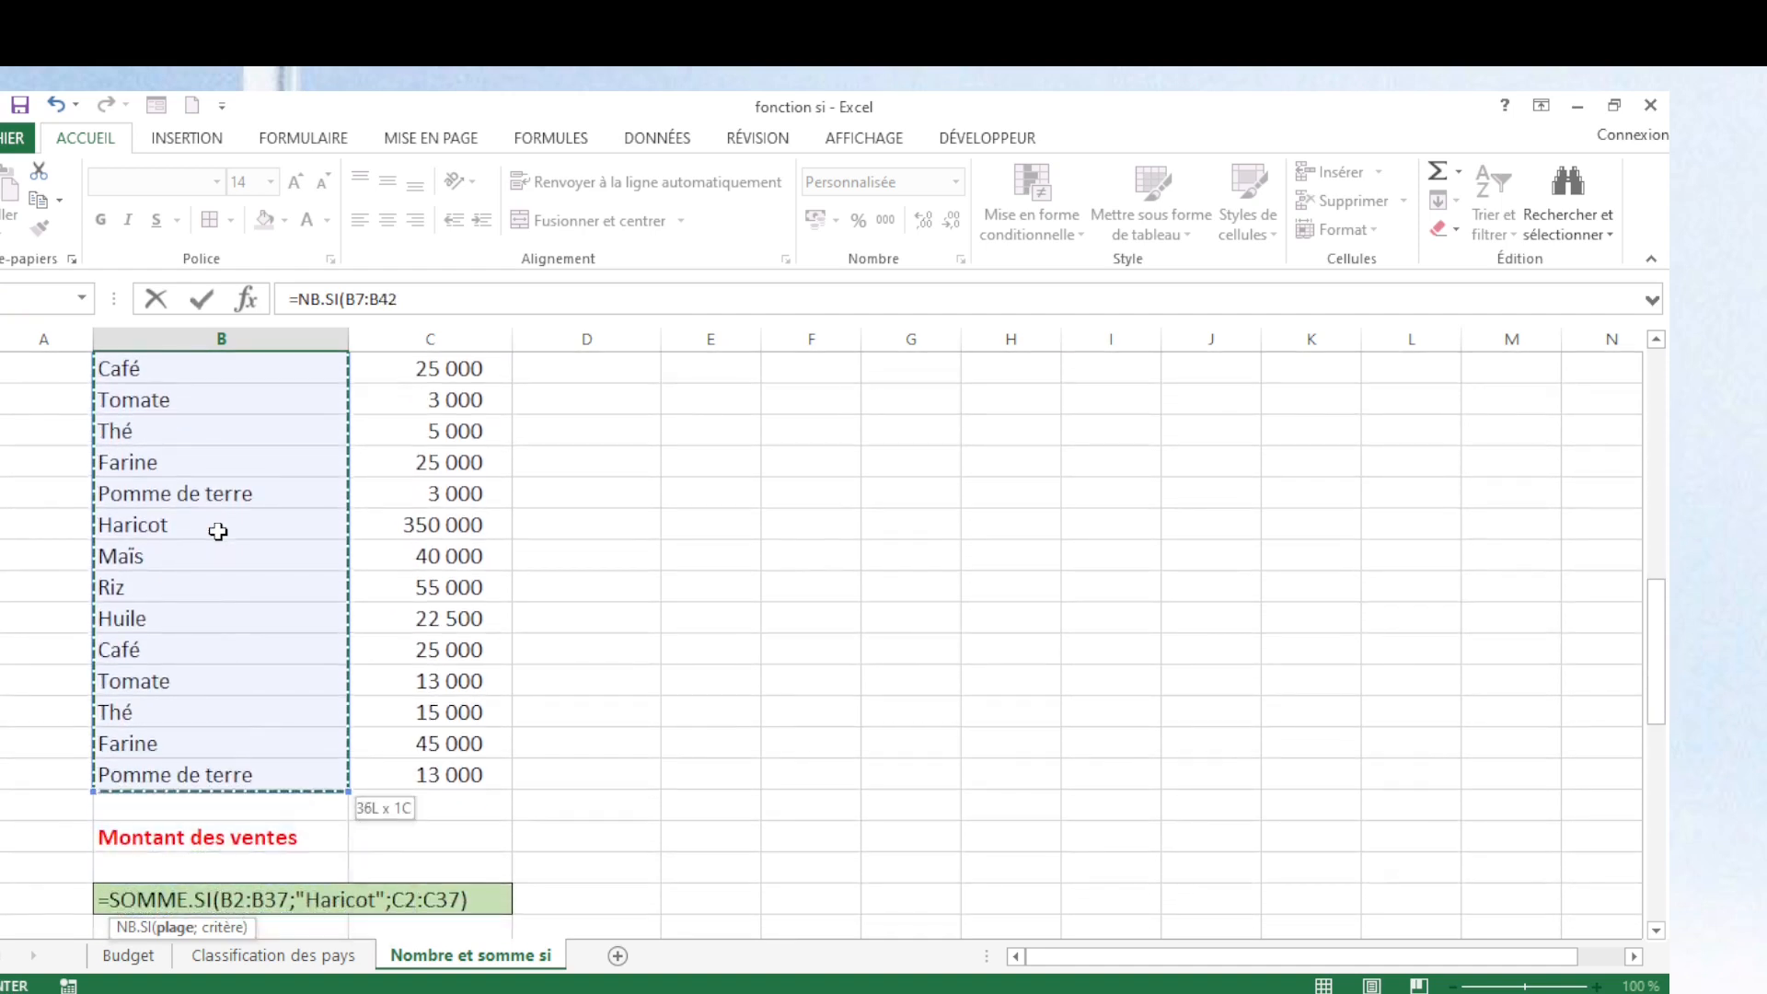
# Add "Farine" as the criterion after a semicolon and complete the Farine NB.SI formula.
pyautogui.click(411, 291)
pyautogui.write(';')
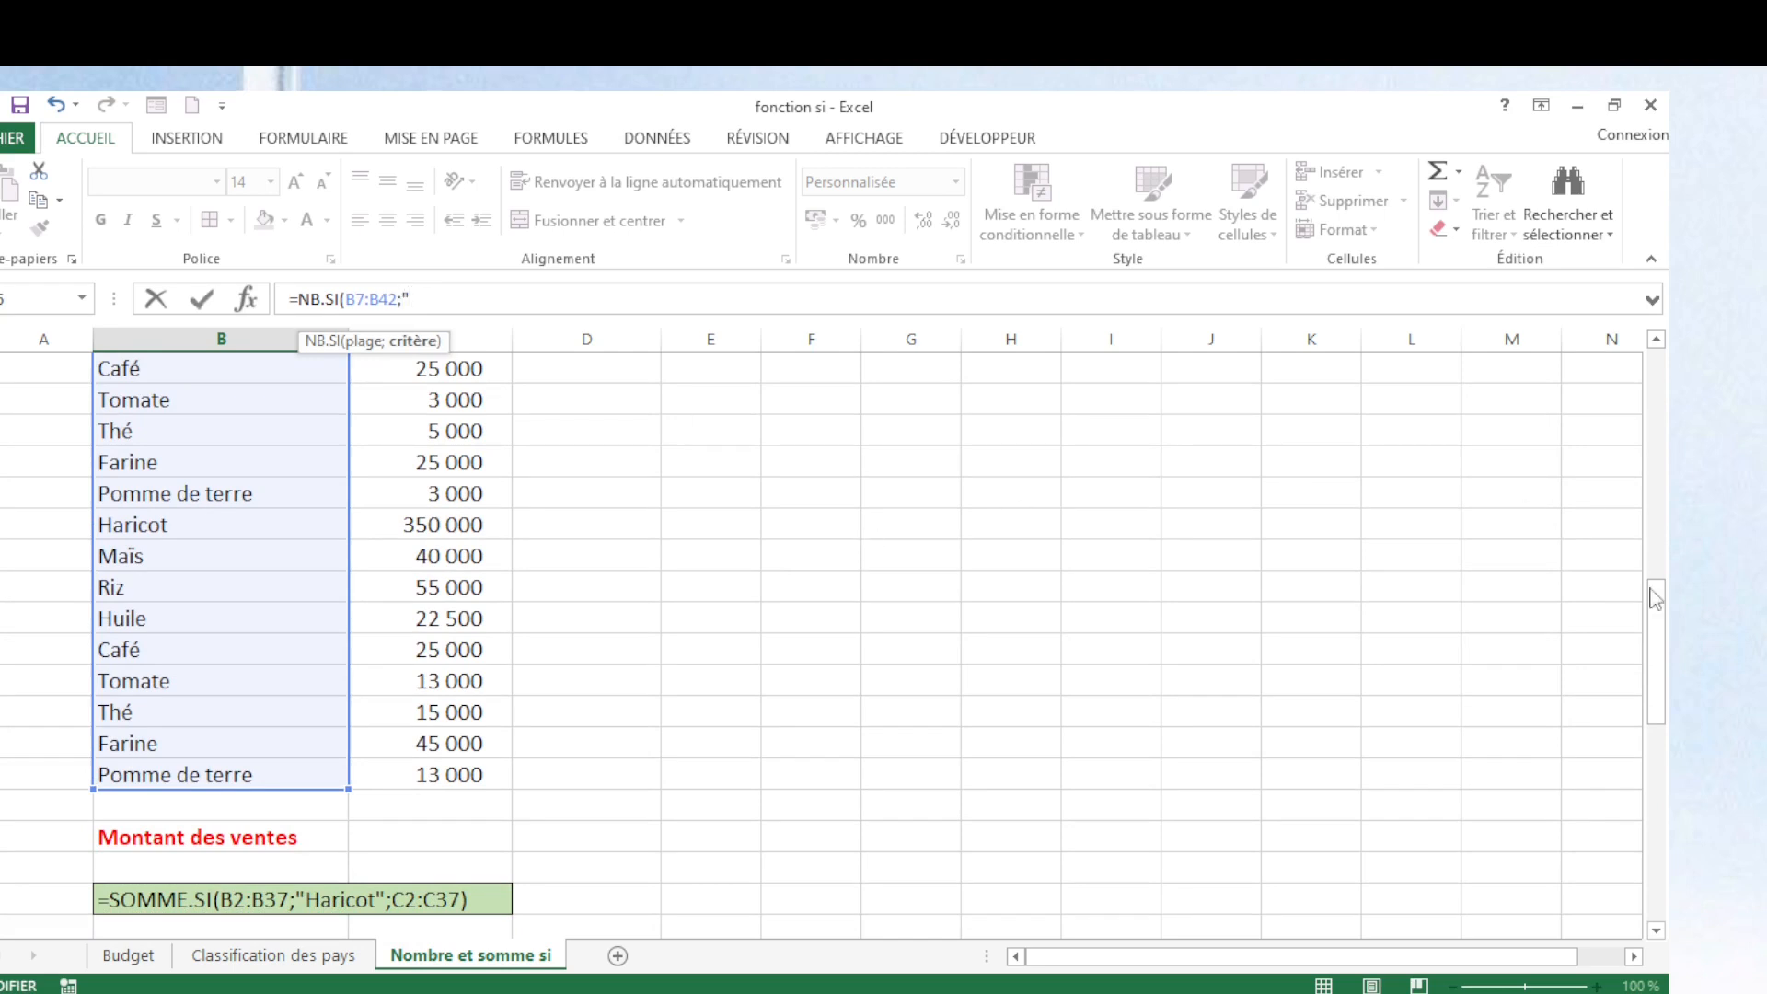
pyautogui.moveTo(1656, 599); pyautogui.dragTo(1673, 714)
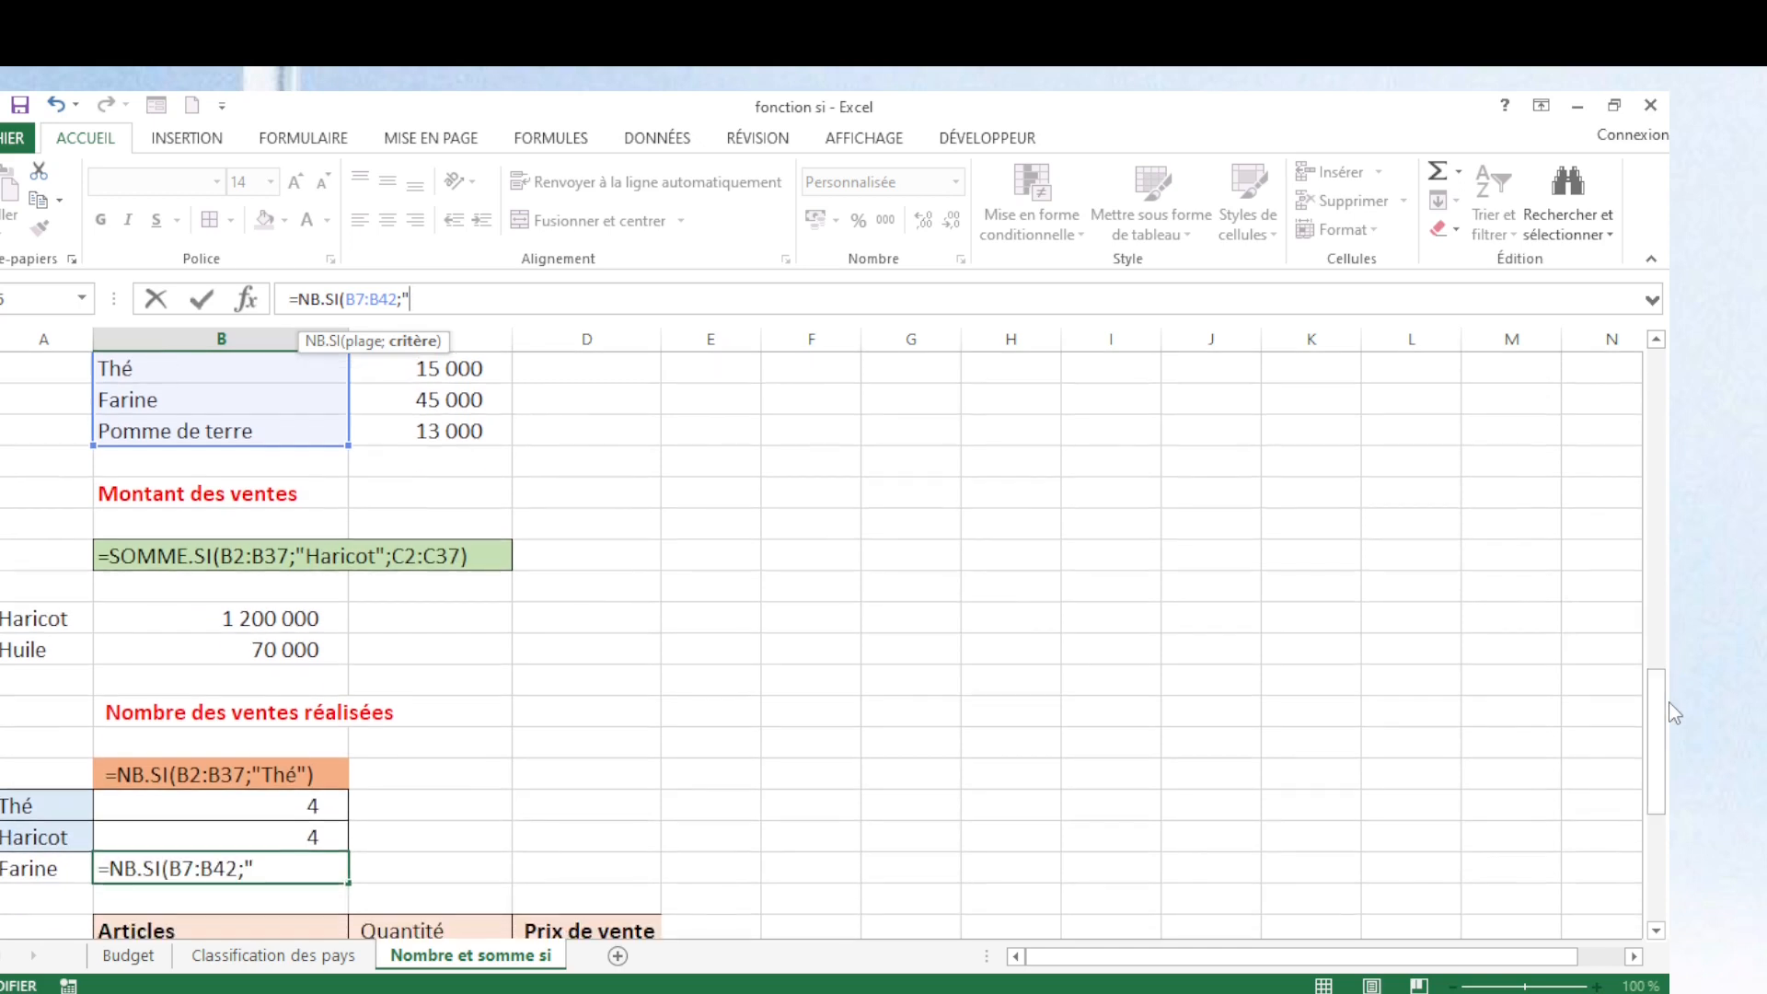
pyautogui.write('Farine")')
pyautogui.press('Return')
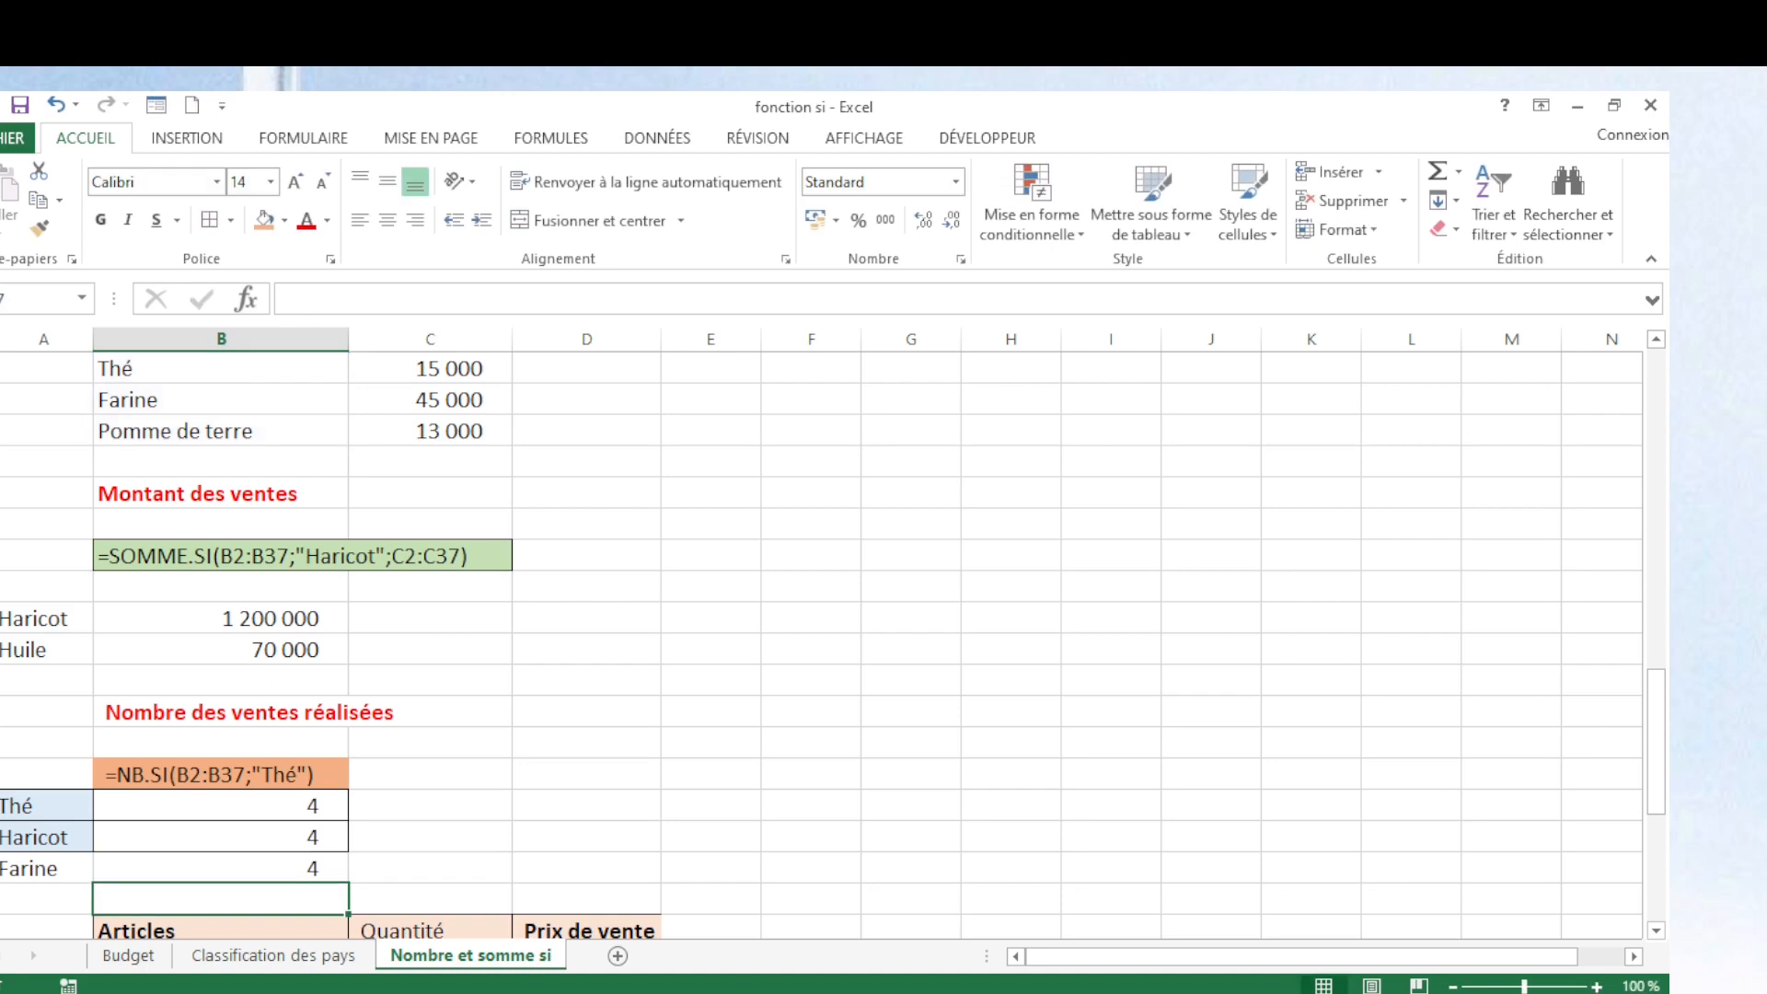
# Apply borders to the Farine label and its count cell to match the rows above.
pyautogui.click(18, 868)
pyautogui.hotkey('shift', 'Right')
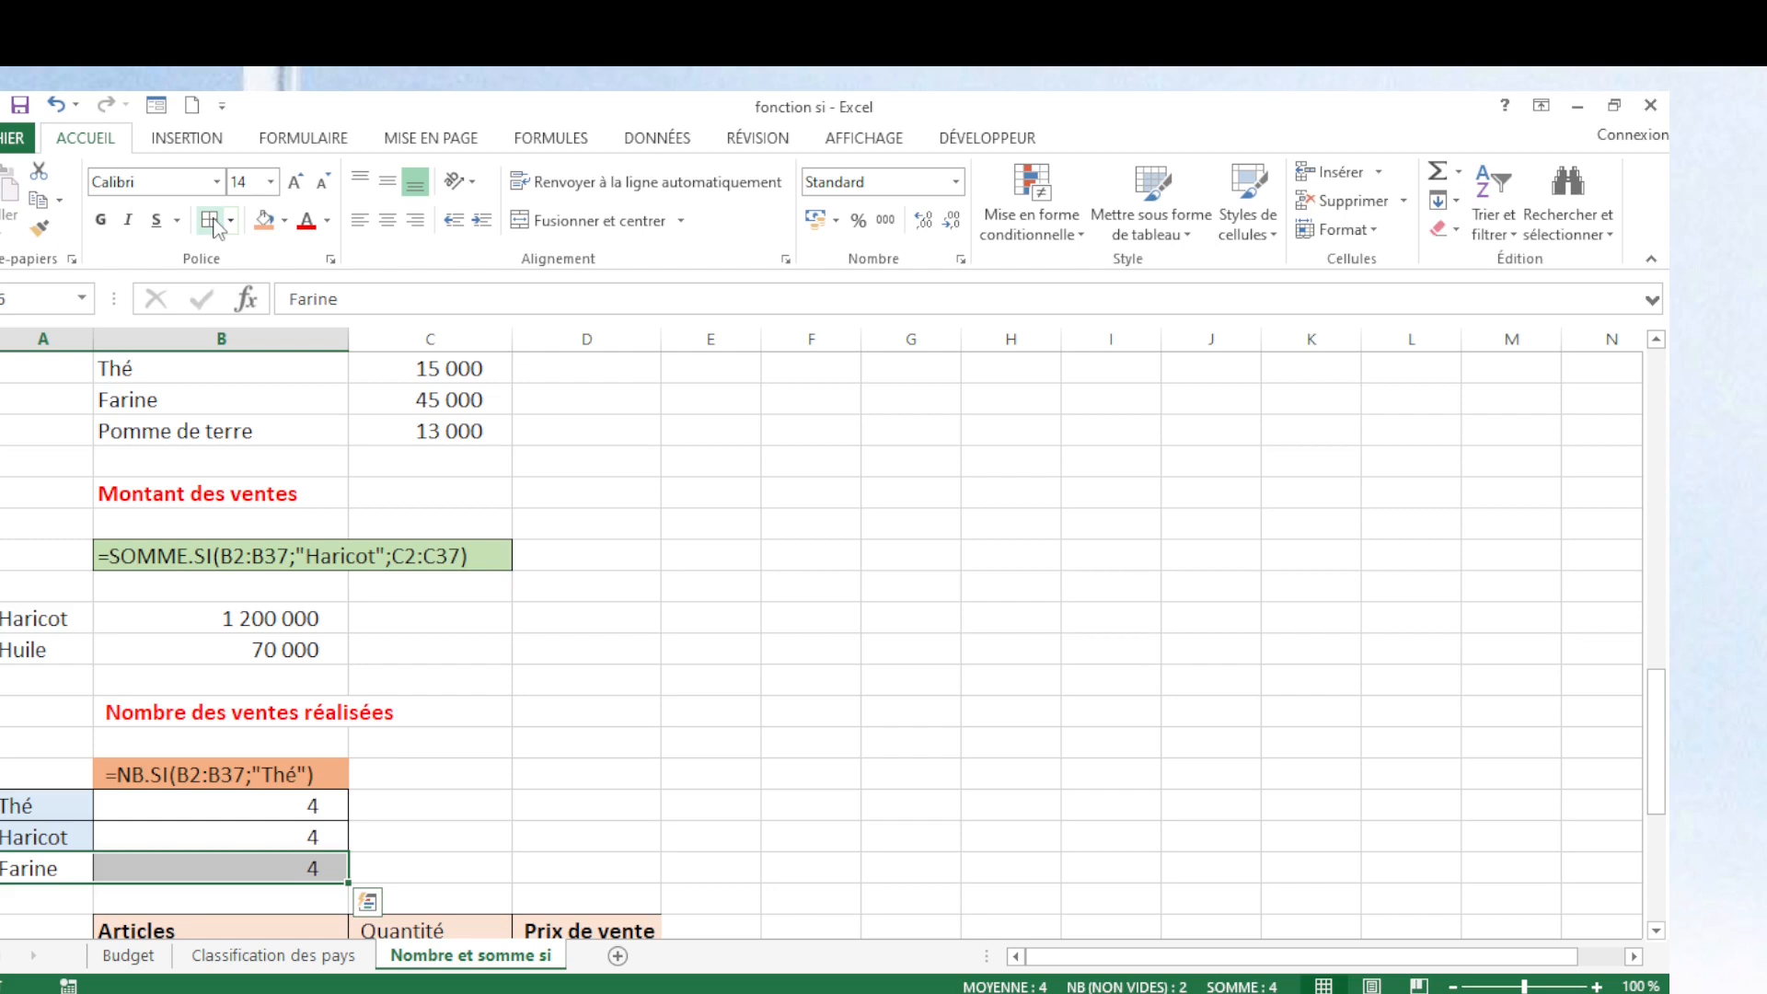
pyautogui.click(214, 227)
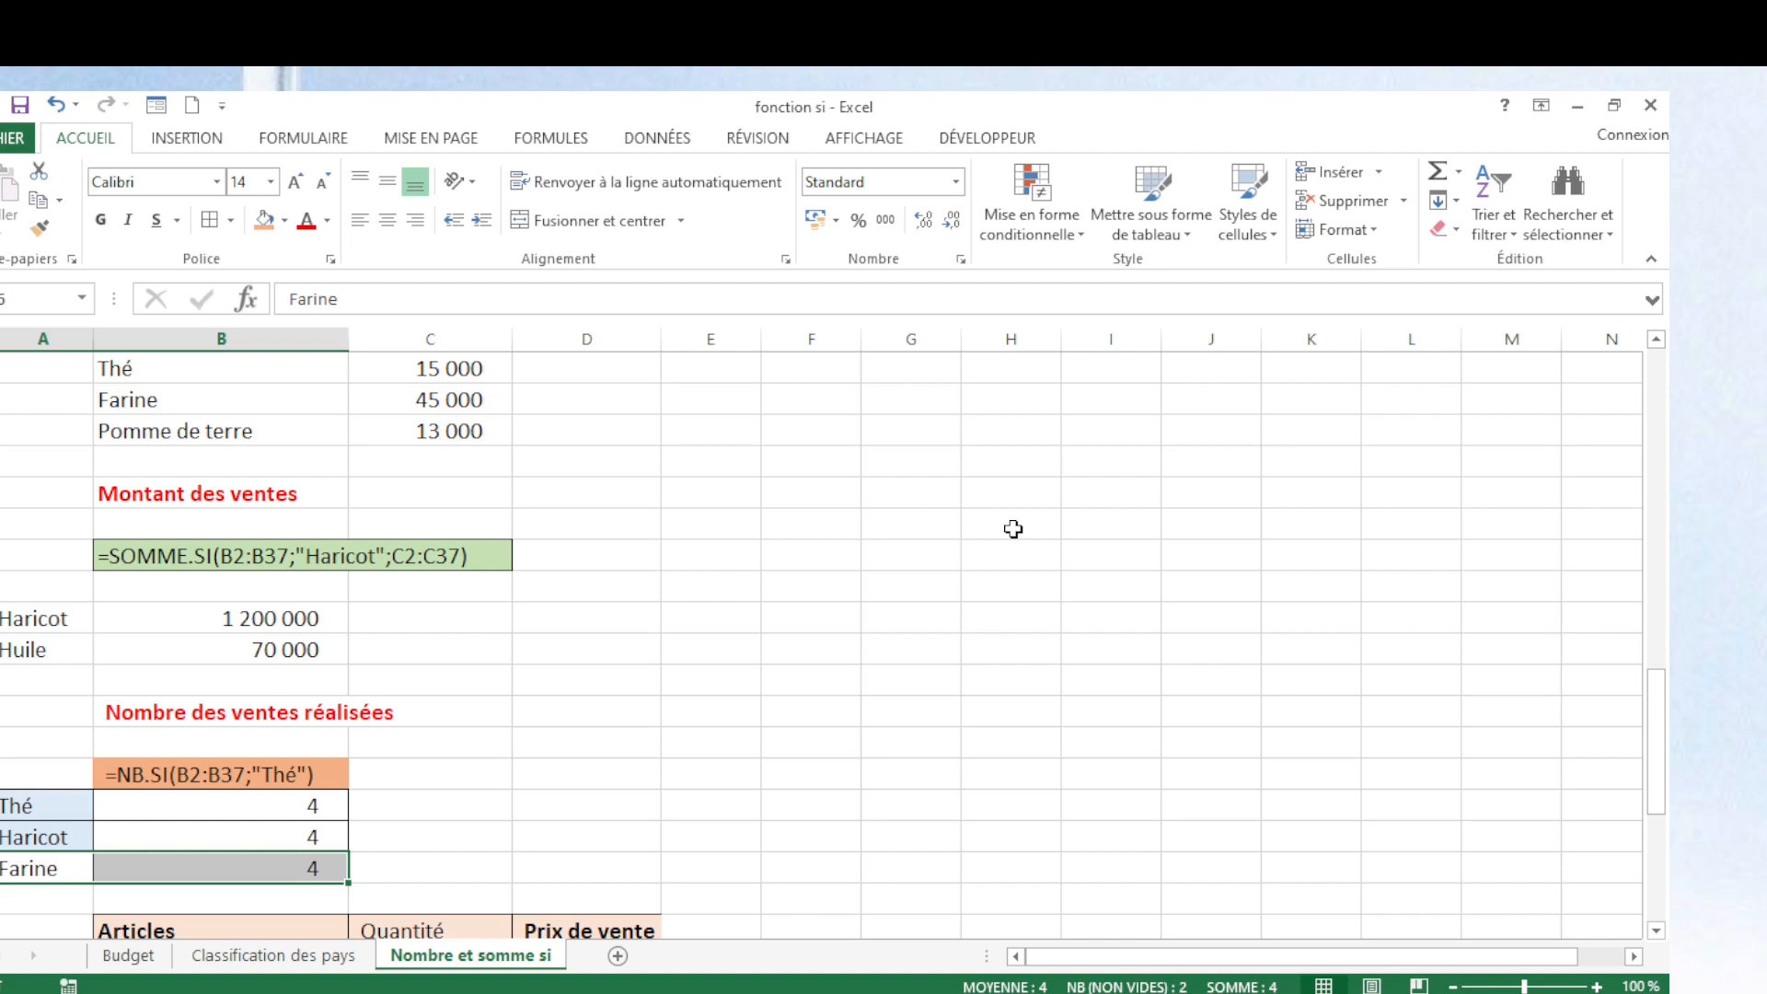
# Widen the Prix de vente column slightly in the table of articles and quantities.
pyautogui.moveTo(1653, 721); pyautogui.dragTo(1673, 822)
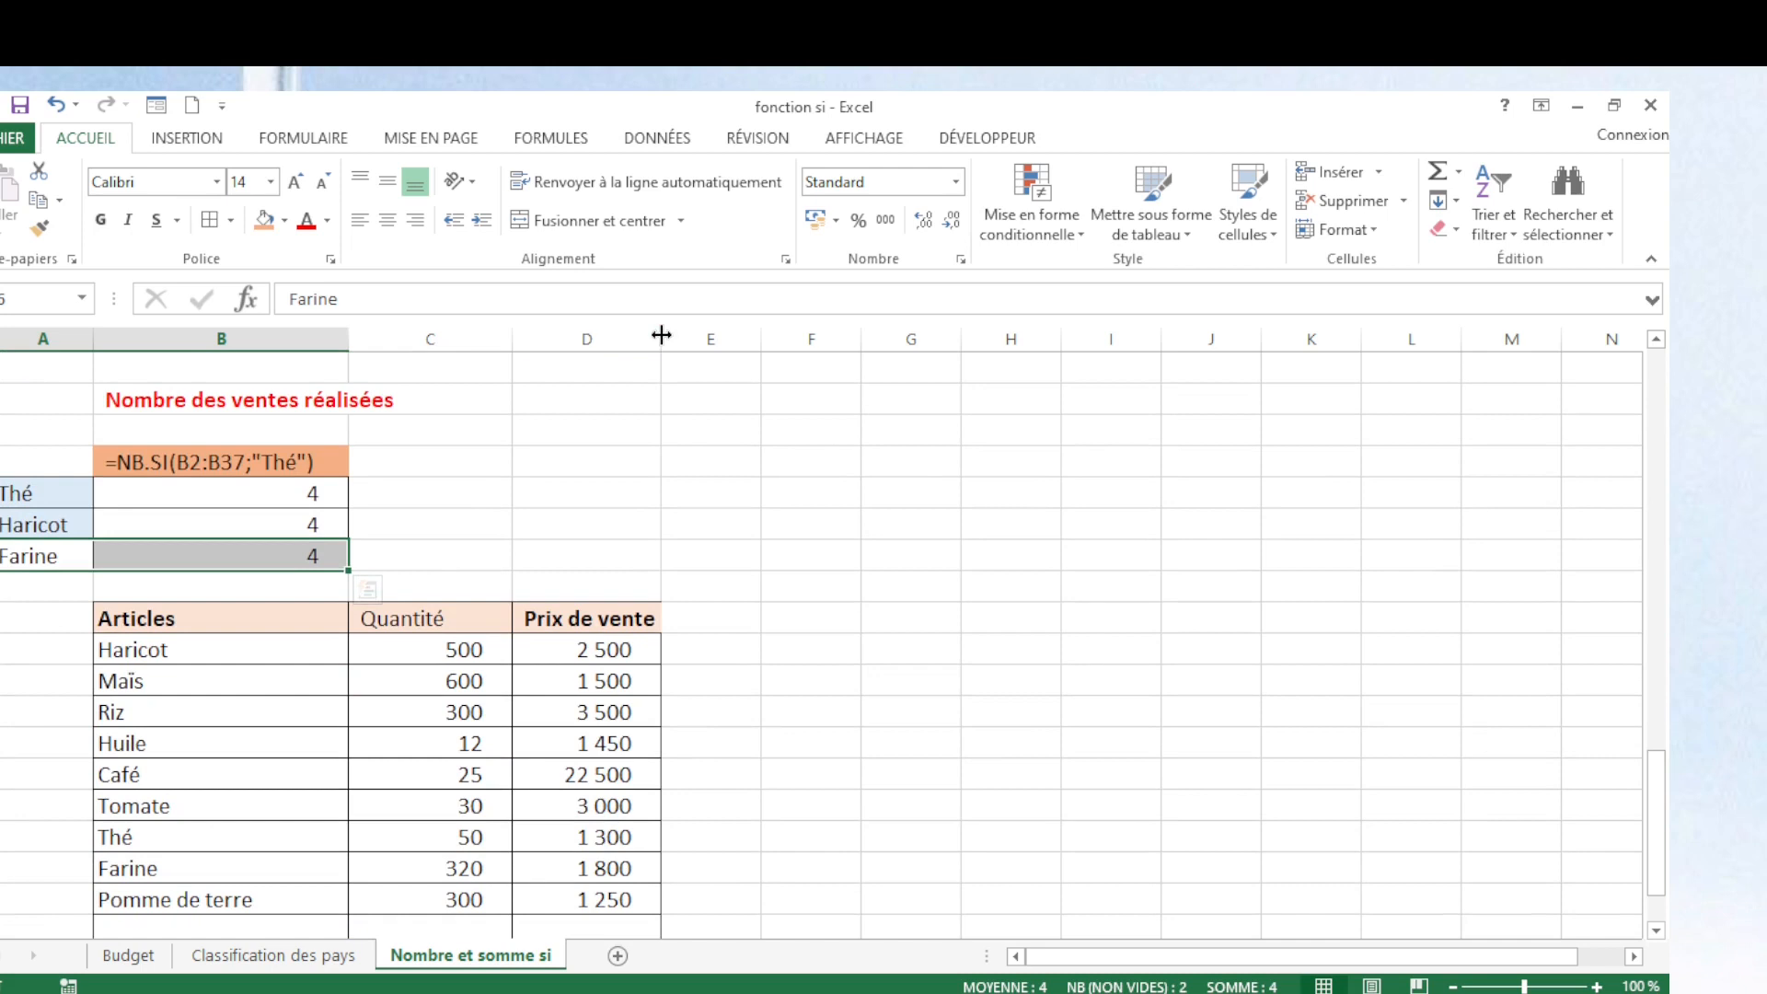
pyautogui.moveTo(661, 338); pyautogui.dragTo(688, 338)
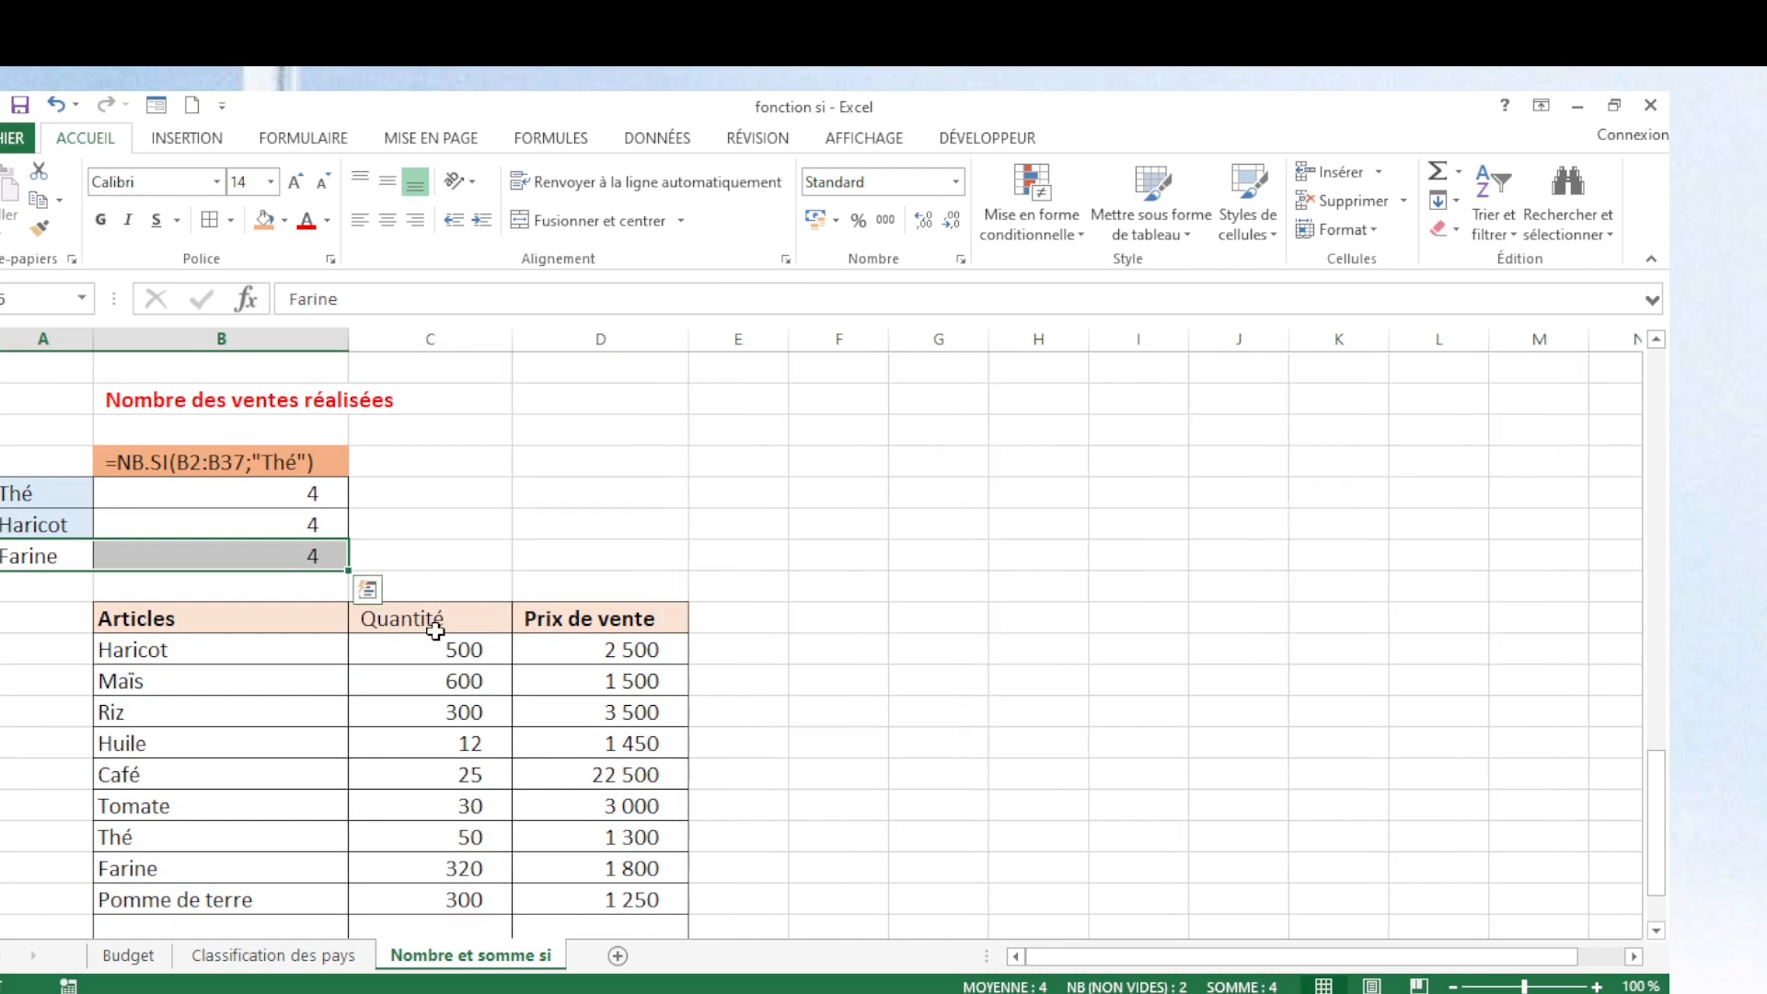
# Examine the quantities and sale prices in the Articles table, down to the "Valeur totale des articles" row.
pyautogui.click(404, 659)
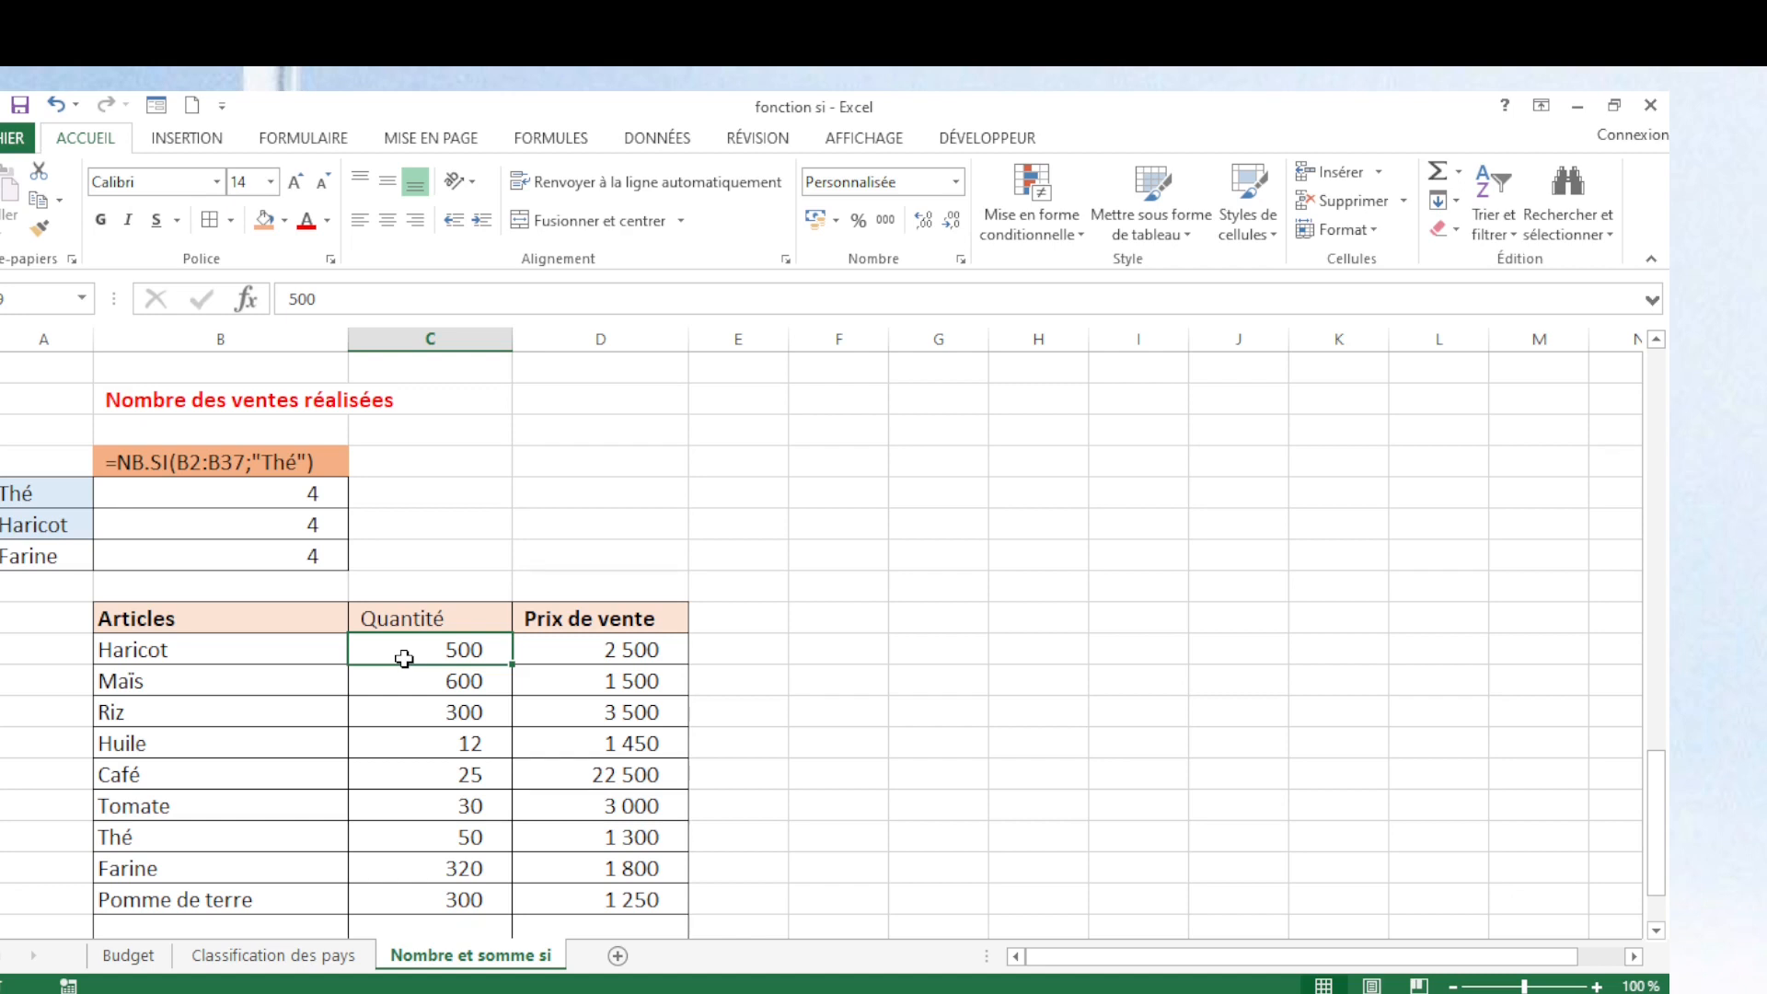
pyautogui.press('Down')
pyautogui.press('Down')
pyautogui.press('Down')
pyautogui.press('Down')
pyautogui.press('Down')
pyautogui.press('Down')
pyautogui.press('Down')
pyautogui.press('Down')
pyautogui.press('Down')
pyautogui.press('Down')
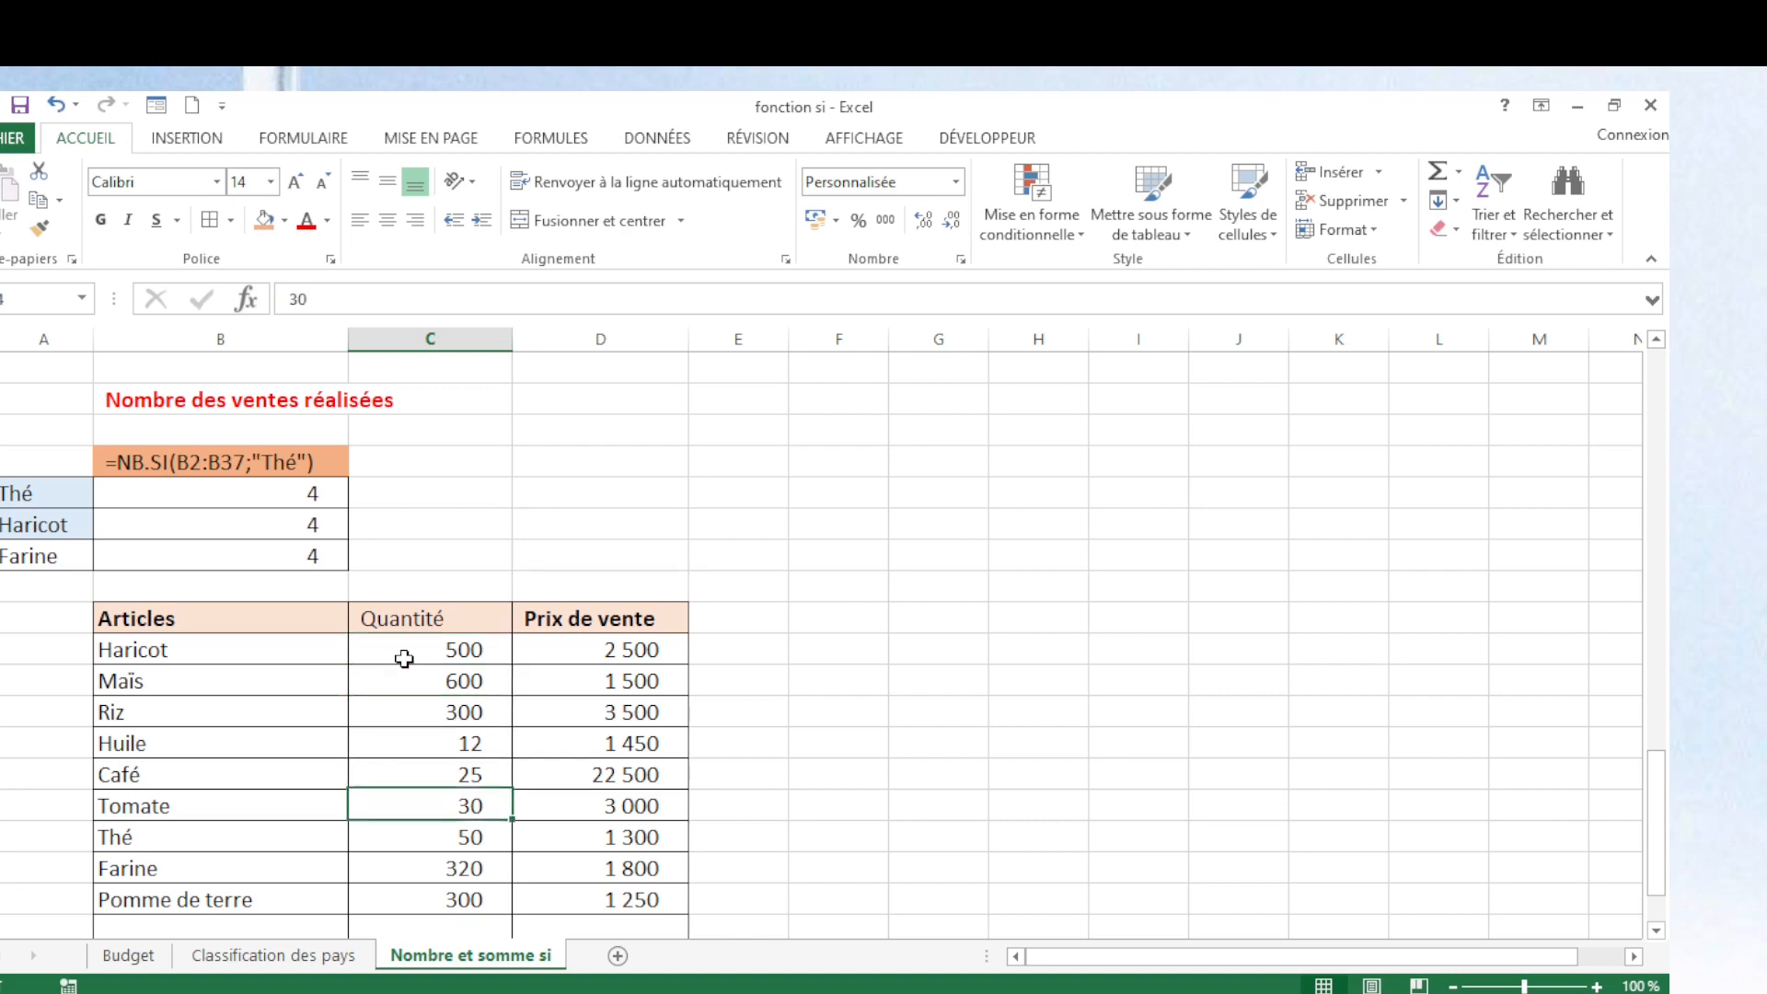
pyautogui.press('Down')
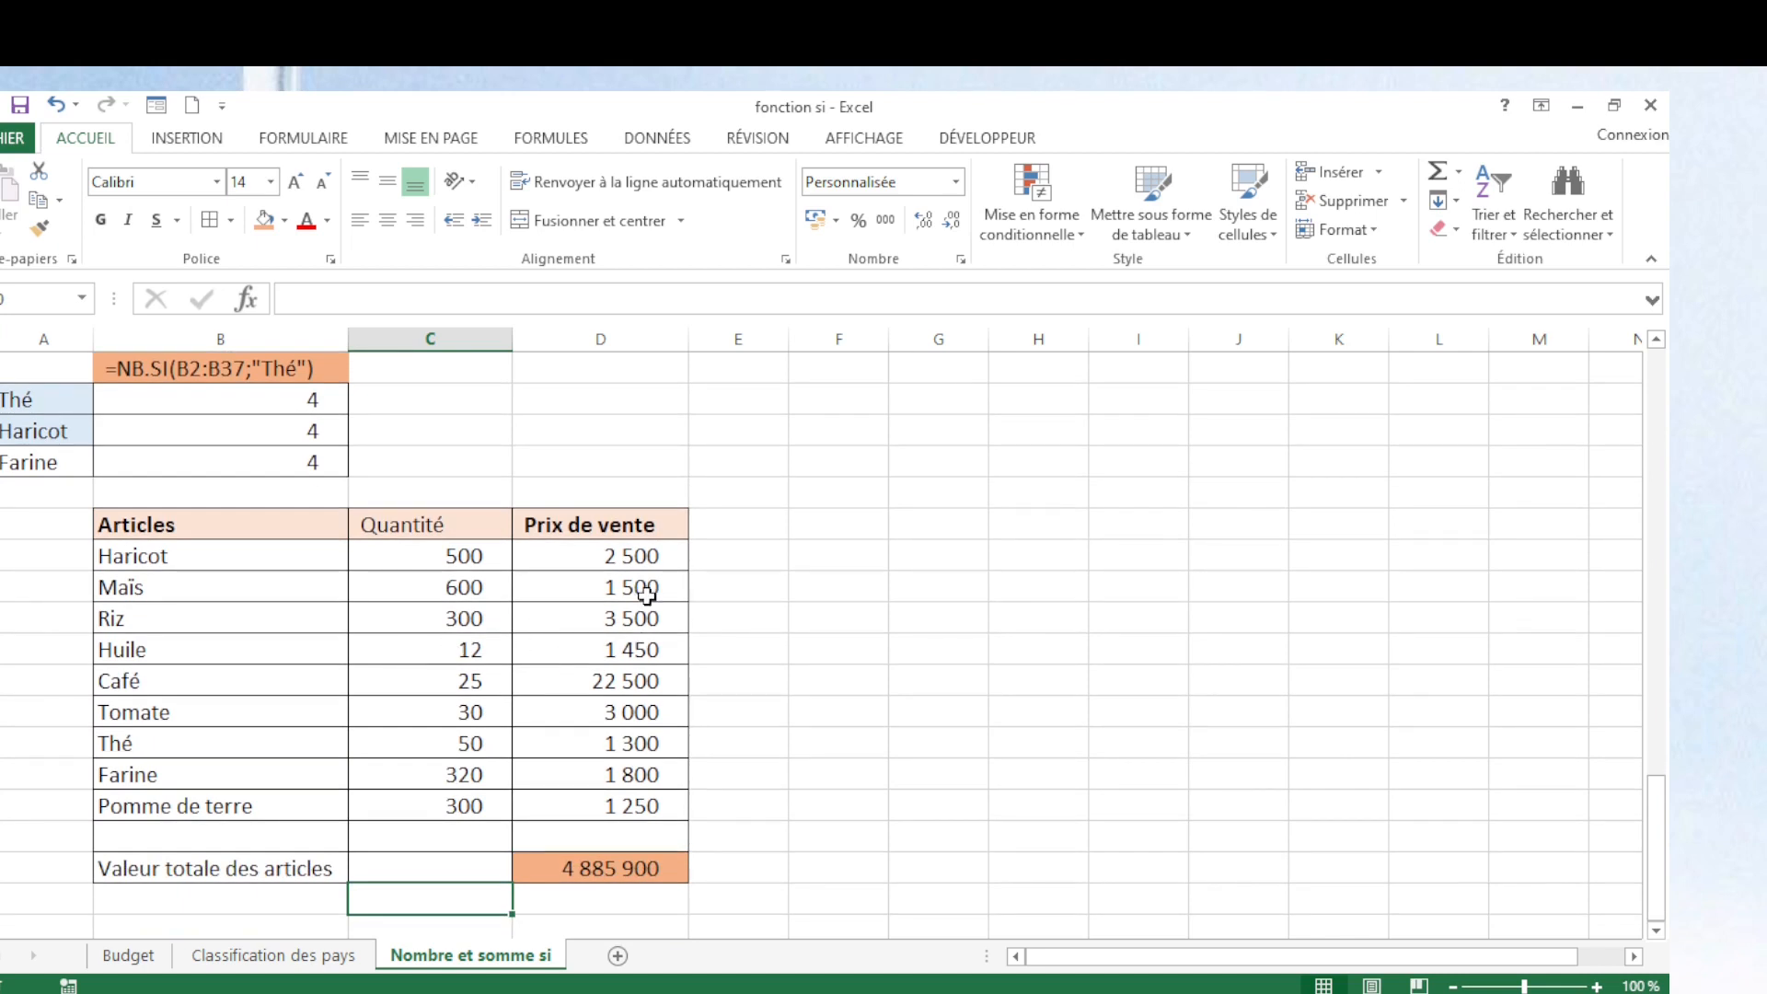
# Make the Quantité header bold like the other headers of the Articles table.
pyautogui.click(426, 527)
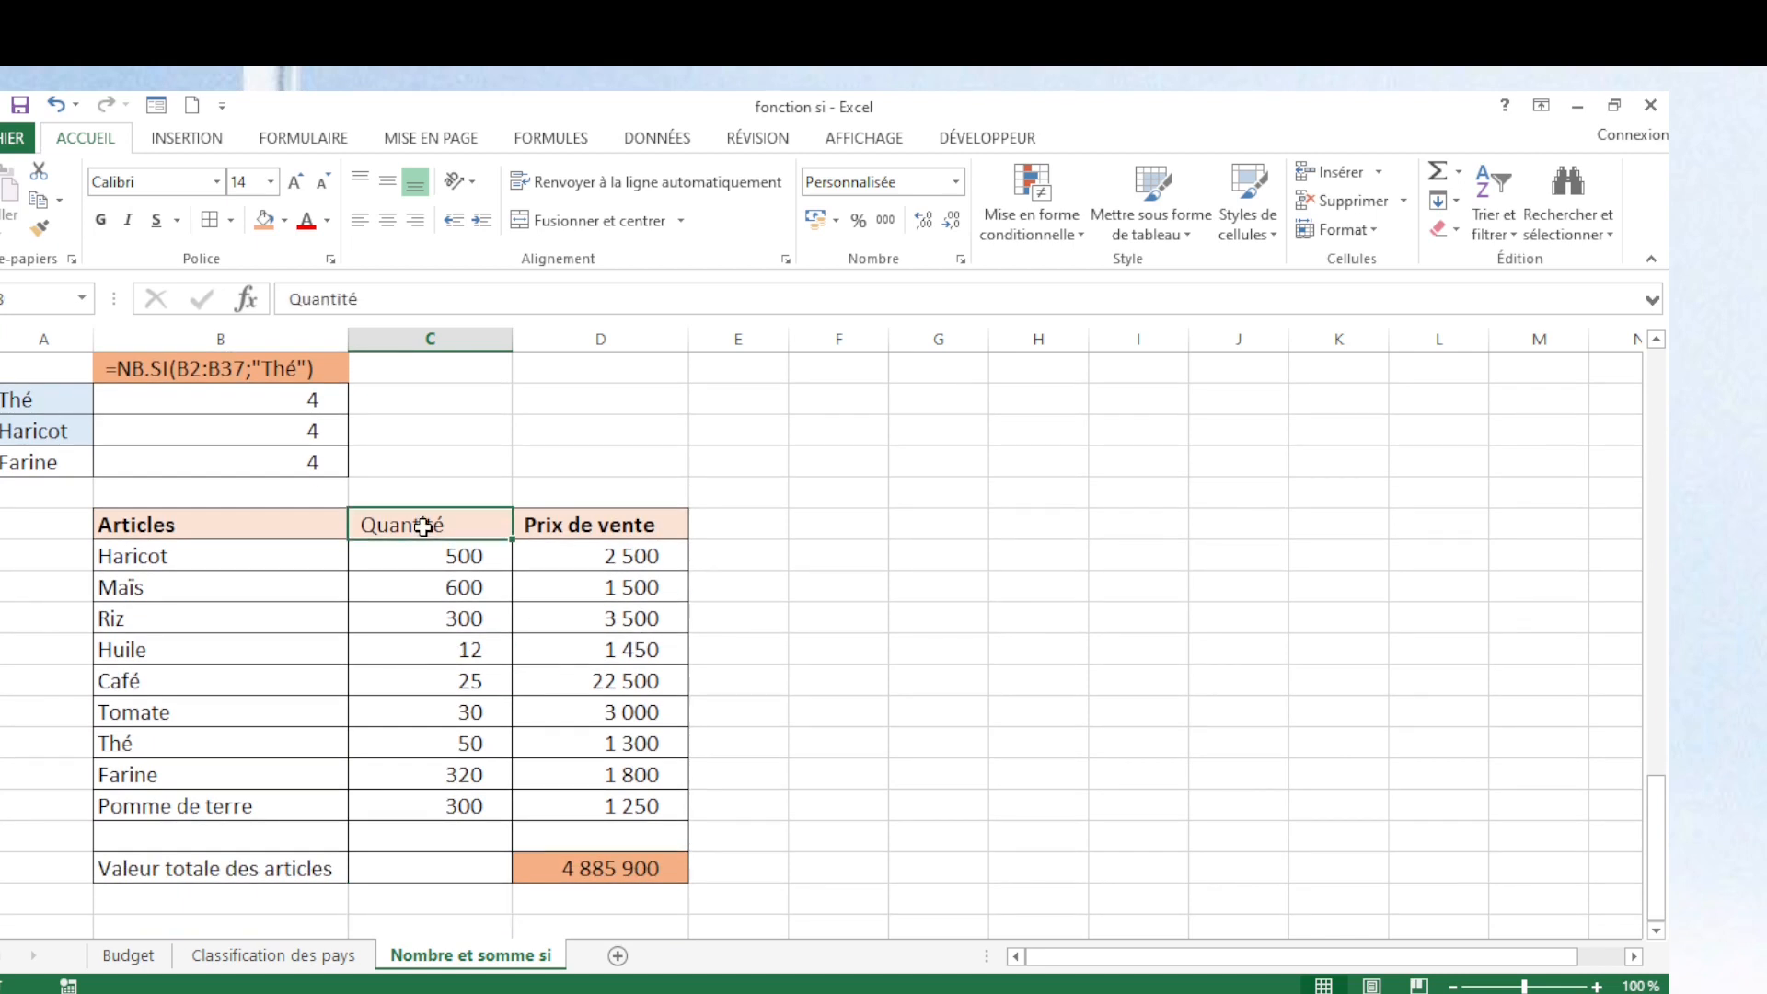
pyautogui.click(101, 230)
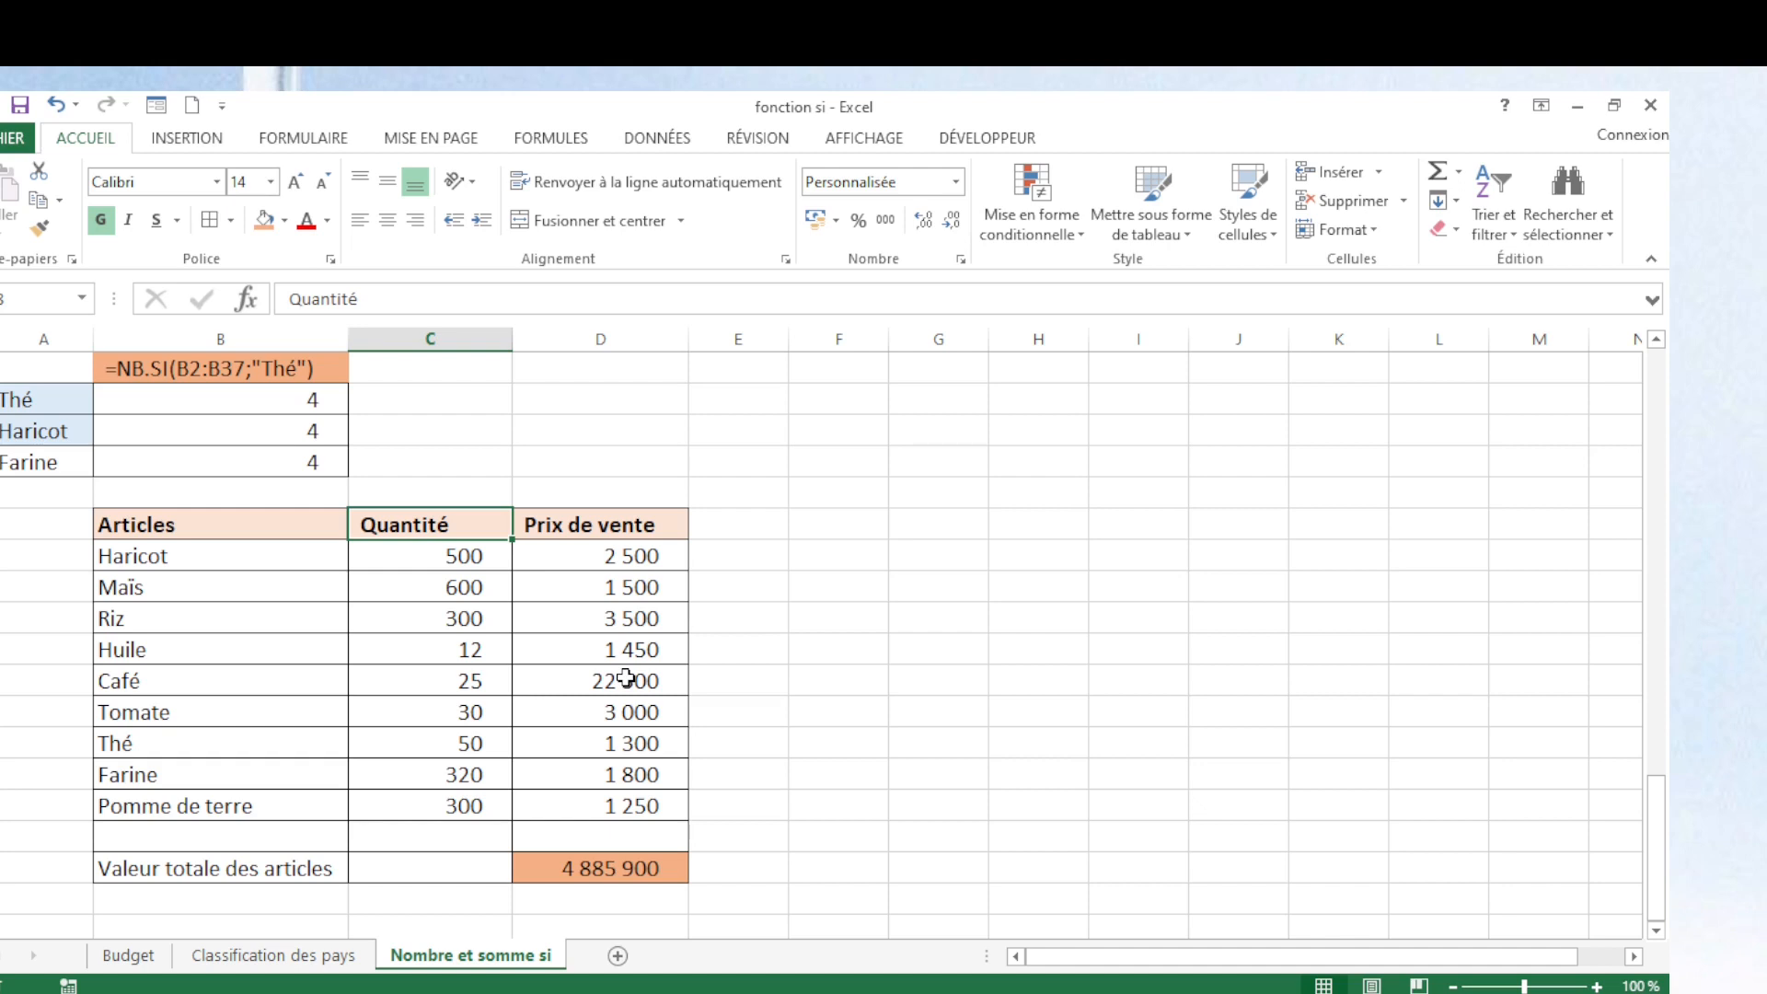
# Clear the existing formula from the total value cell in the "Valeur totale des articles" row.
pyautogui.doubleClick(563, 869)
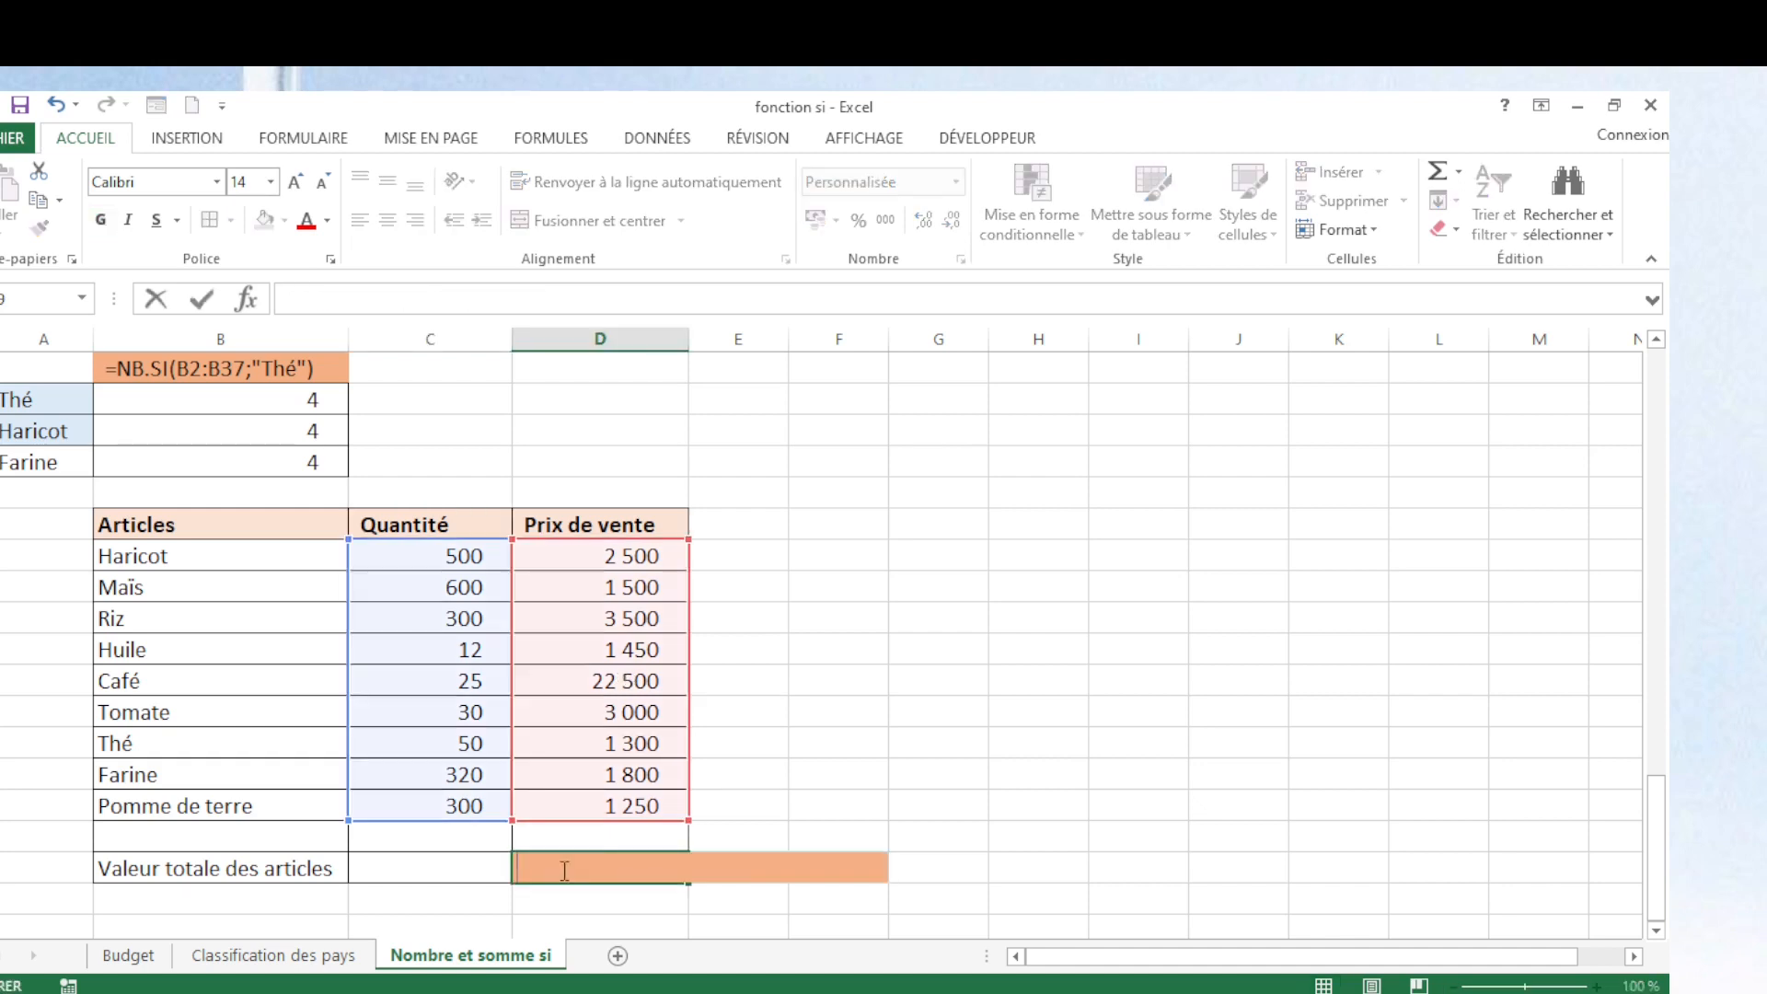
pyautogui.click(796, 743)
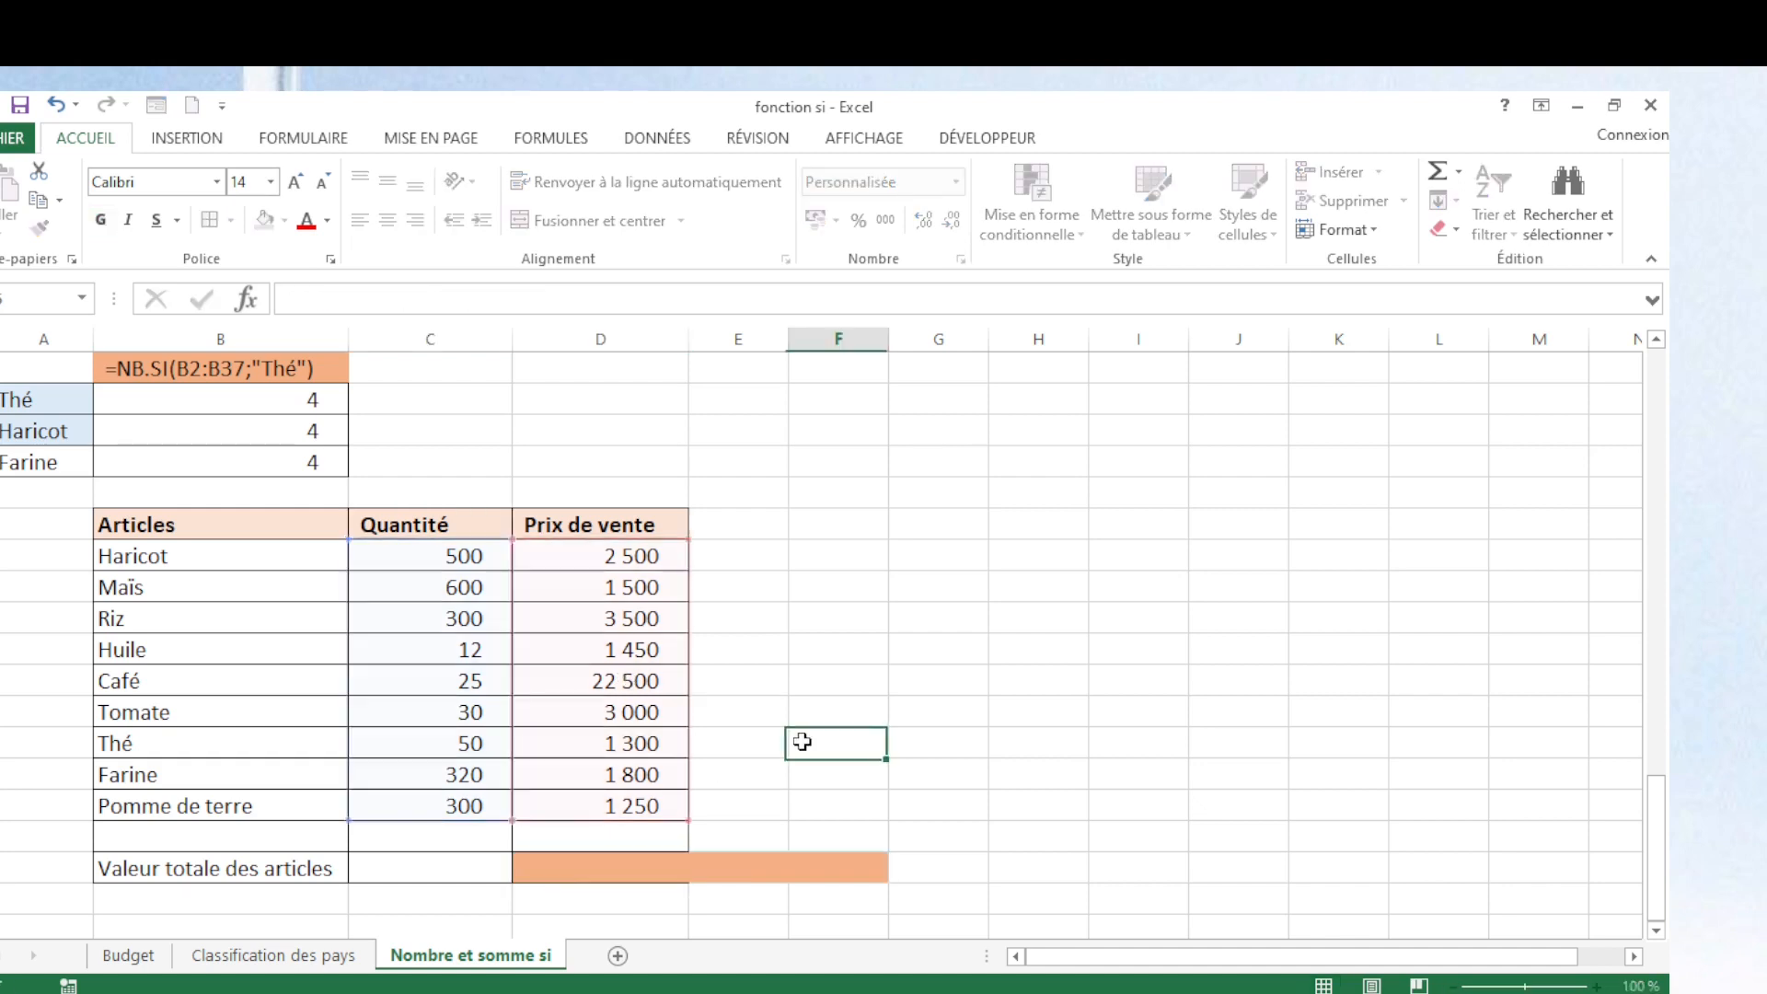
pyautogui.click(562, 872)
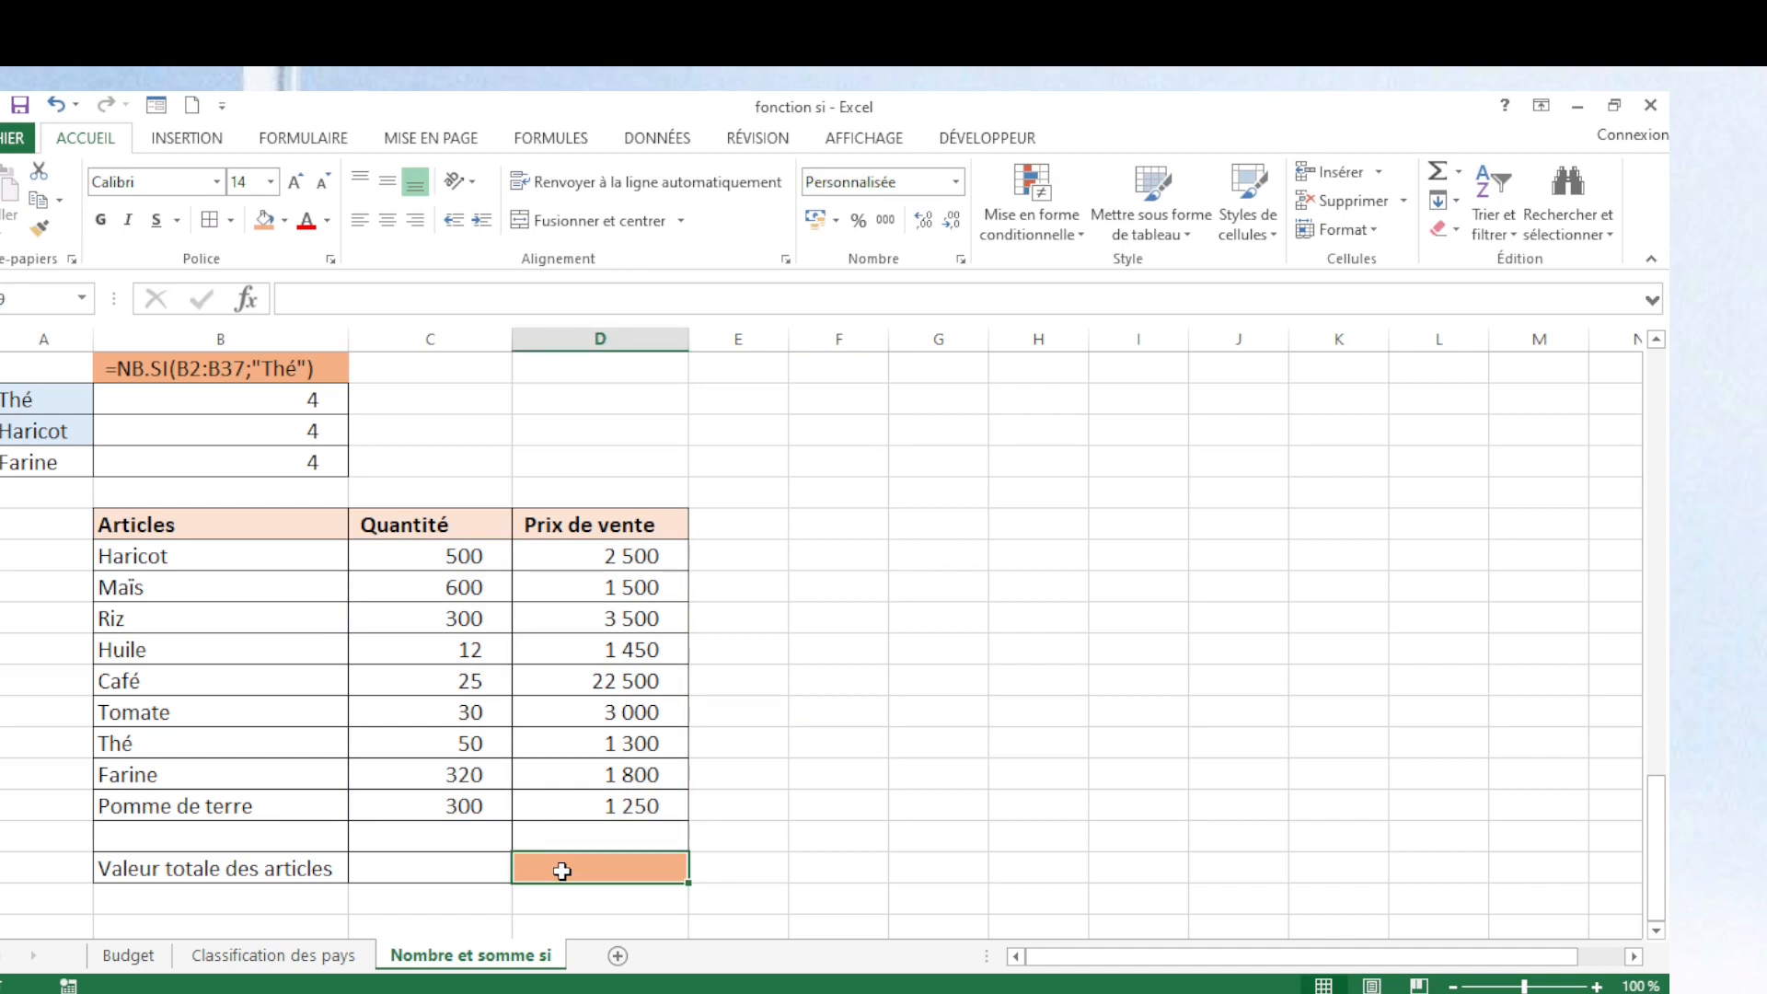
# Calculate the total value of the articles from quantities and sale prices with =SOMMEPROD(C59:C67;D59:D67) in the orange total cell.
pyautogui.write('=som')
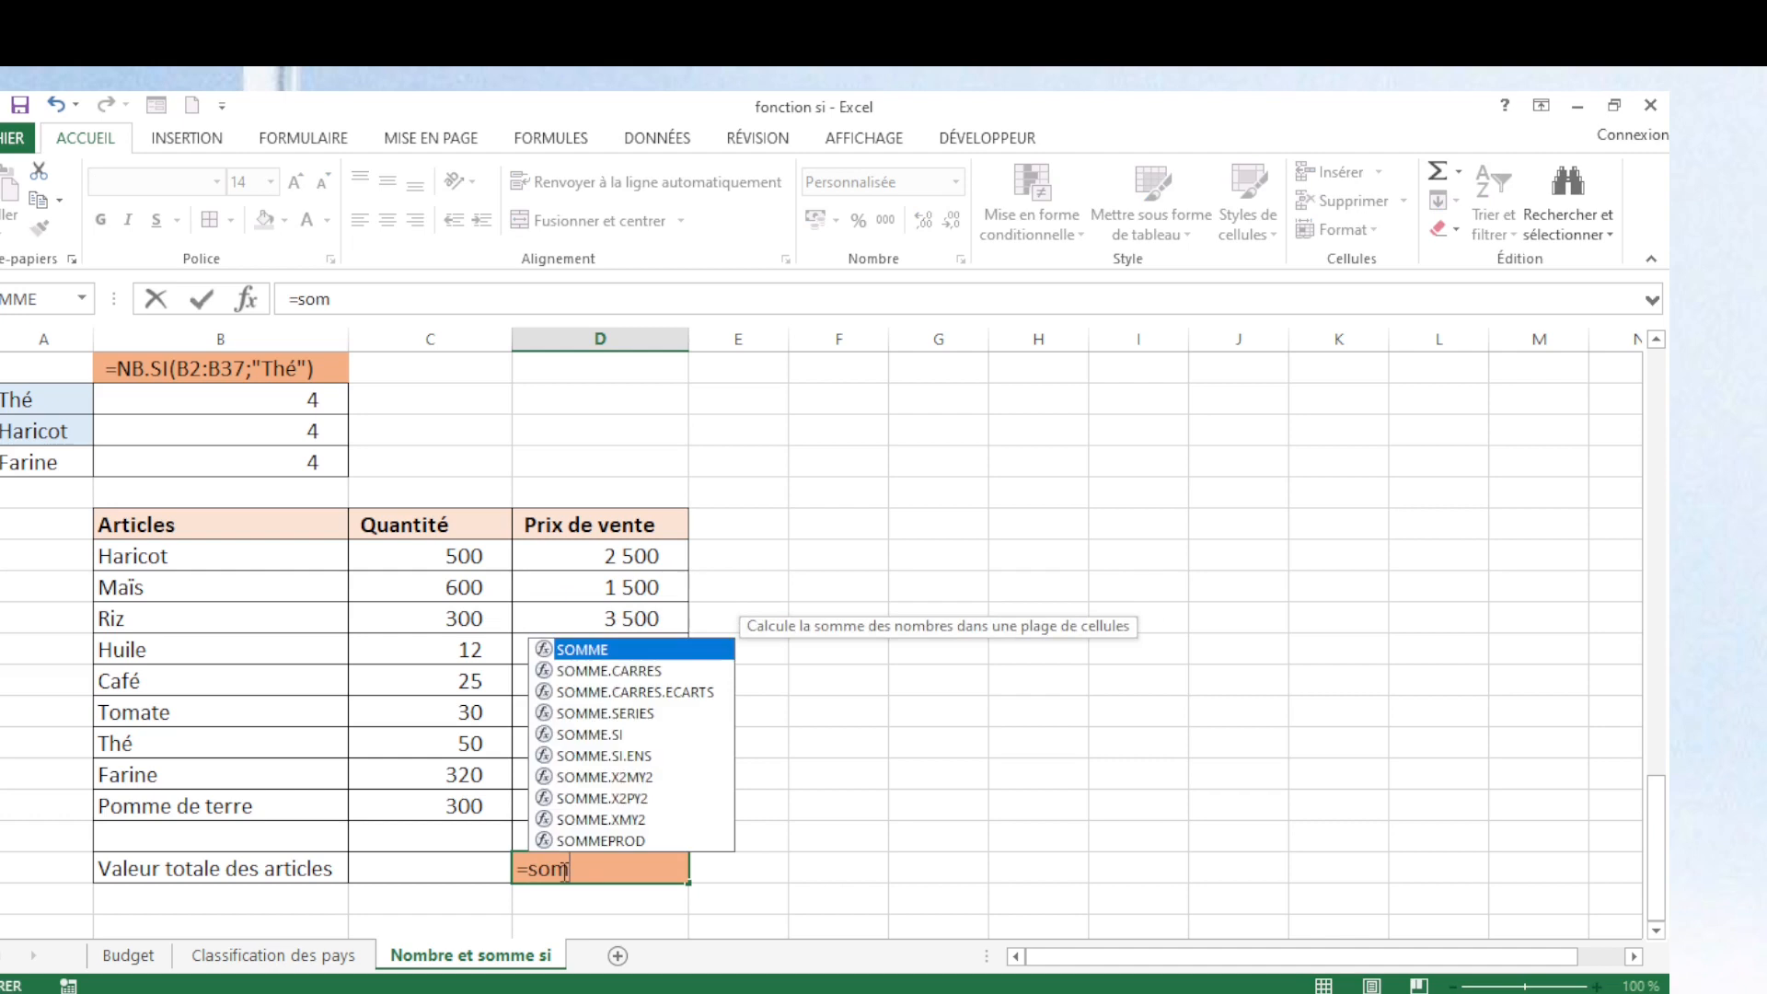
pyautogui.write('me')
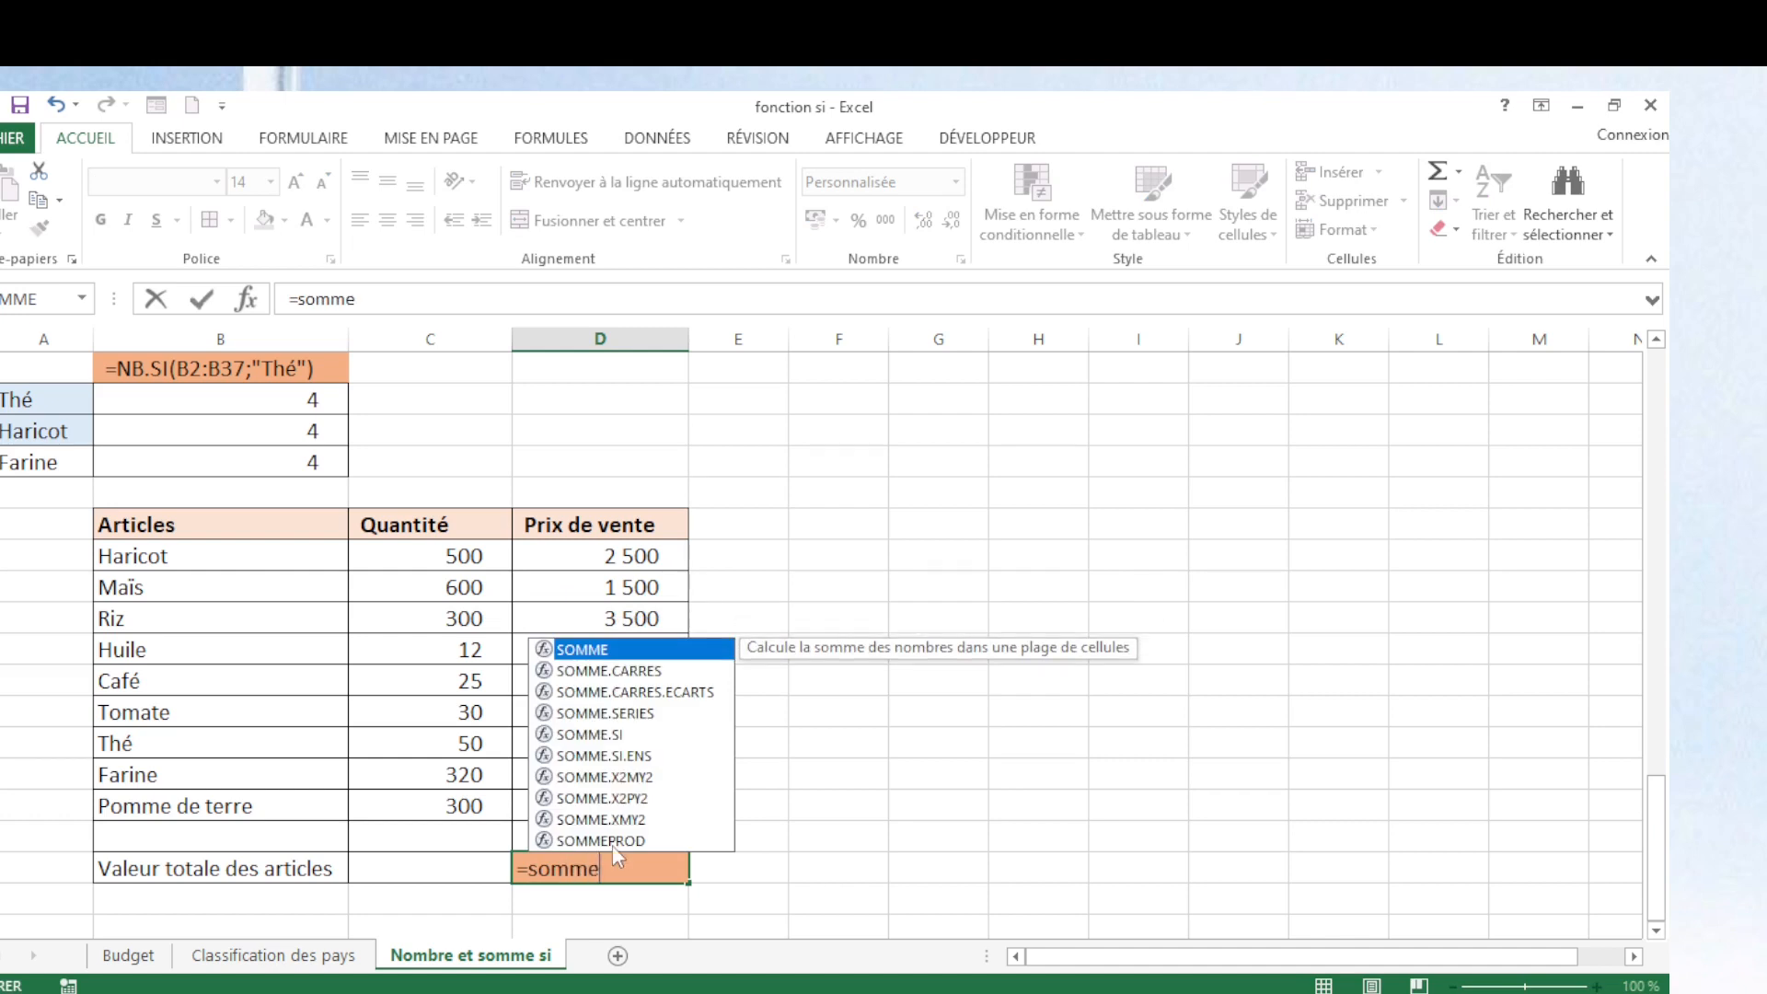
pyautogui.doubleClick(612, 841)
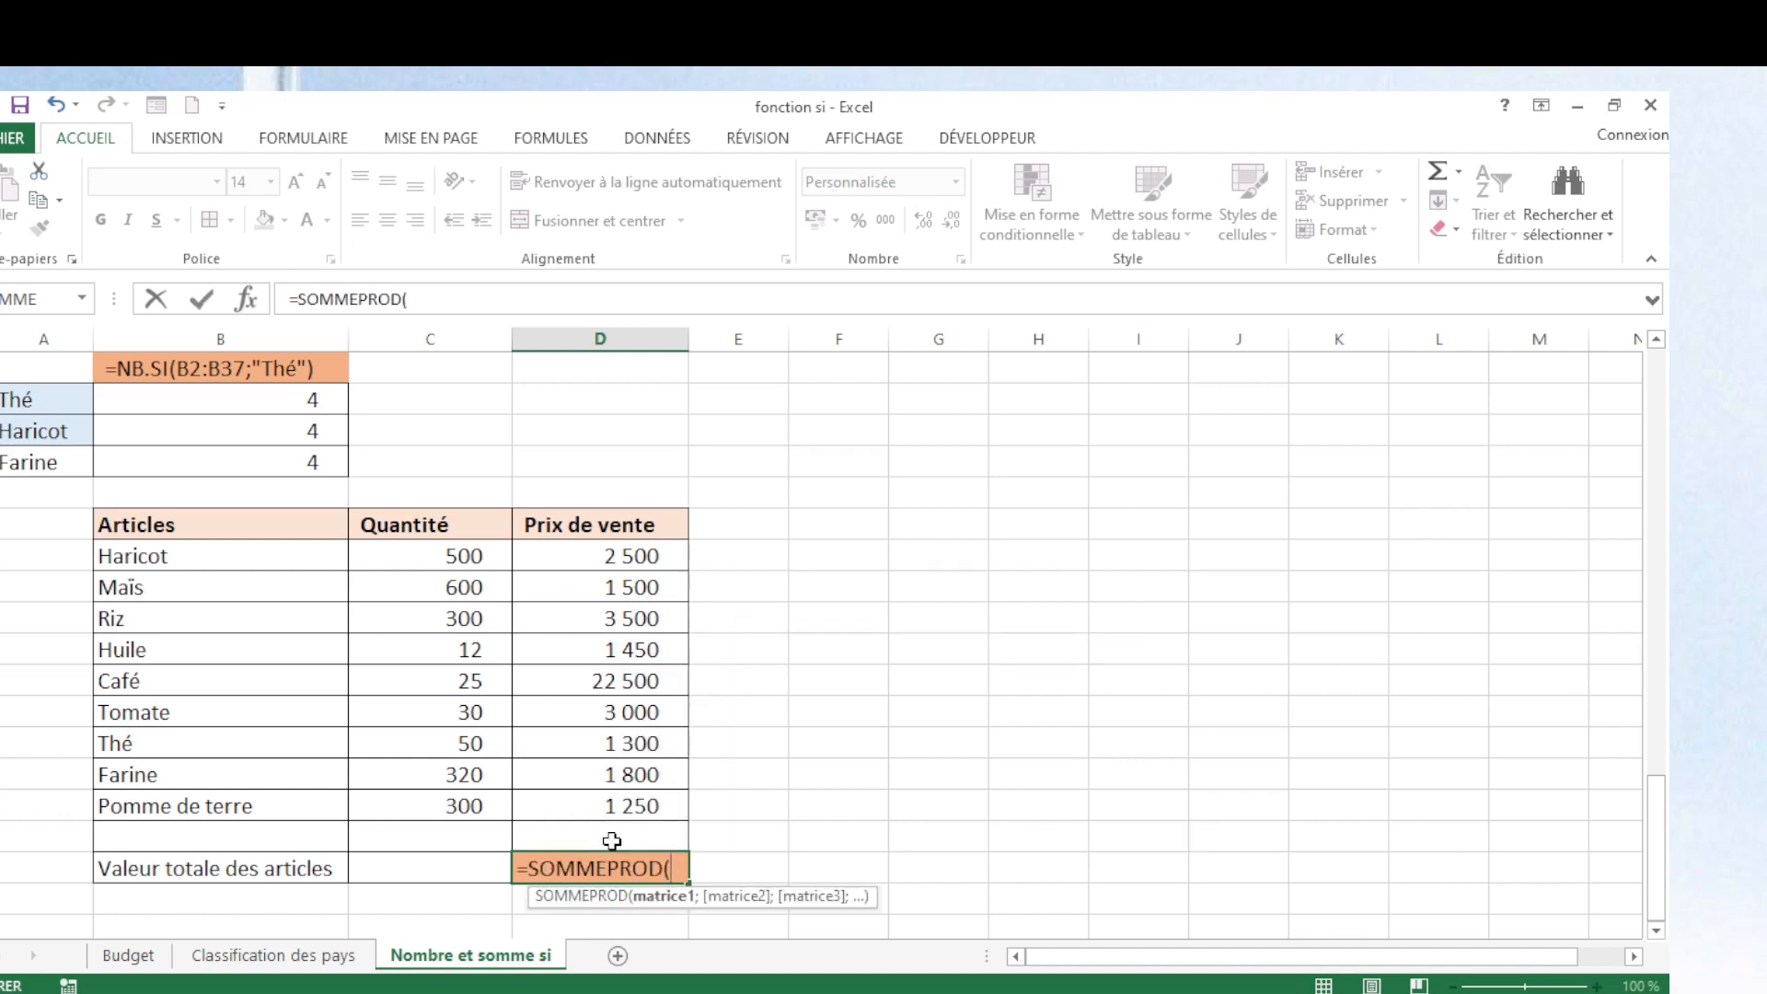
pyautogui.moveTo(430, 556); pyautogui.dragTo(433, 815)
pyautogui.write(';')
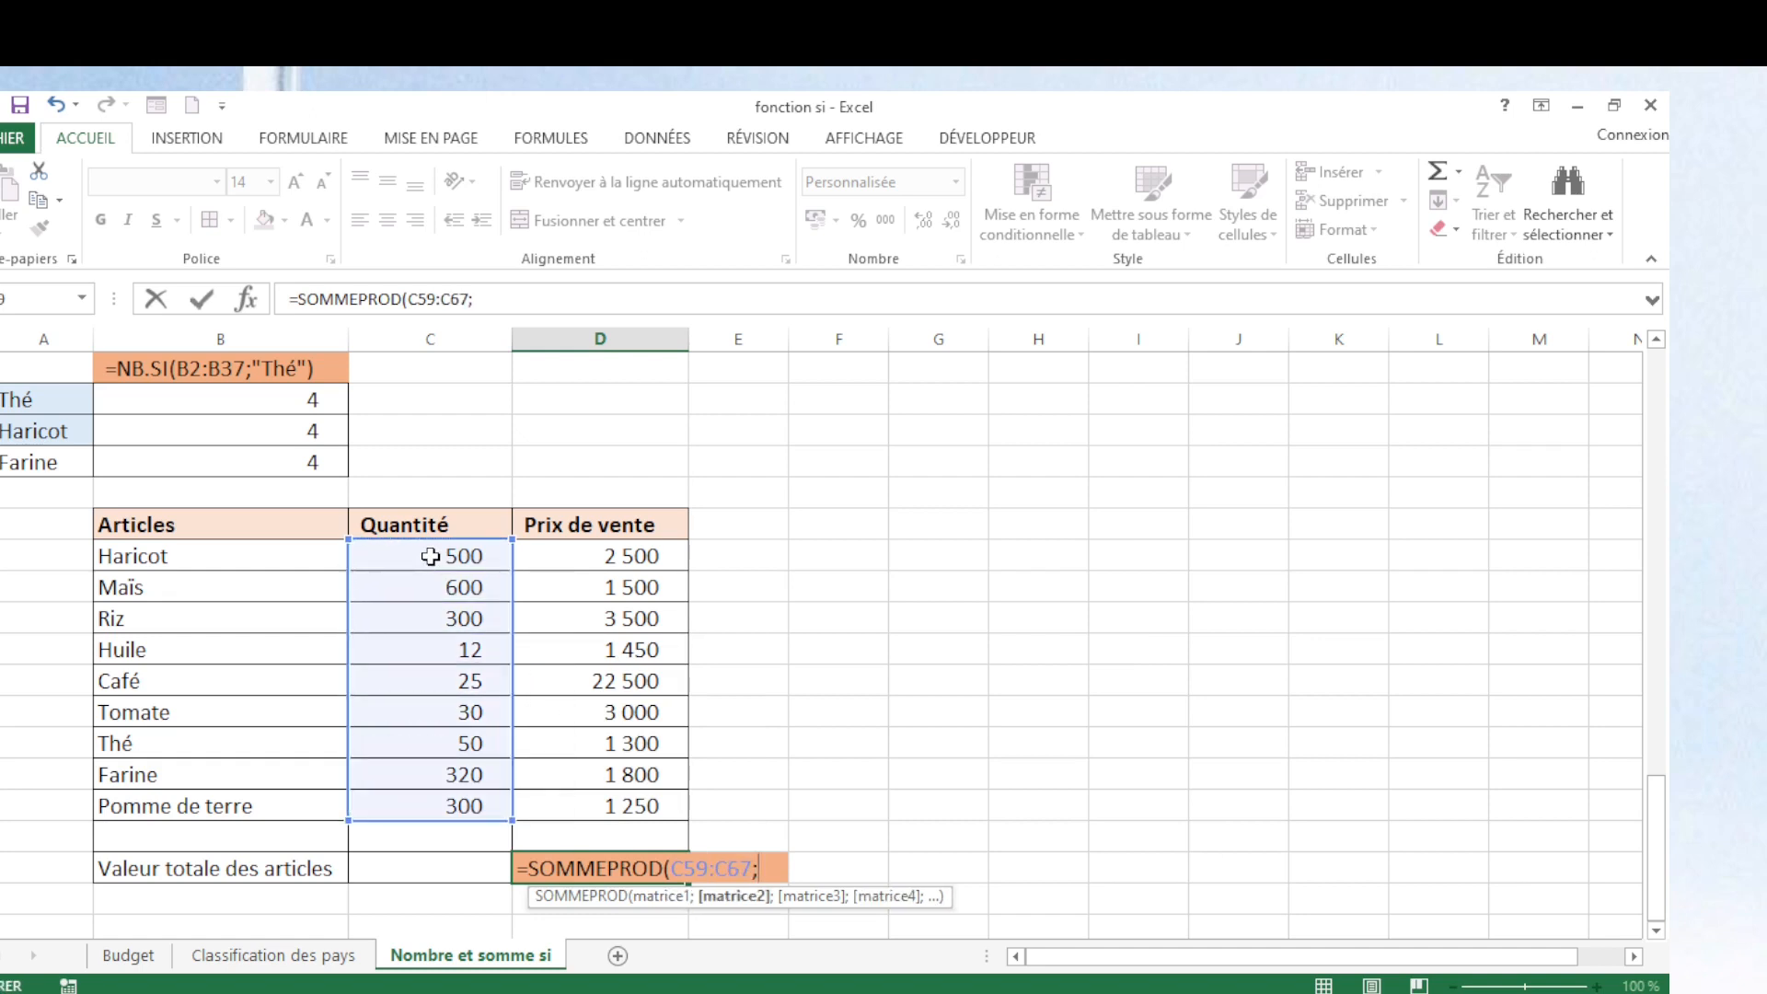
pyautogui.click(586, 559)
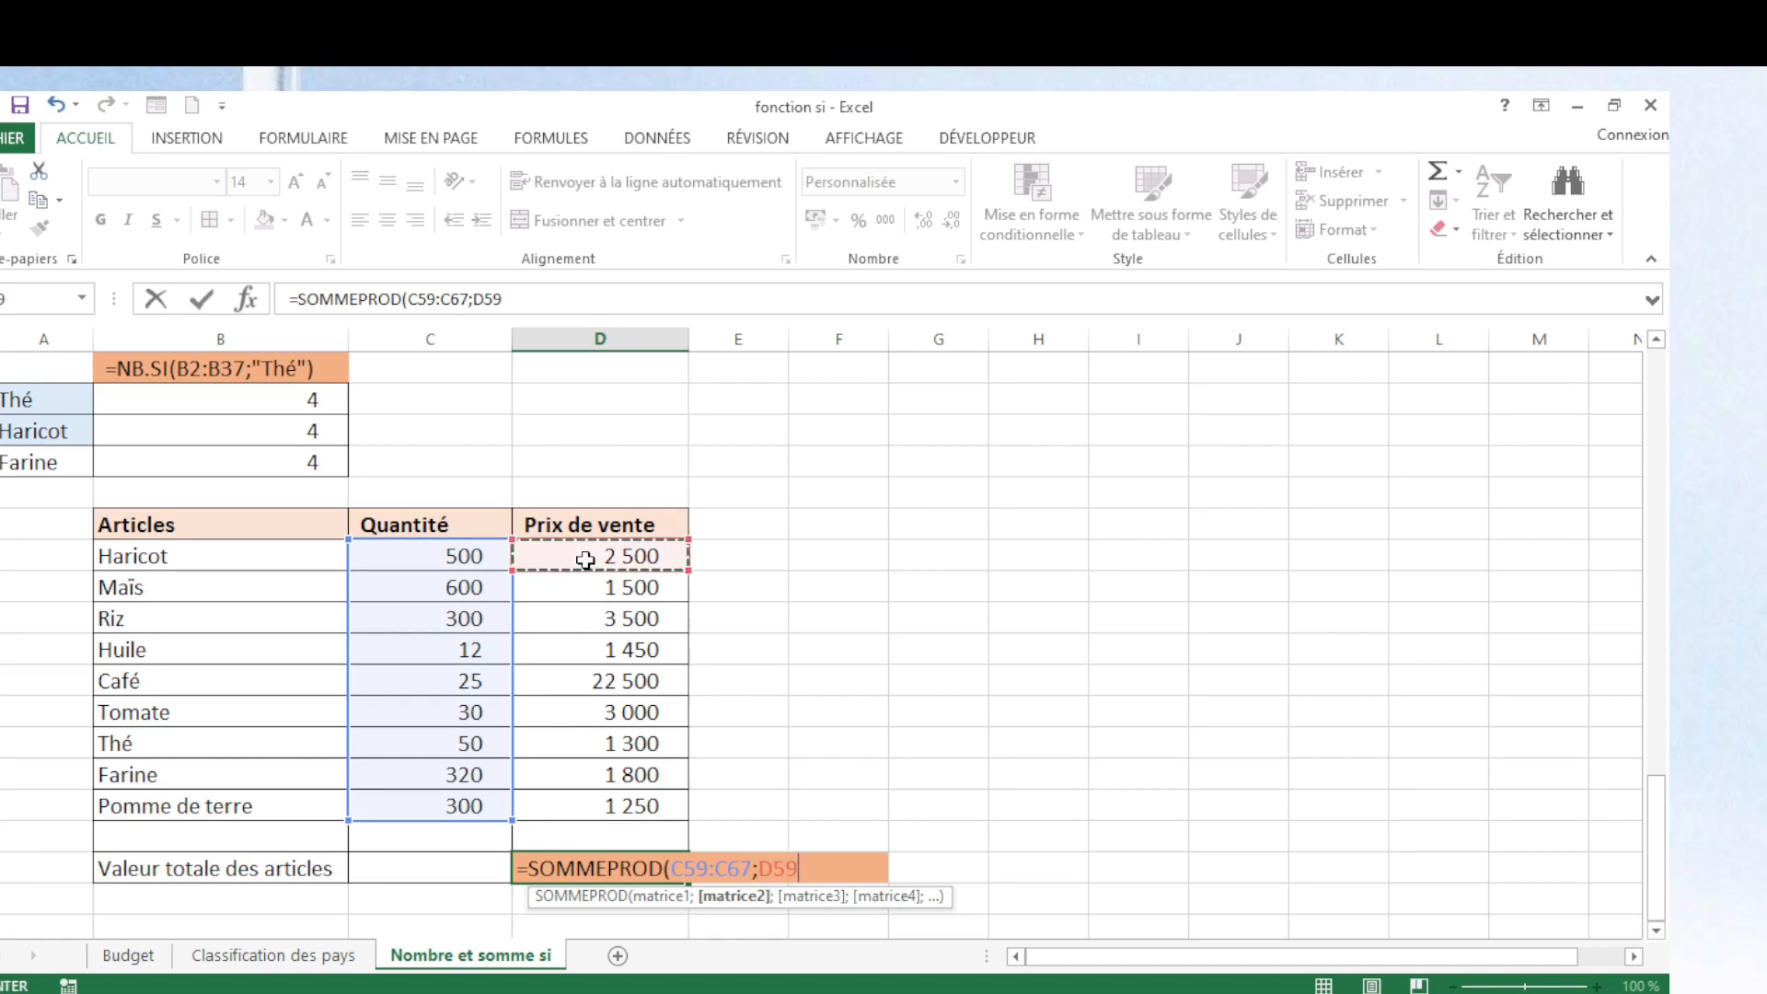
pyautogui.hotkey('shift', 'Down')
pyautogui.hotkey('shift', 'Down')
pyautogui.hotkey('shift', 'Down')
pyautogui.hotkey('shift', 'Down')
pyautogui.hotkey('shift', 'Down')
pyautogui.hotkey('shift', 'Down')
pyautogui.hotkey('shift', 'Down')
pyautogui.hotkey('shift', 'Down')
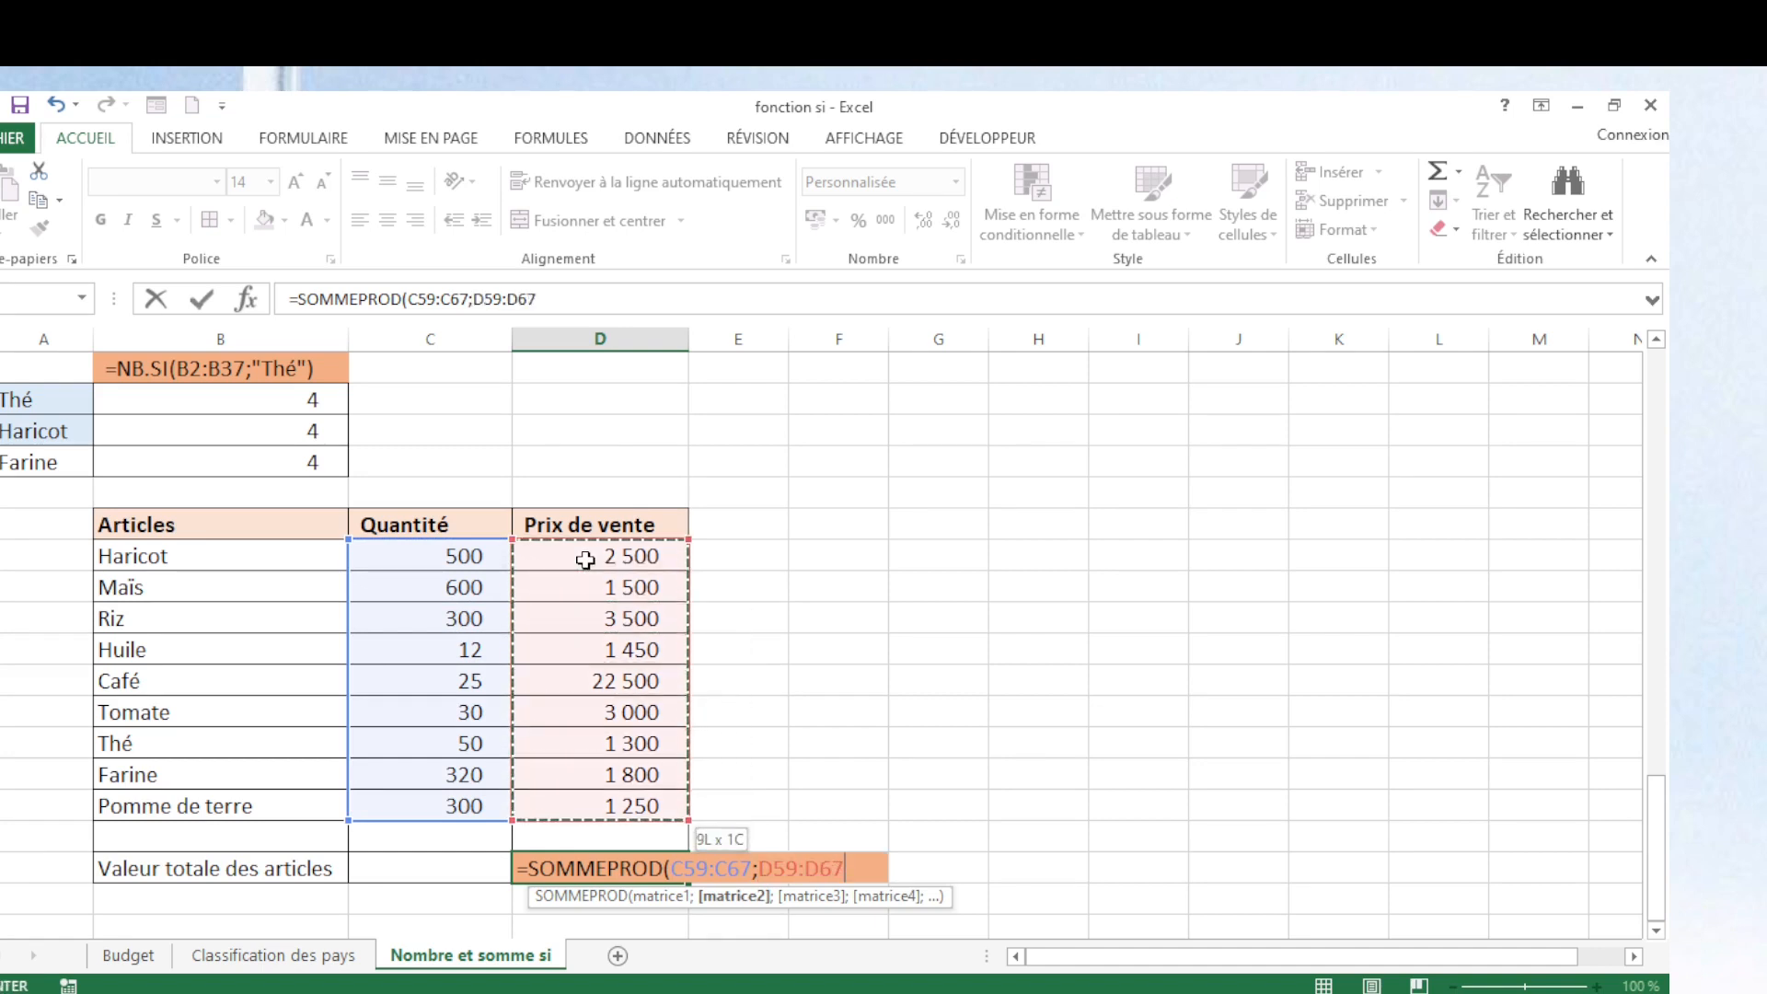
pyautogui.write(')')
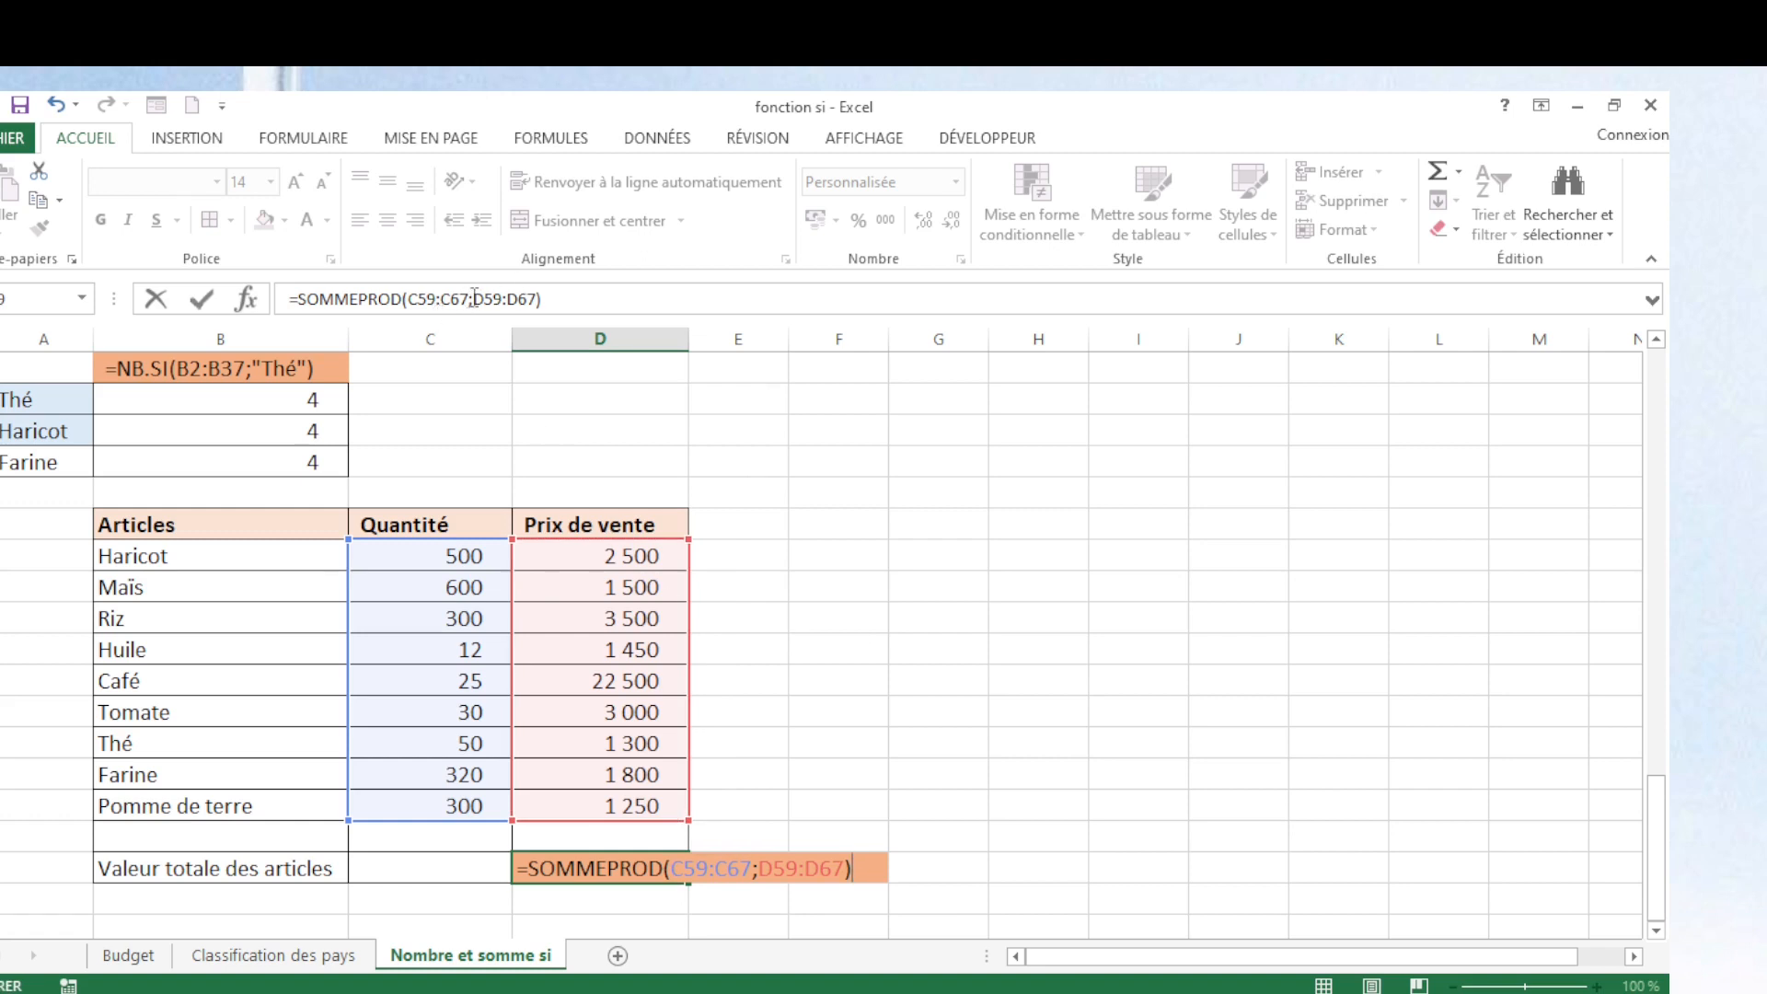
pyautogui.press('Return')
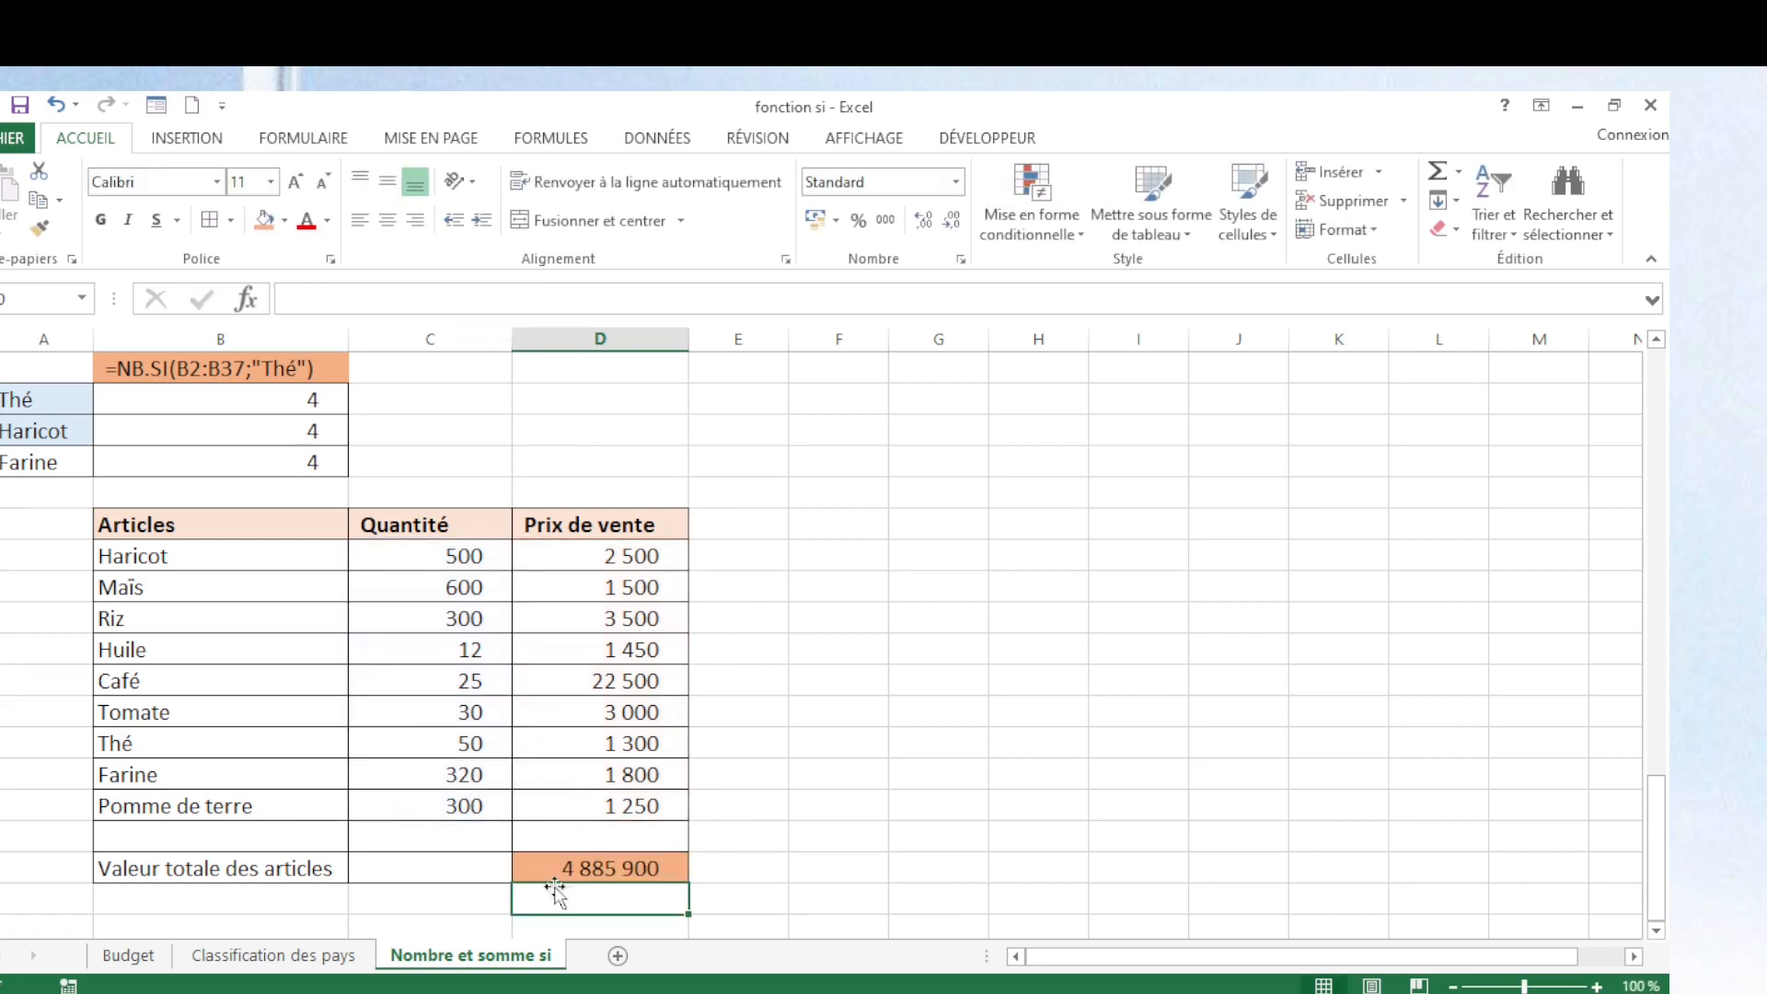
pyautogui.click(591, 869)
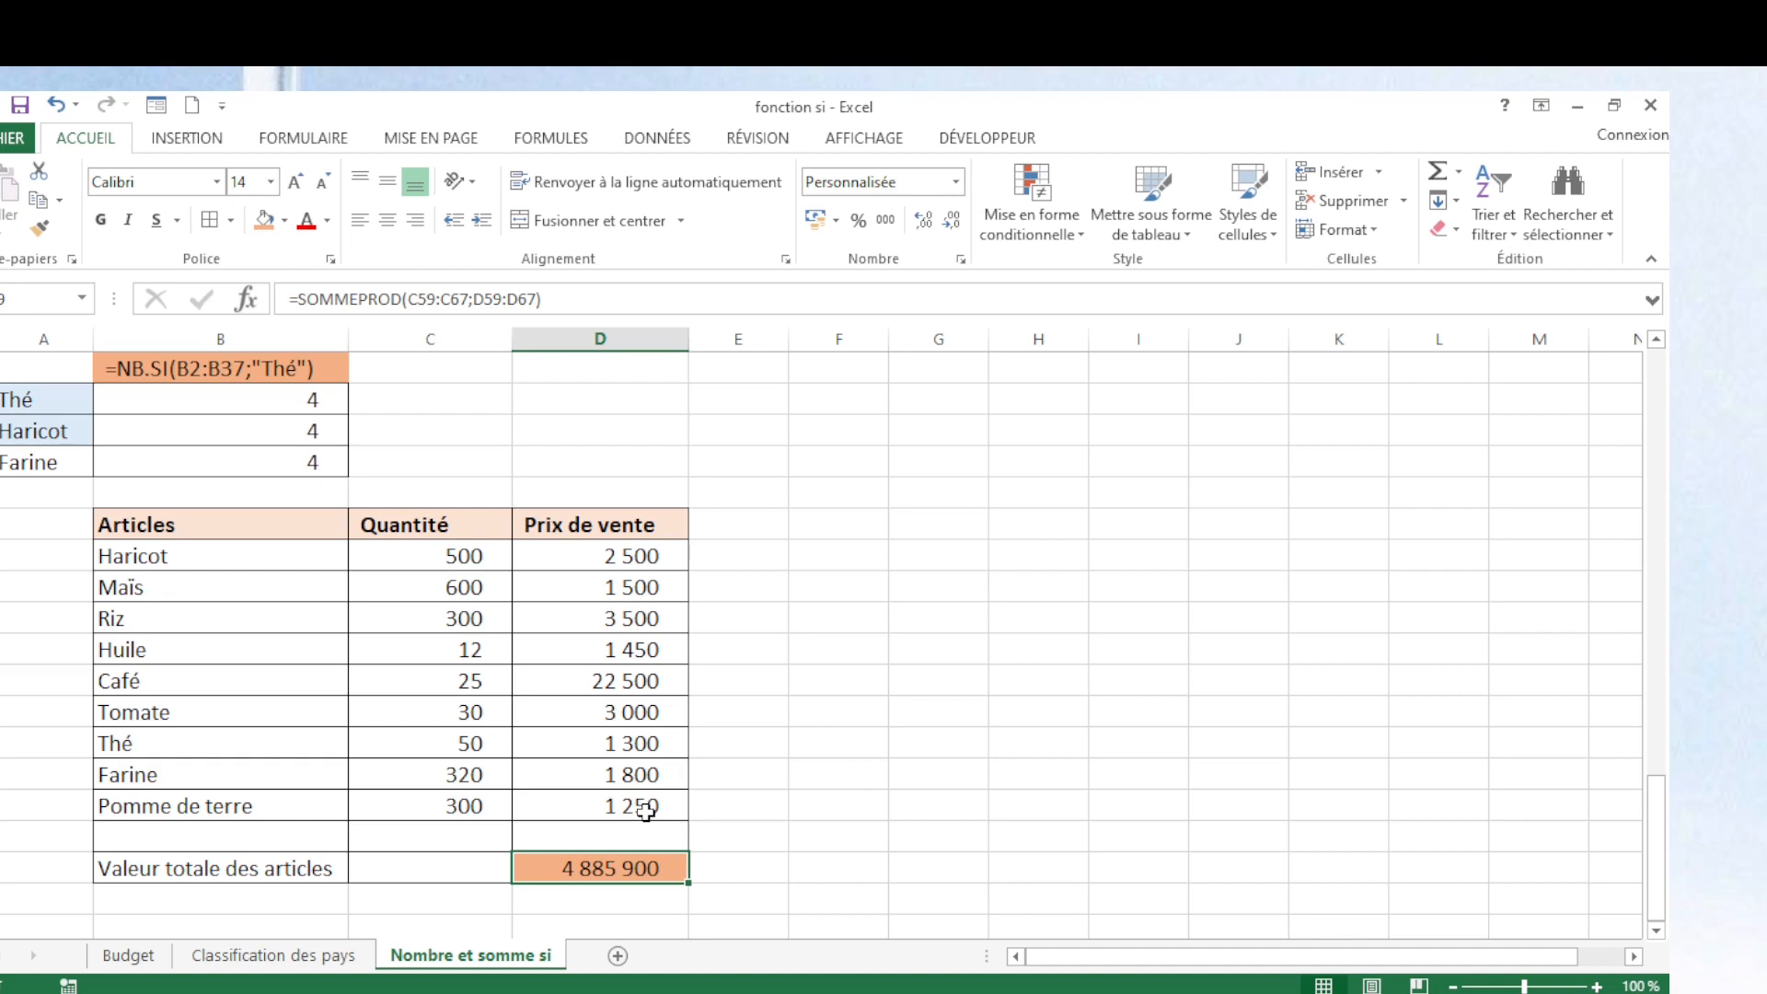
# Calculate the Haricot line value in F59 with the formula =C59*D59.
pyautogui.click(823, 558)
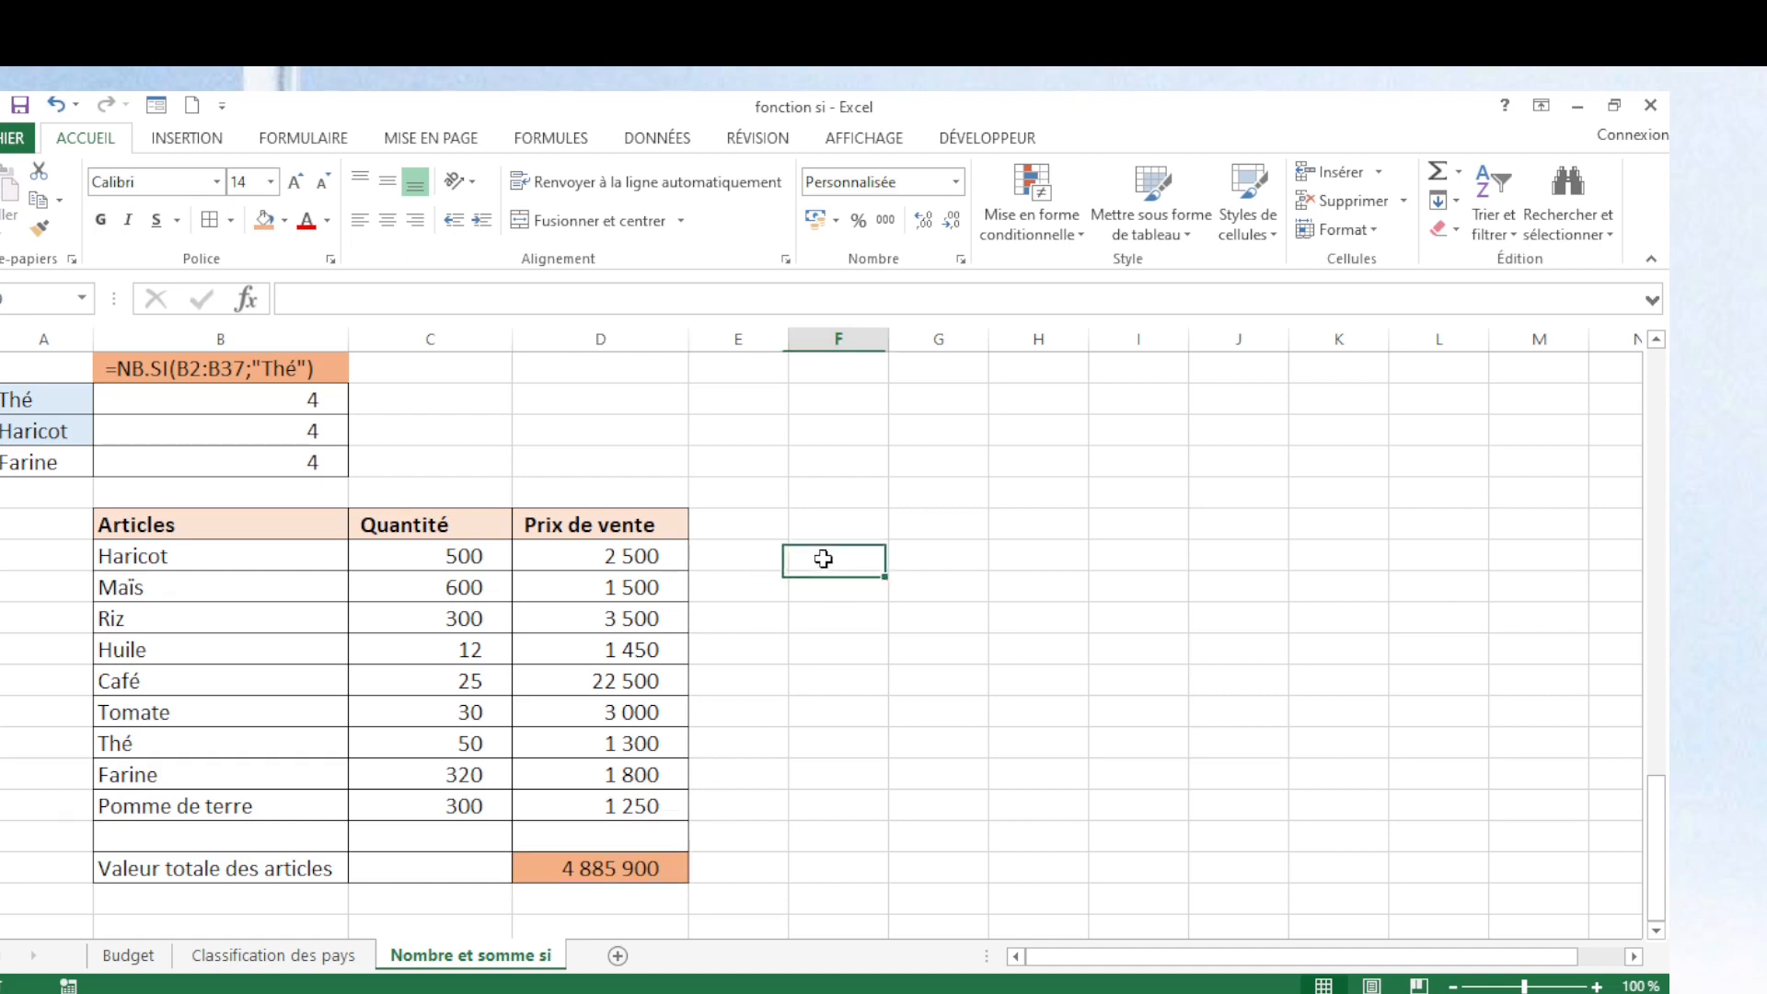
pyautogui.write('=')
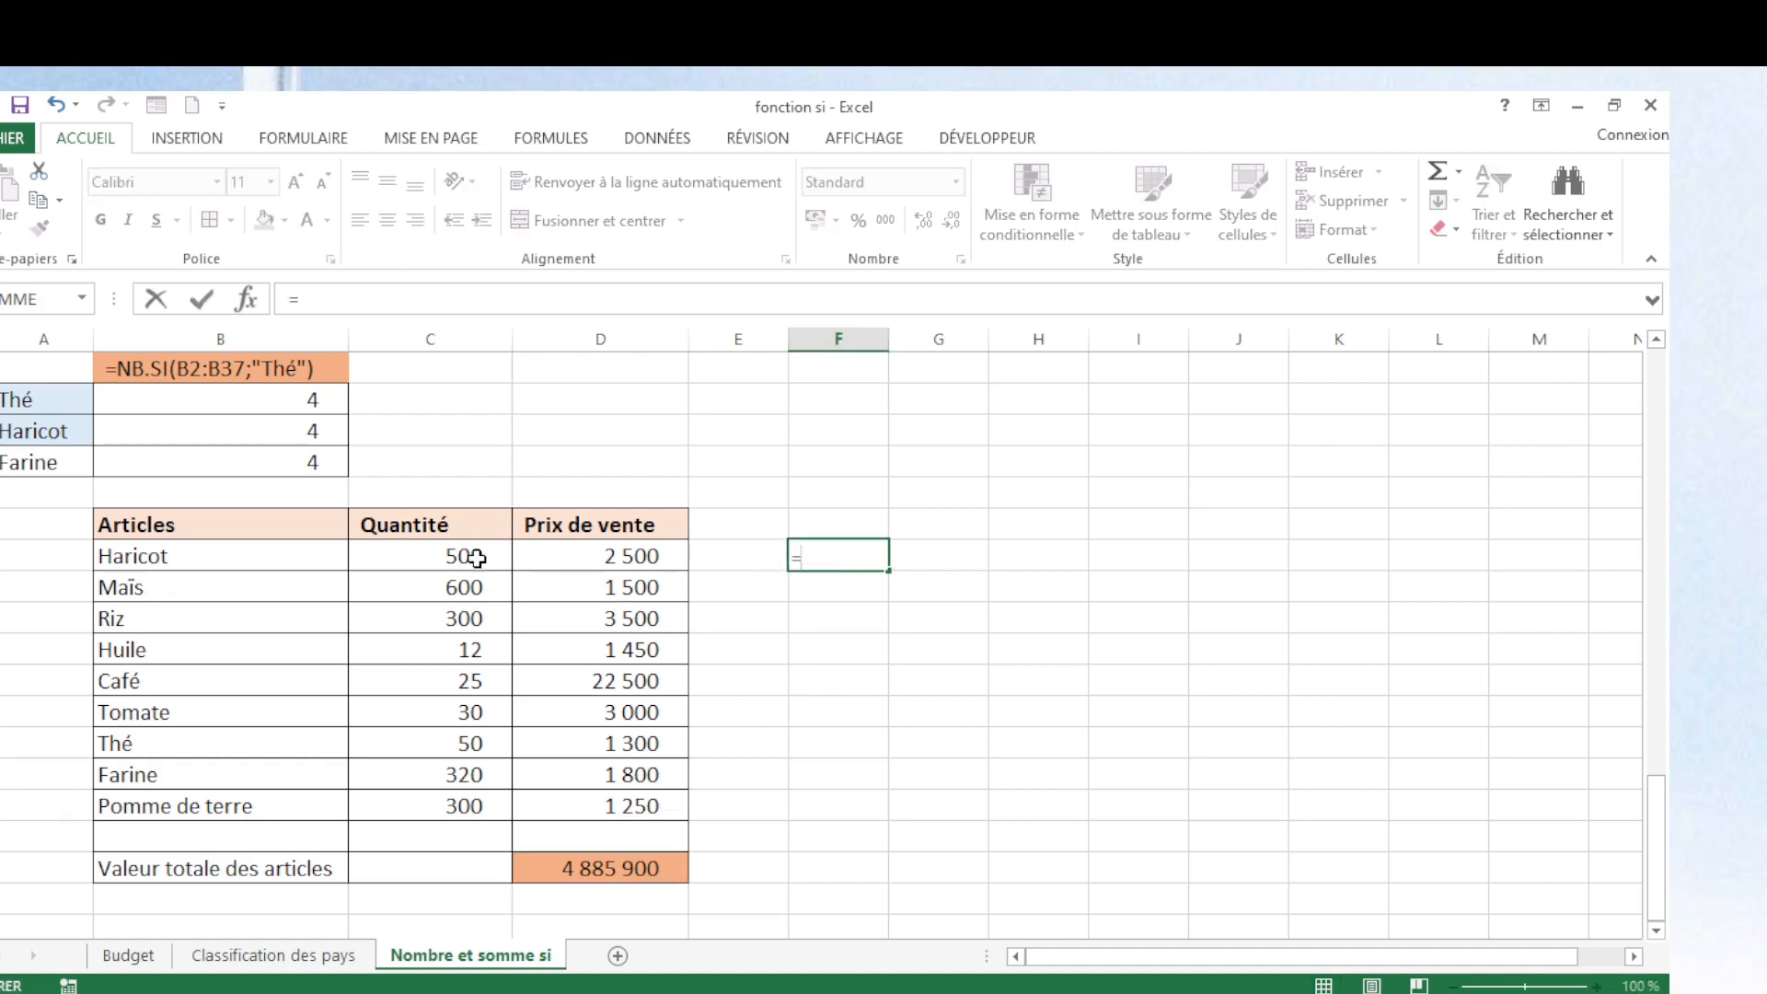
pyautogui.click(476, 557)
pyautogui.write('*')
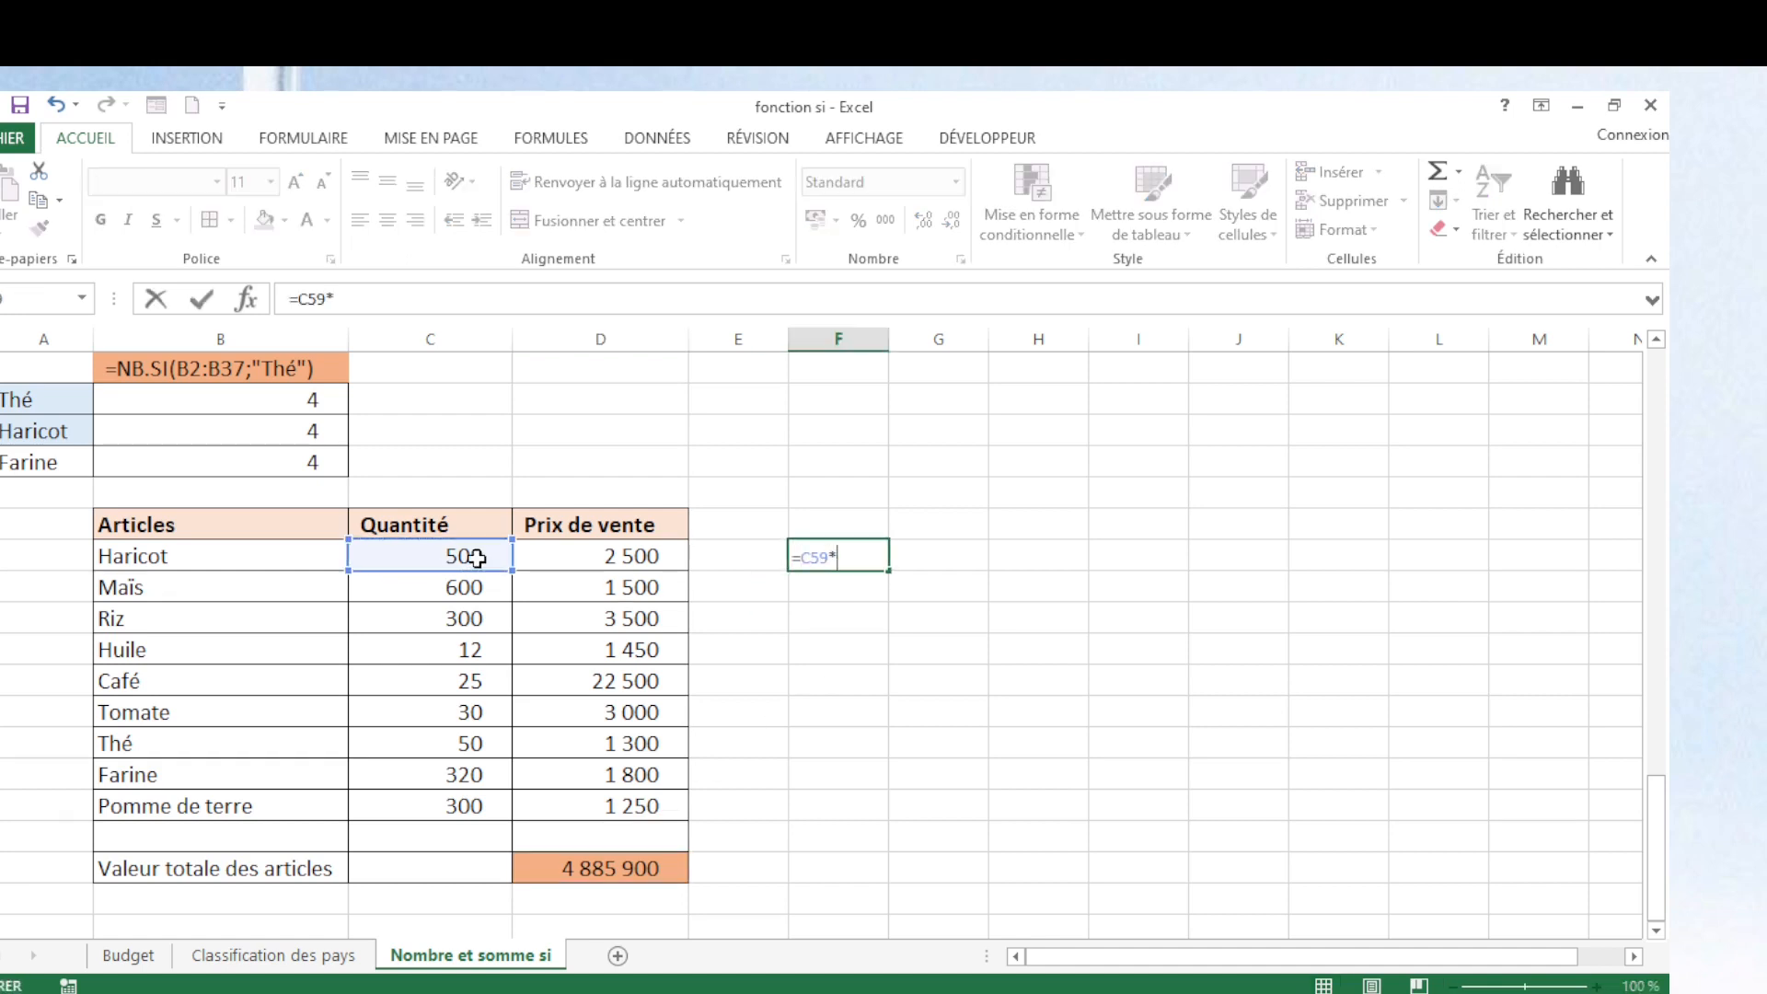
pyautogui.click(562, 554)
pyautogui.press('Return')
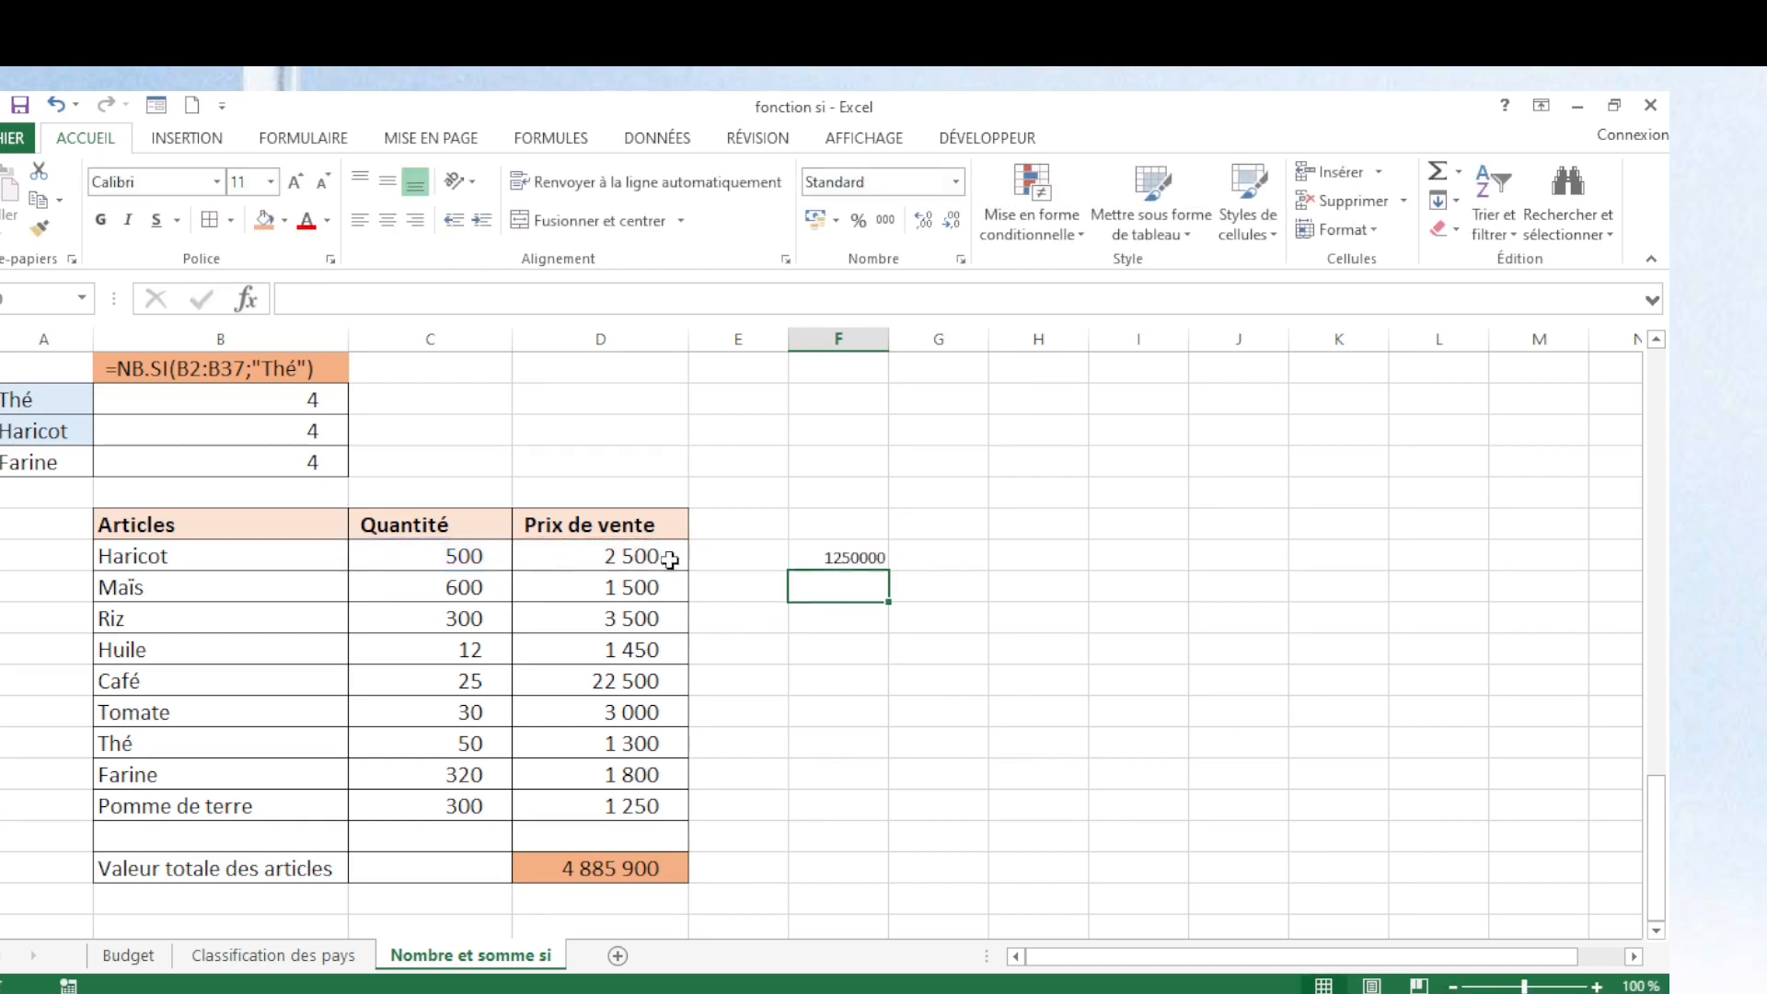
# Format F59:F70 with a thousands separator and no decimals, and fill the F59 product formula down to F67 for the other articles.
pyautogui.click(825, 554)
pyautogui.hotkey('shift', 'Down')
pyautogui.hotkey('shift', 'Down')
pyautogui.hotkey('shift', 'Down')
pyautogui.hotkey('shift', 'Down')
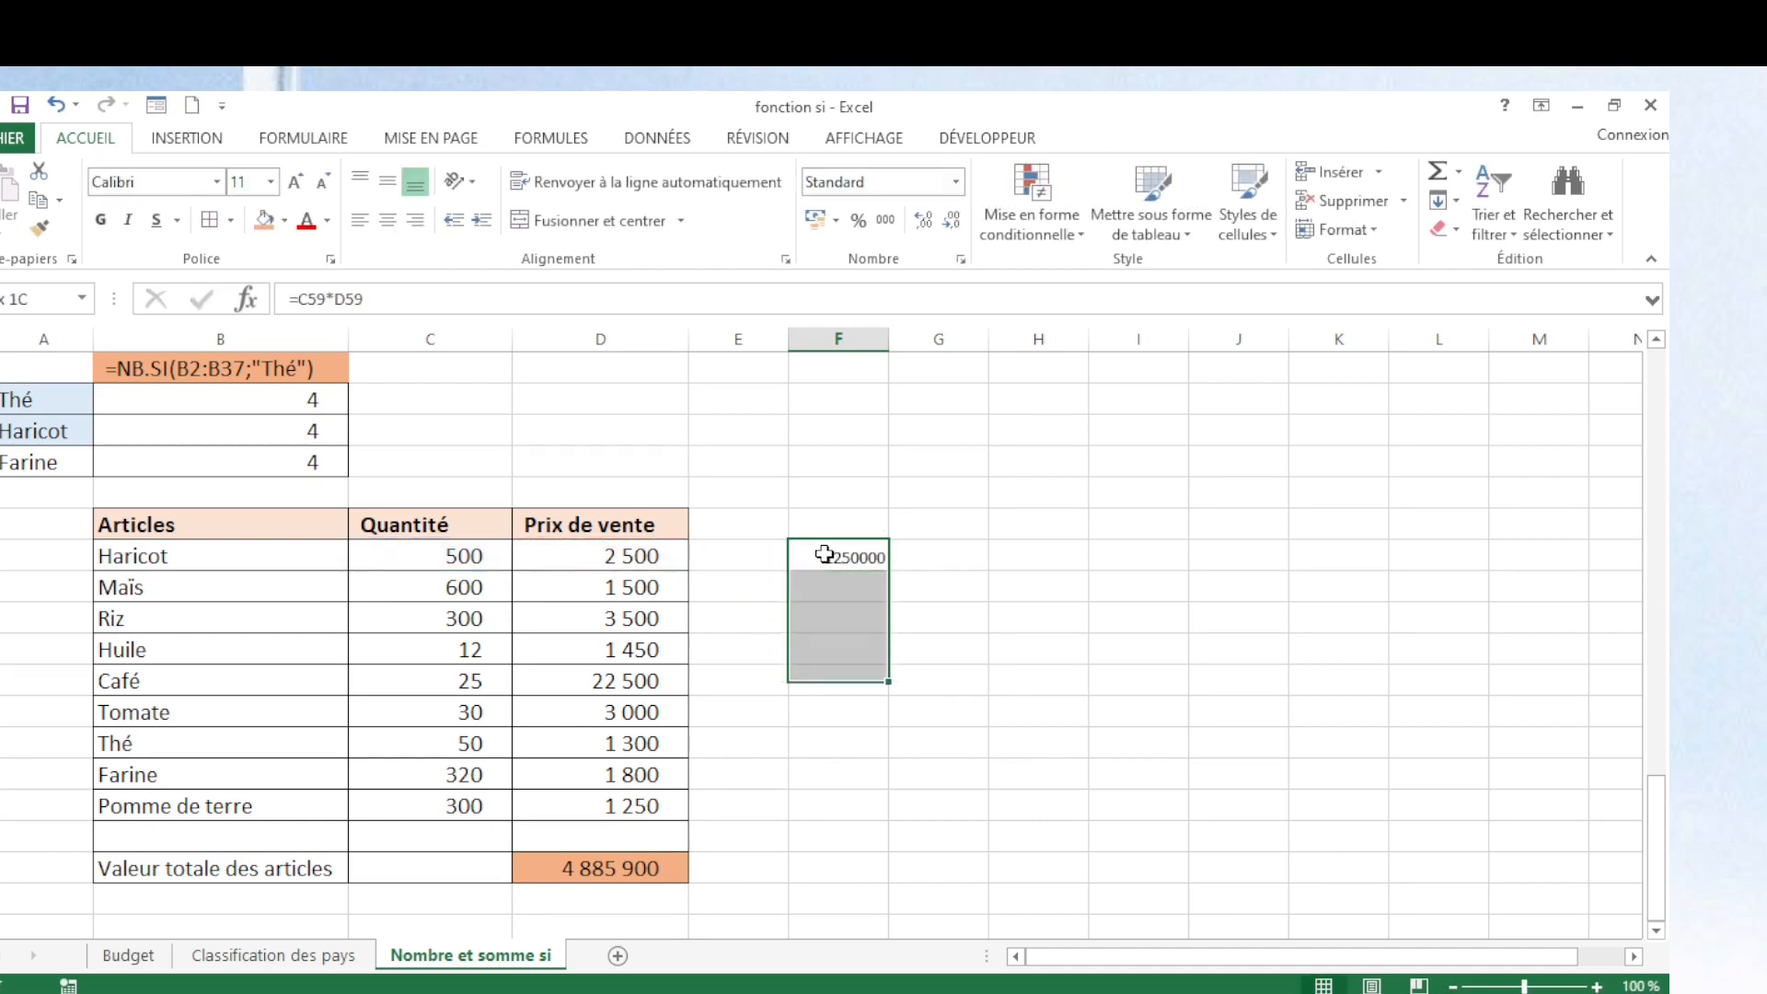
pyautogui.hotkey('shift', 'Down')
pyautogui.hotkey('shift', 'Down')
pyautogui.hotkey('shift', 'Down')
pyautogui.hotkey('shift', 'Down')
pyautogui.hotkey('shift', 'Down')
pyautogui.hotkey('shift', 'Down')
pyautogui.hotkey('shift', 'Down')
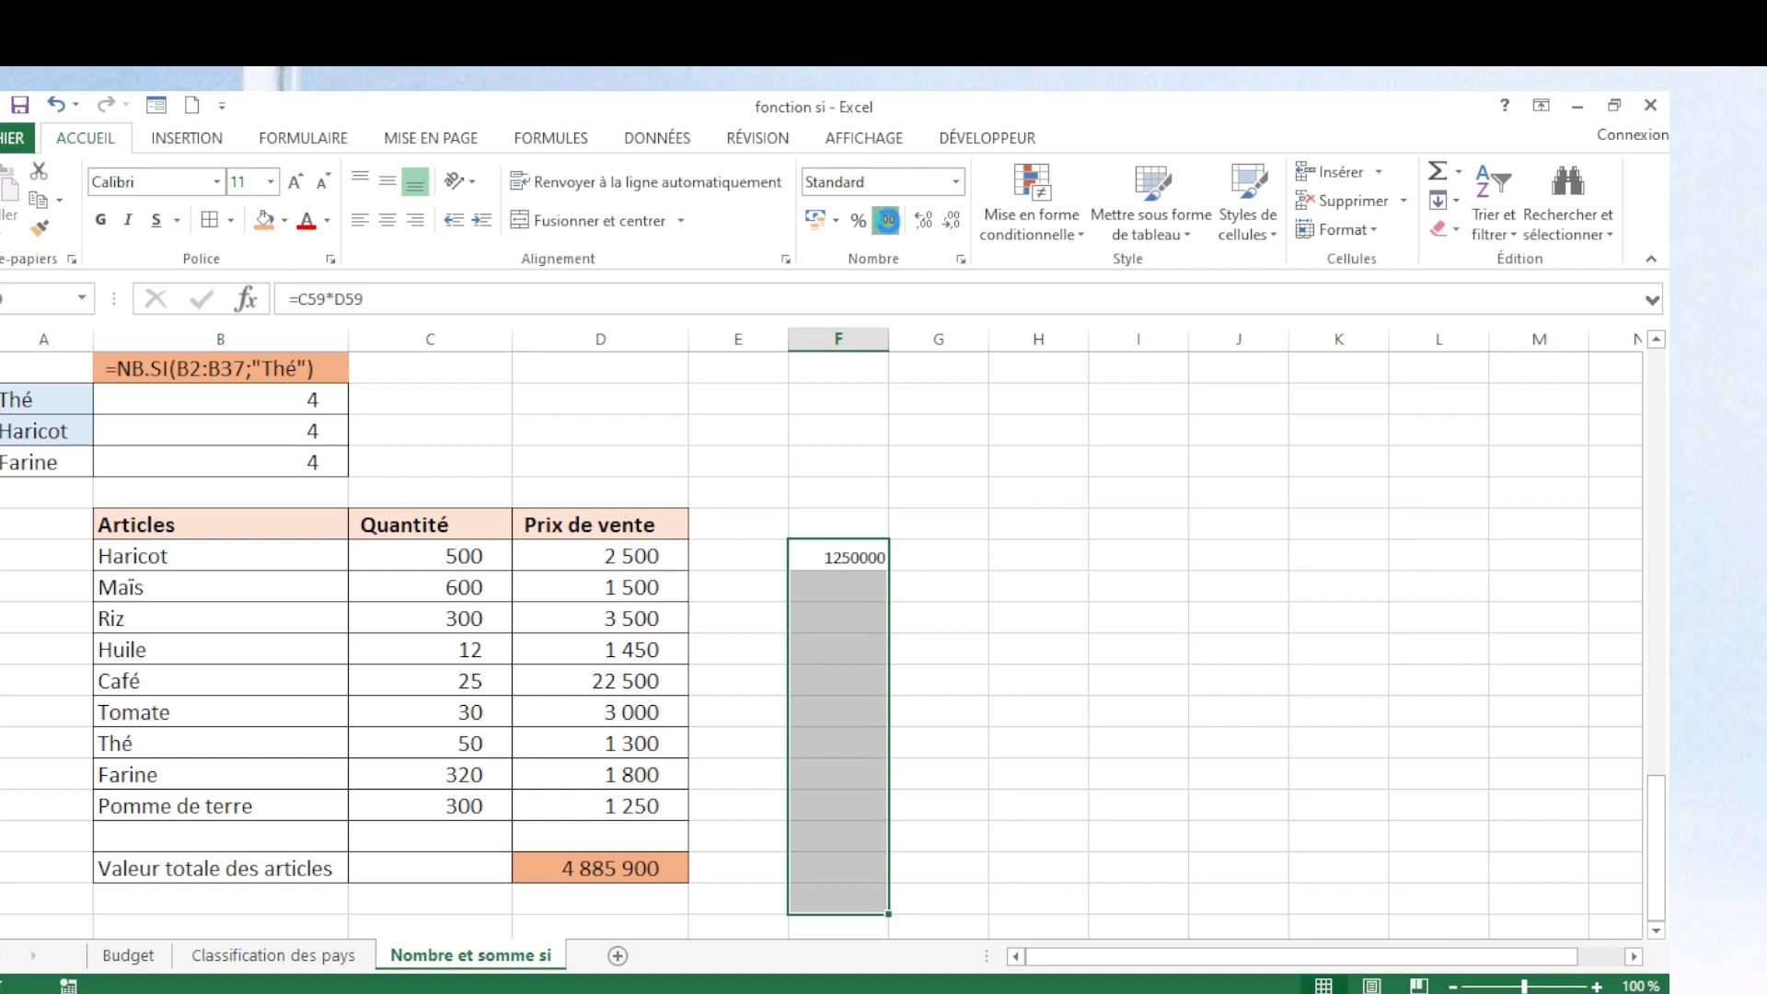
pyautogui.click(886, 220)
pyautogui.click(952, 220)
pyautogui.click(952, 220)
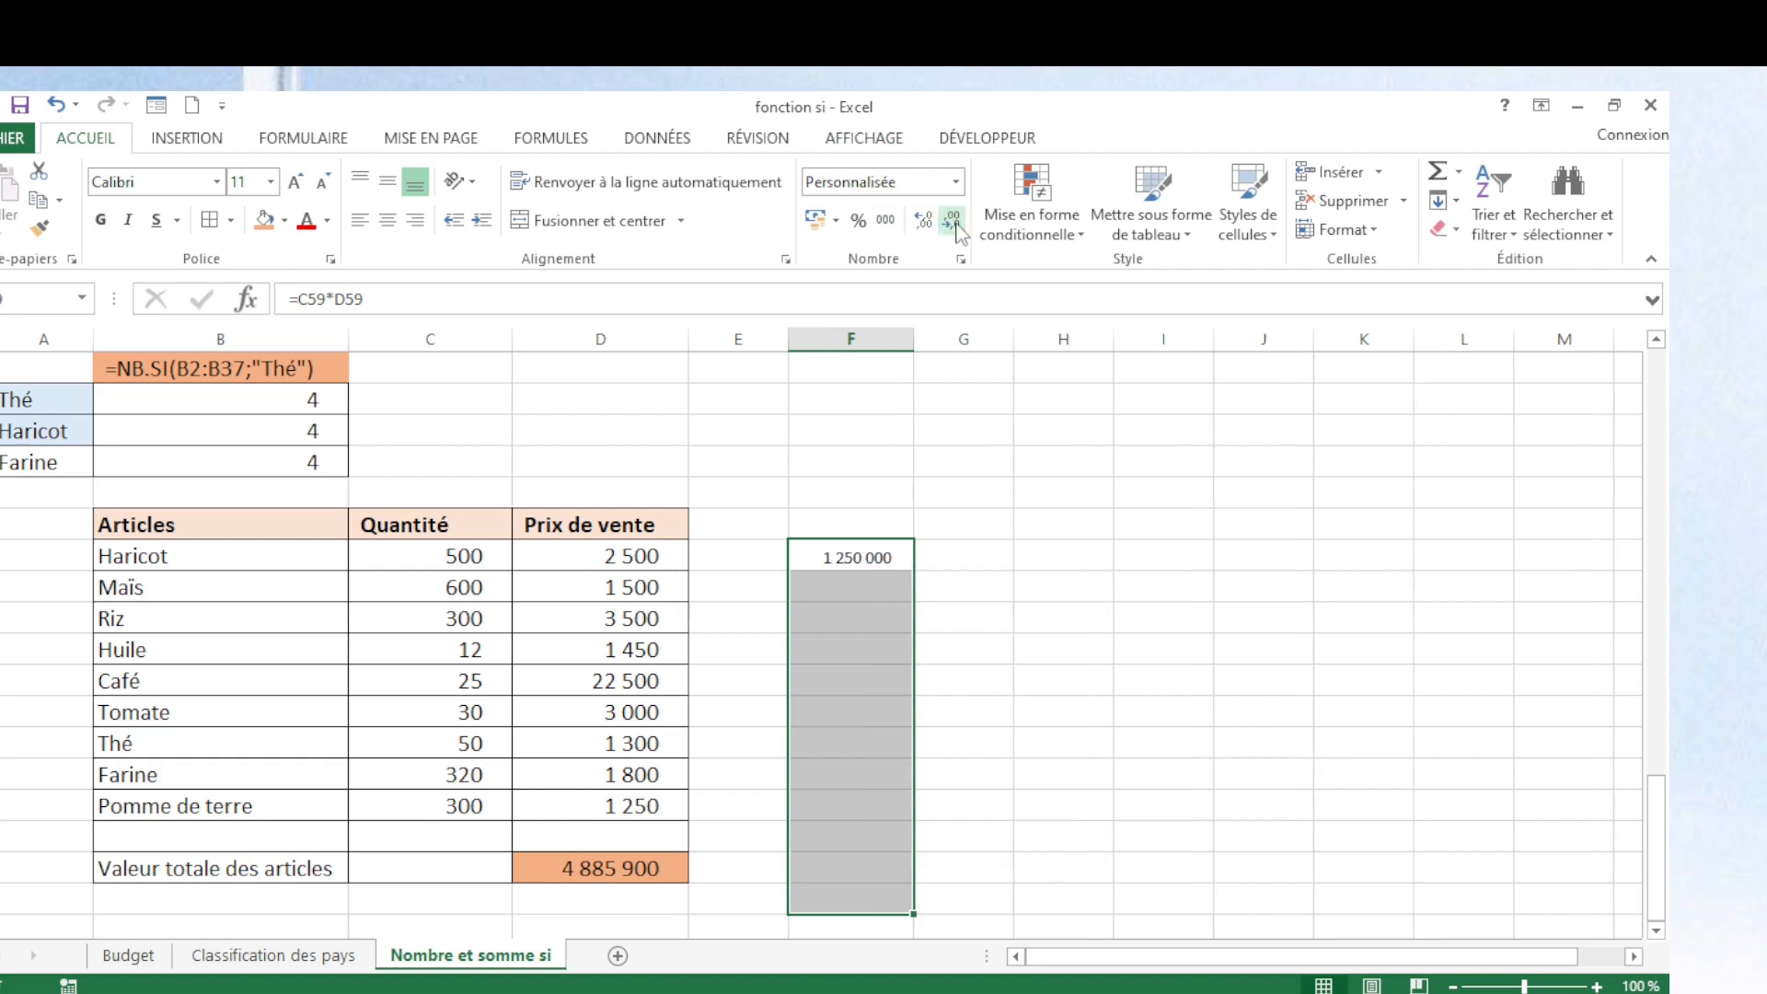
pyautogui.click(825, 555)
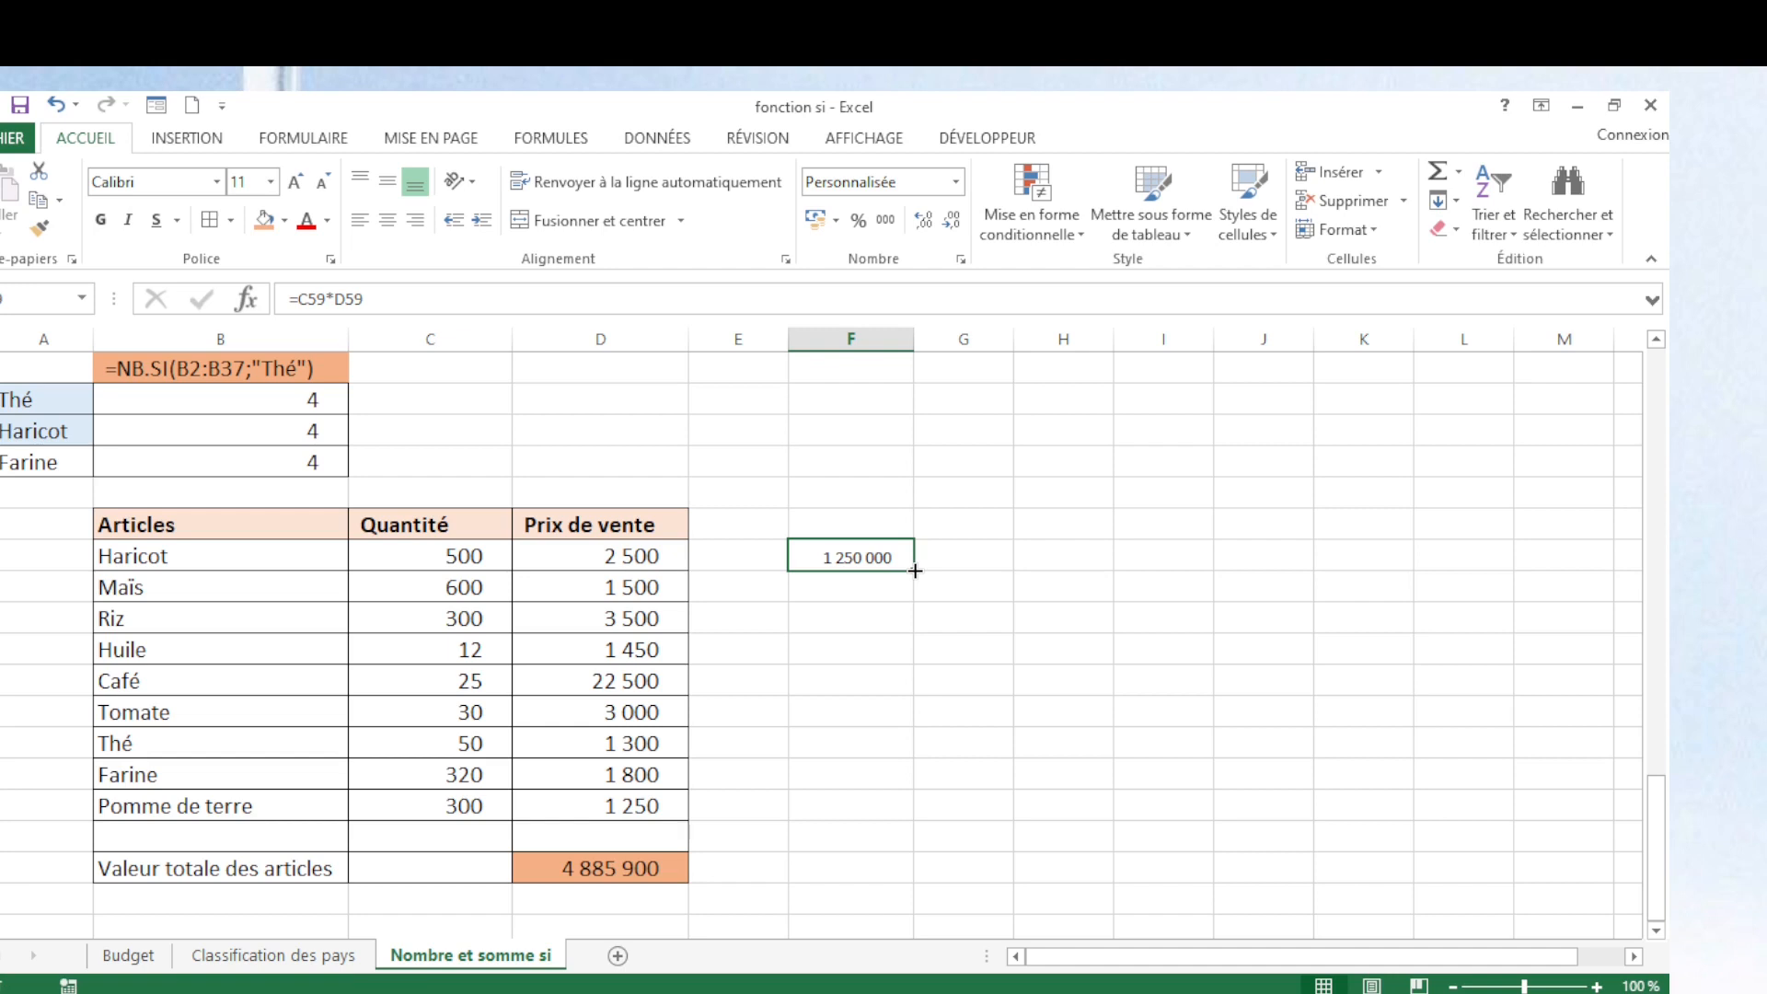
pyautogui.moveTo(915, 570); pyautogui.dragTo(926, 813)
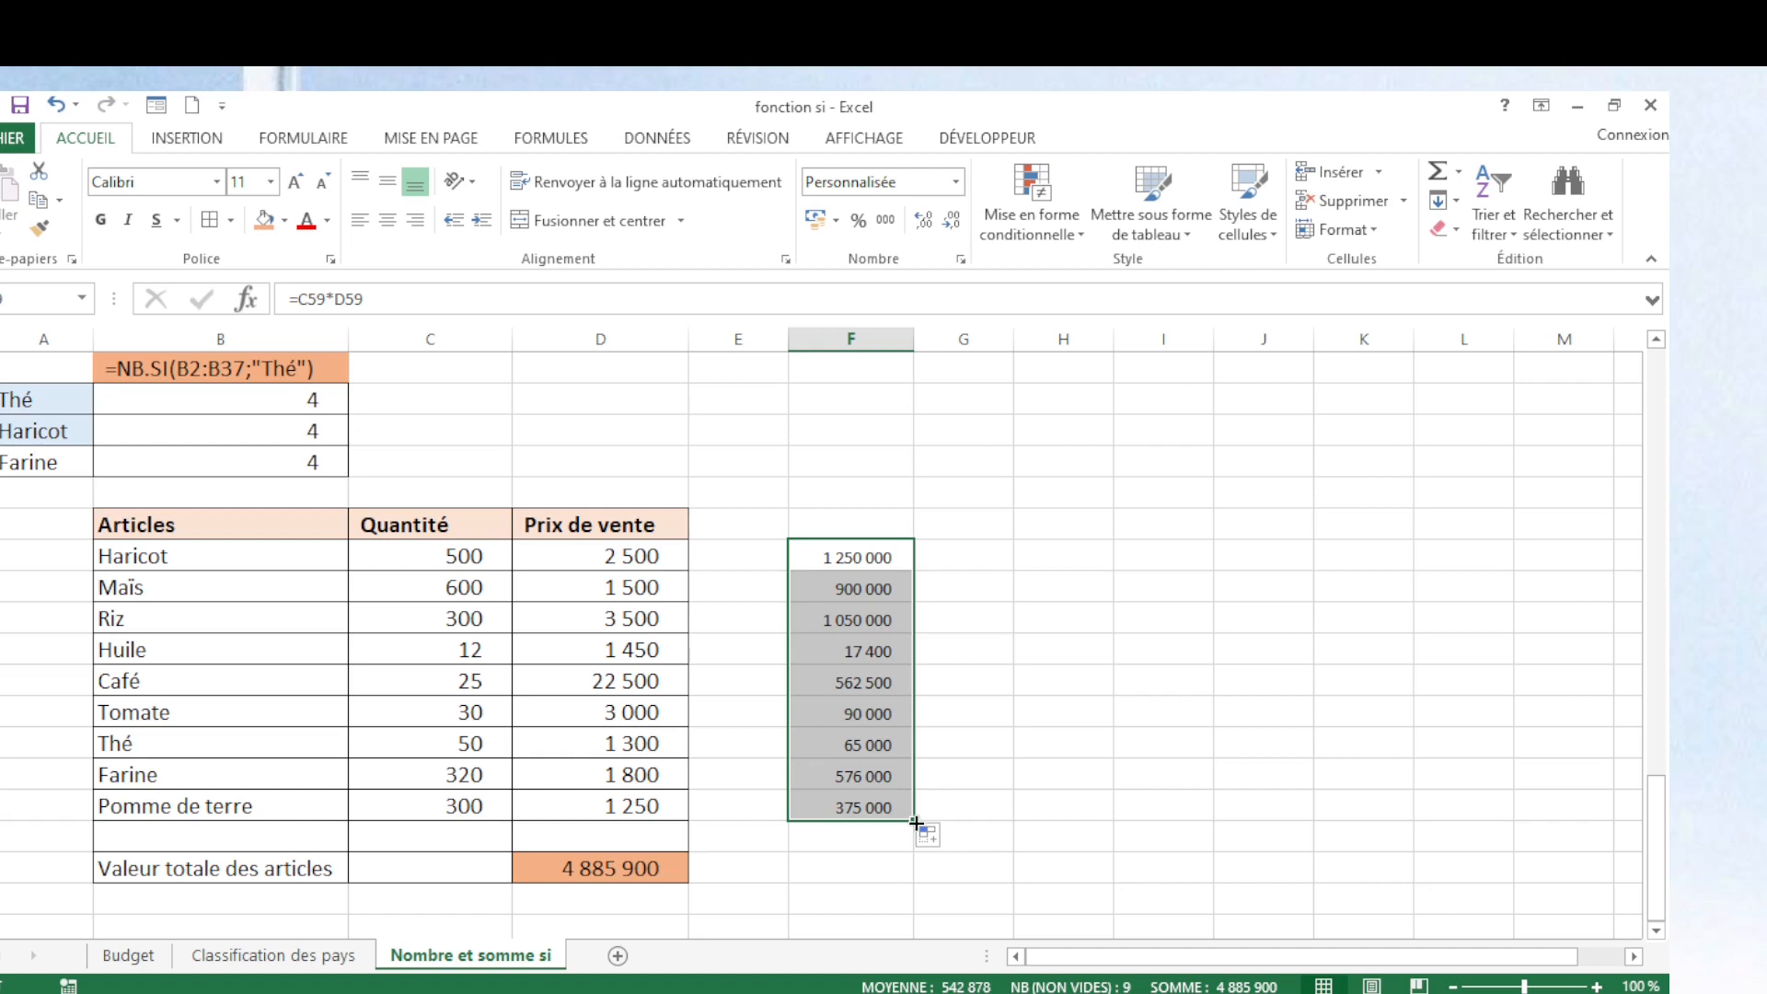
# Total the line values in F69 with the formula =SOMME(F59:F67).
pyautogui.click(824, 869)
pyautogui.write('=somme')
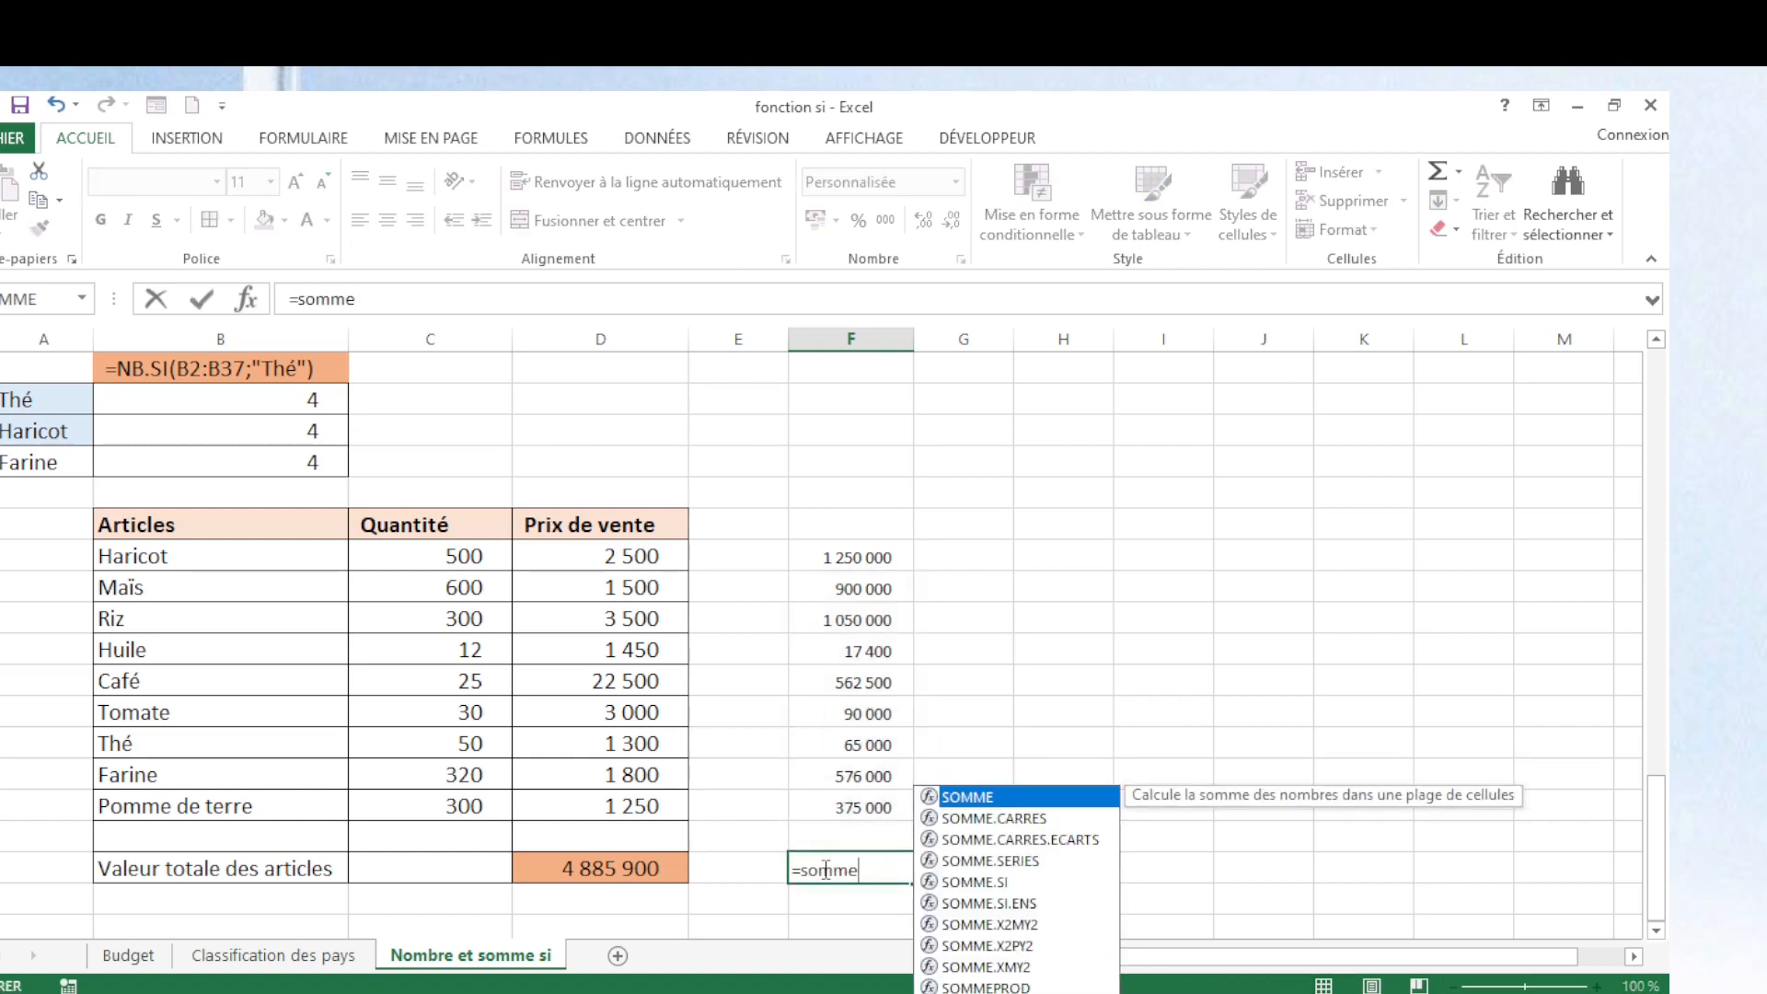
pyautogui.write('(')
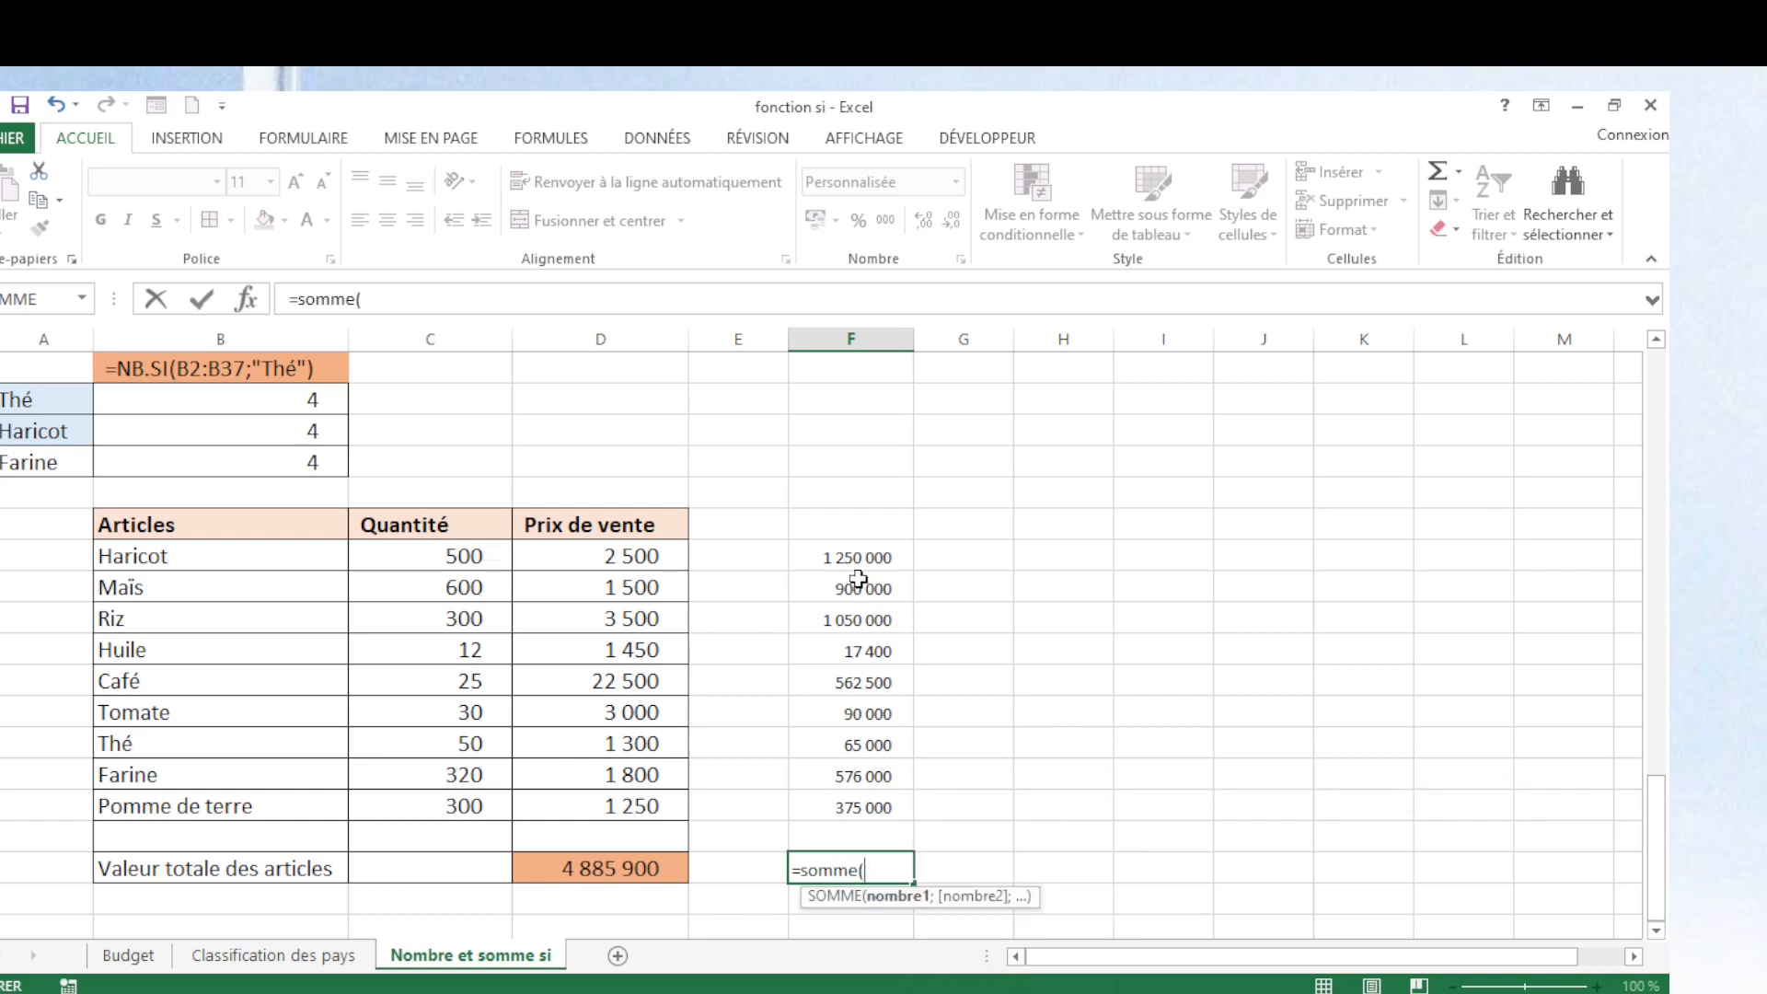
pyautogui.moveTo(860, 559); pyautogui.dragTo(860, 682)
pyautogui.hotkey('shift', 'Down')
pyautogui.hotkey('shift', 'Down')
pyautogui.hotkey('shift', 'Down')
pyautogui.hotkey('shift', 'Down')
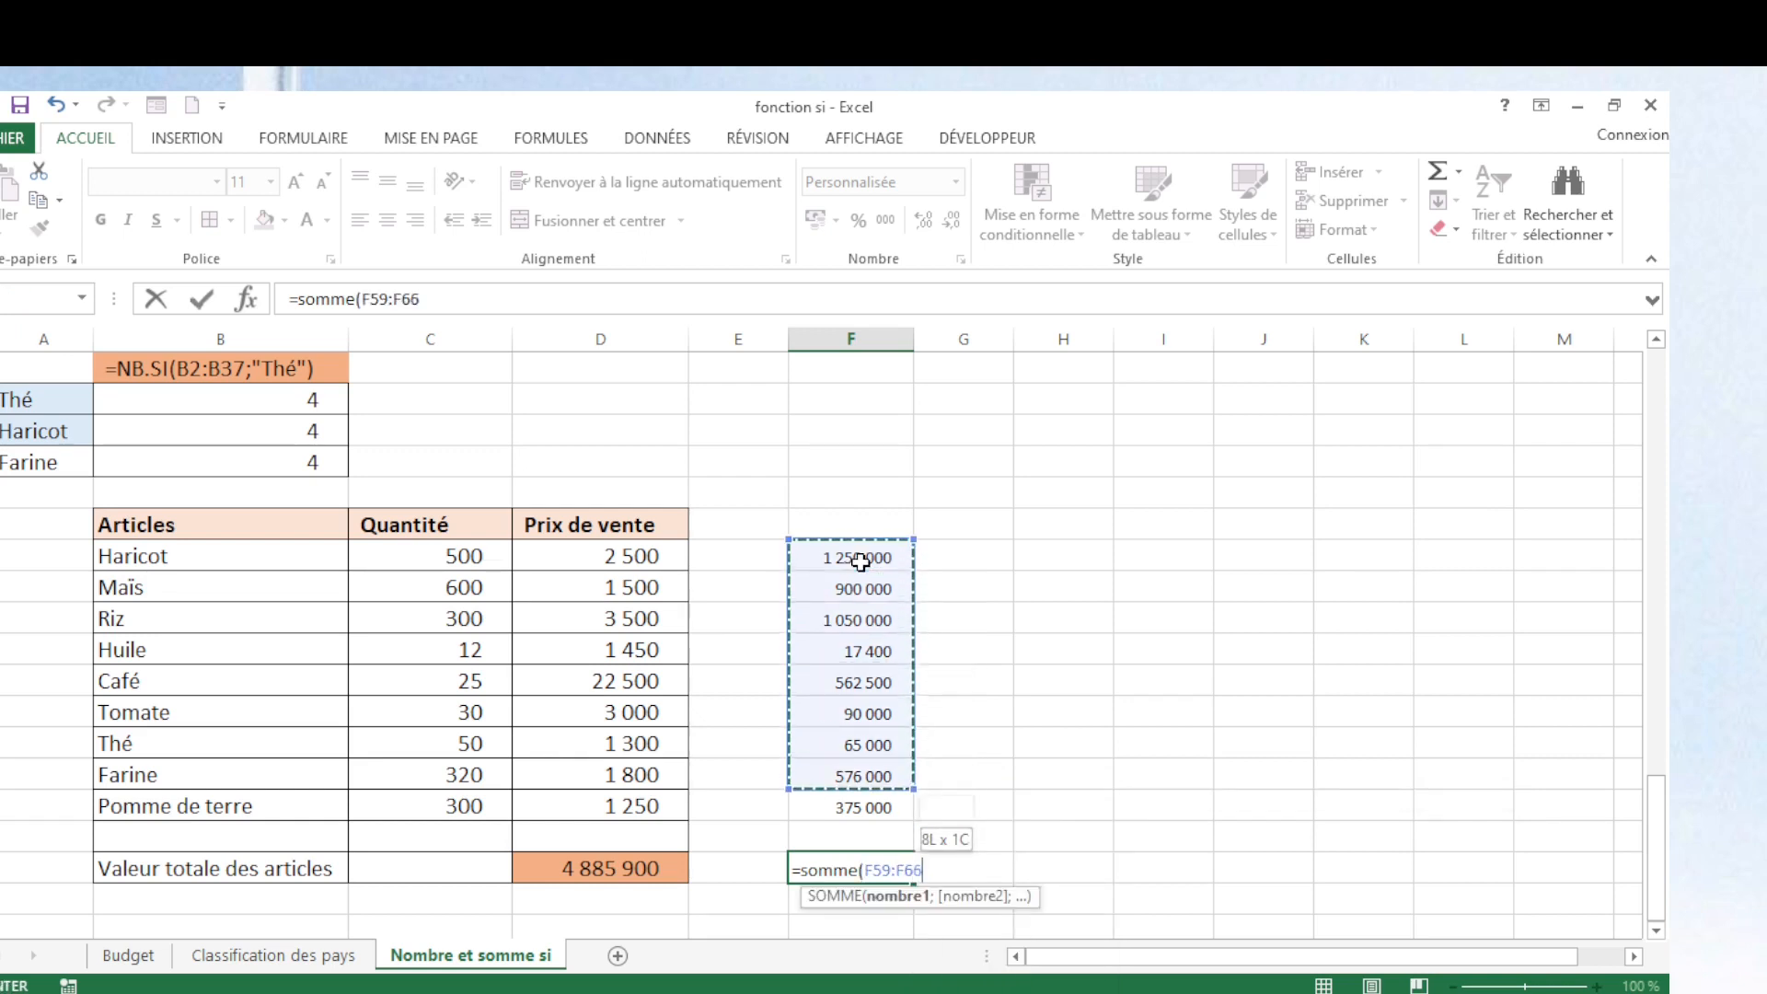
pyautogui.write(')')
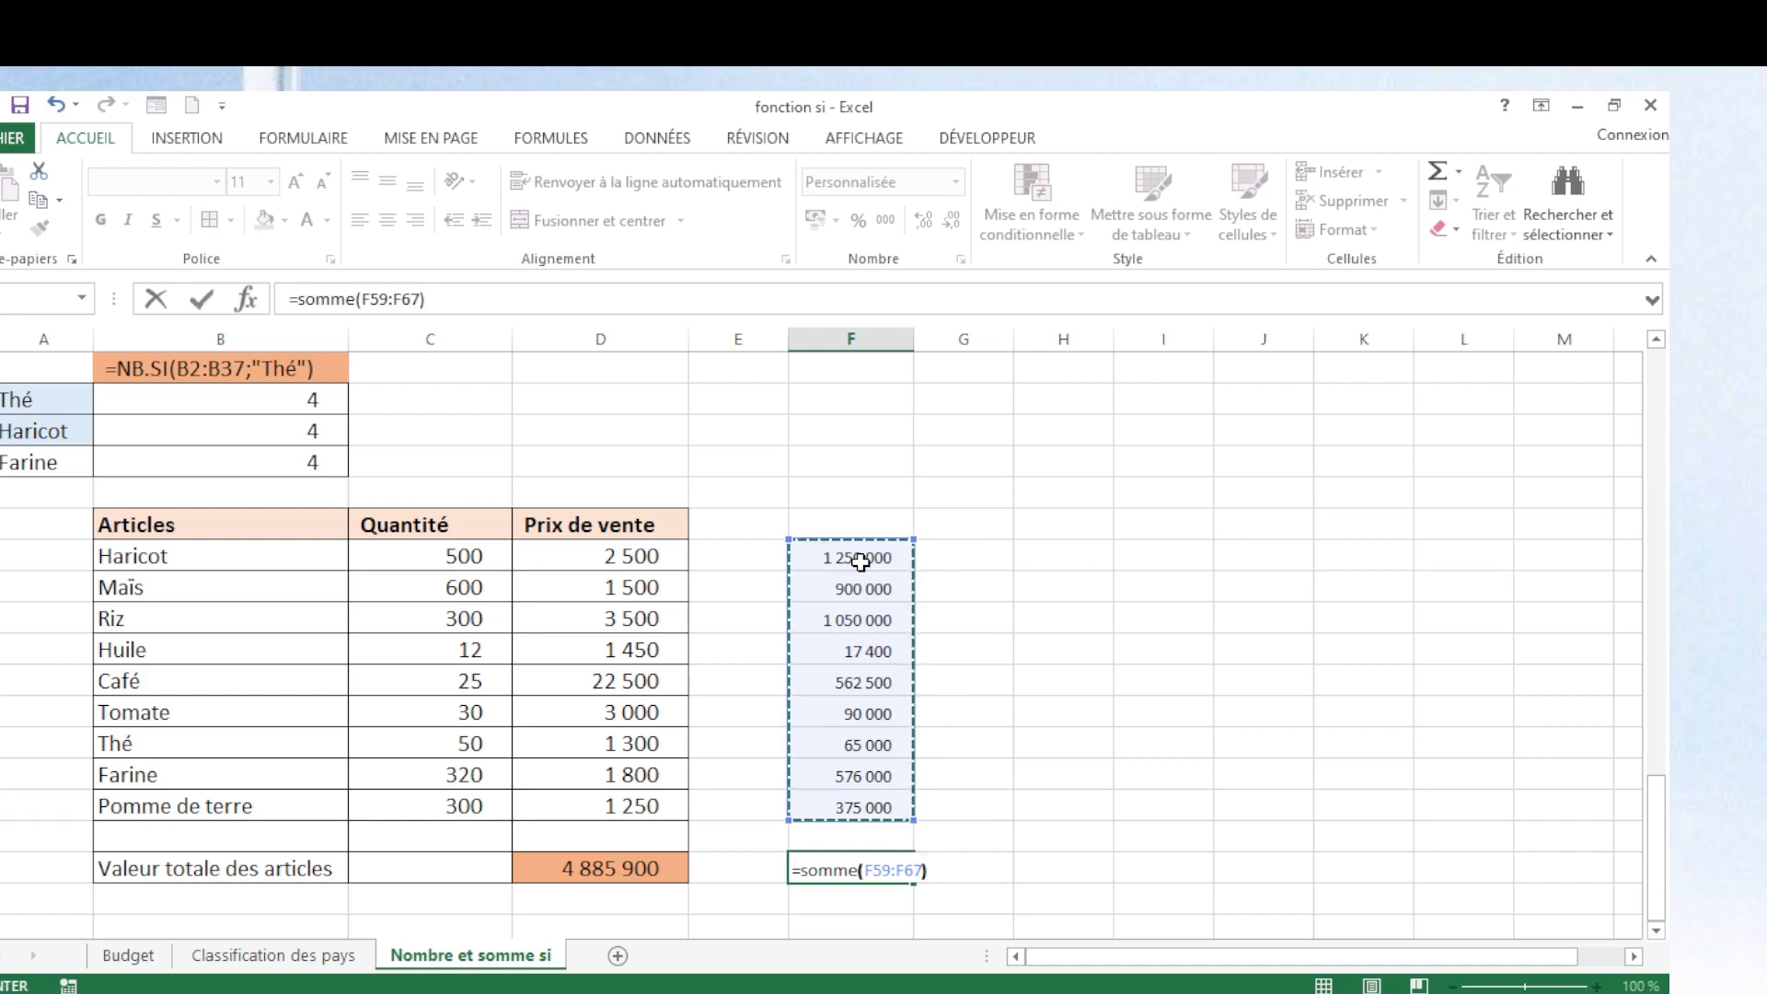
pyautogui.press('Return')
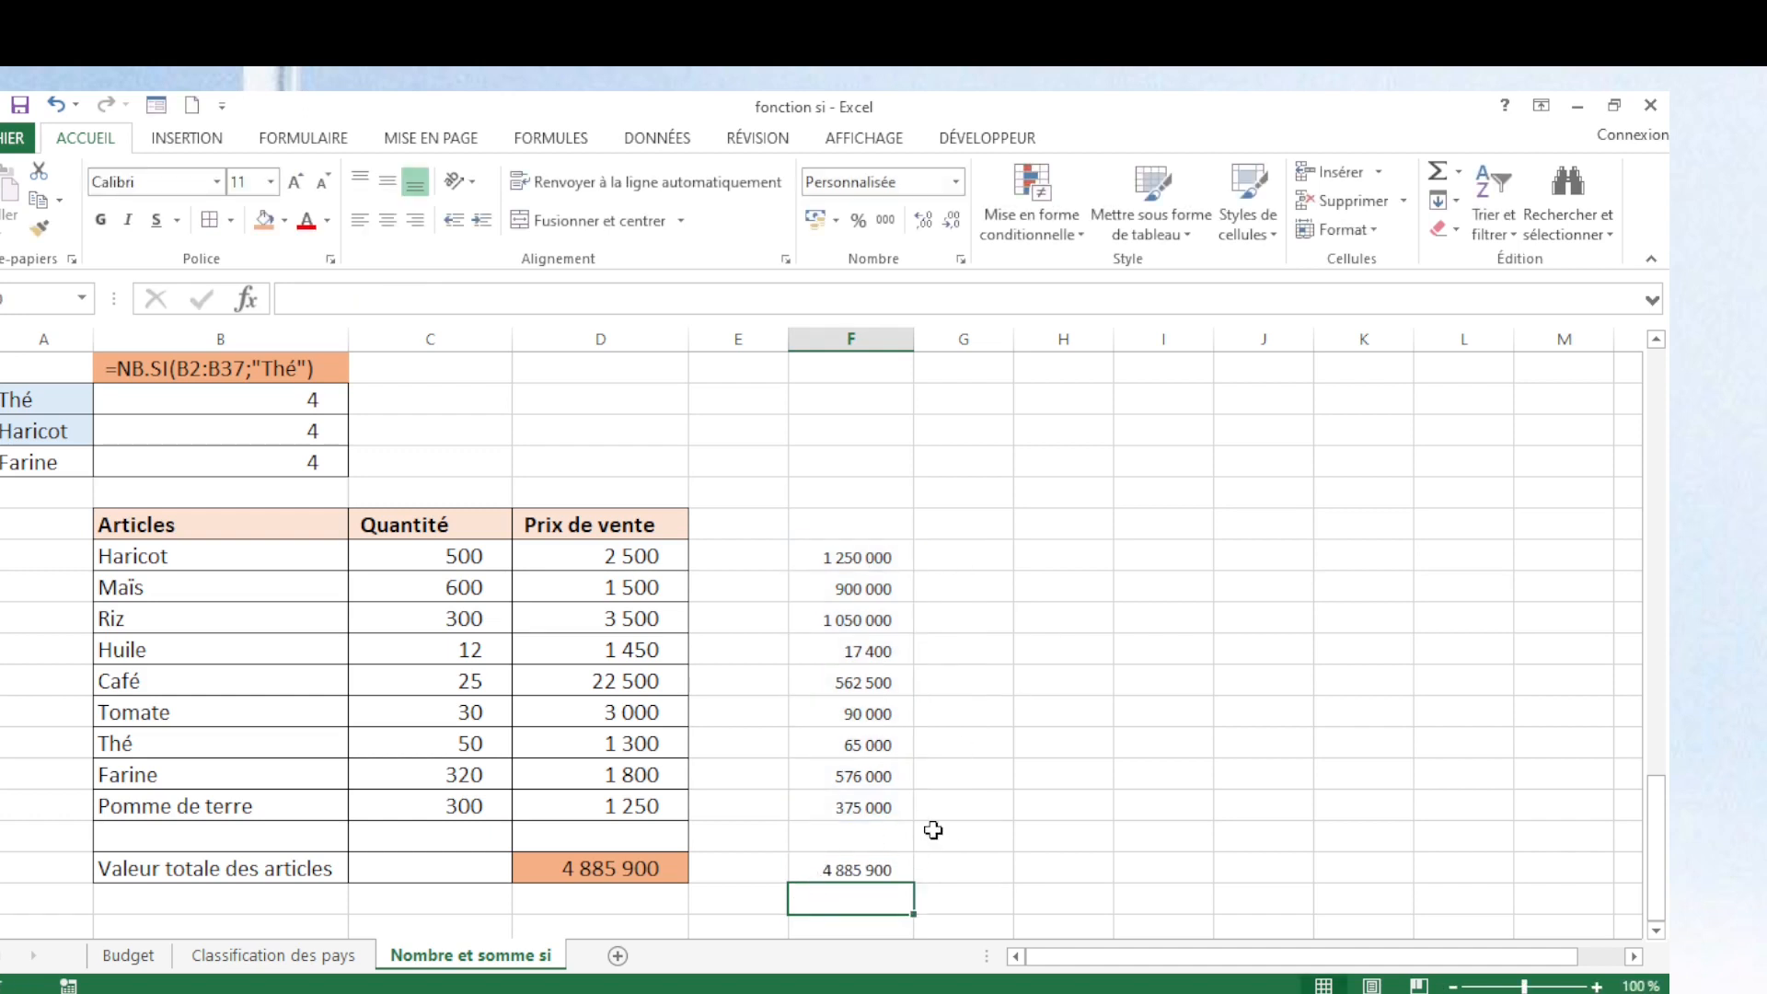
pyautogui.click(848, 870)
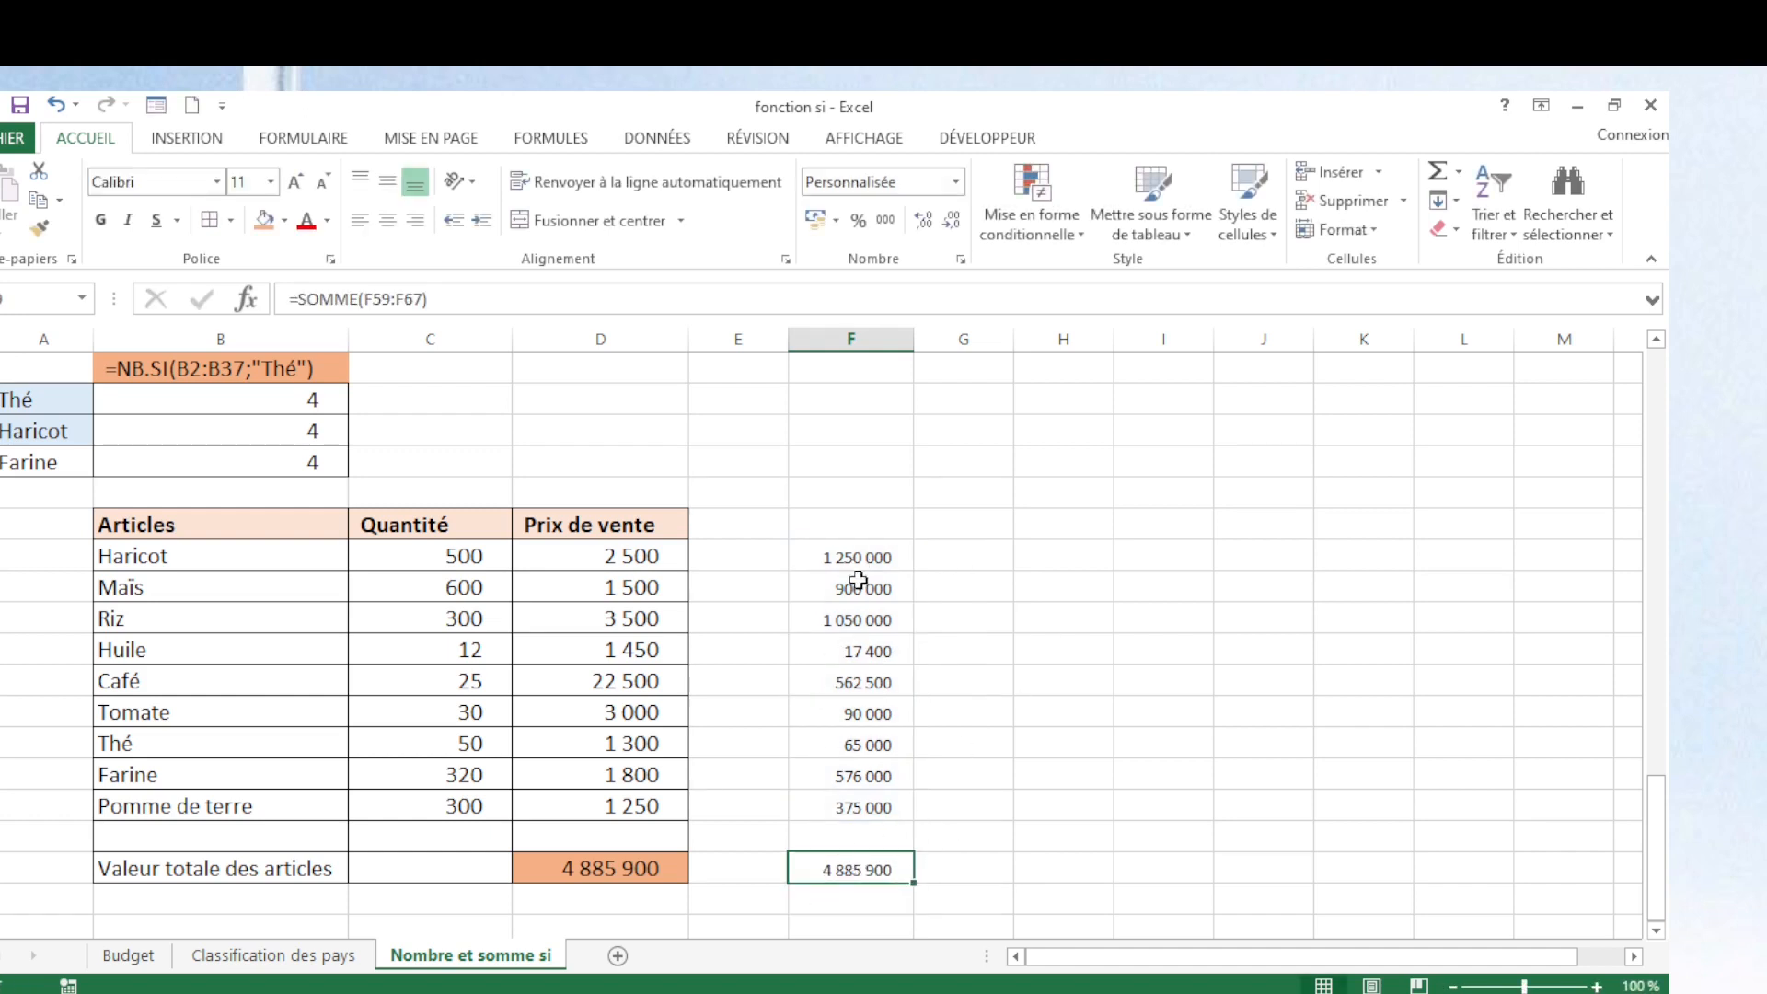
# Increase the font size of the line values and their total in F59:F69 to 12.
pyautogui.moveTo(862, 558); pyautogui.dragTo(862, 869)
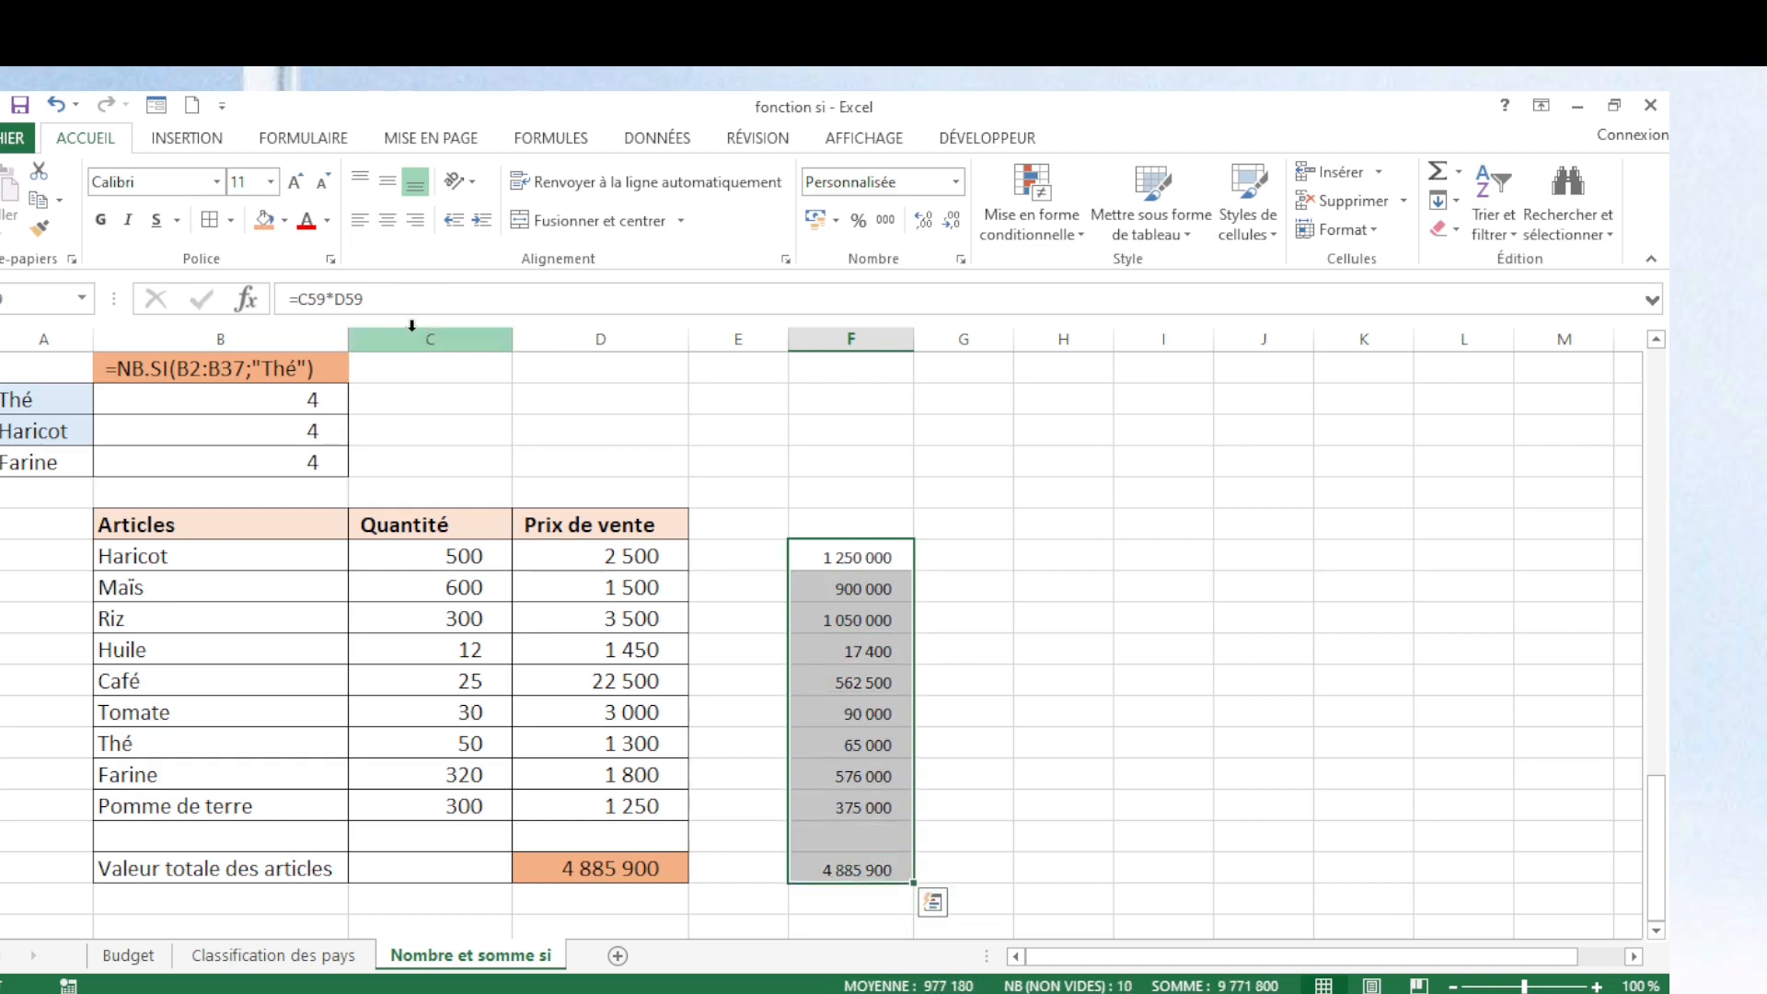
pyautogui.click(295, 185)
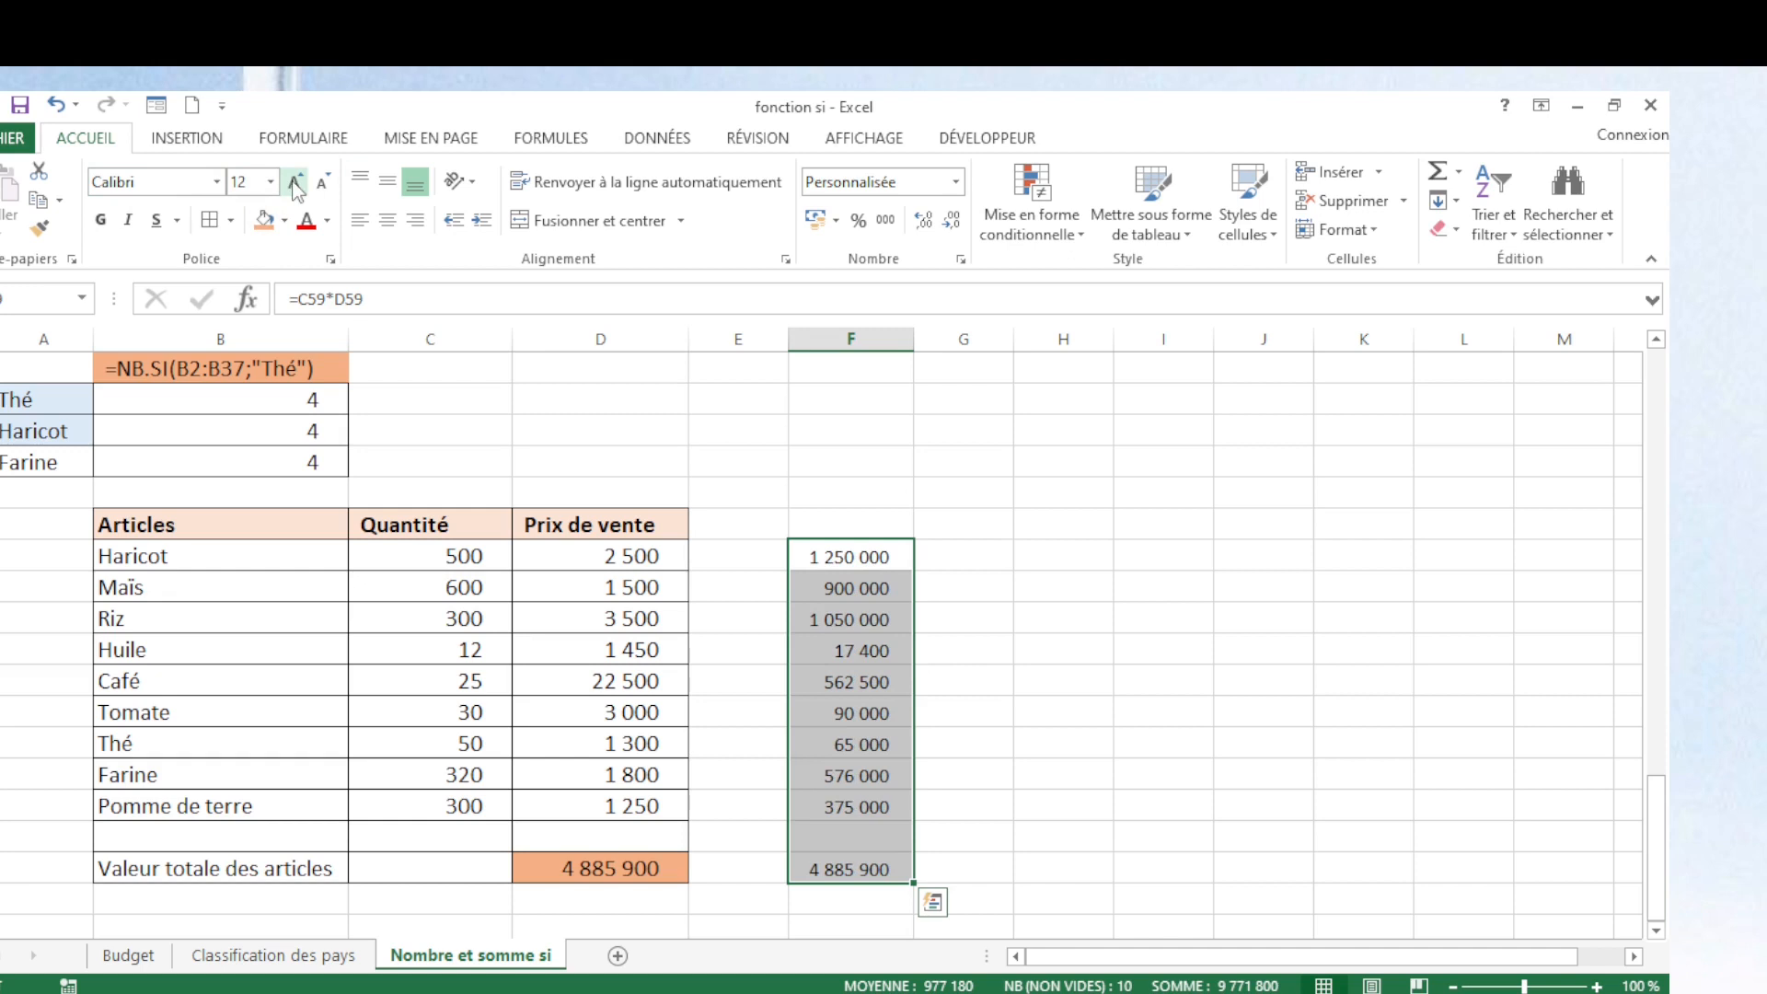
pyautogui.click(808, 830)
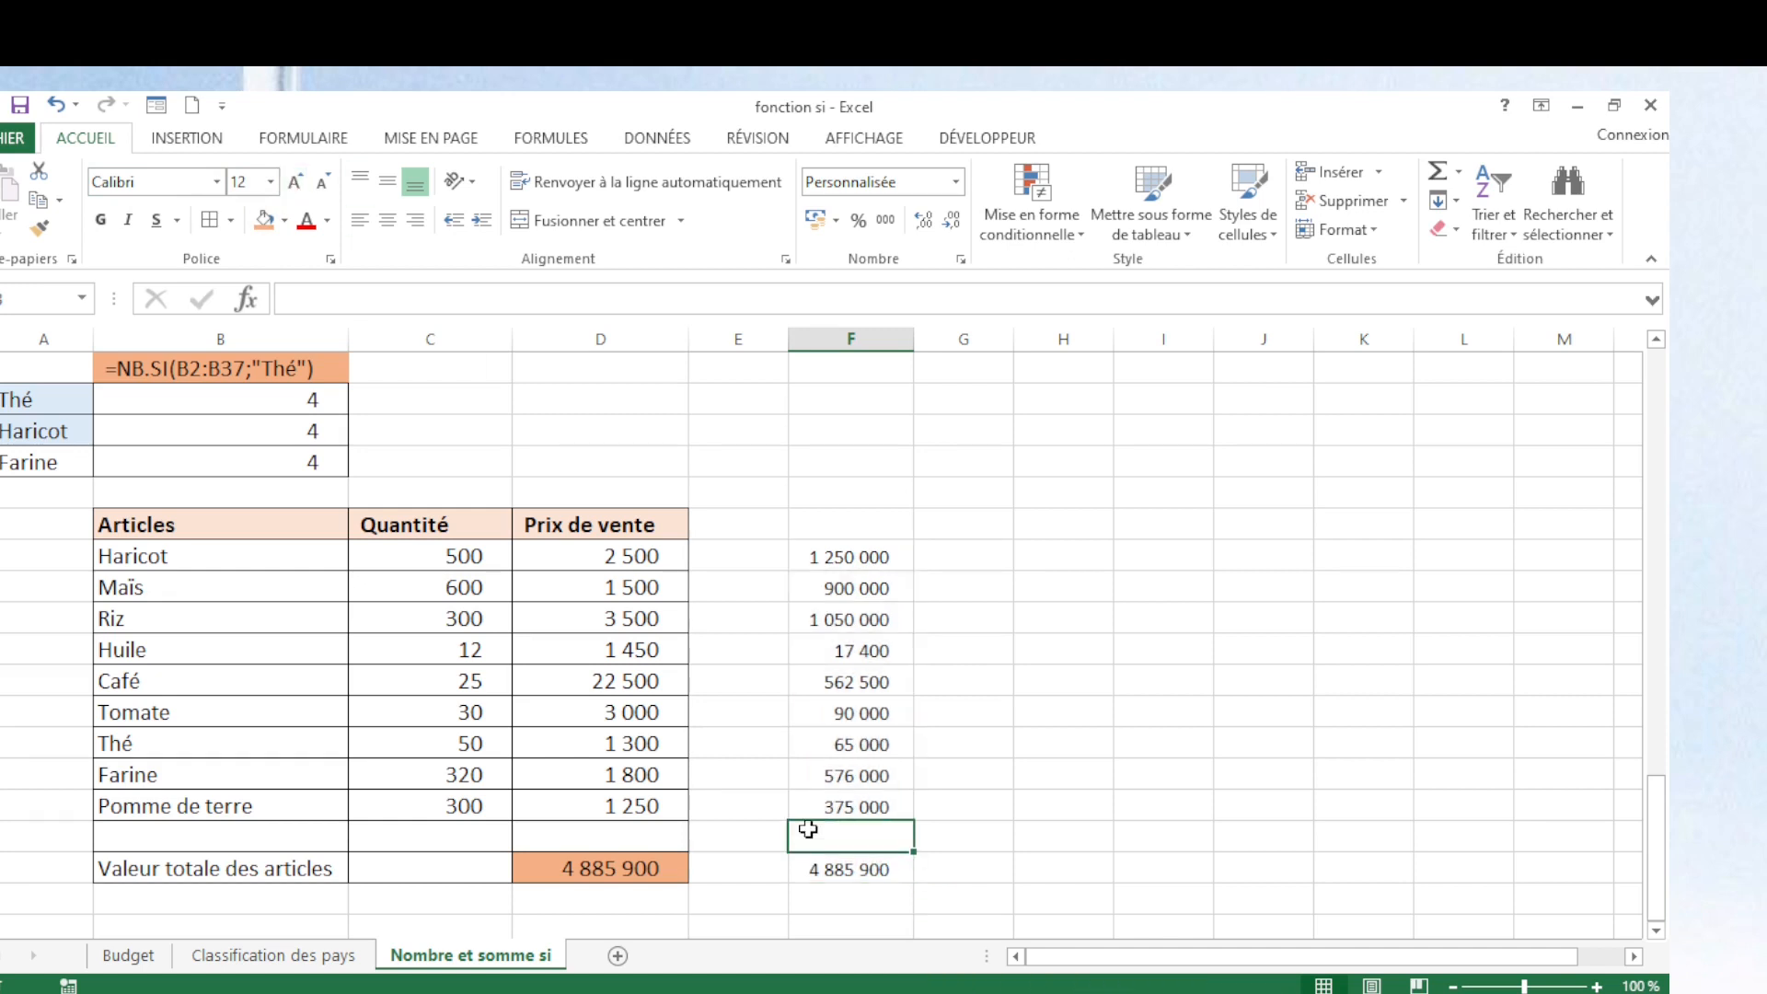
pyautogui.click(961, 840)
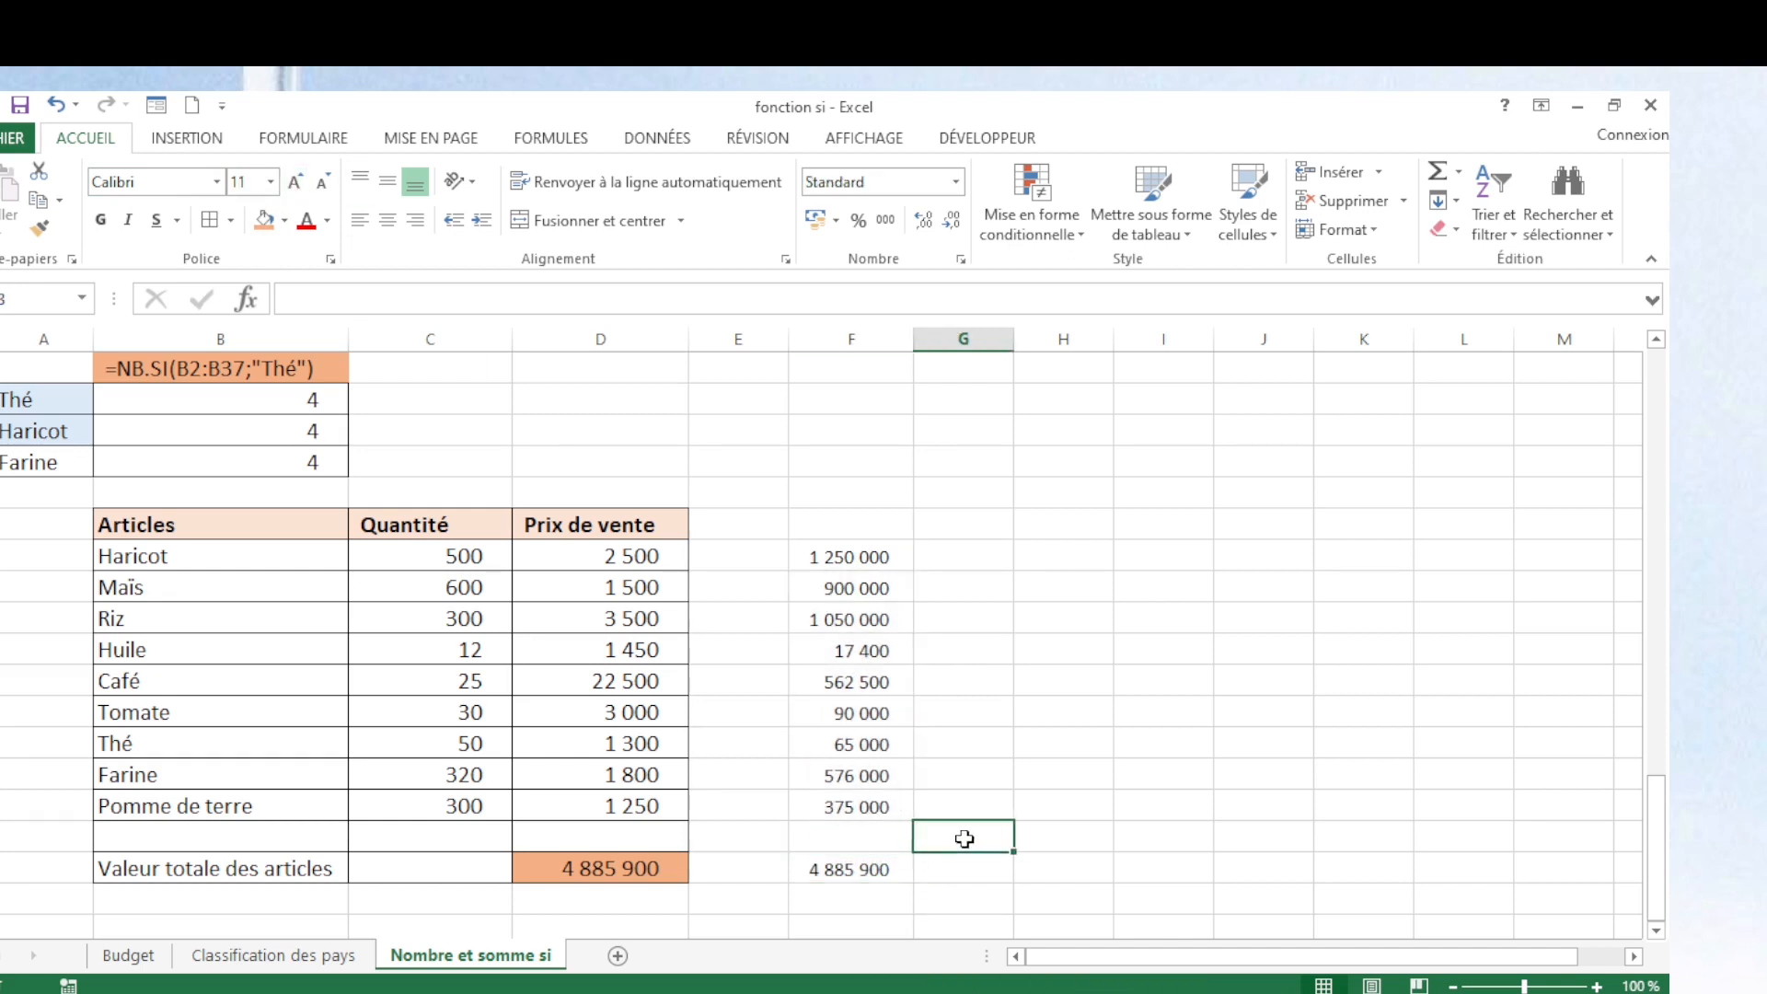
pyautogui.write('=')
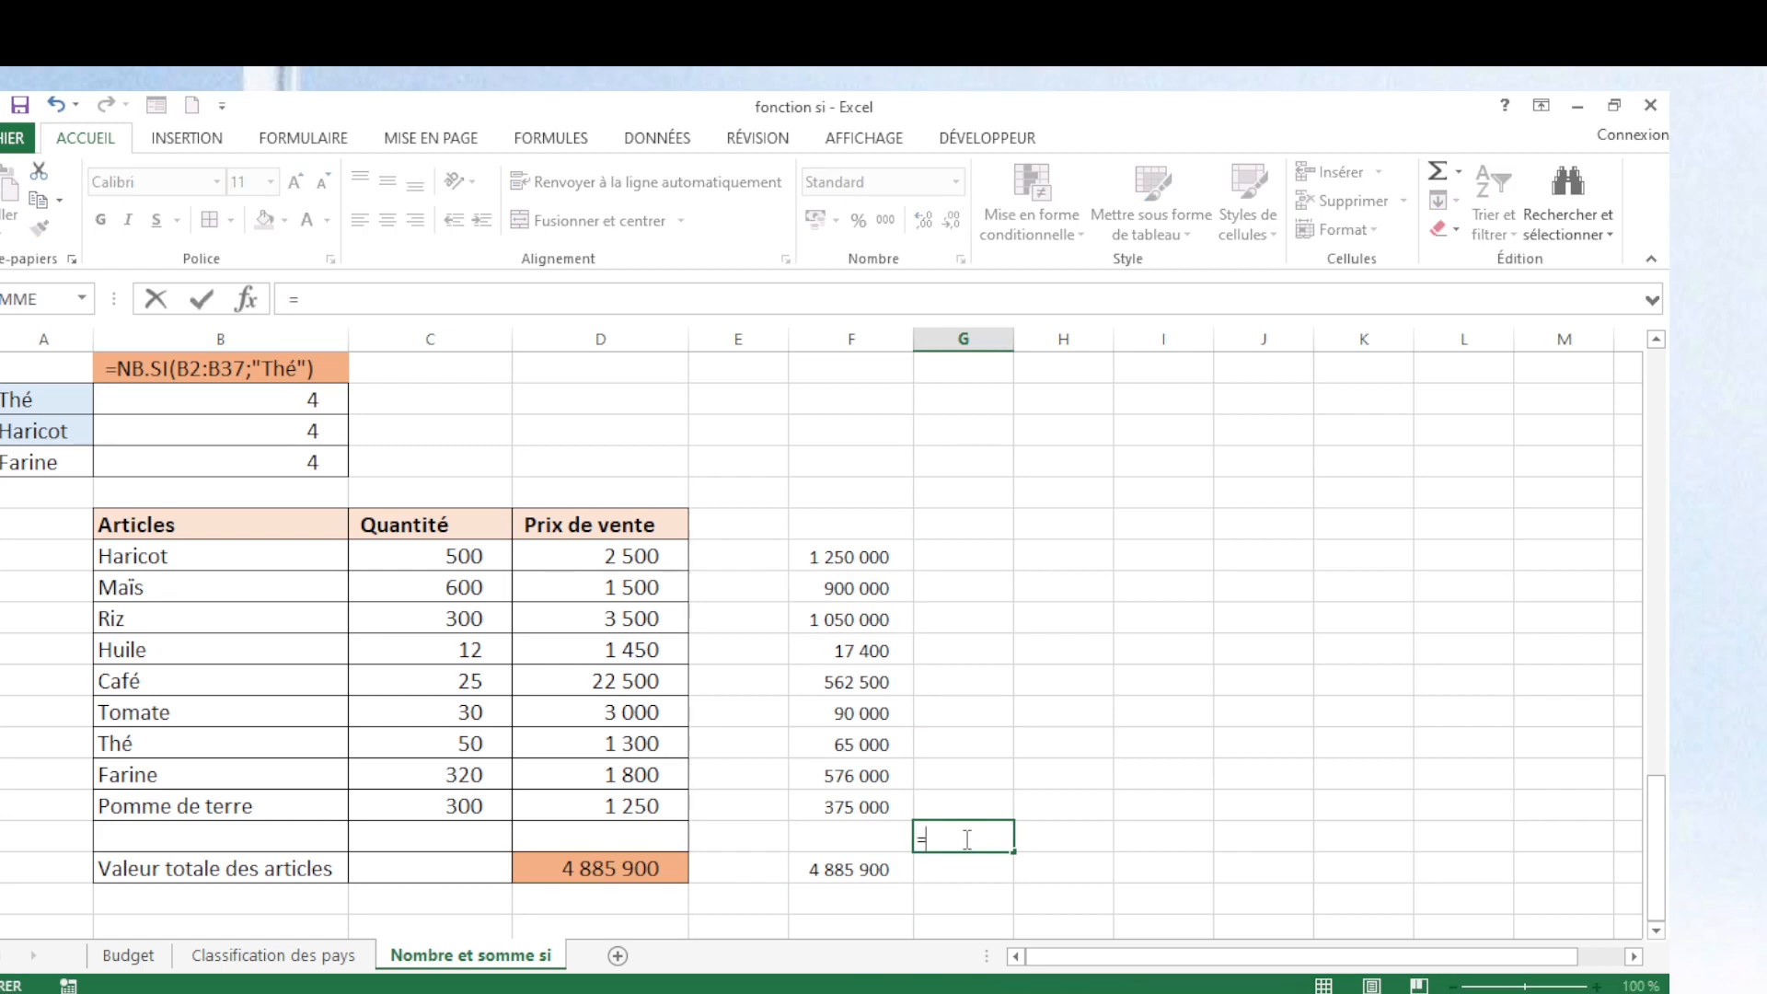
pyautogui.press('Escape')
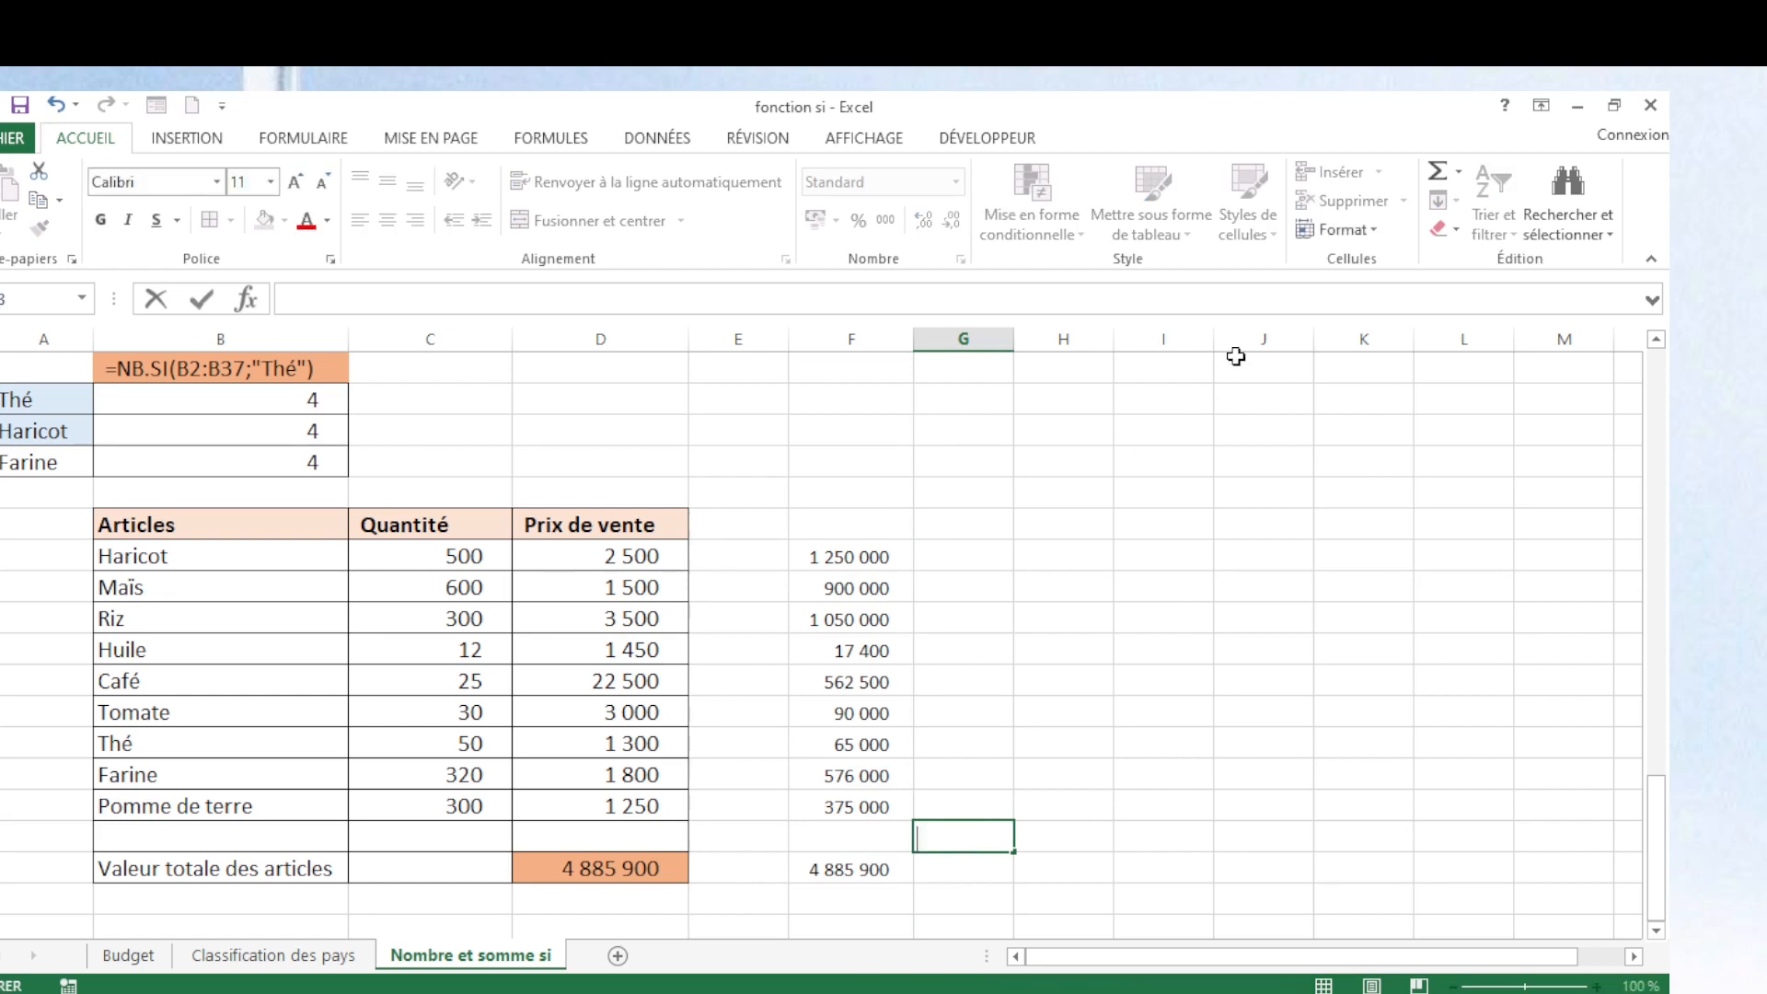
# Delete the SOMME total from F69.
pyautogui.click(848, 874)
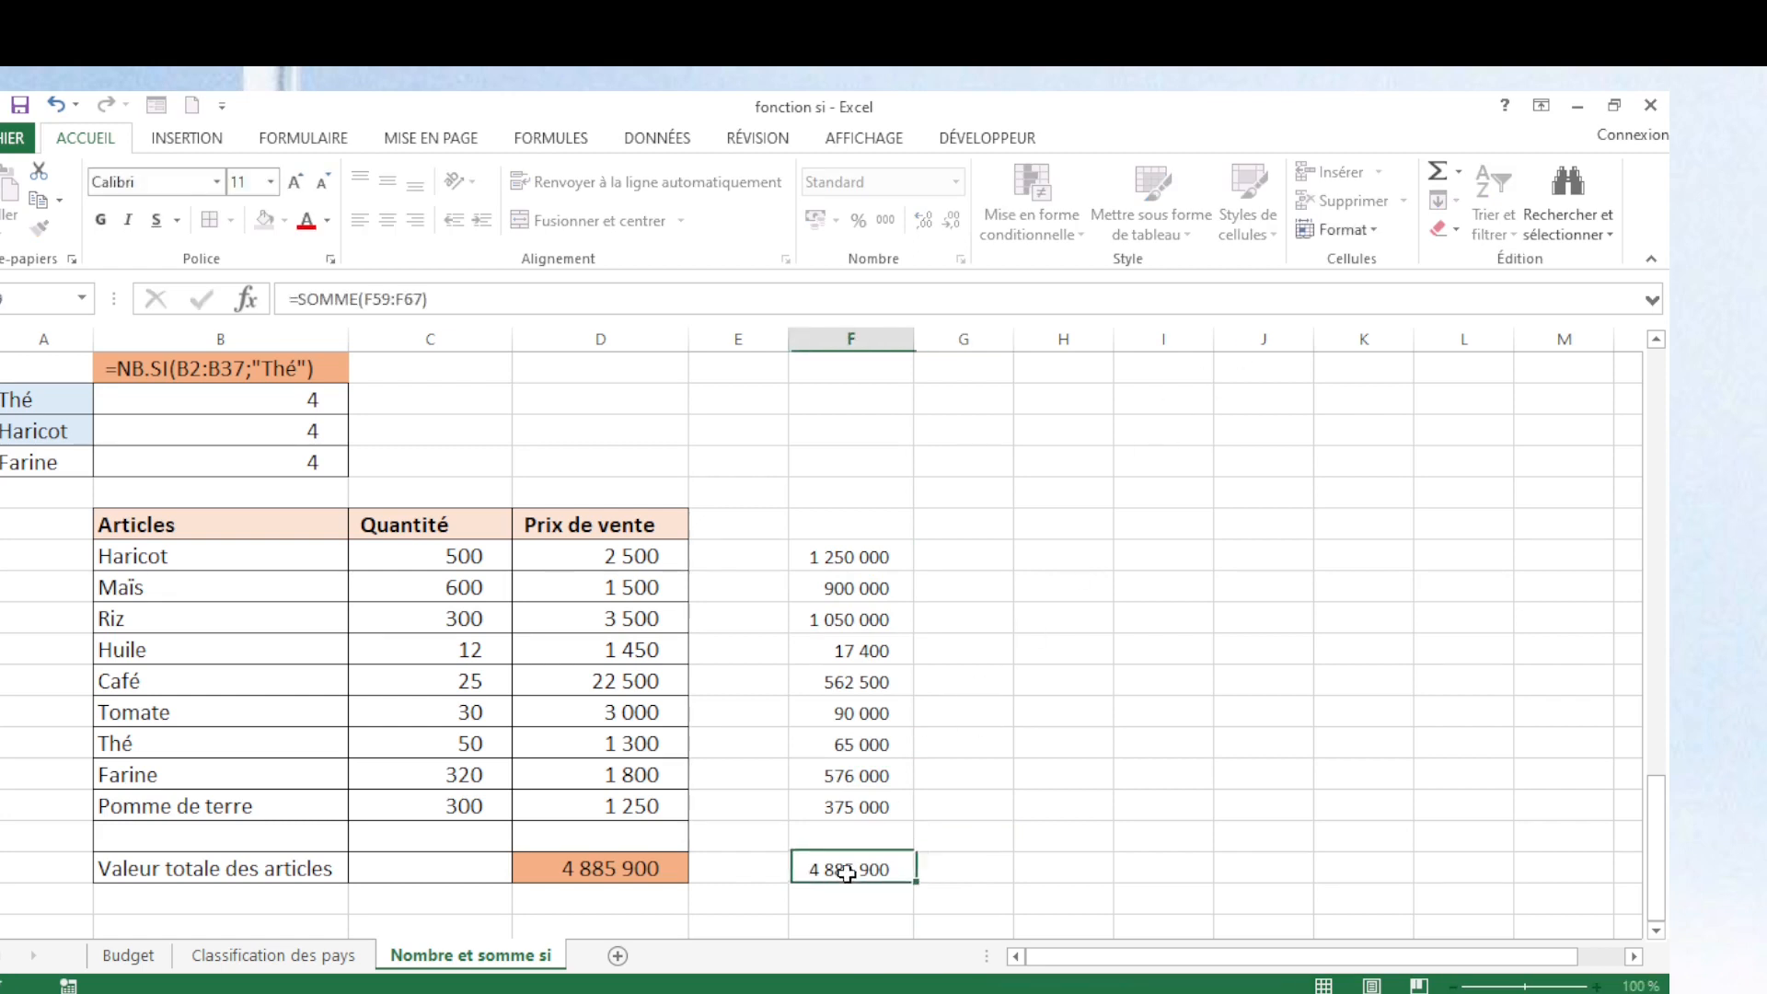
pyautogui.press('BackSpace')
pyautogui.write('=')
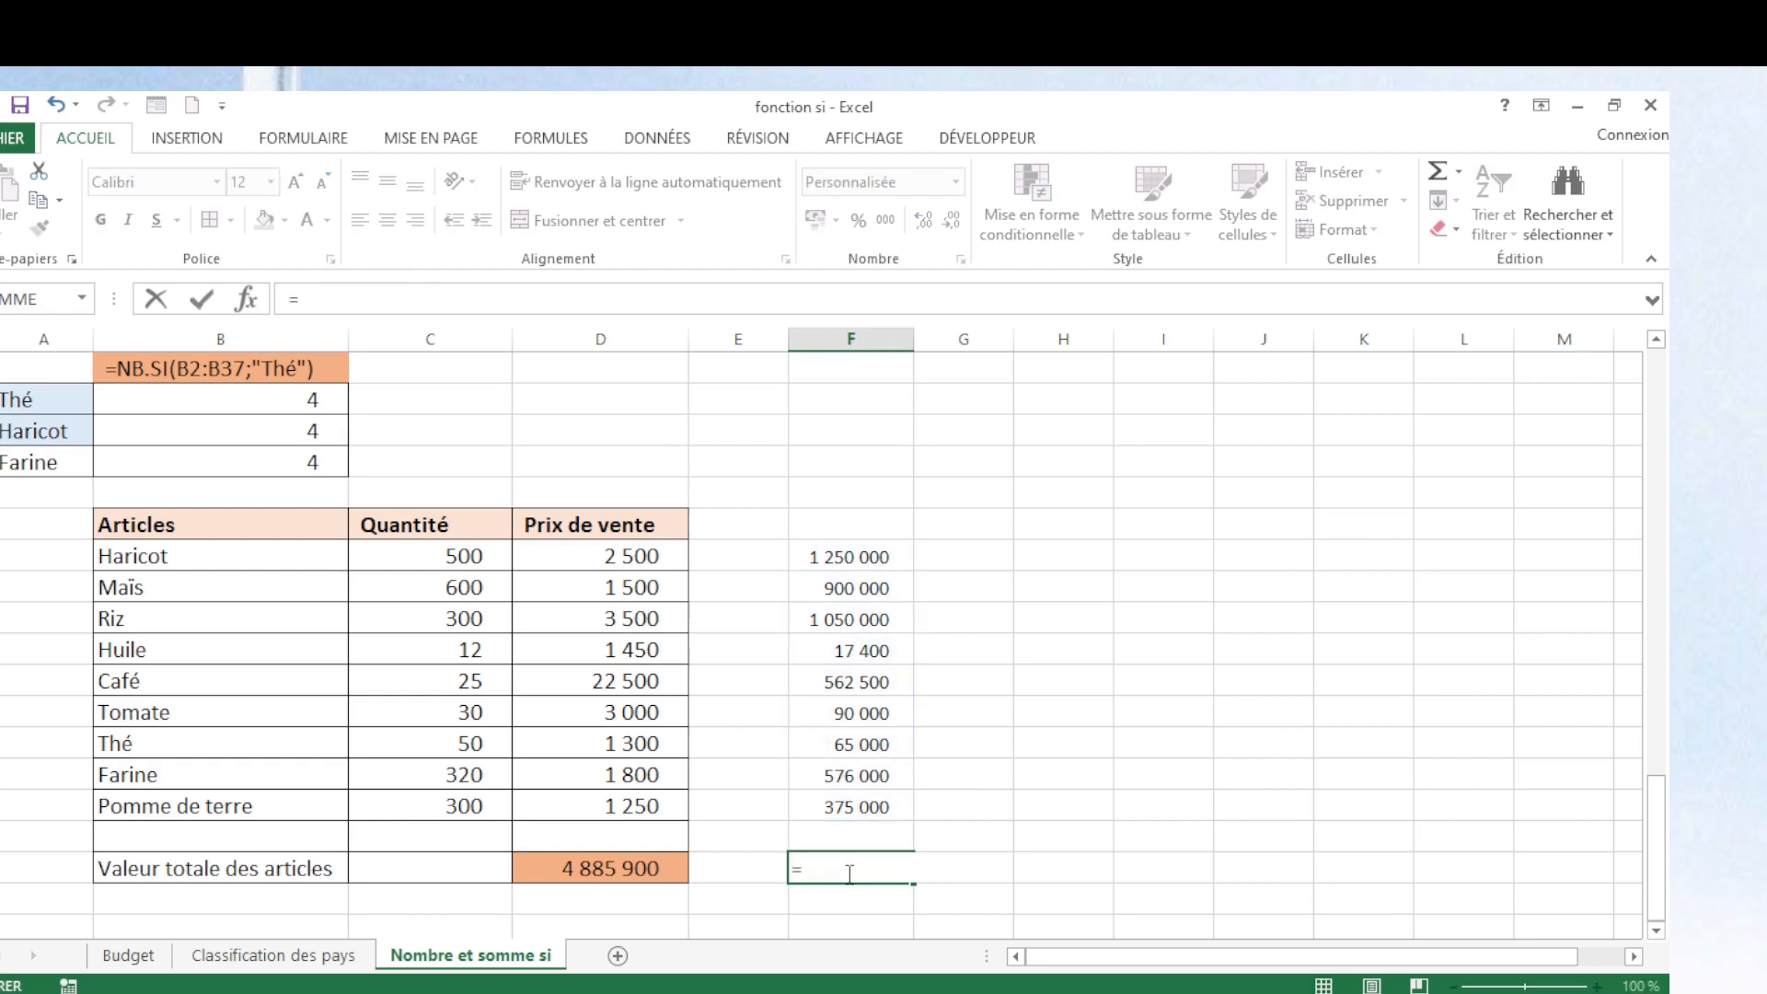
pyautogui.press('Escape')
# Total the line values F59:F67 with AutoSum, placing the result in F68 directly below them.
pyautogui.click(855, 557)
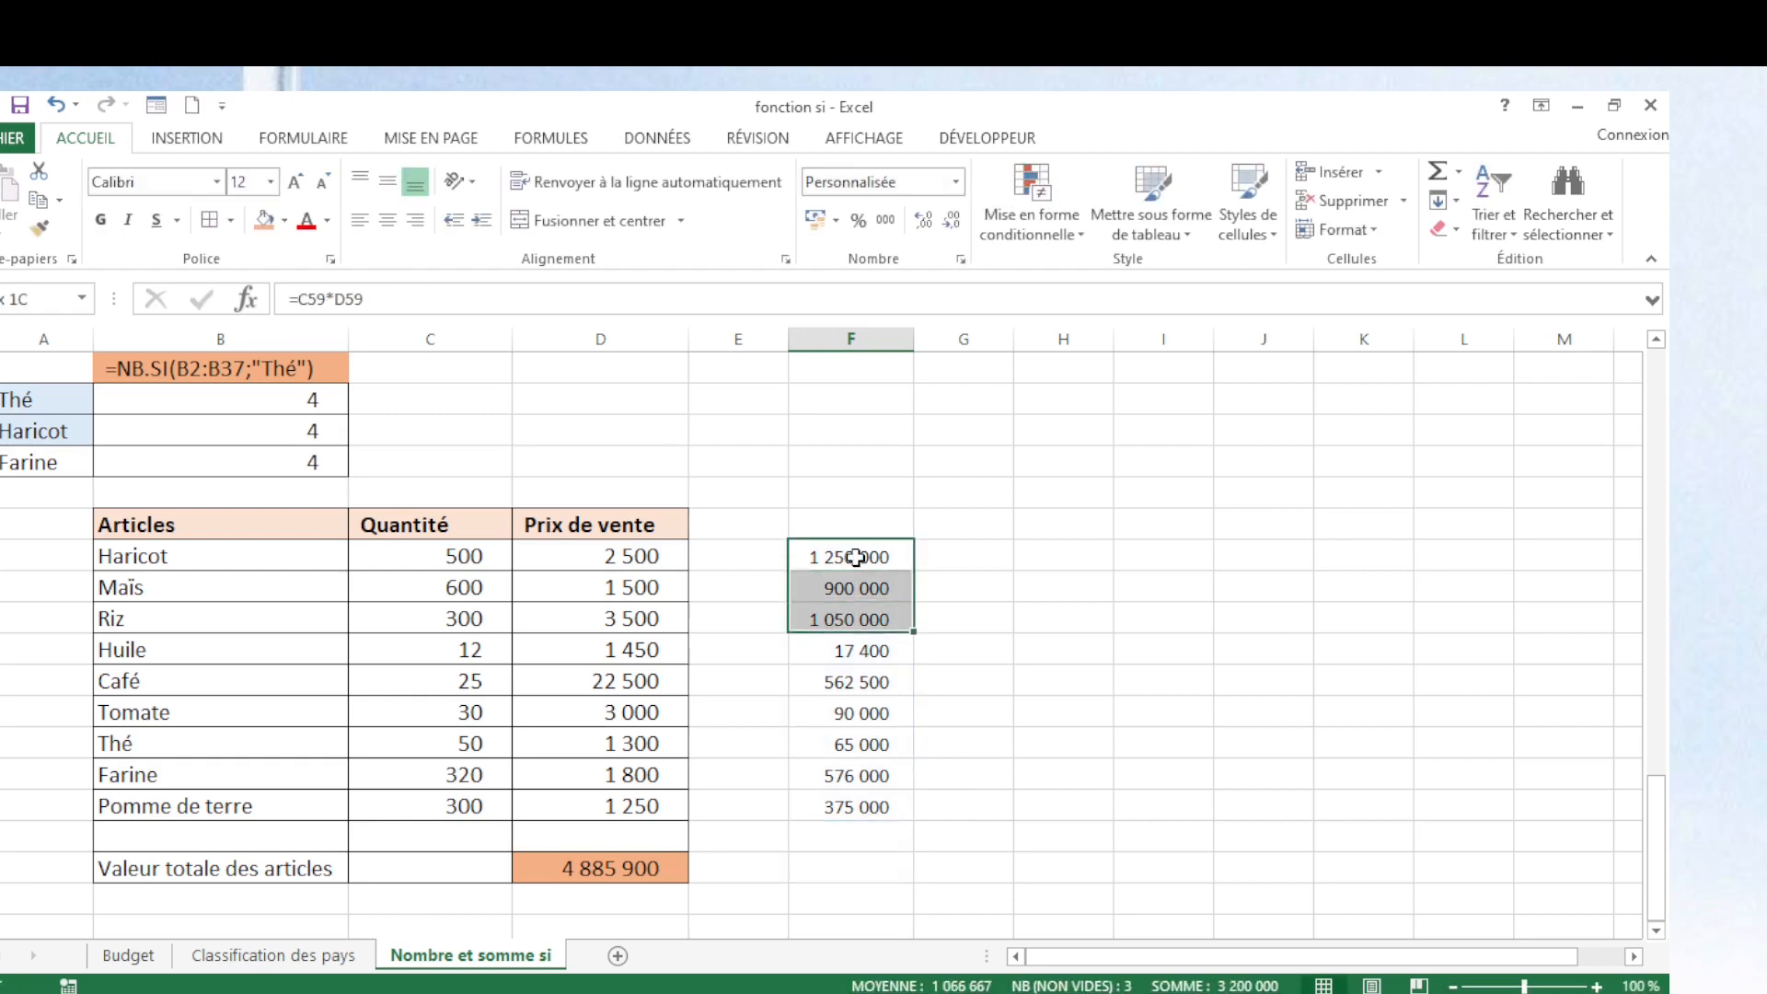
pyautogui.hotkey('shift', 'Down')
pyautogui.hotkey('shift', 'Down')
pyautogui.hotkey('shift', 'Down')
pyautogui.hotkey('shift', 'Down')
pyautogui.hotkey('shift', 'Down')
pyautogui.hotkey('shift', 'Down')
pyautogui.hotkey('shift', 'Down')
pyautogui.hotkey('shift', 'Down')
pyautogui.hotkey('shift', 'Down')
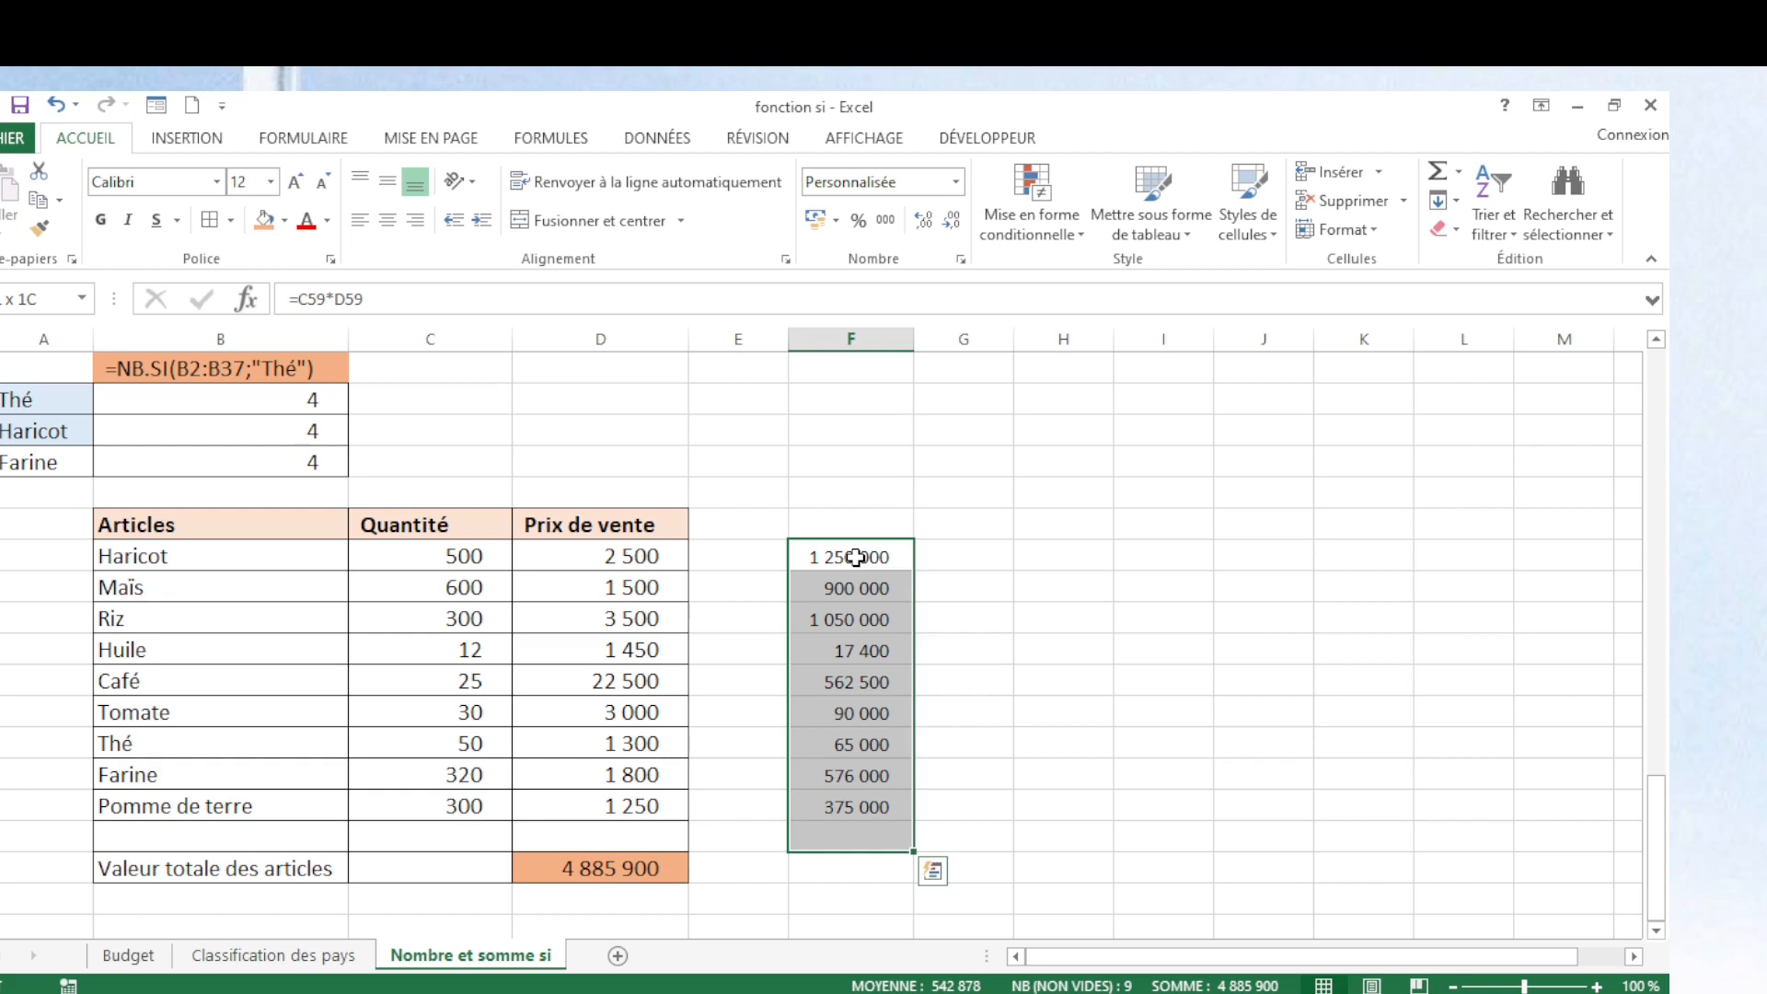
pyautogui.click(1438, 172)
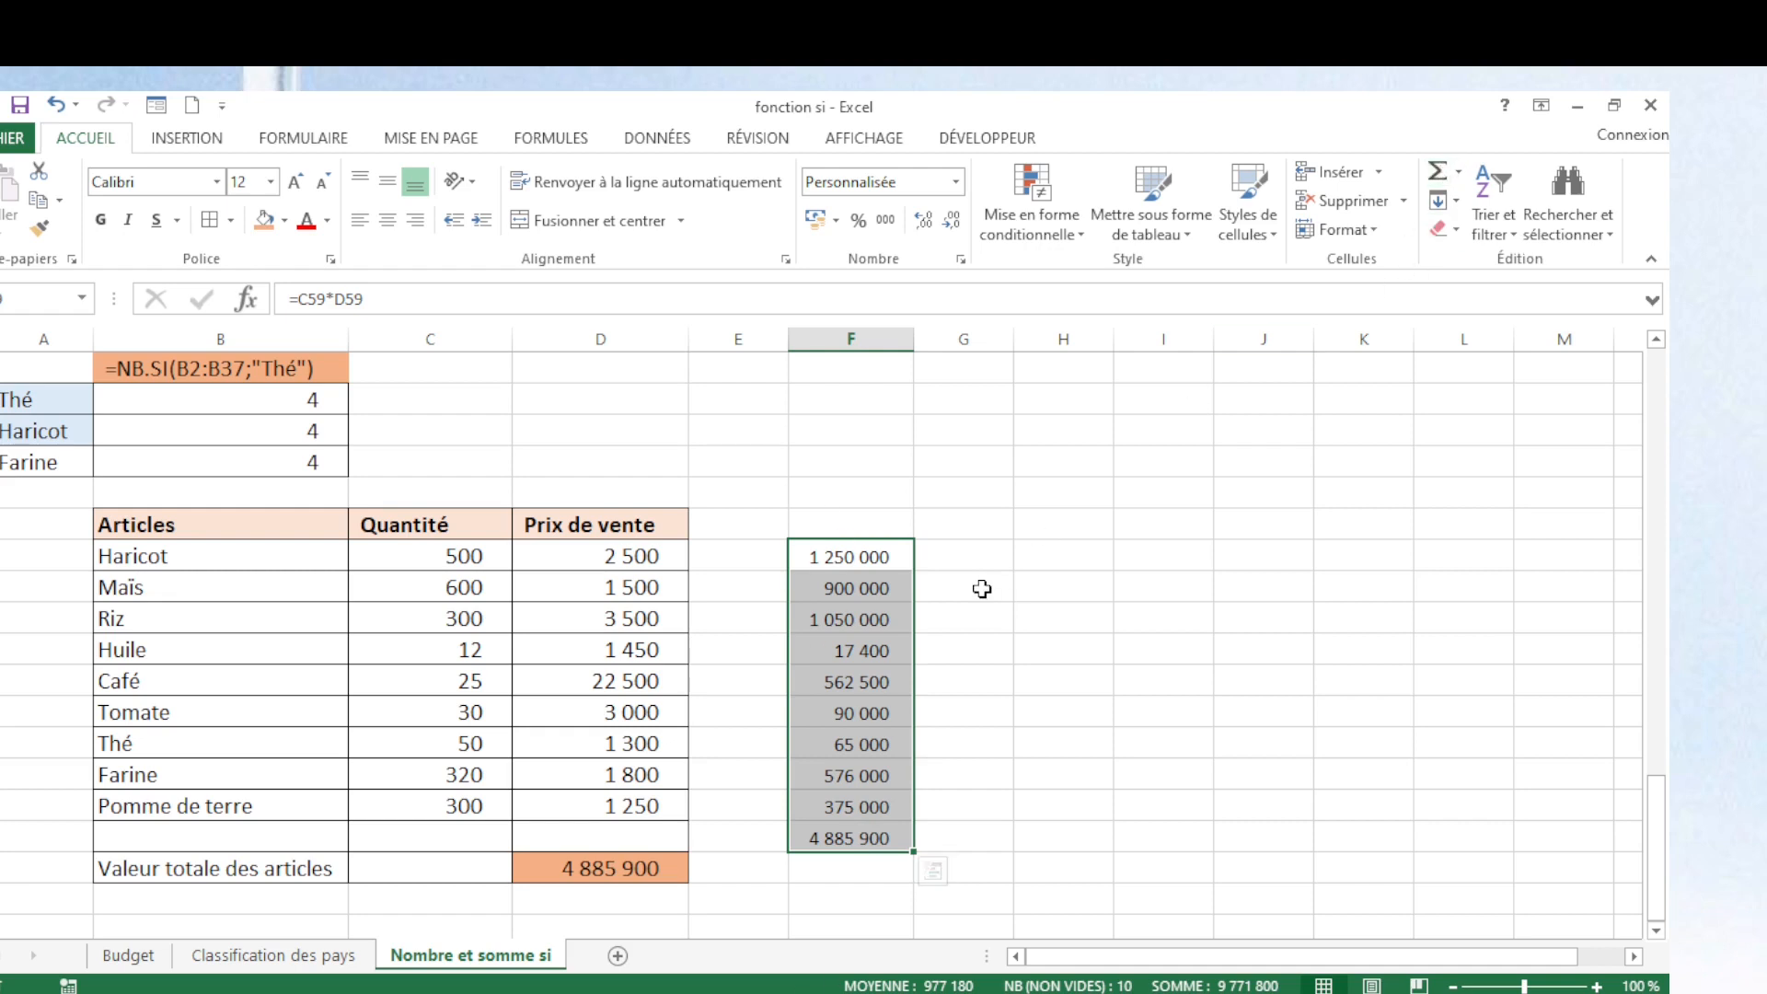
pyautogui.click(741, 735)
pyautogui.press('Down')
pyautogui.press('Down')
pyautogui.press('Down')
pyautogui.press('Down')
pyautogui.press('Down')
pyautogui.press('Down')
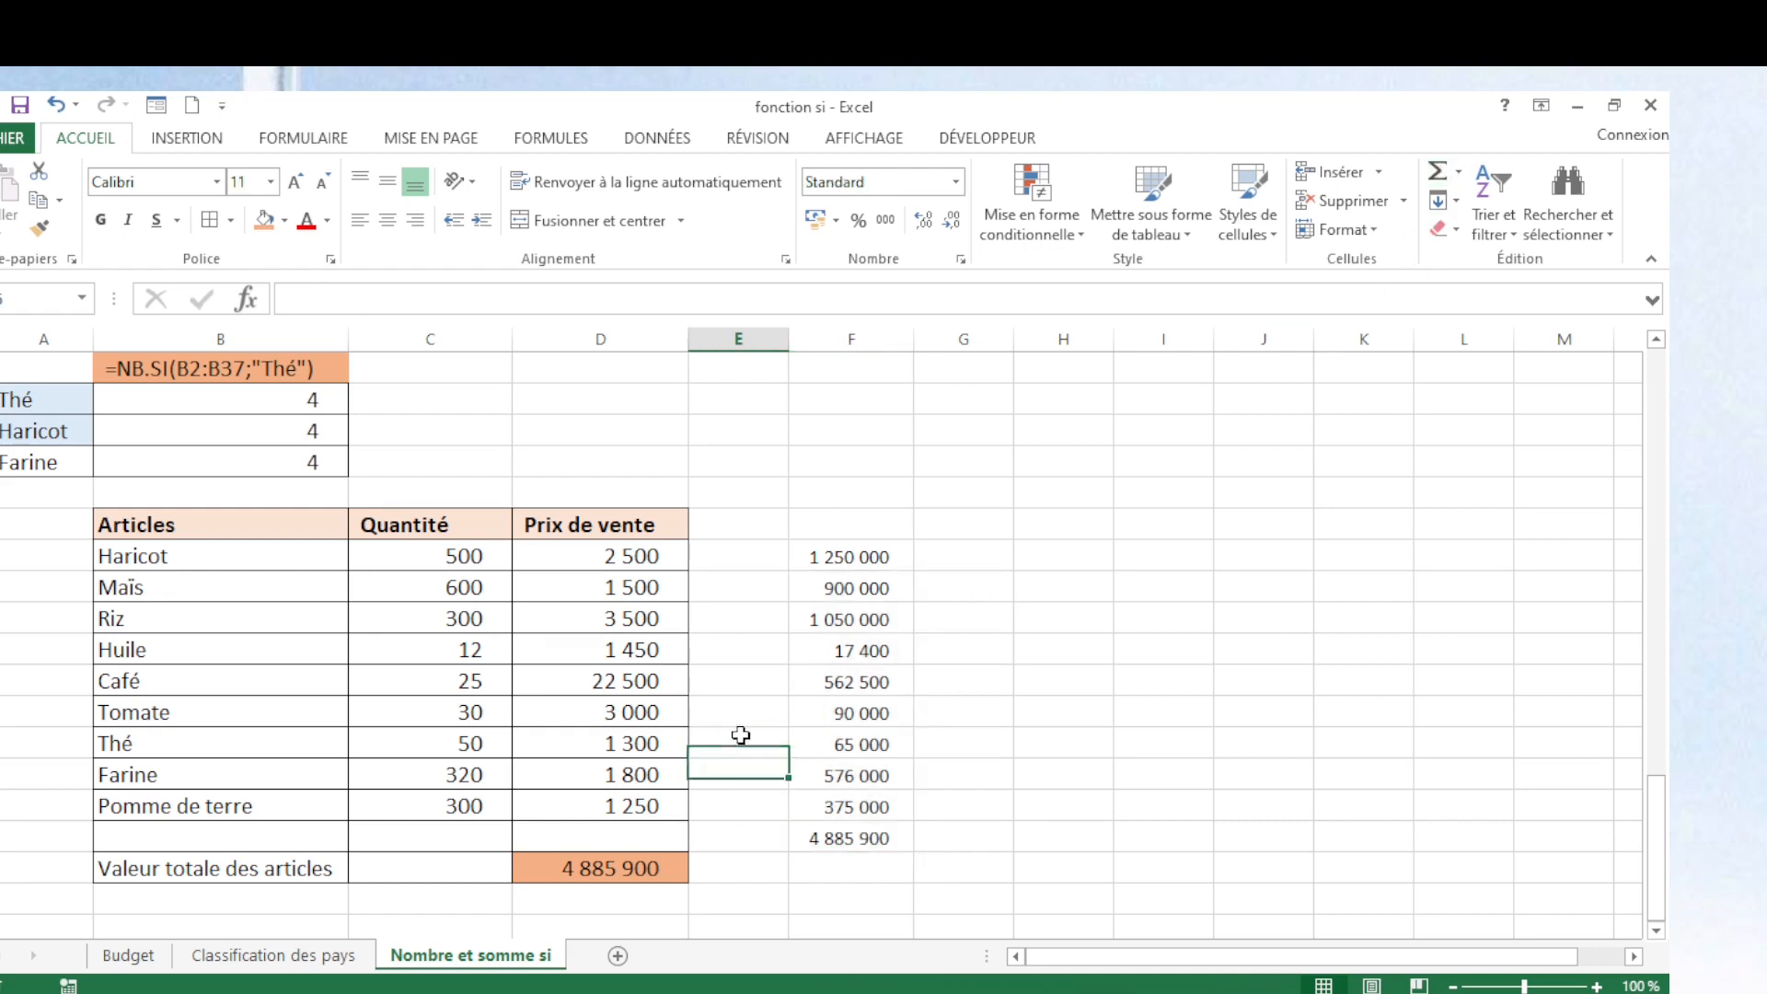
pyautogui.press('Down')
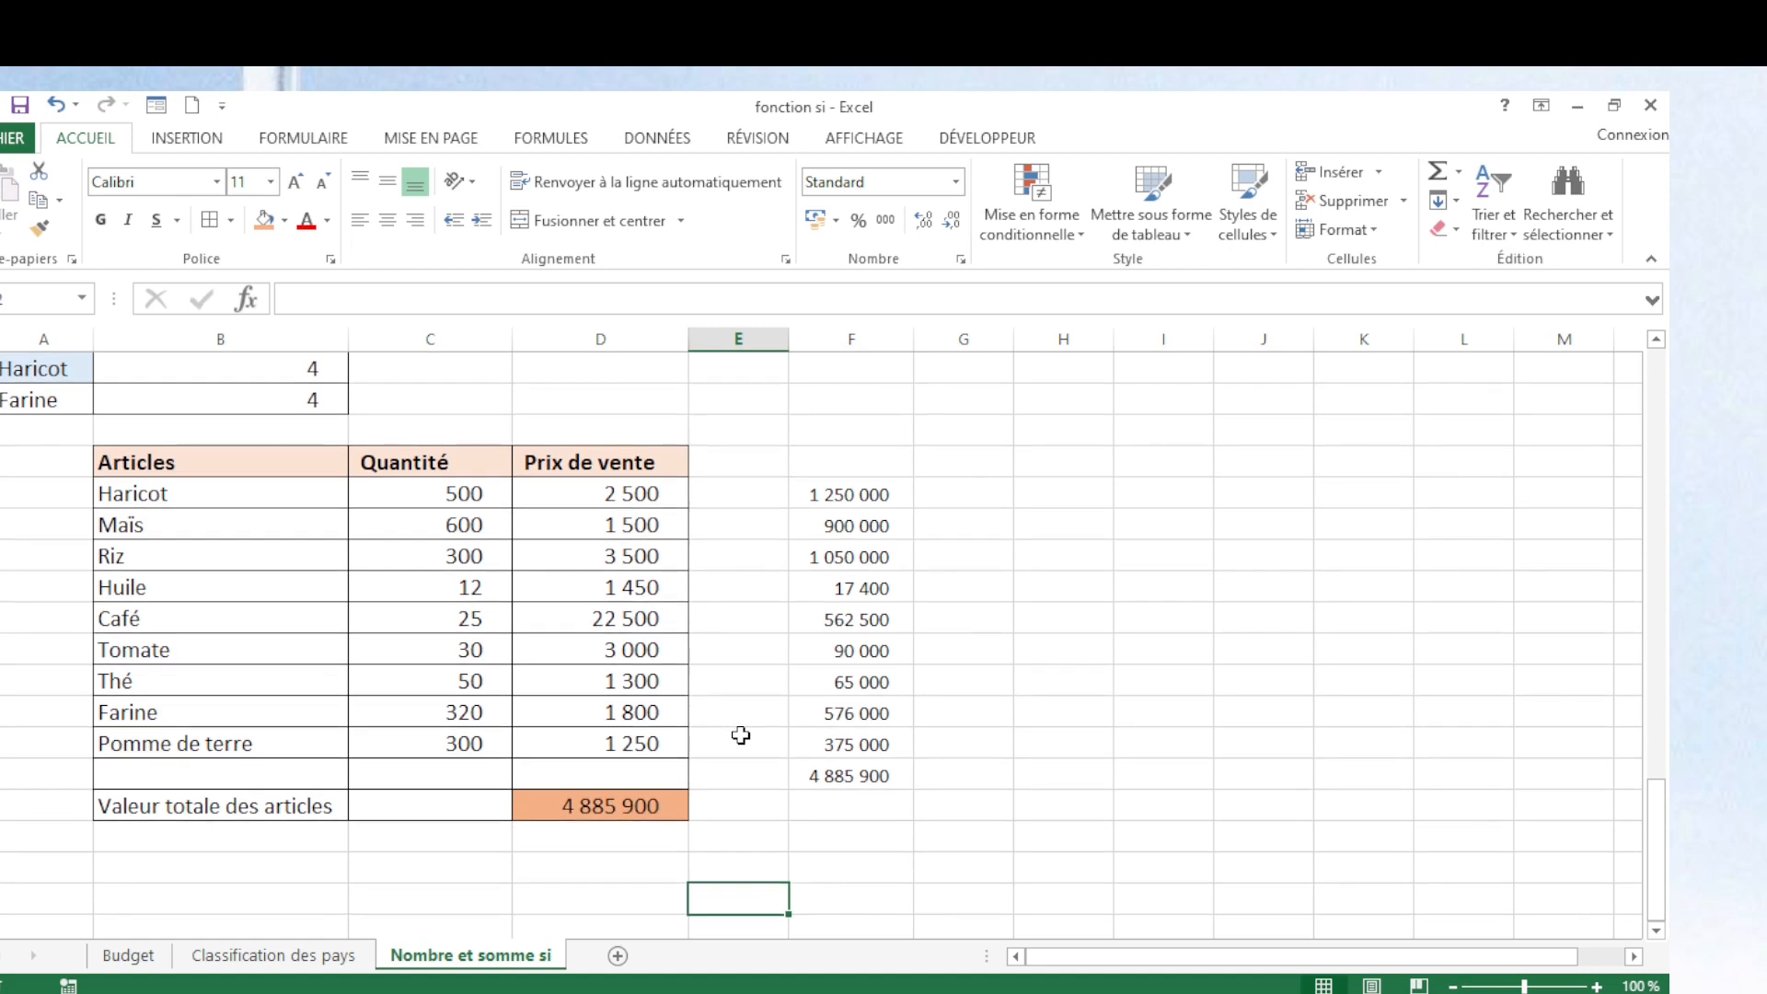